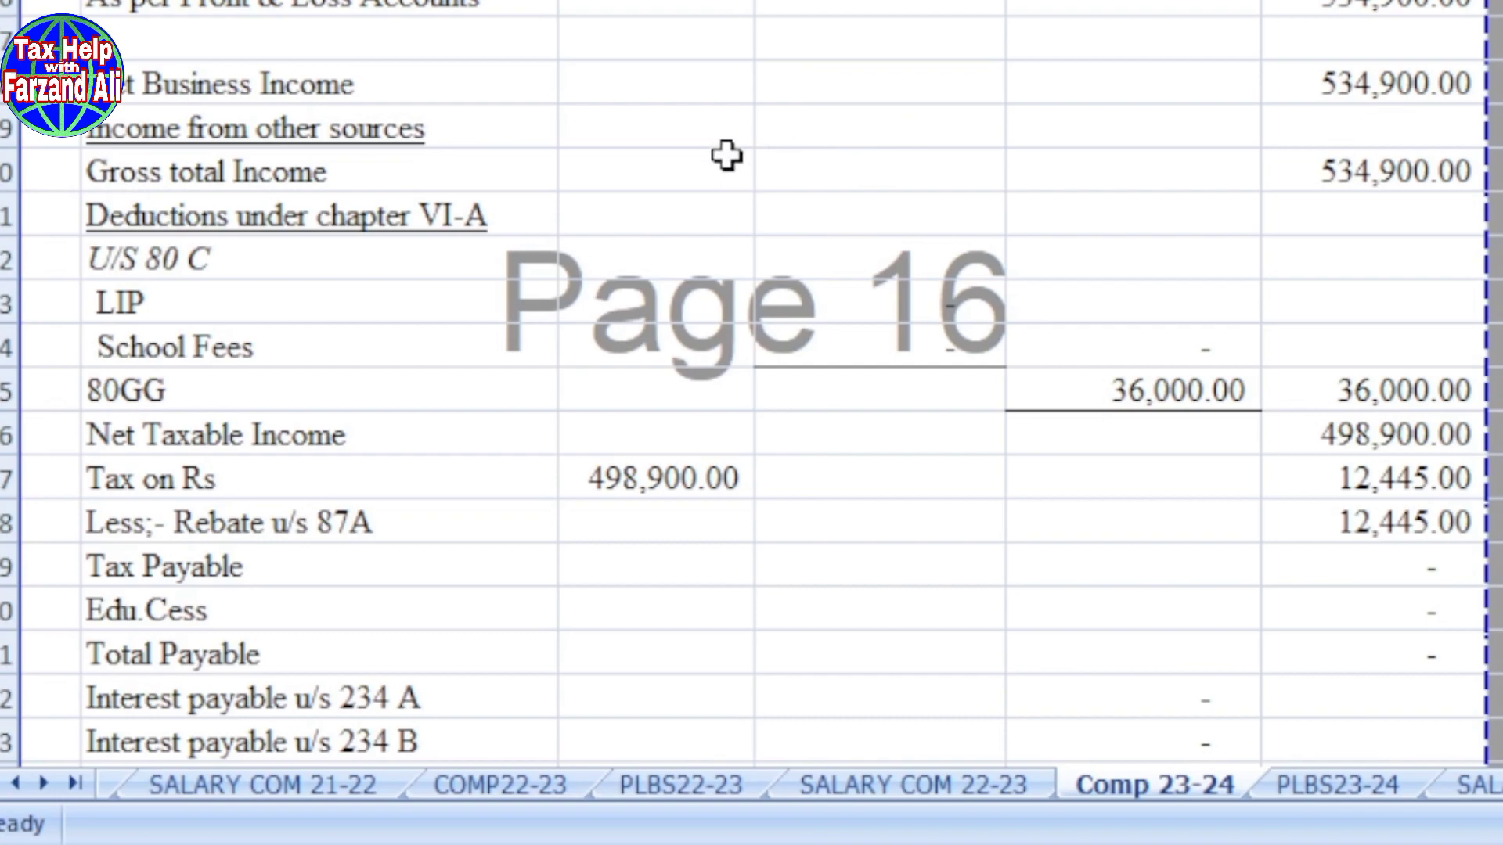
Step: Scroll up the Comp 23-24 sheet to see the full taxable income computation and its assessment year heading
scroll(724, 158, up, 2)
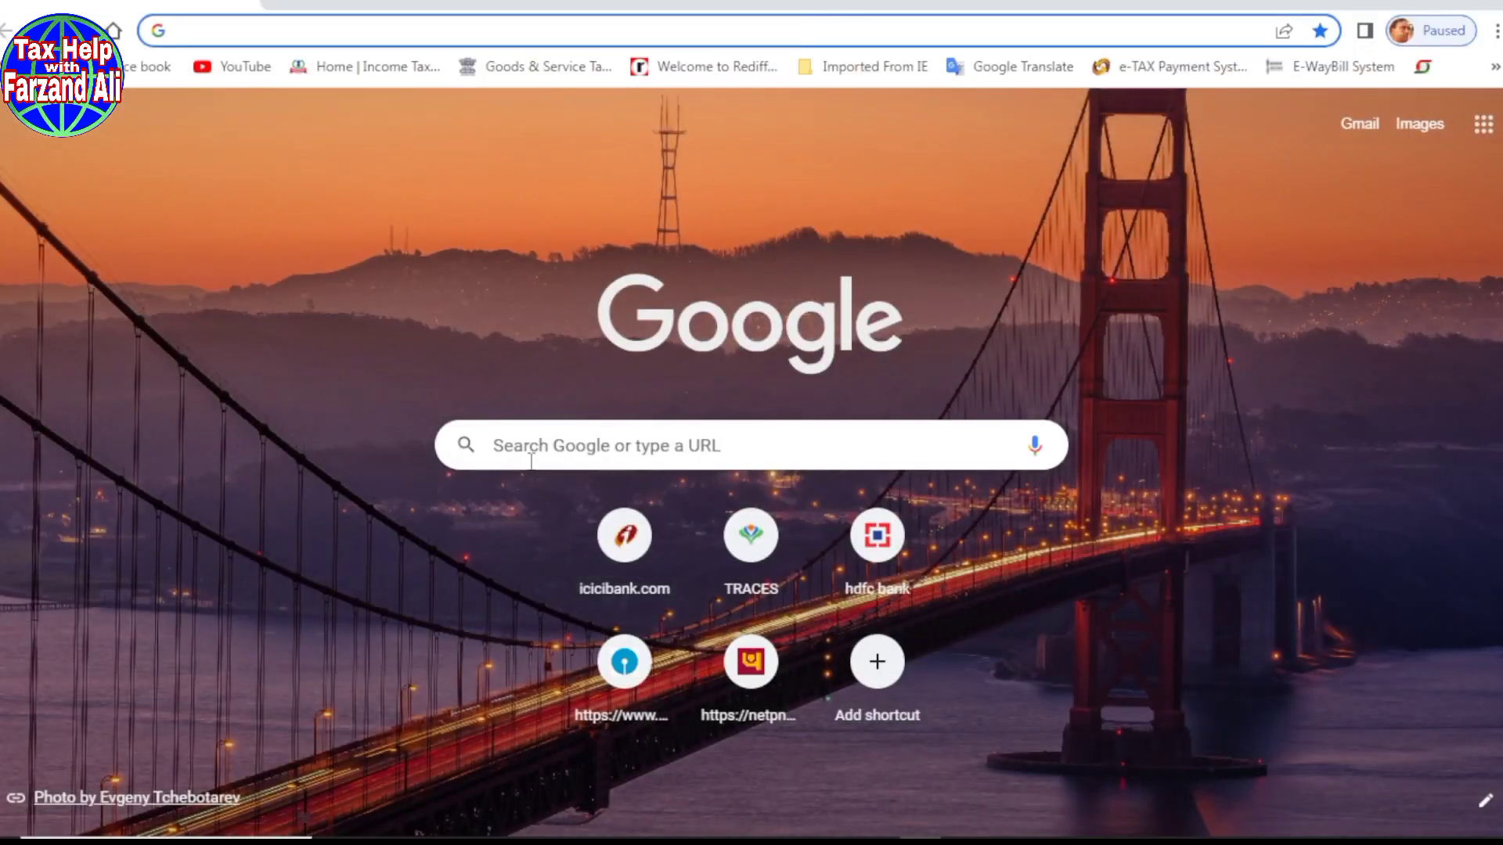
Step: Search Google for 'efiling income tax' and open the Income Tax Department home page
click(519, 454)
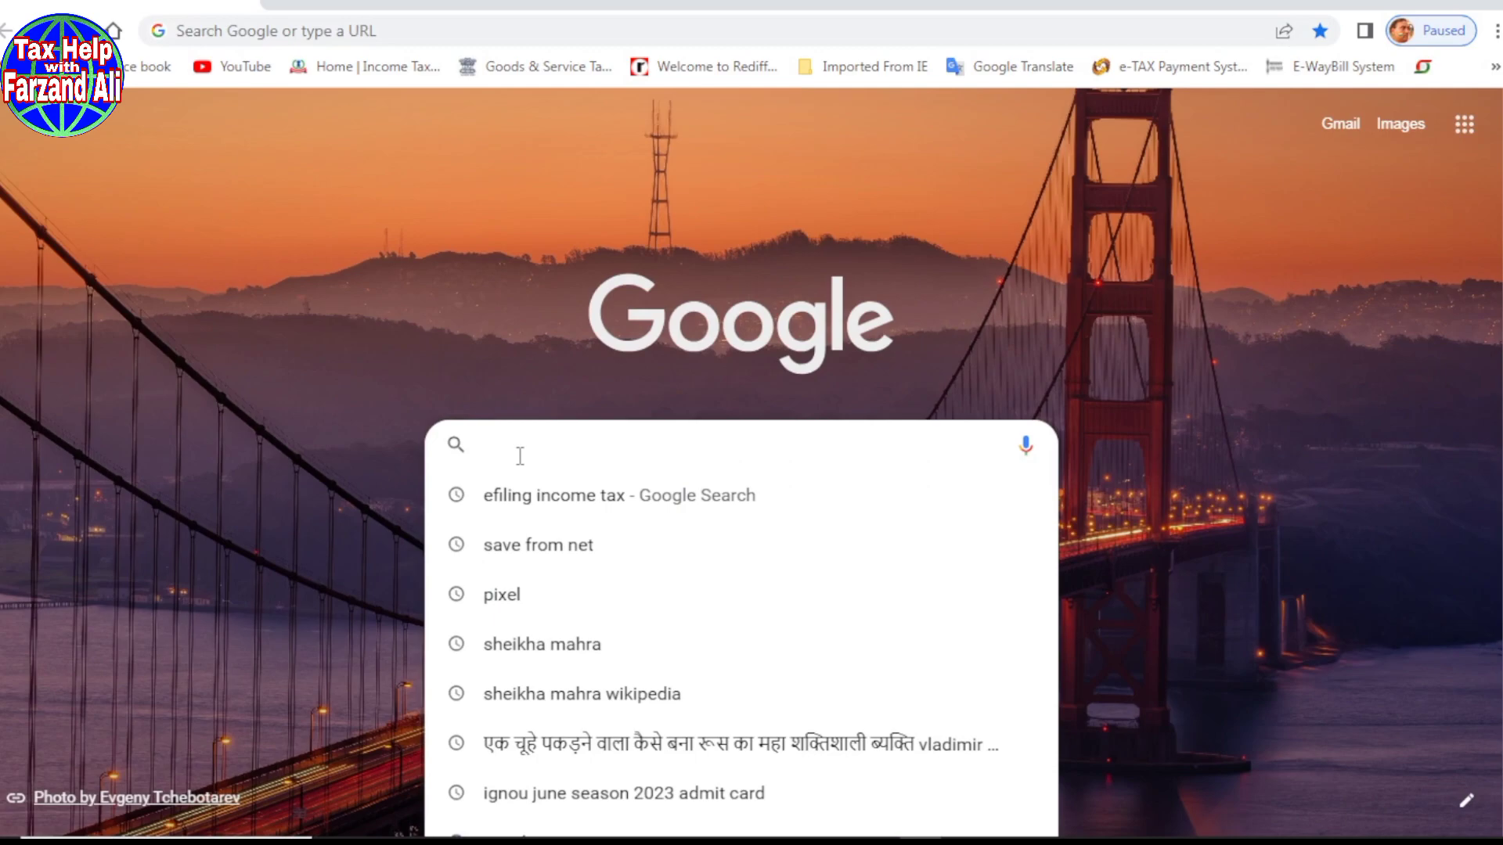
text(e)
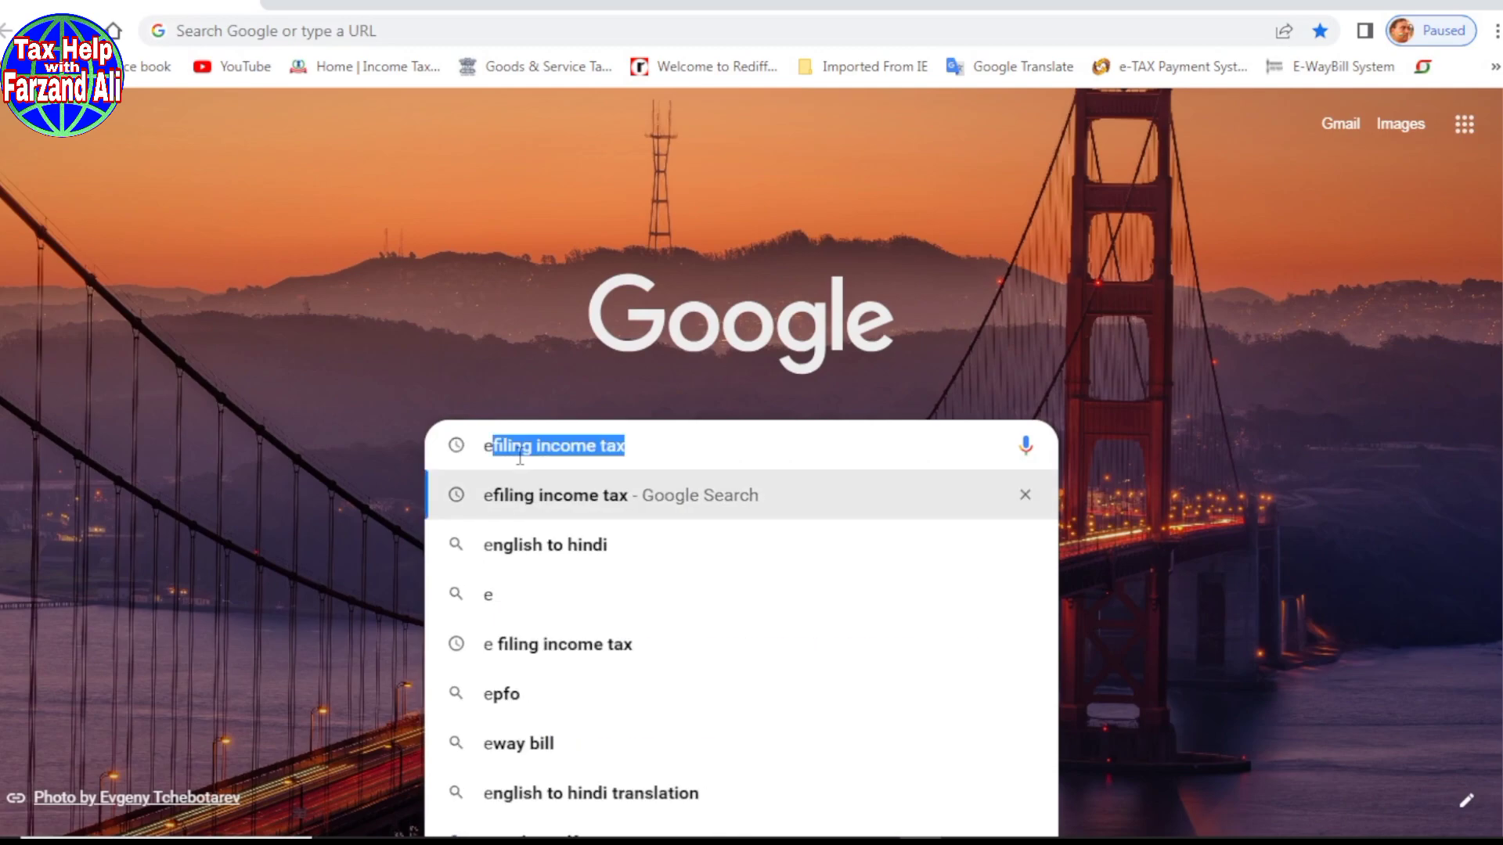
text(filing)
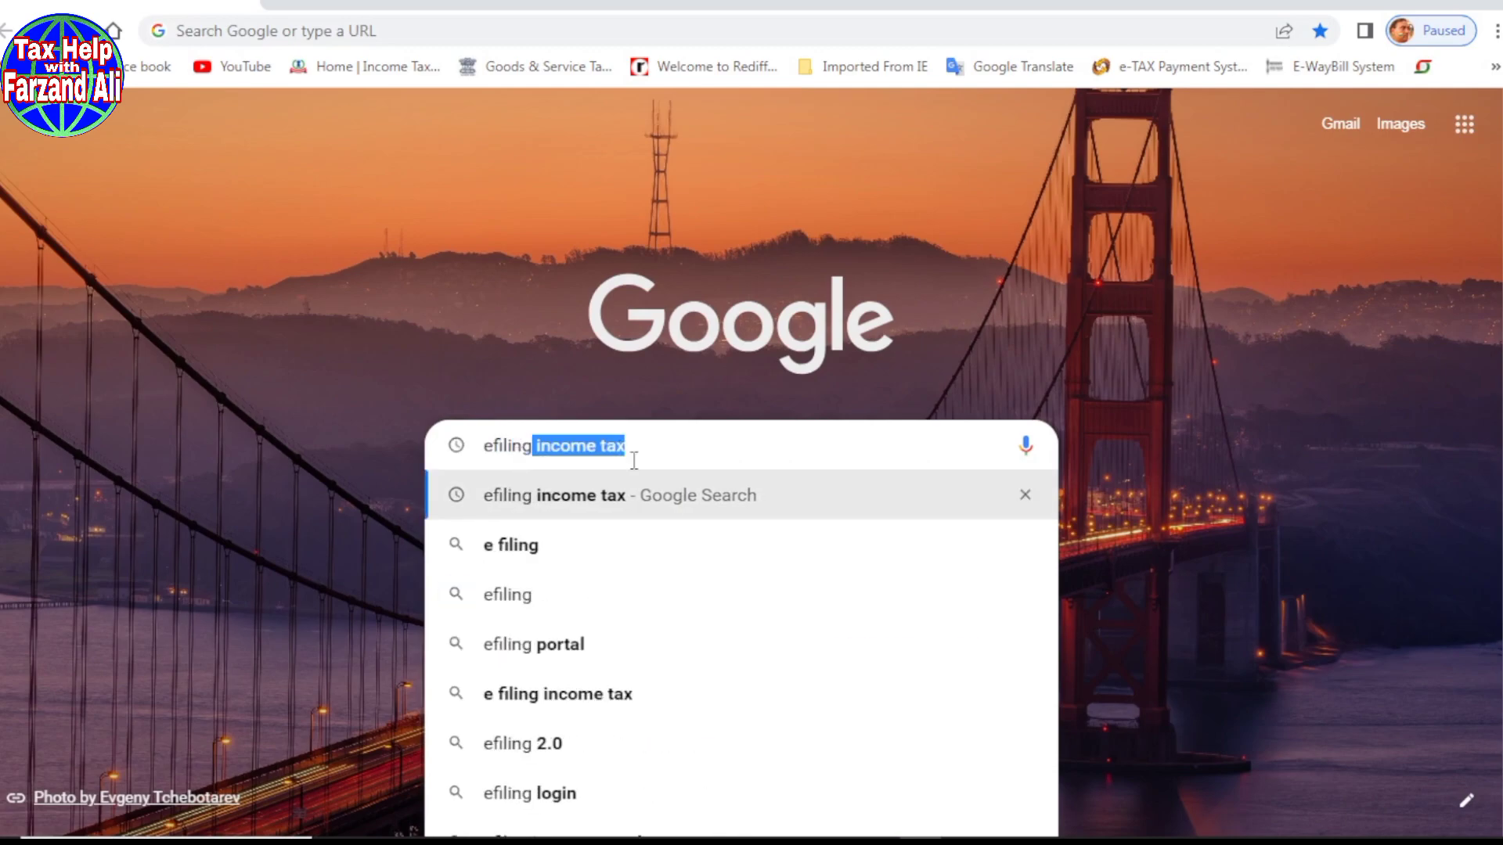
click(548, 516)
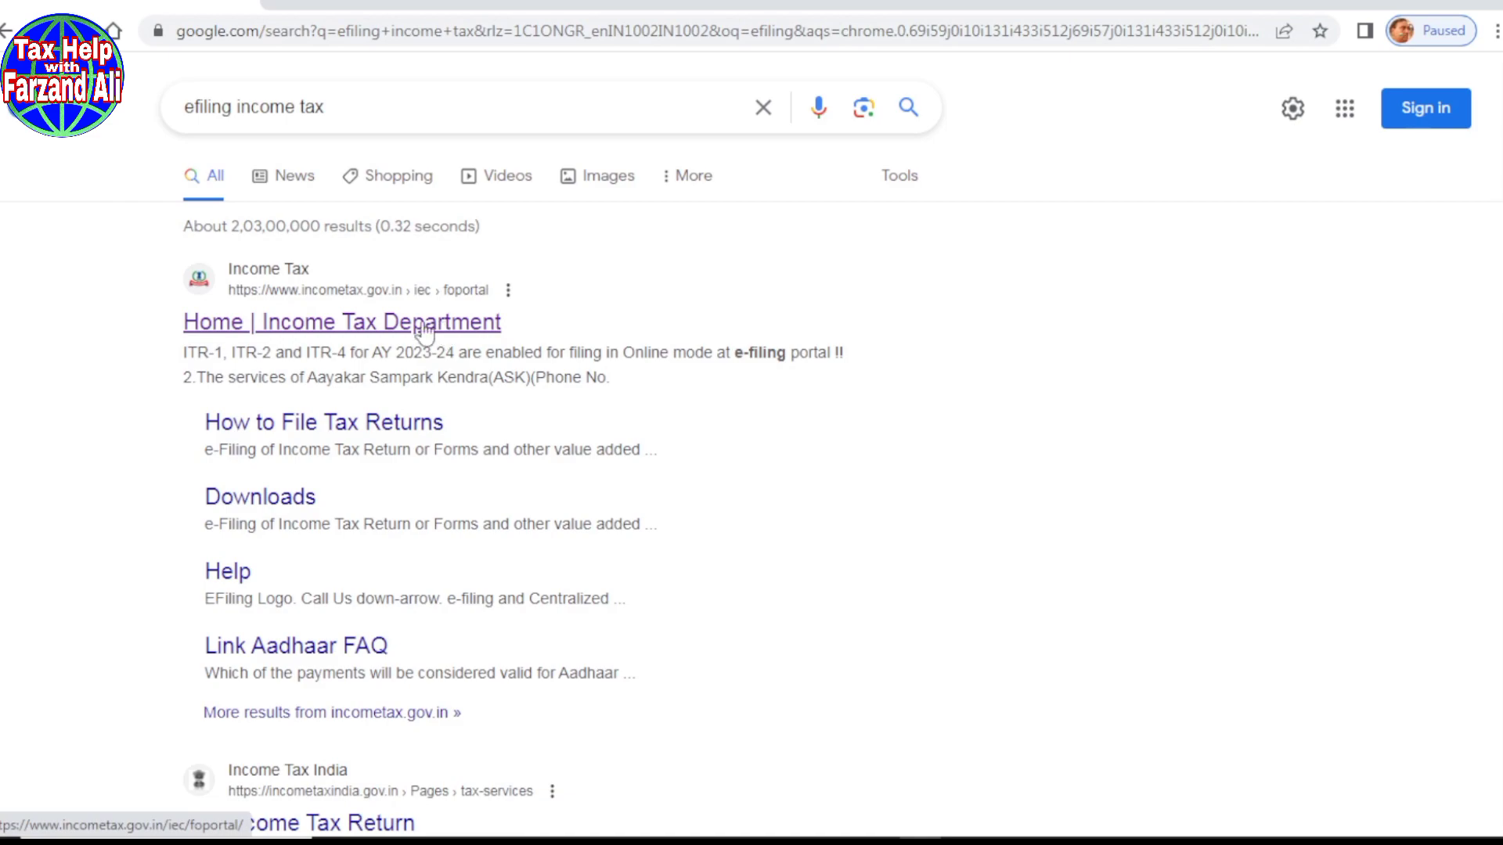
click(345, 328)
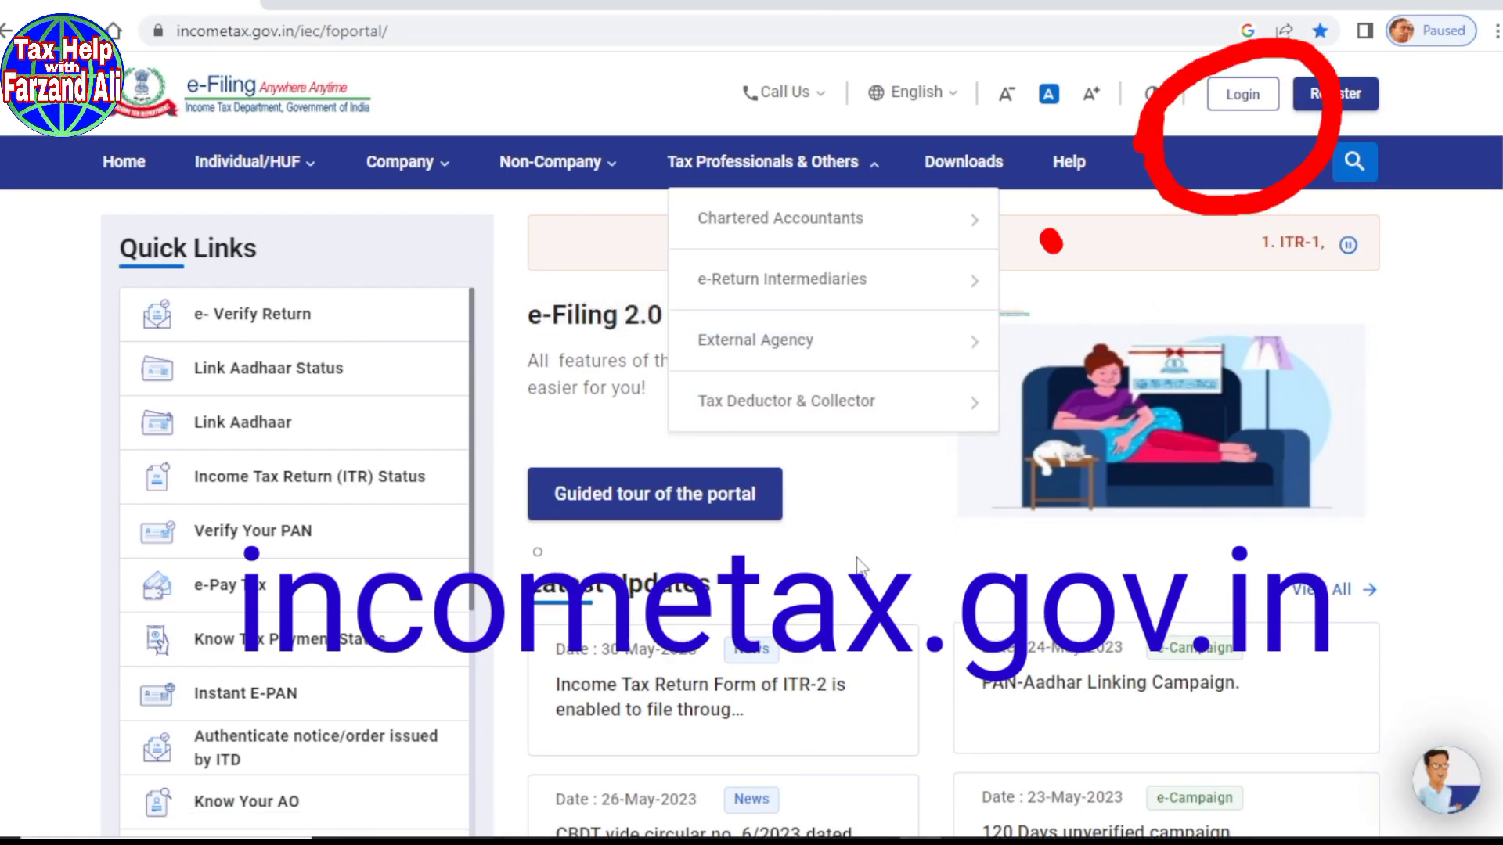
Step: Log in to the e-Filing portal using the PAN as user ID and the account password
click(1233, 105)
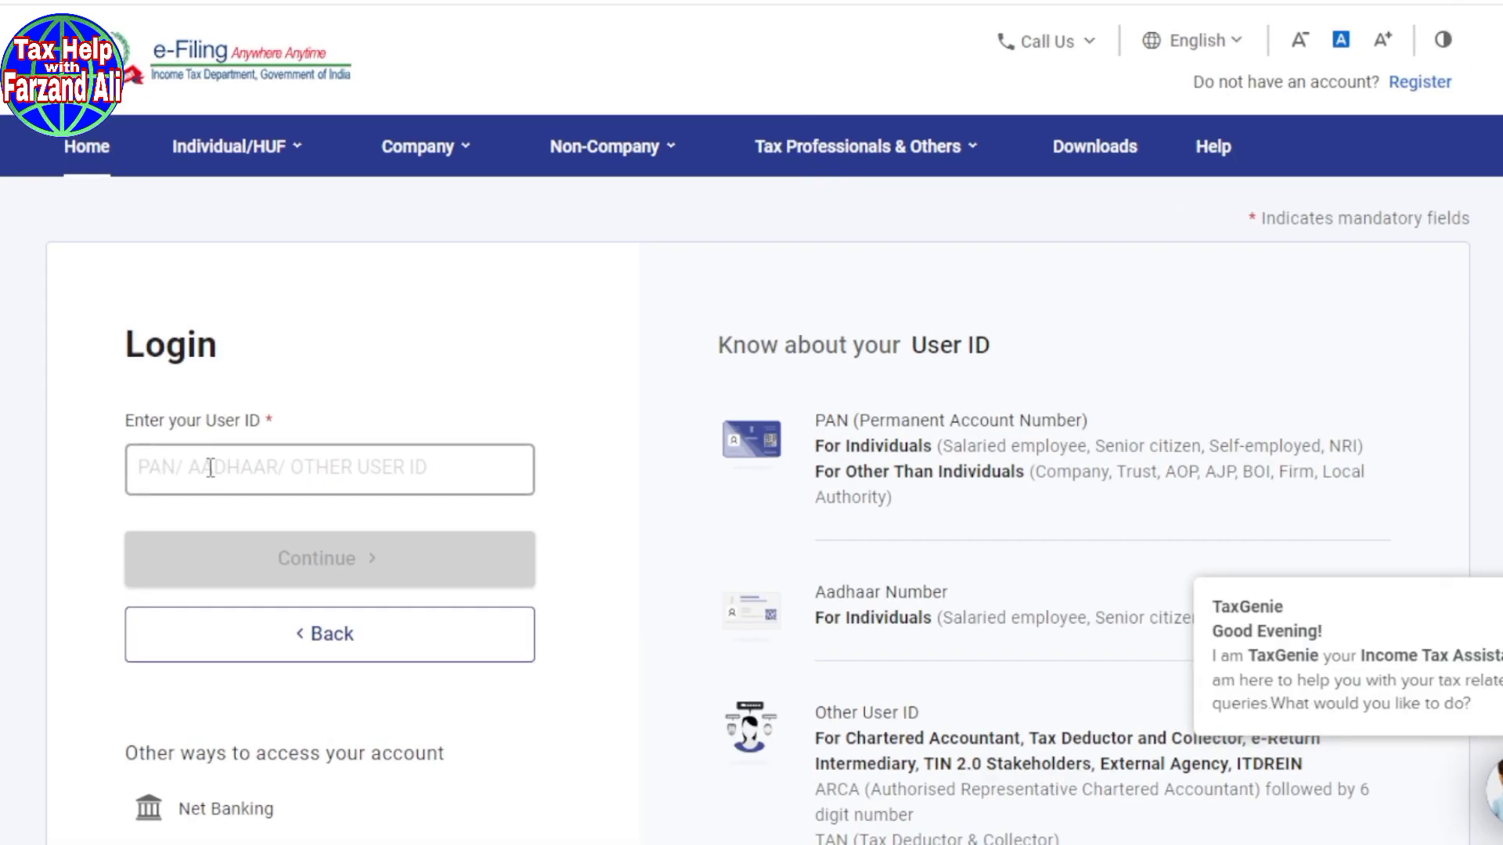
click(222, 470)
key(ctrl+v)
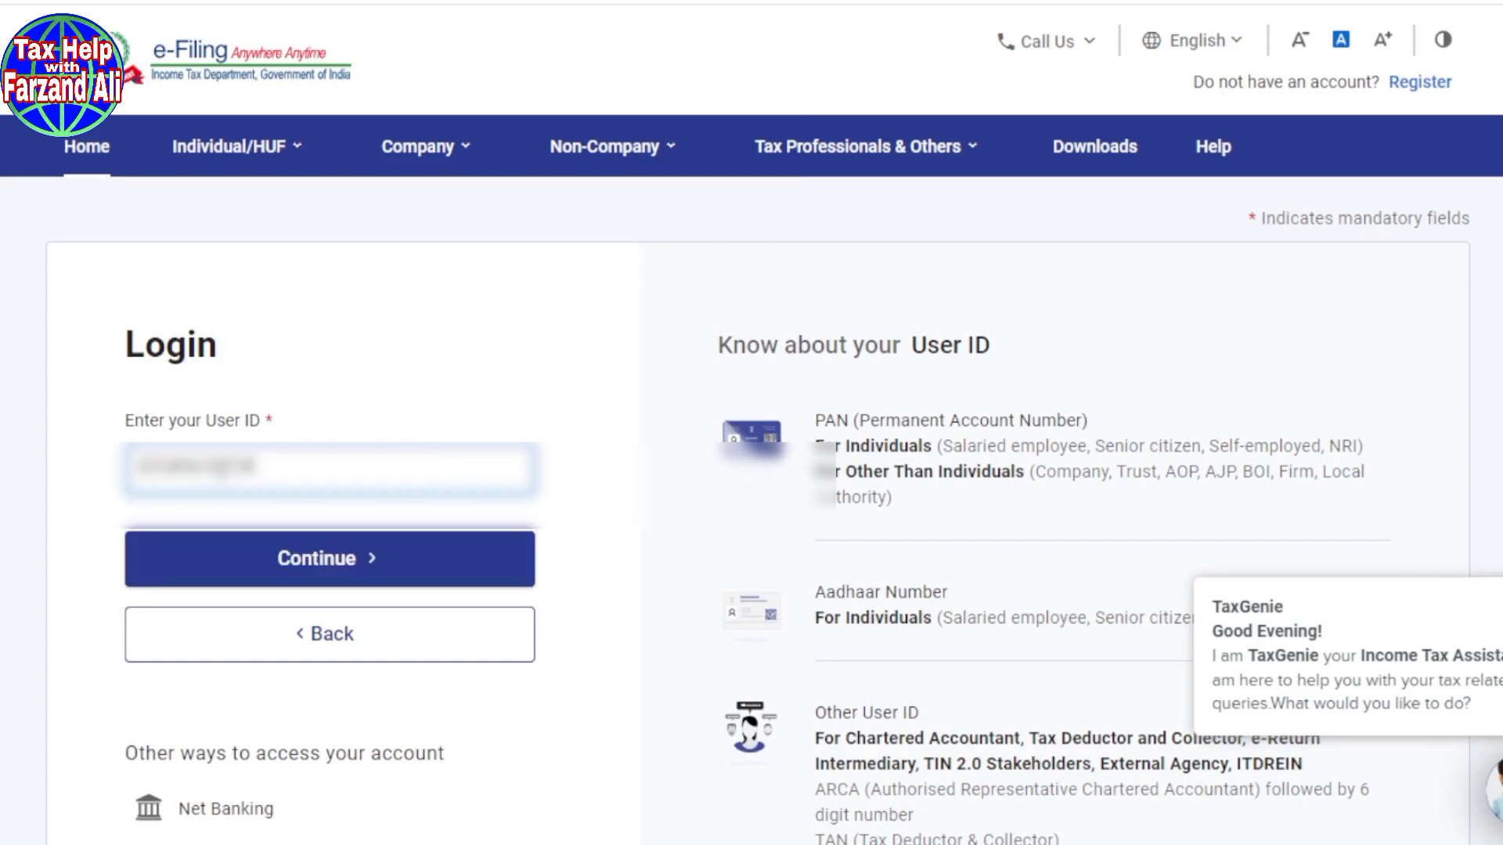
click(368, 557)
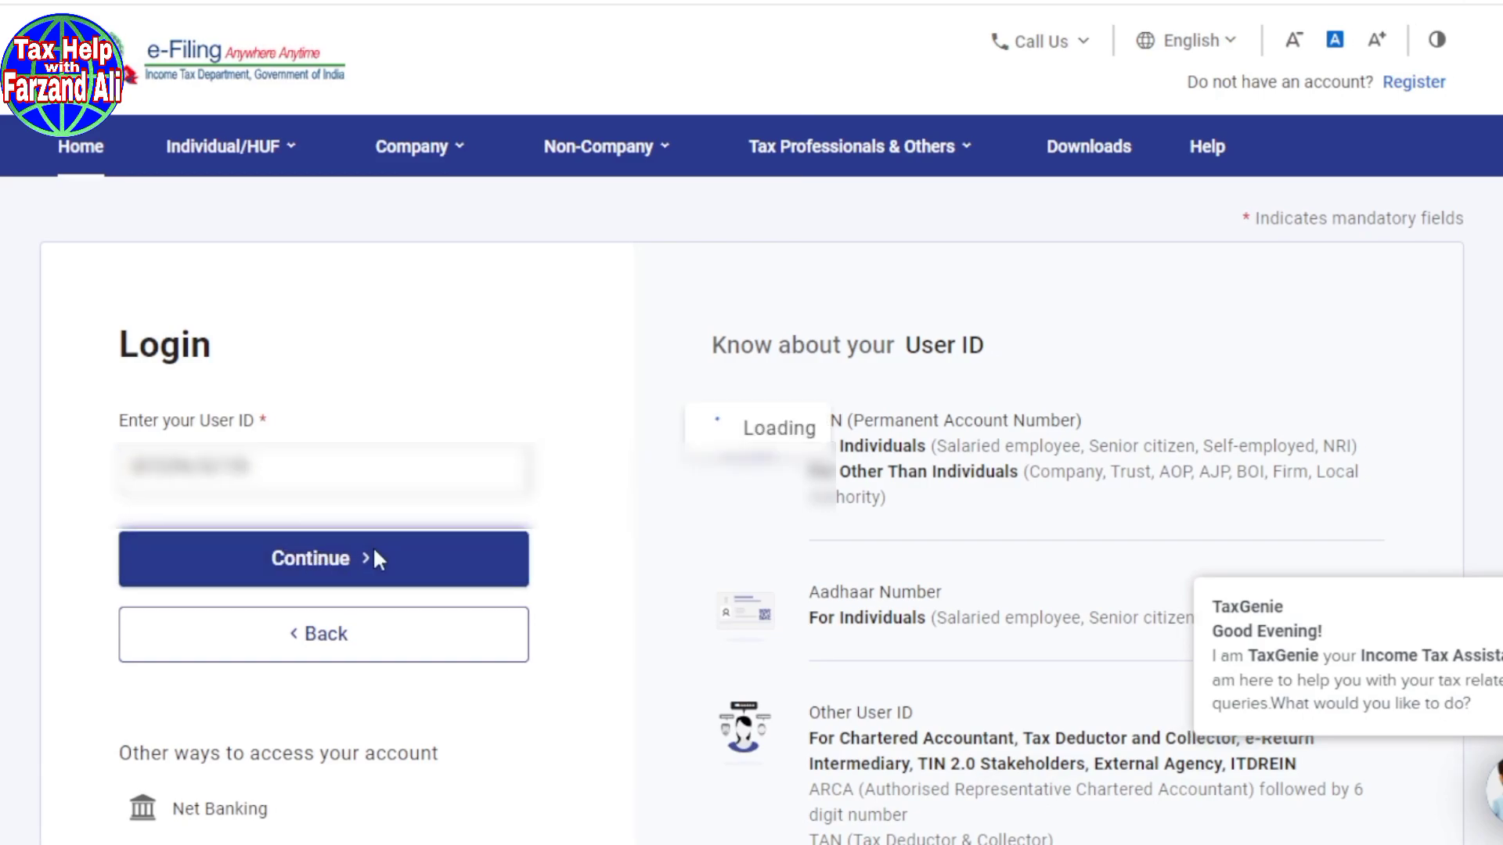
scroll(690, 430, down, 3)
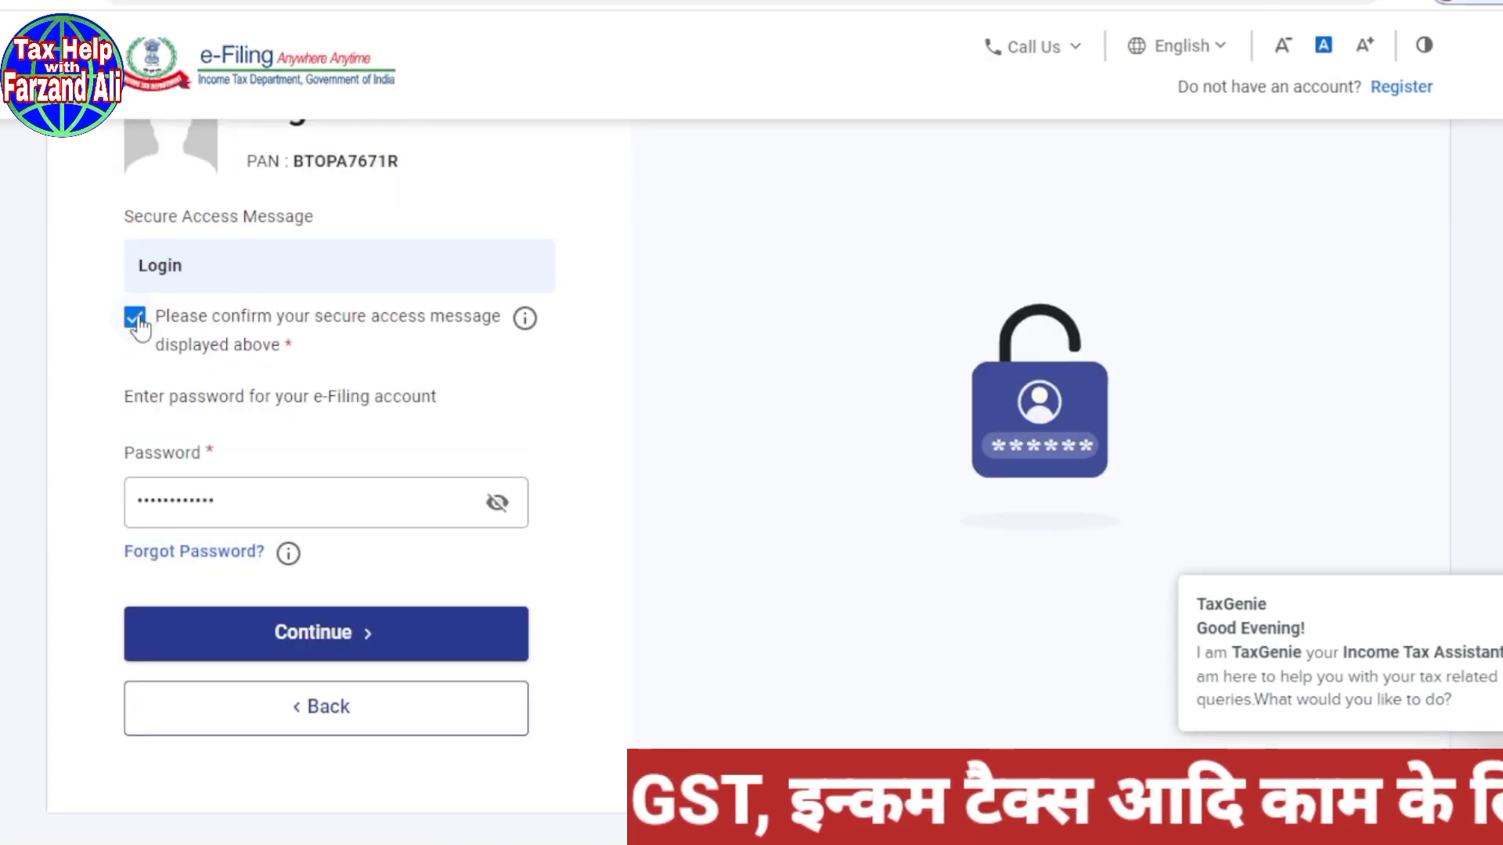
click(338, 642)
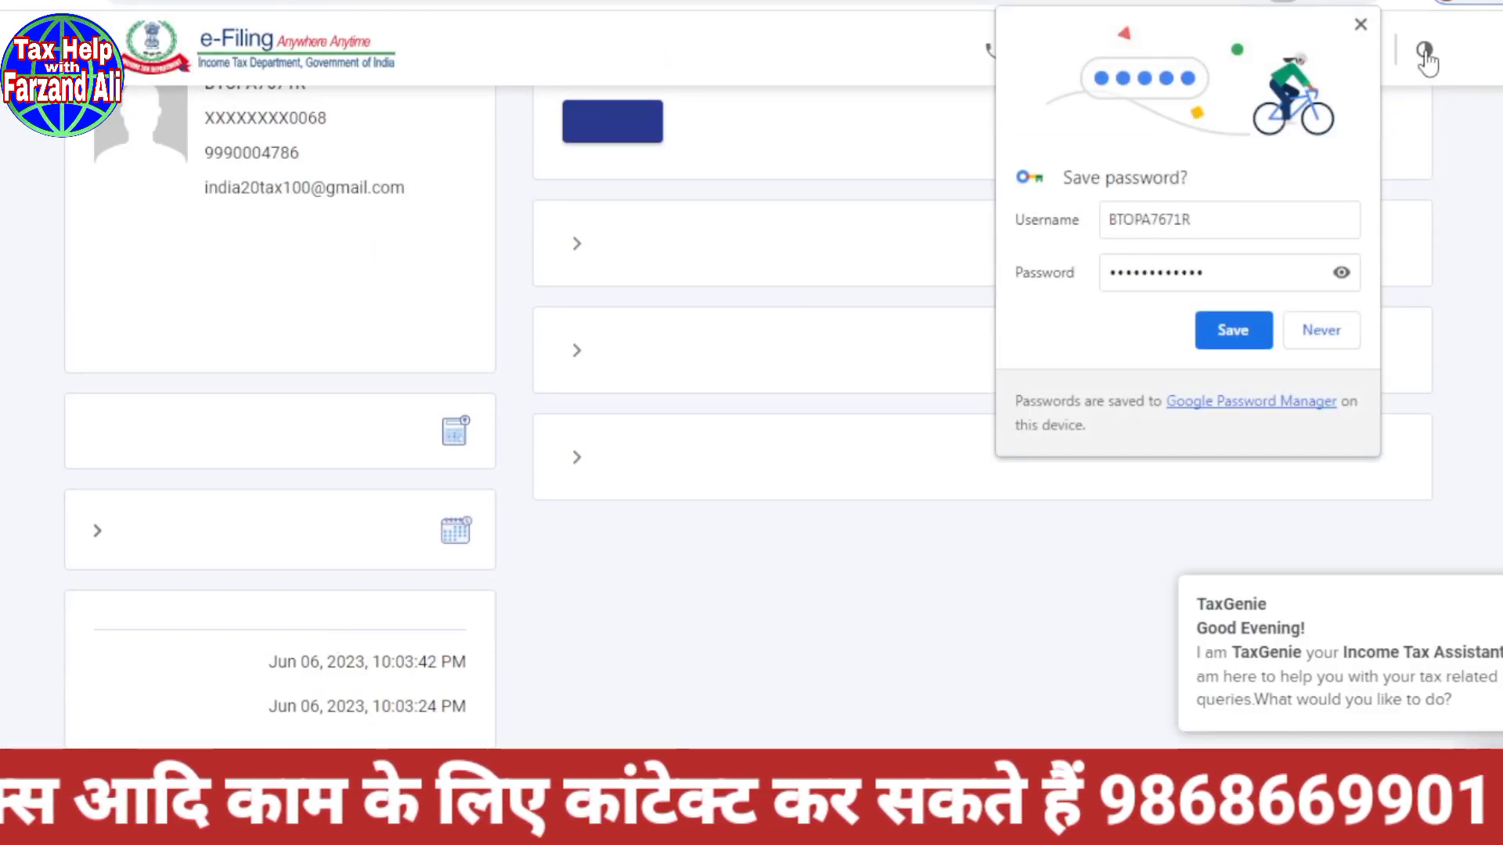
Step: Dismiss Chrome's save-password offer and look through the portal's Services menu
click(1359, 25)
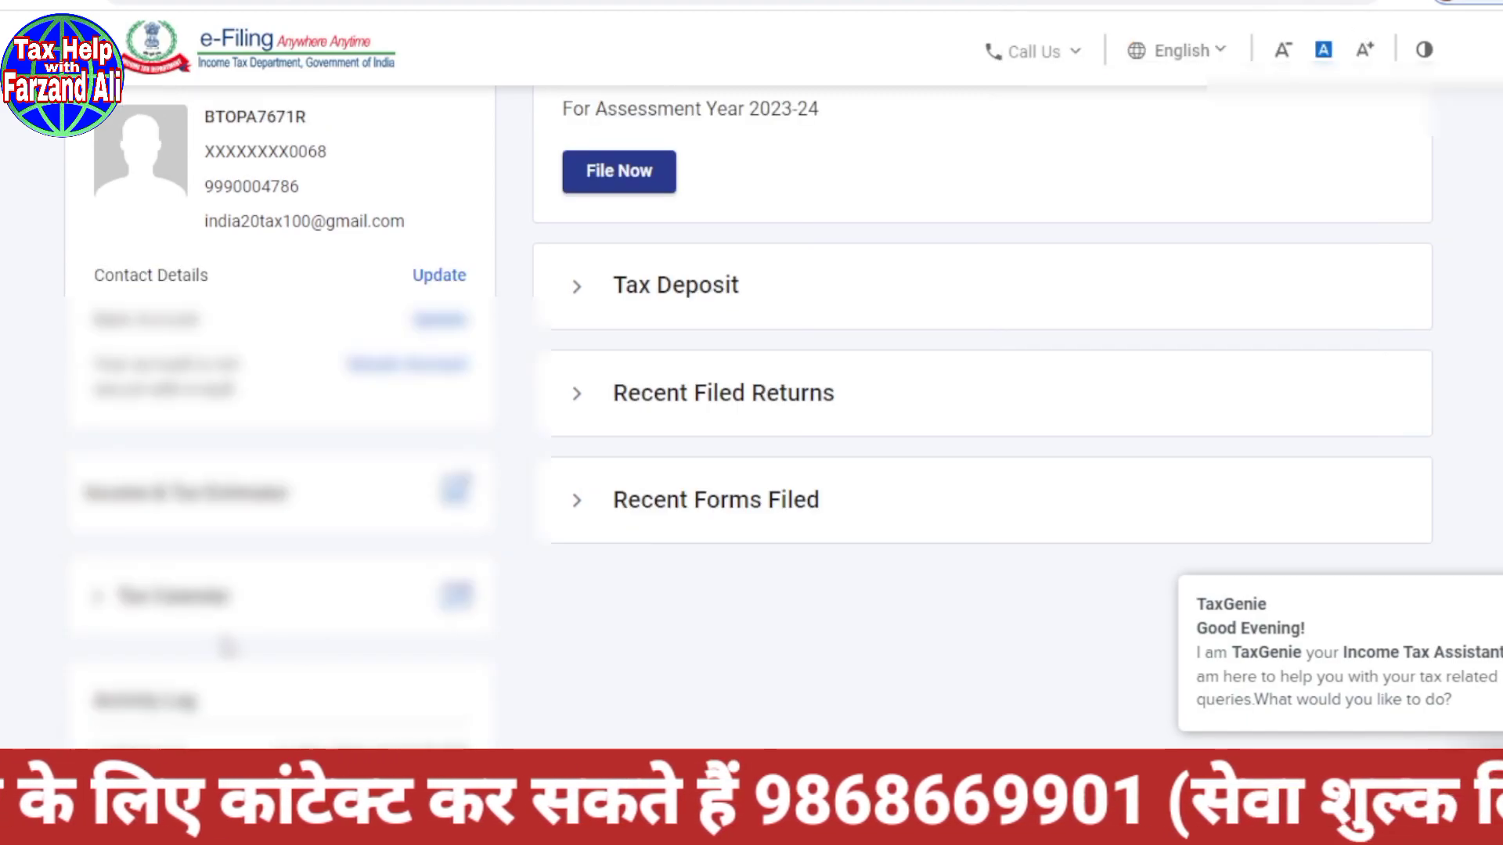
scroll(751, 470, up, 3)
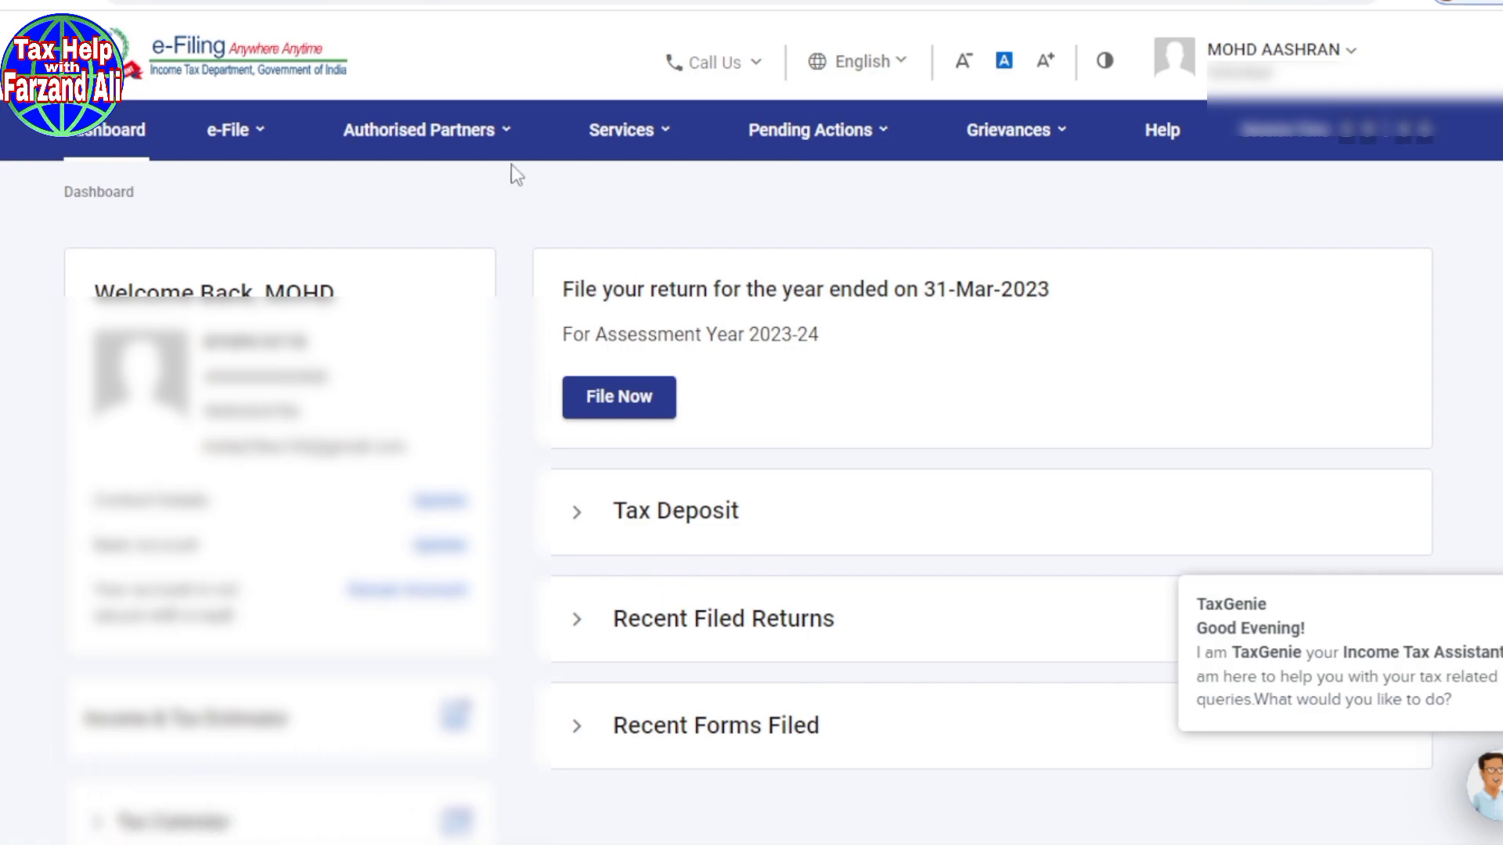
mouse_move(232, 141)
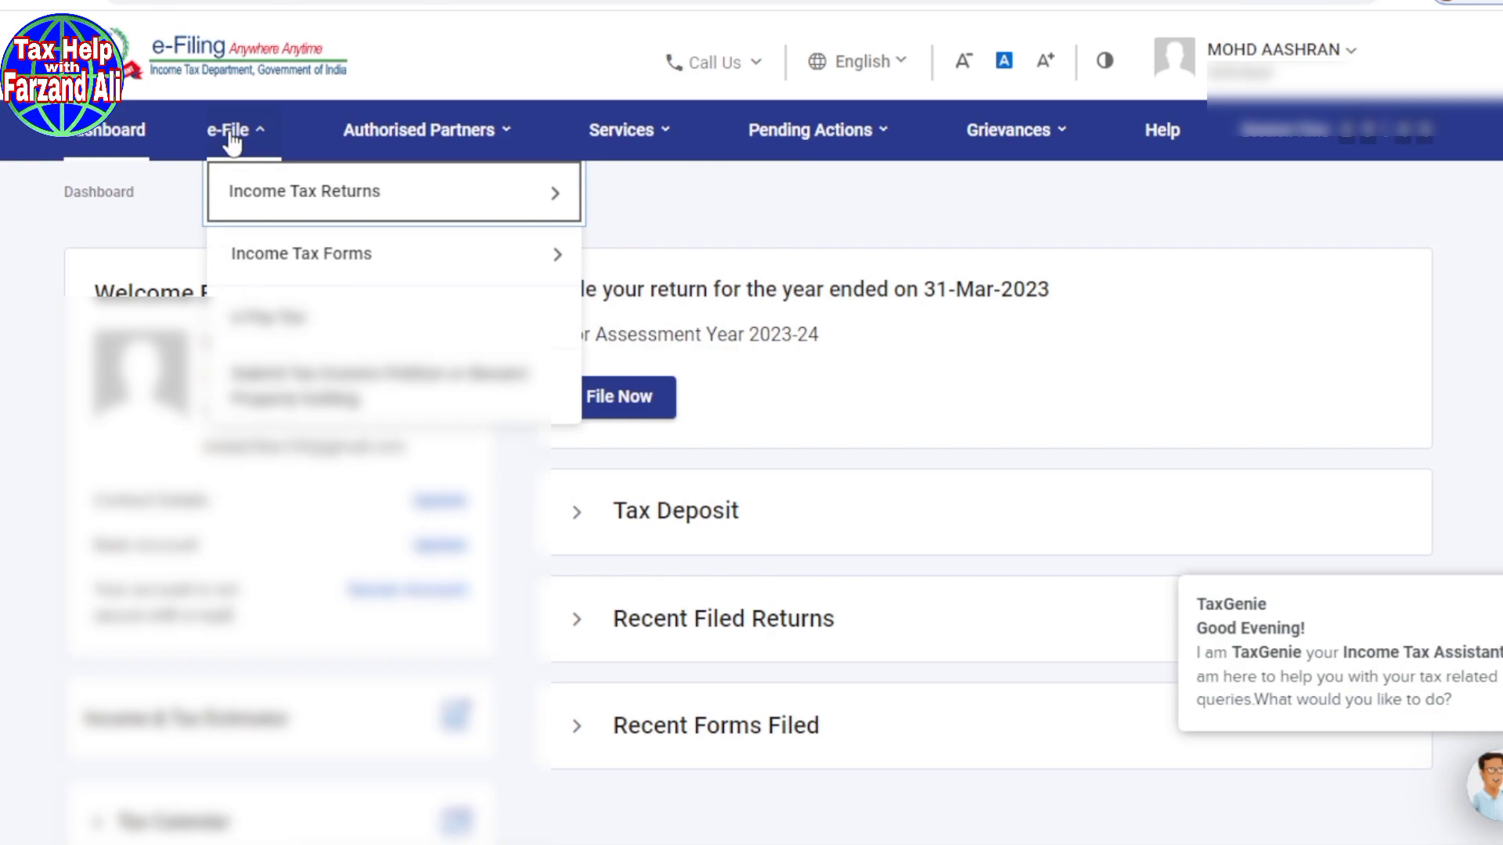
mouse_move(228, 201)
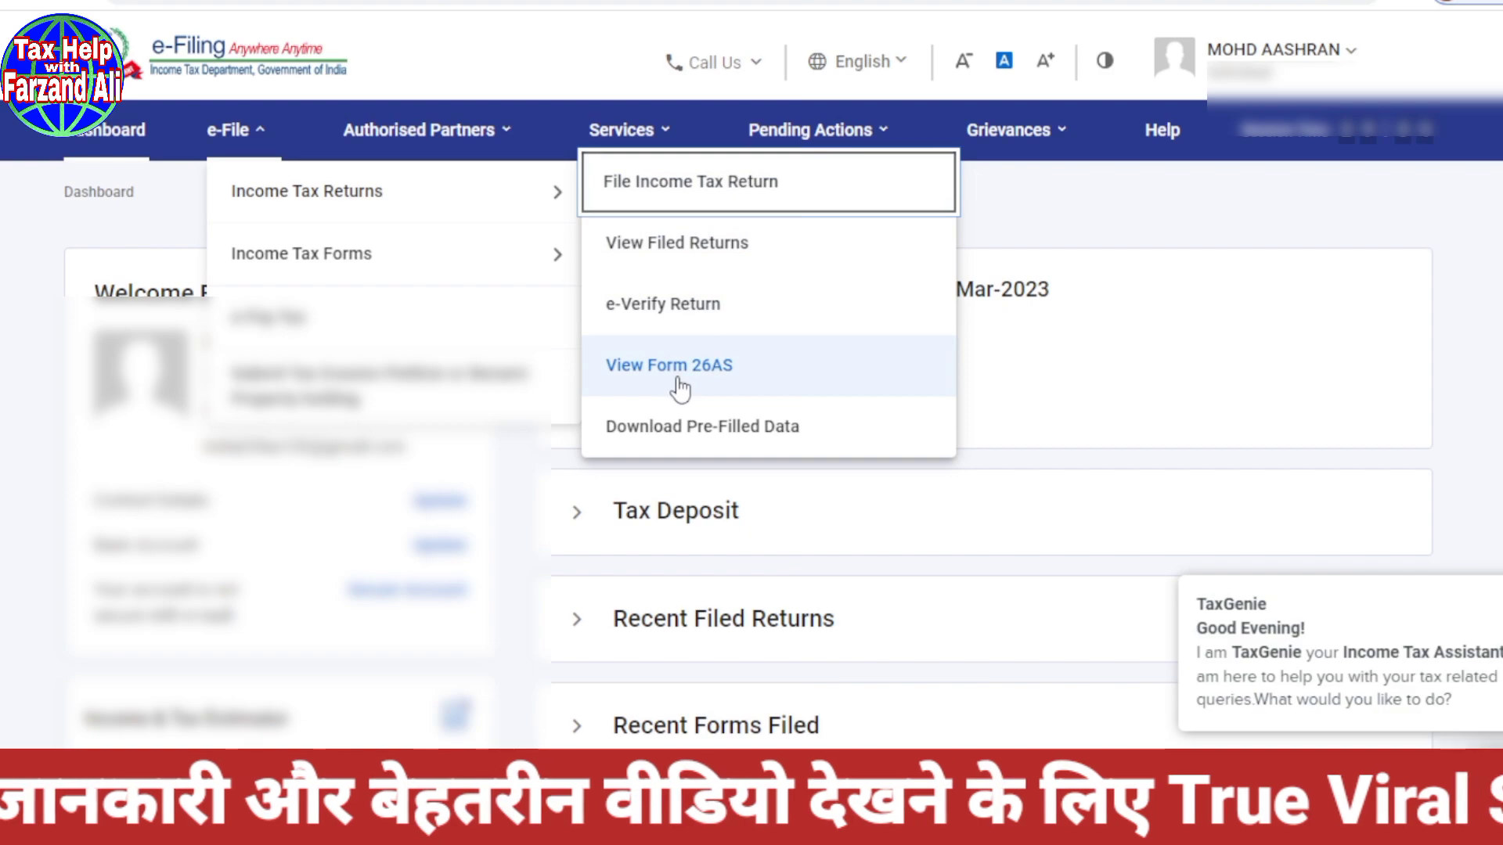
Step: Open File Income Tax Return from the e-File > Income Tax Returns menu
mouse_move(615, 141)
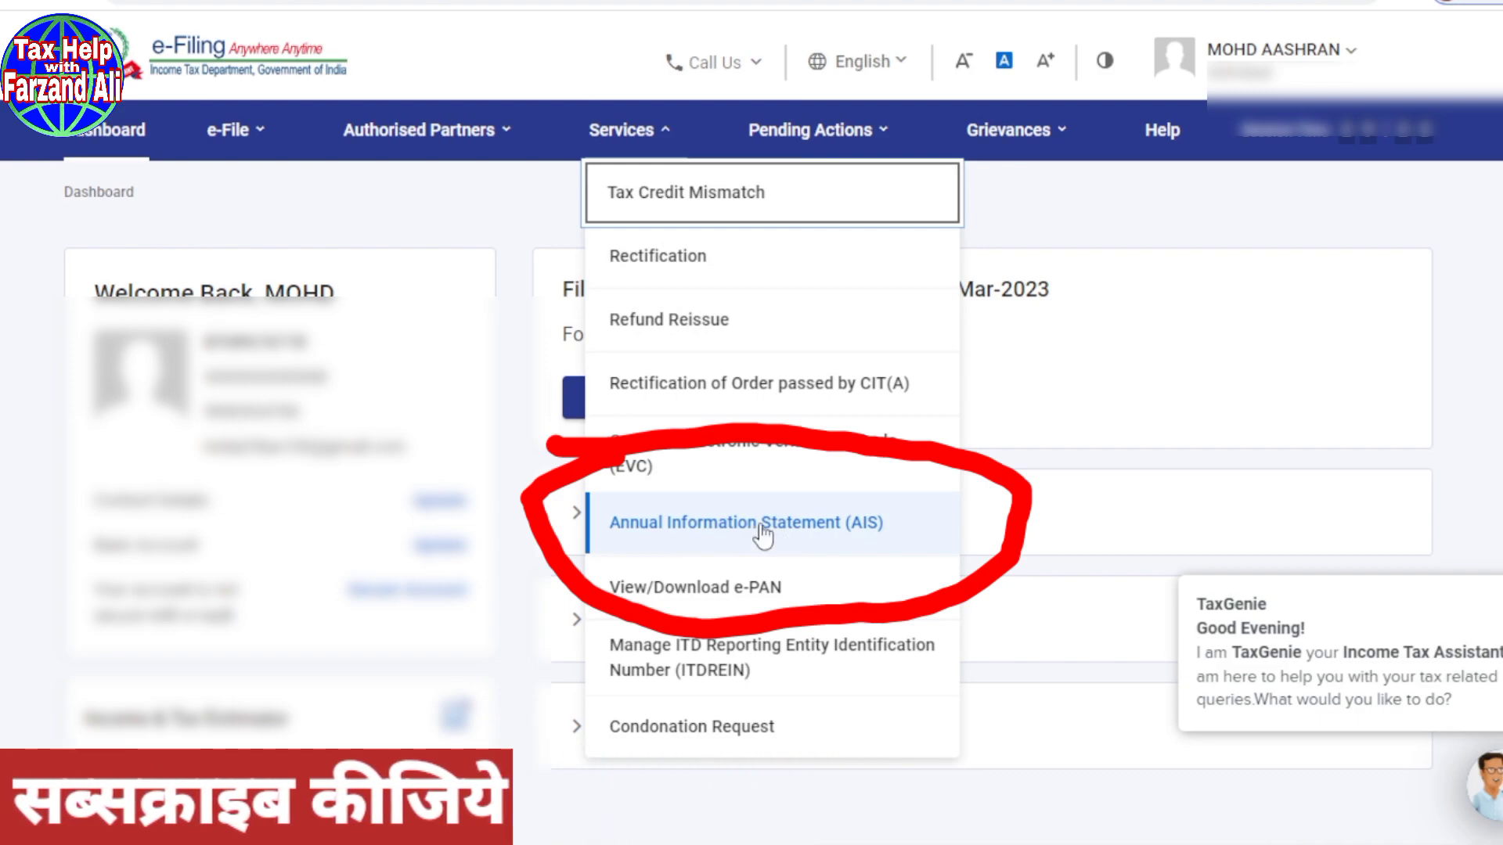
click(1050, 242)
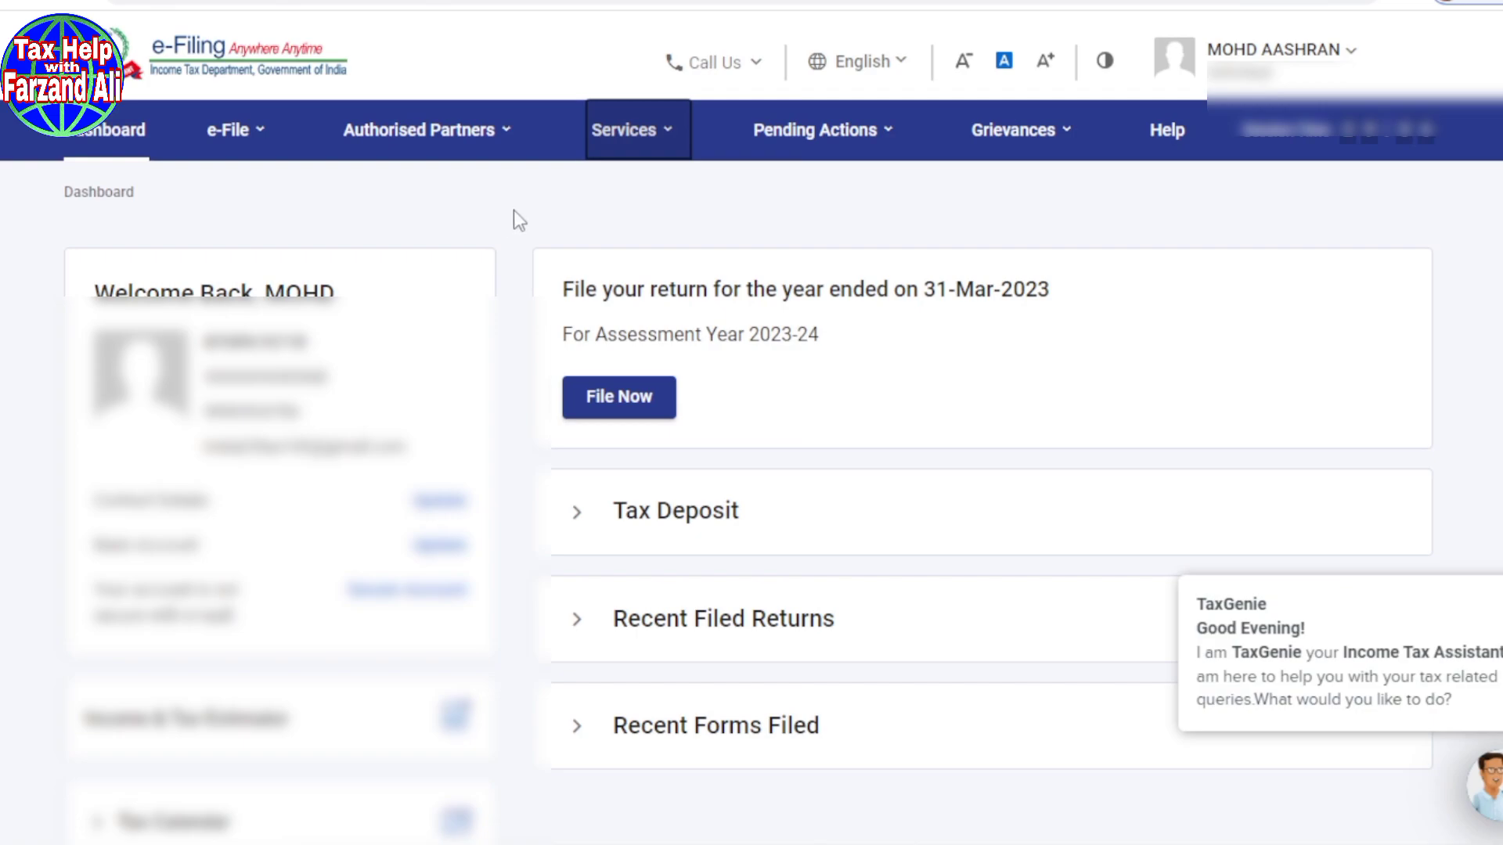
click(226, 137)
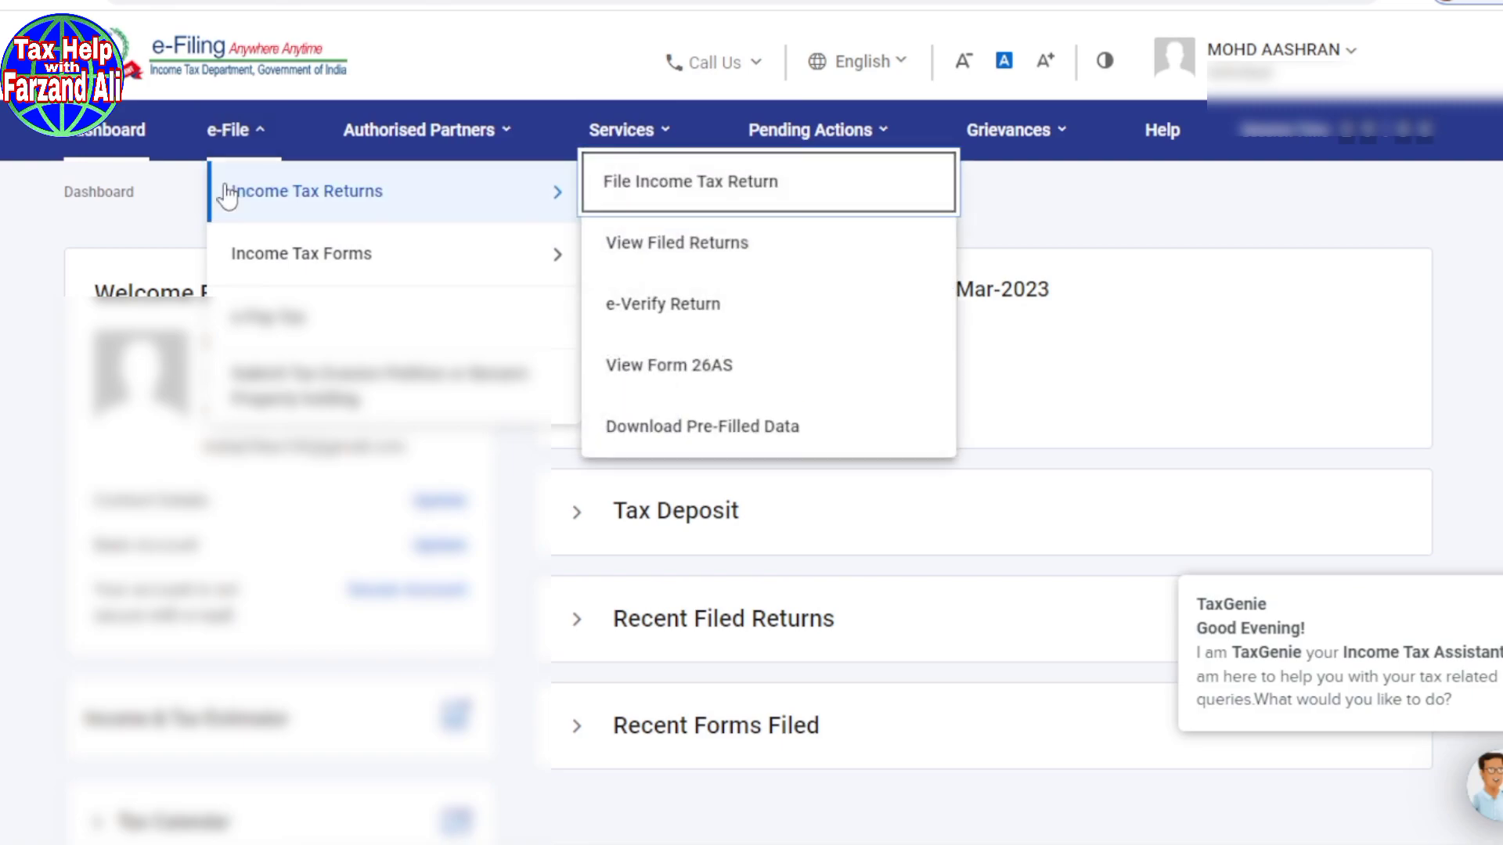
click(777, 184)
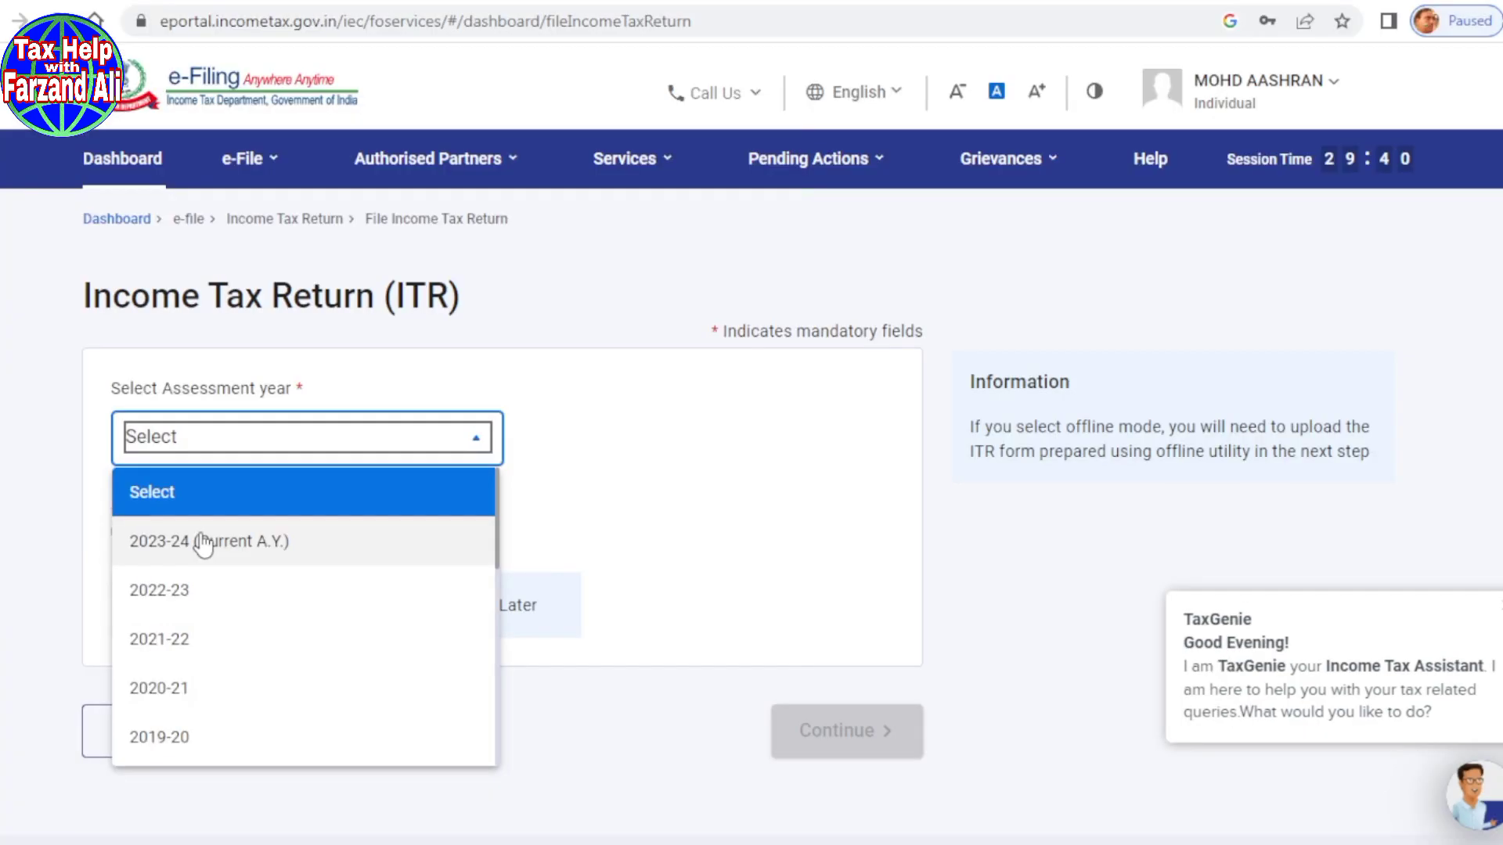
Step: Choose assessment year 2023-24 with the Online filing mode and continue
click(203, 541)
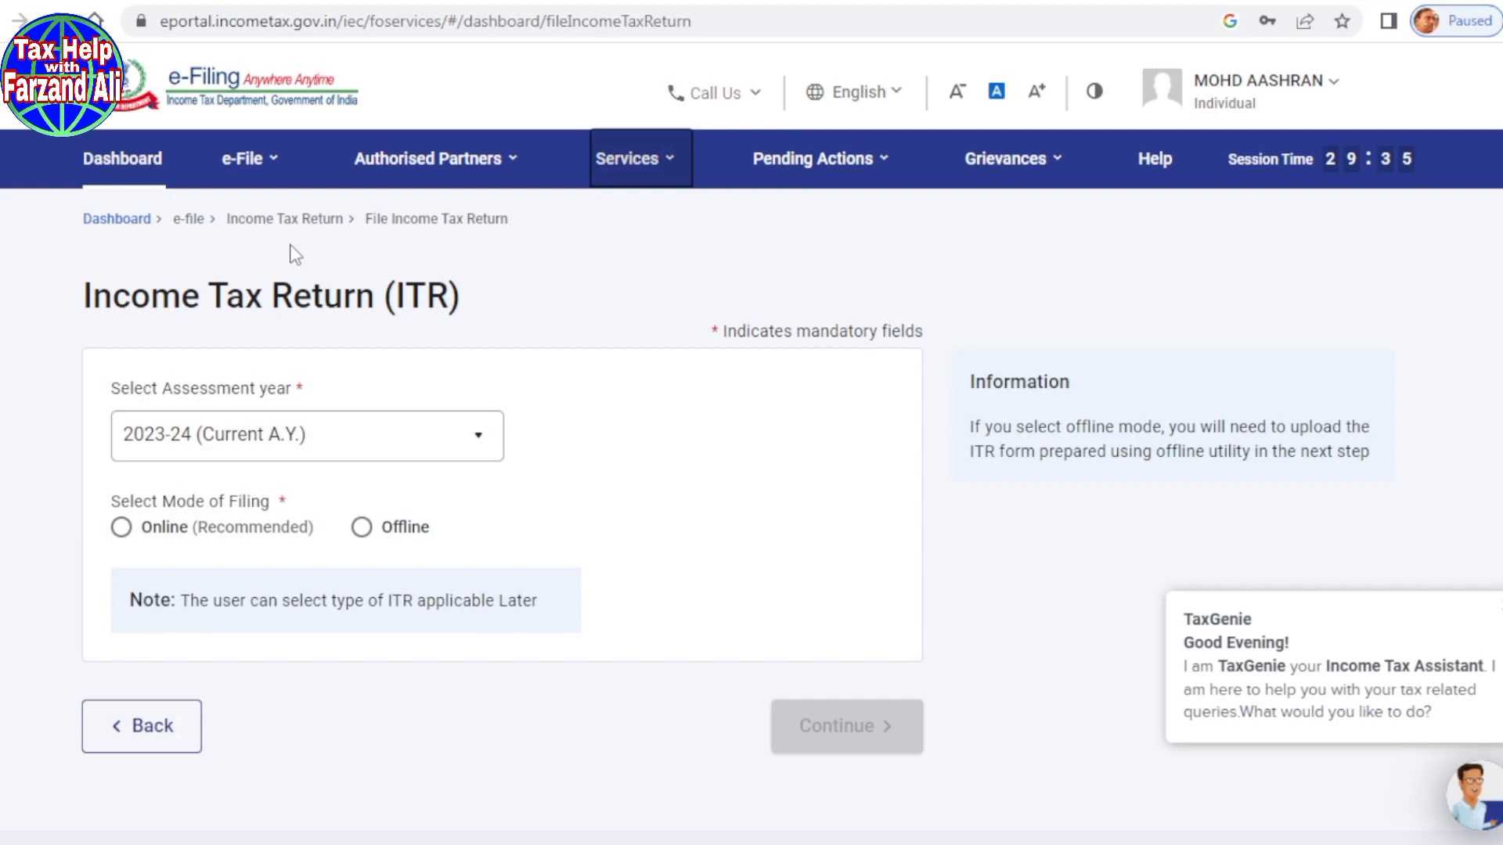
click(122, 527)
click(878, 744)
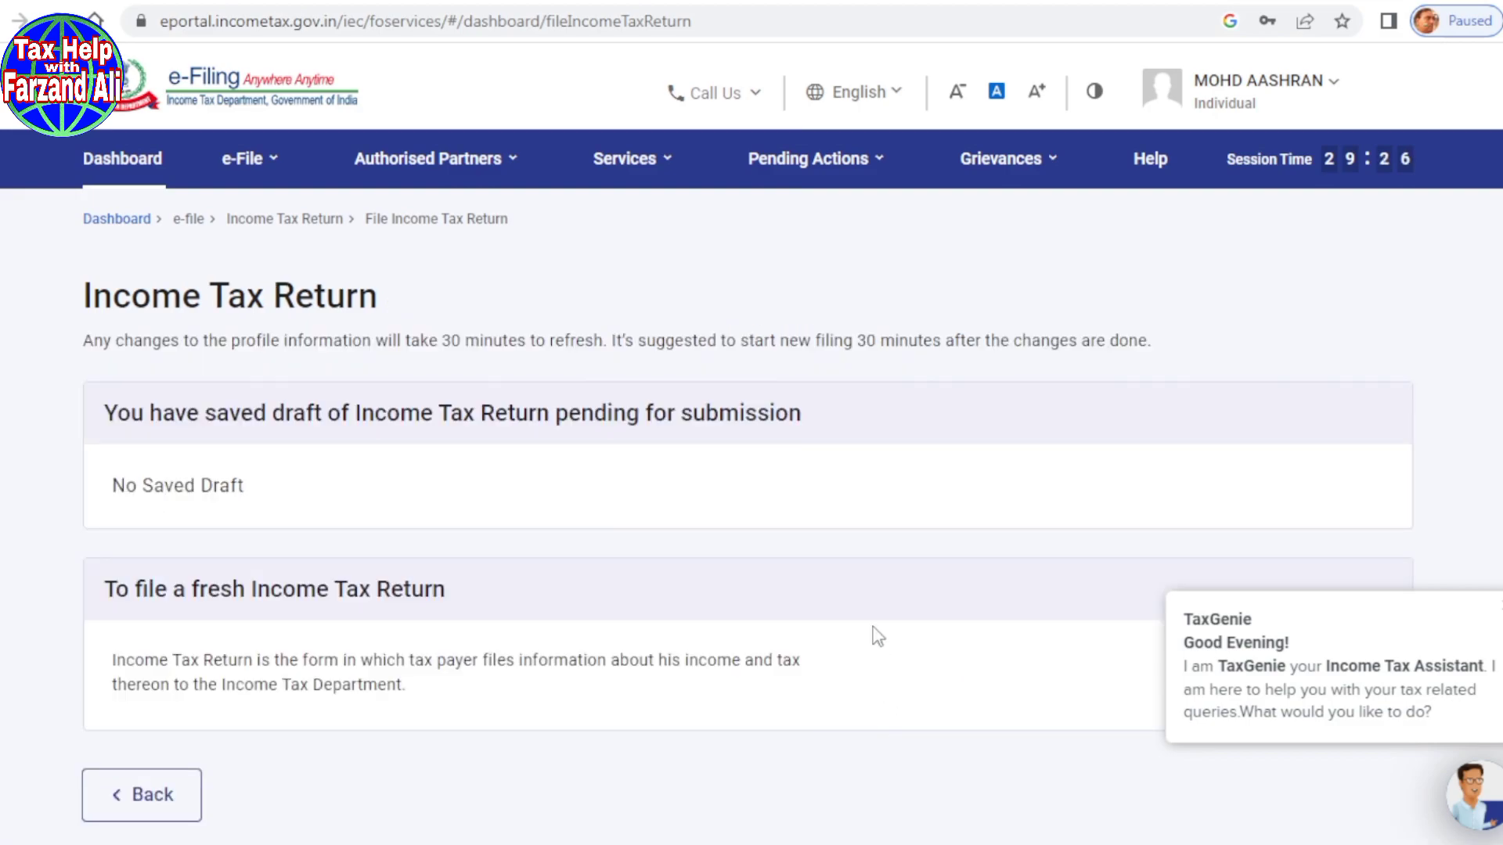
Step: Start a new filing as an Individual and proceed with the ITR-4 form
scroll(878, 636, down, 2)
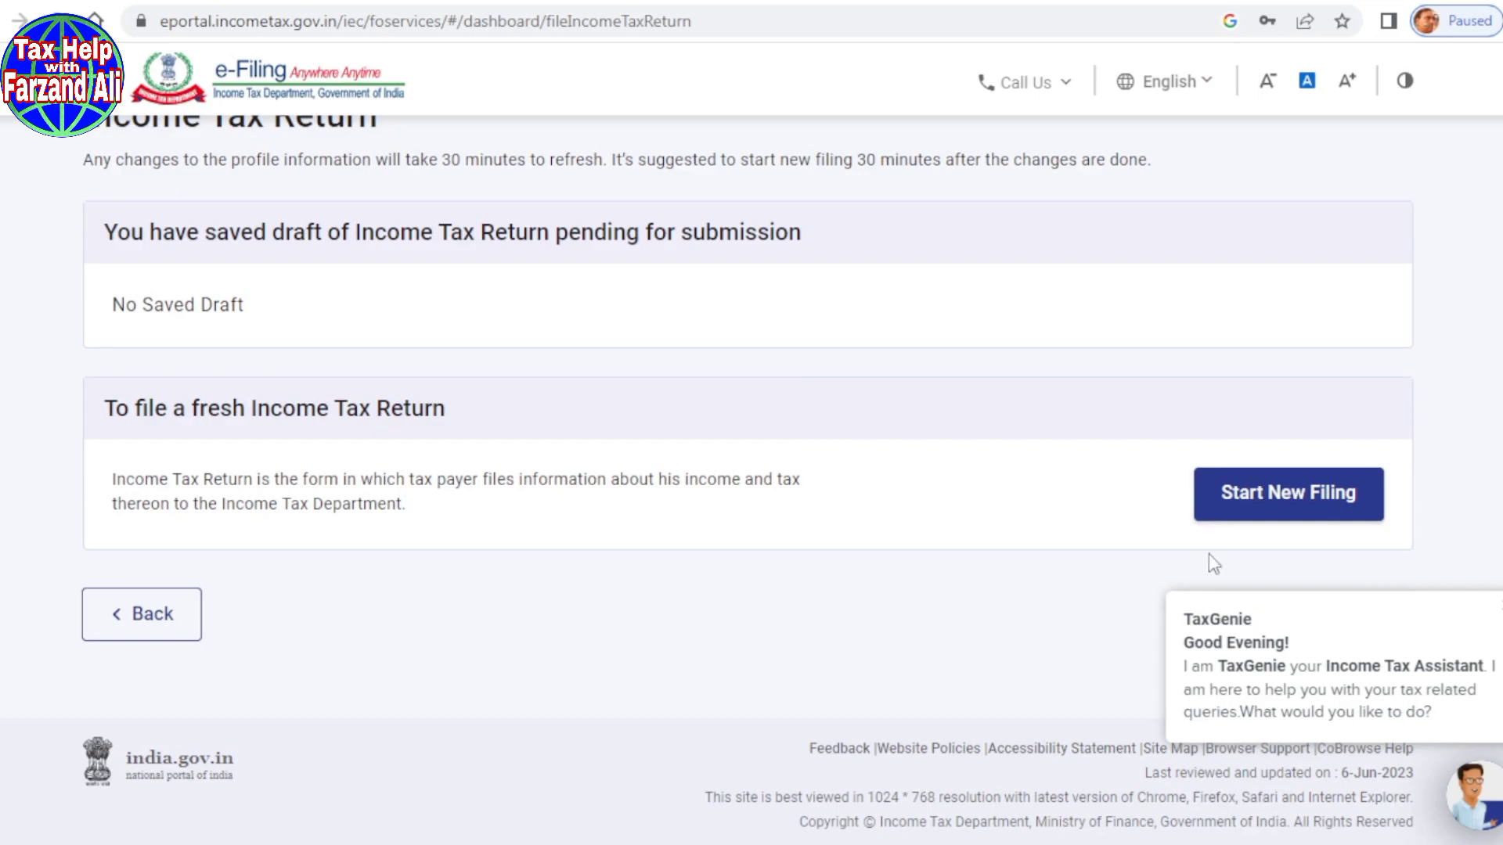
click(1270, 515)
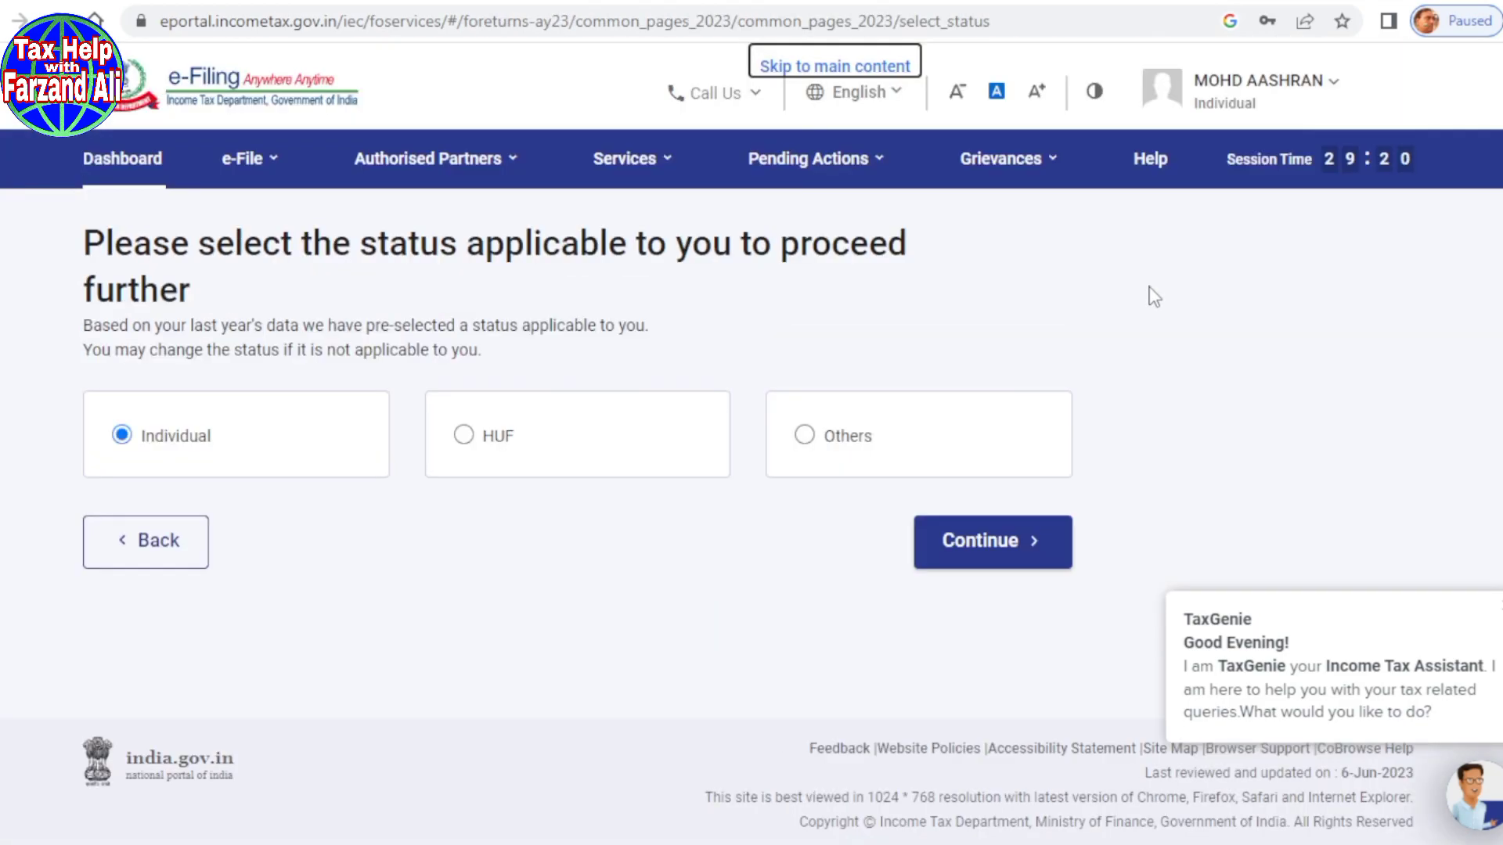
click(958, 549)
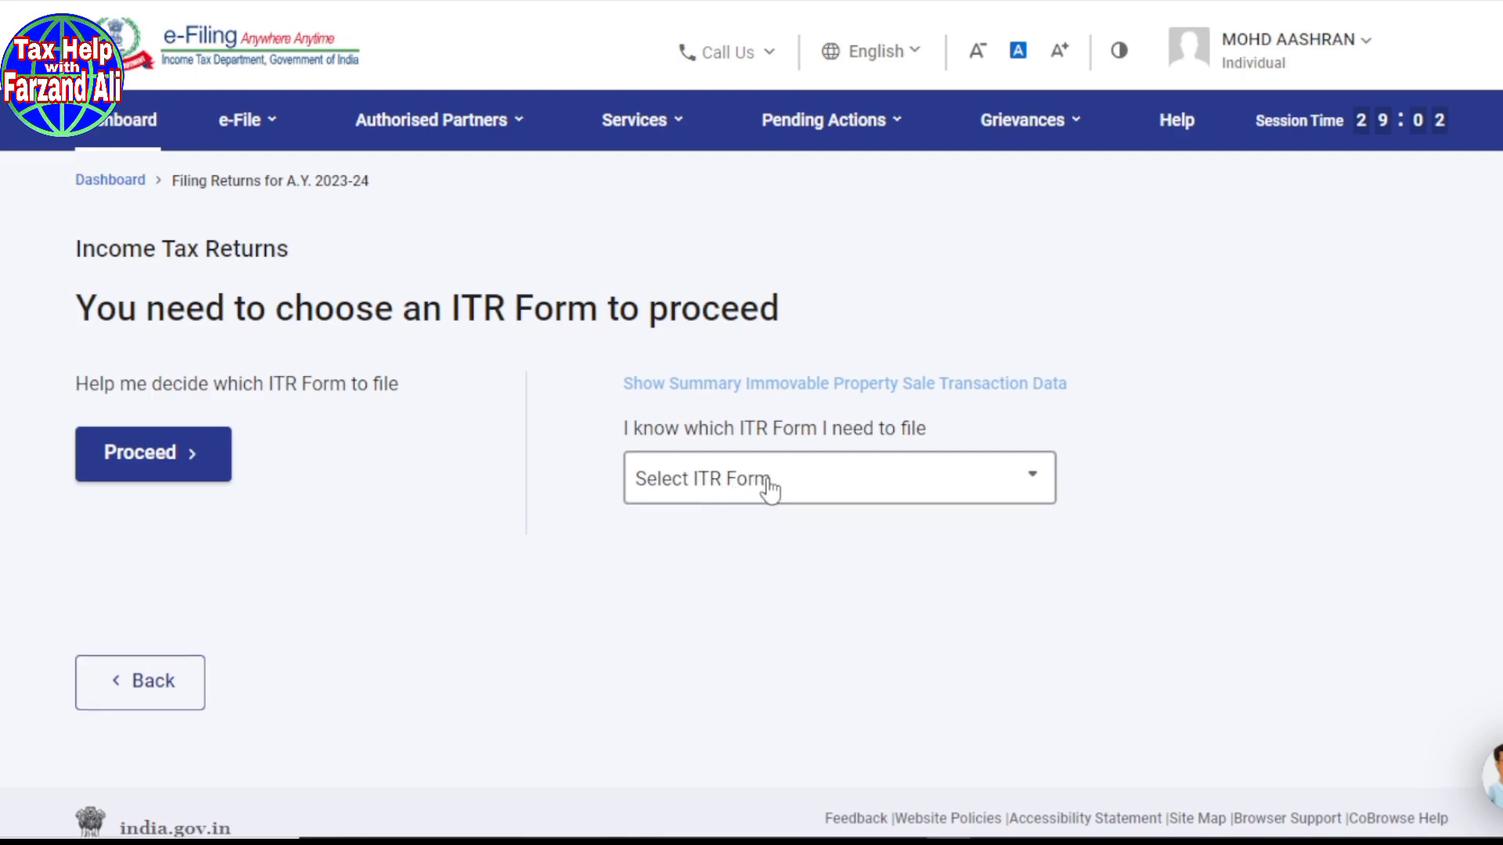
click(799, 491)
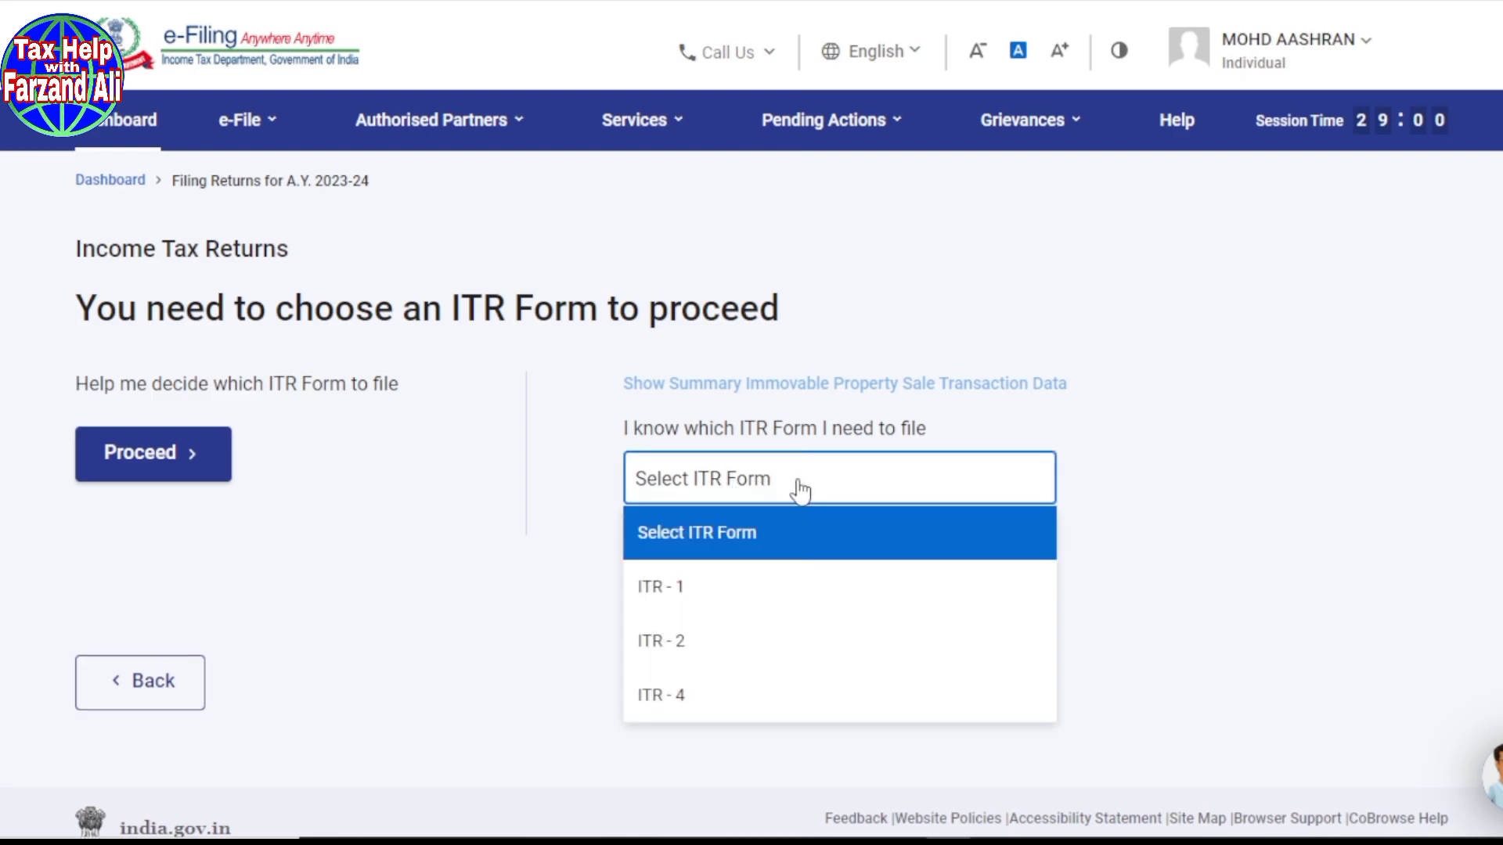
click(691, 721)
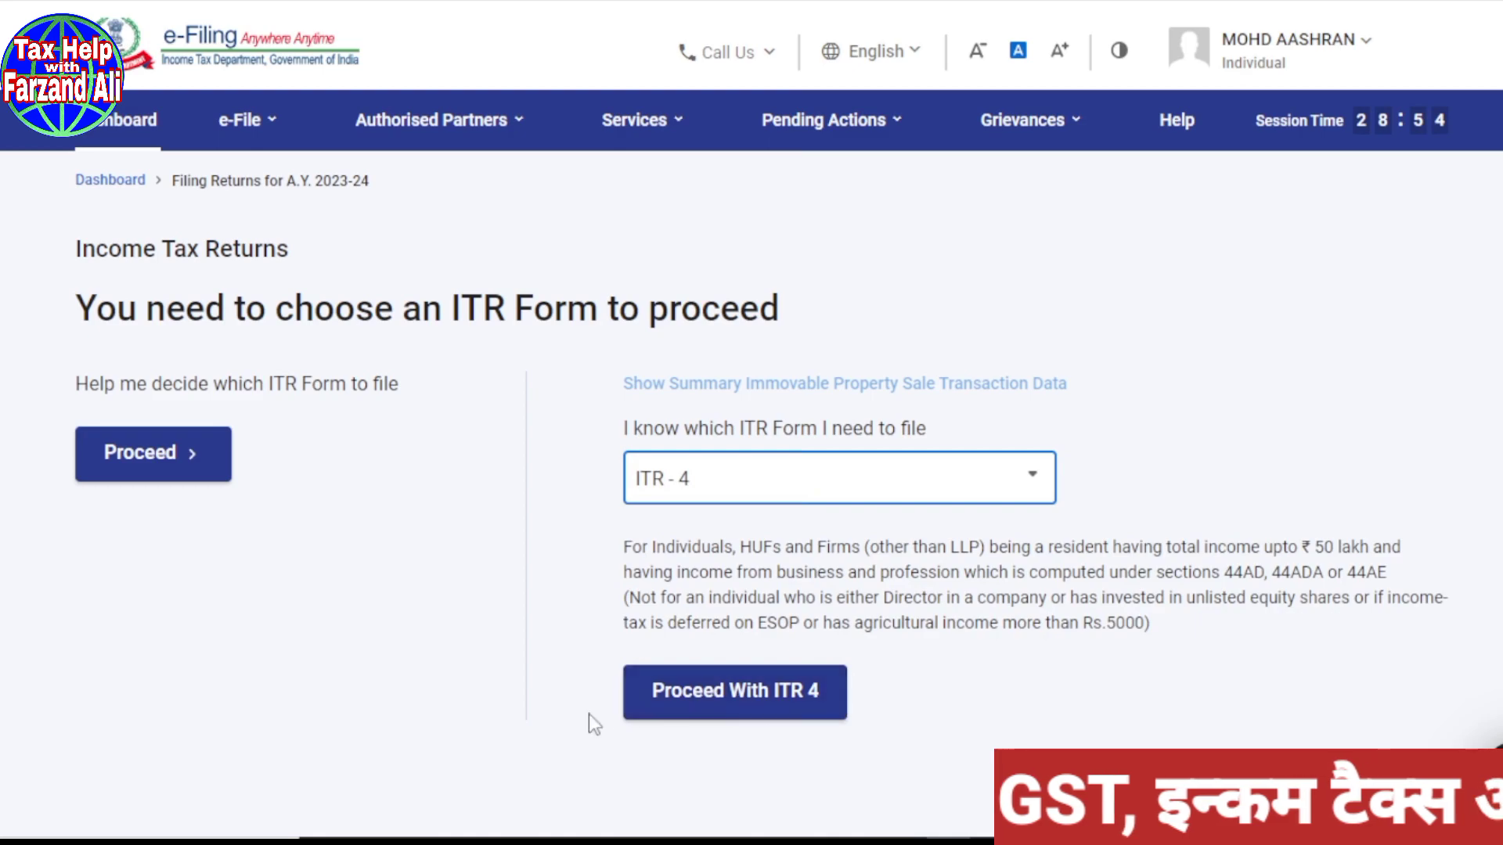
click(786, 709)
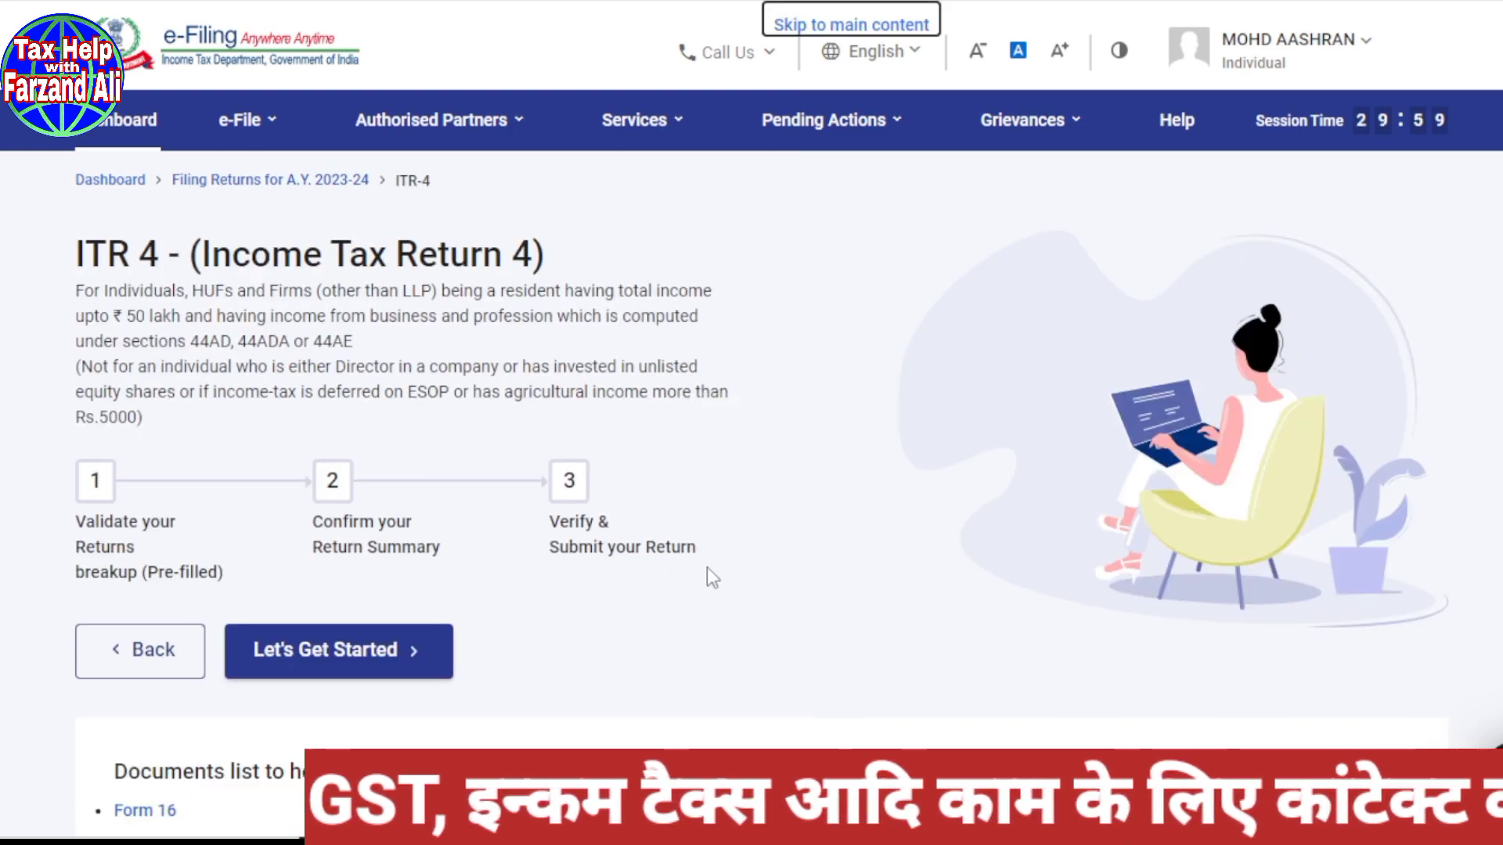
Step: Give Others as the filing reason and accept the pre-filled data notice
scroll(707, 567, down, 3)
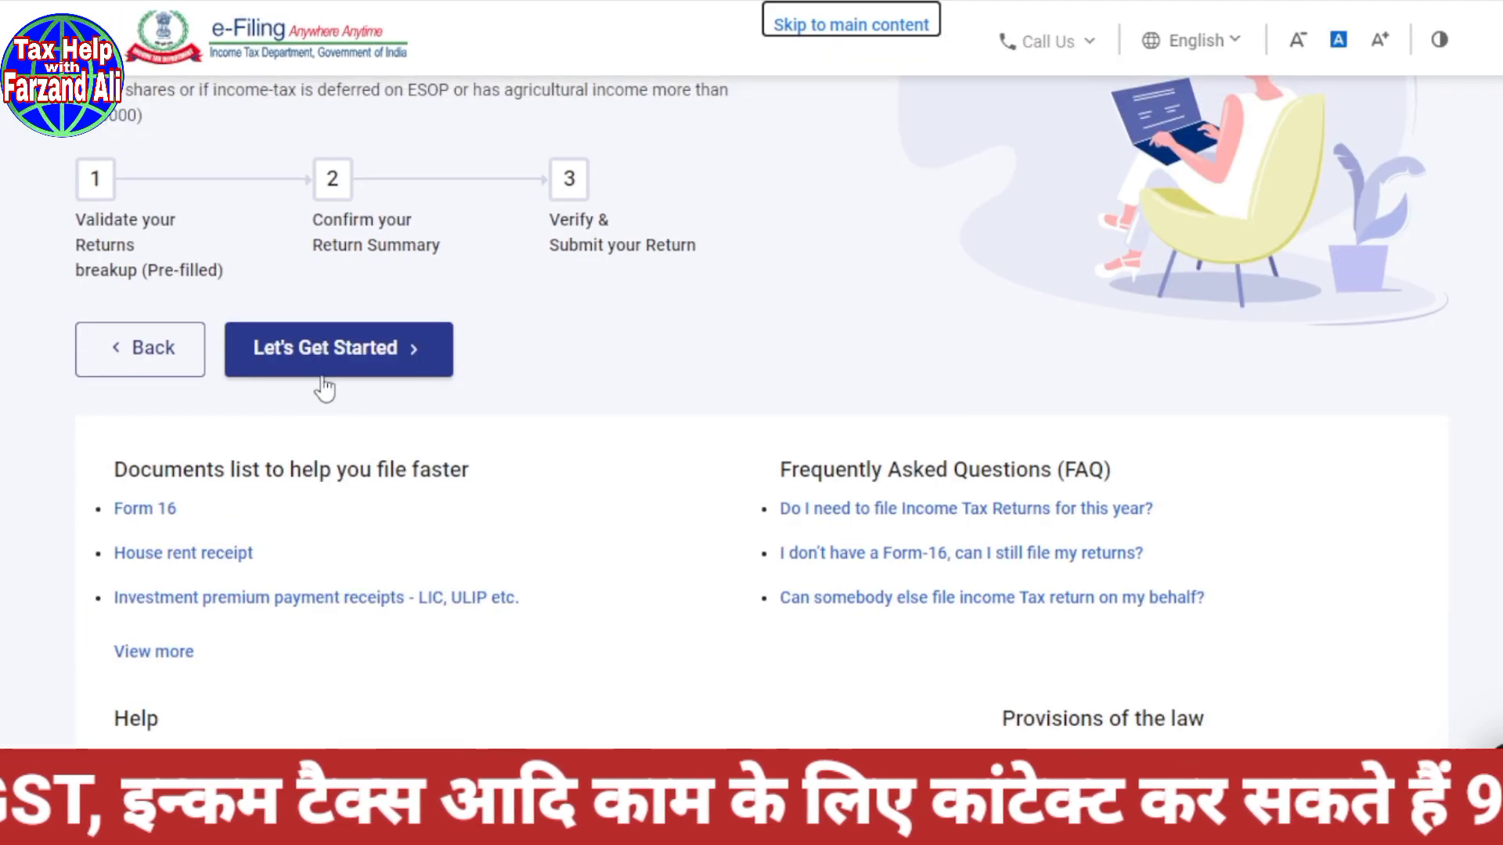
click(322, 358)
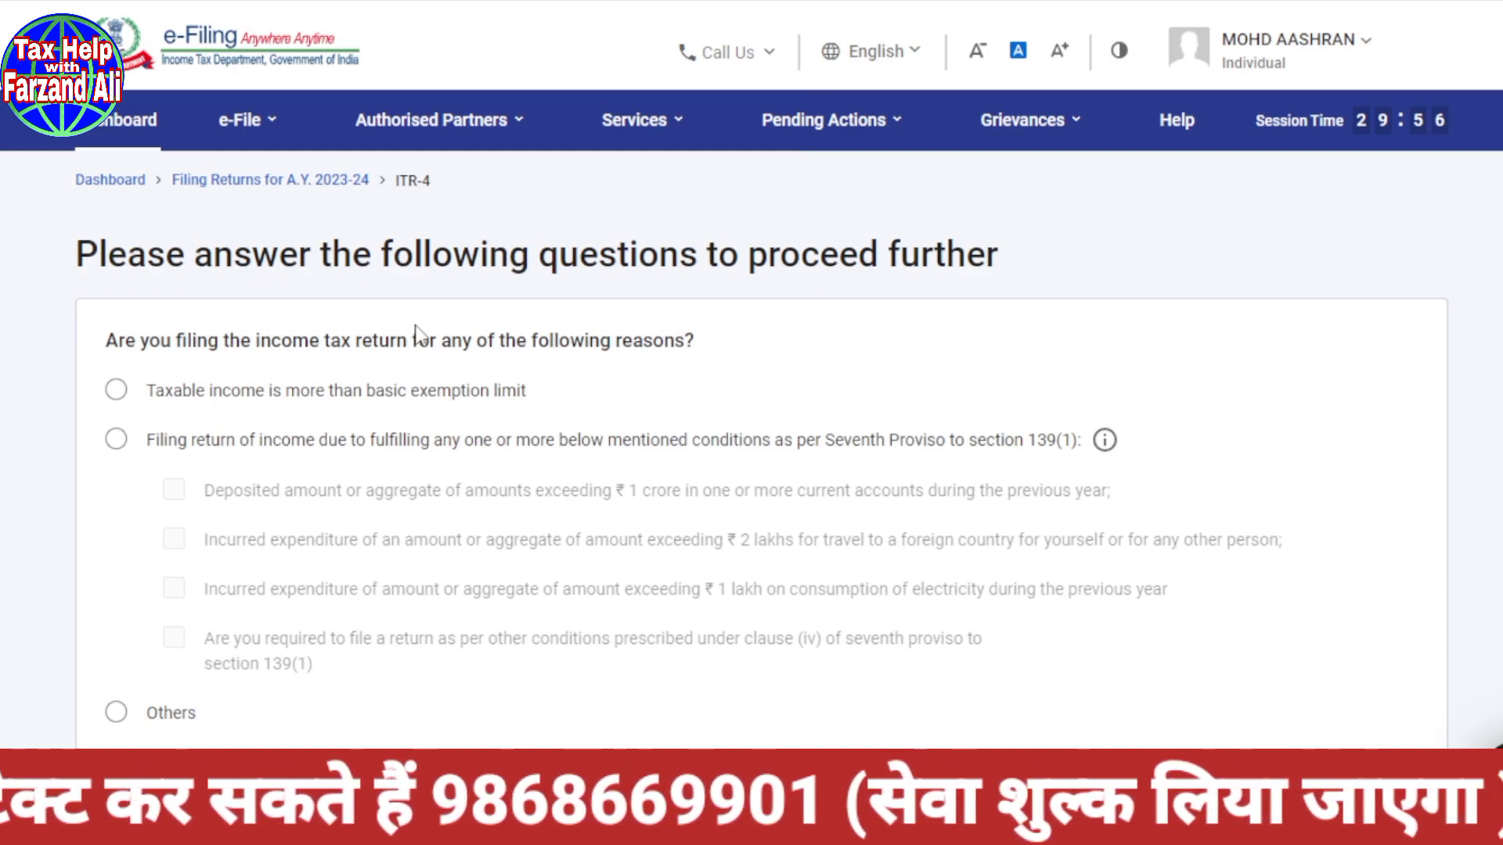
click(116, 713)
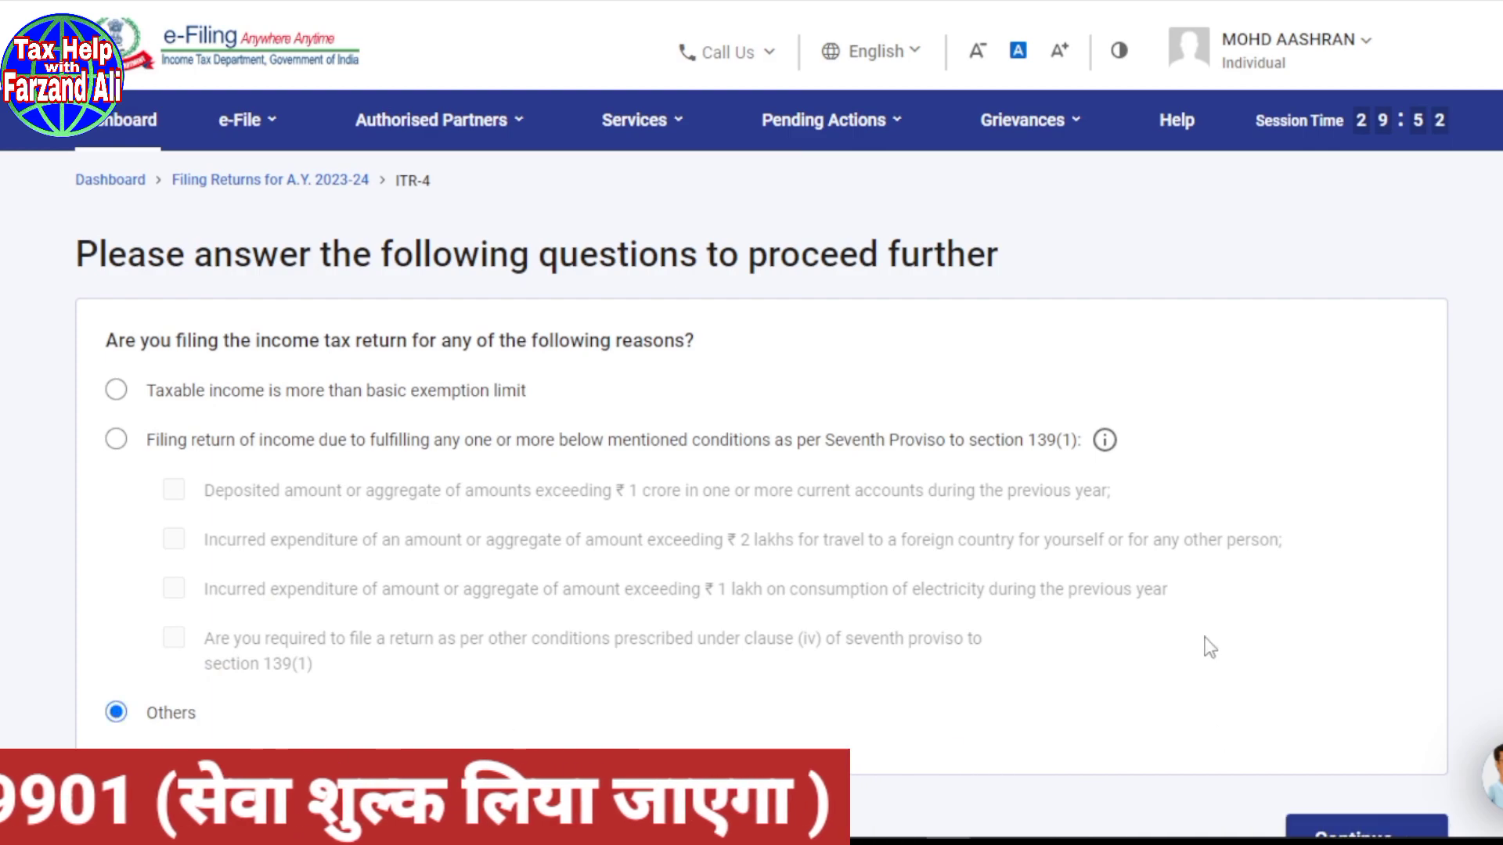
scroll(1208, 644, down, 3)
click(1356, 689)
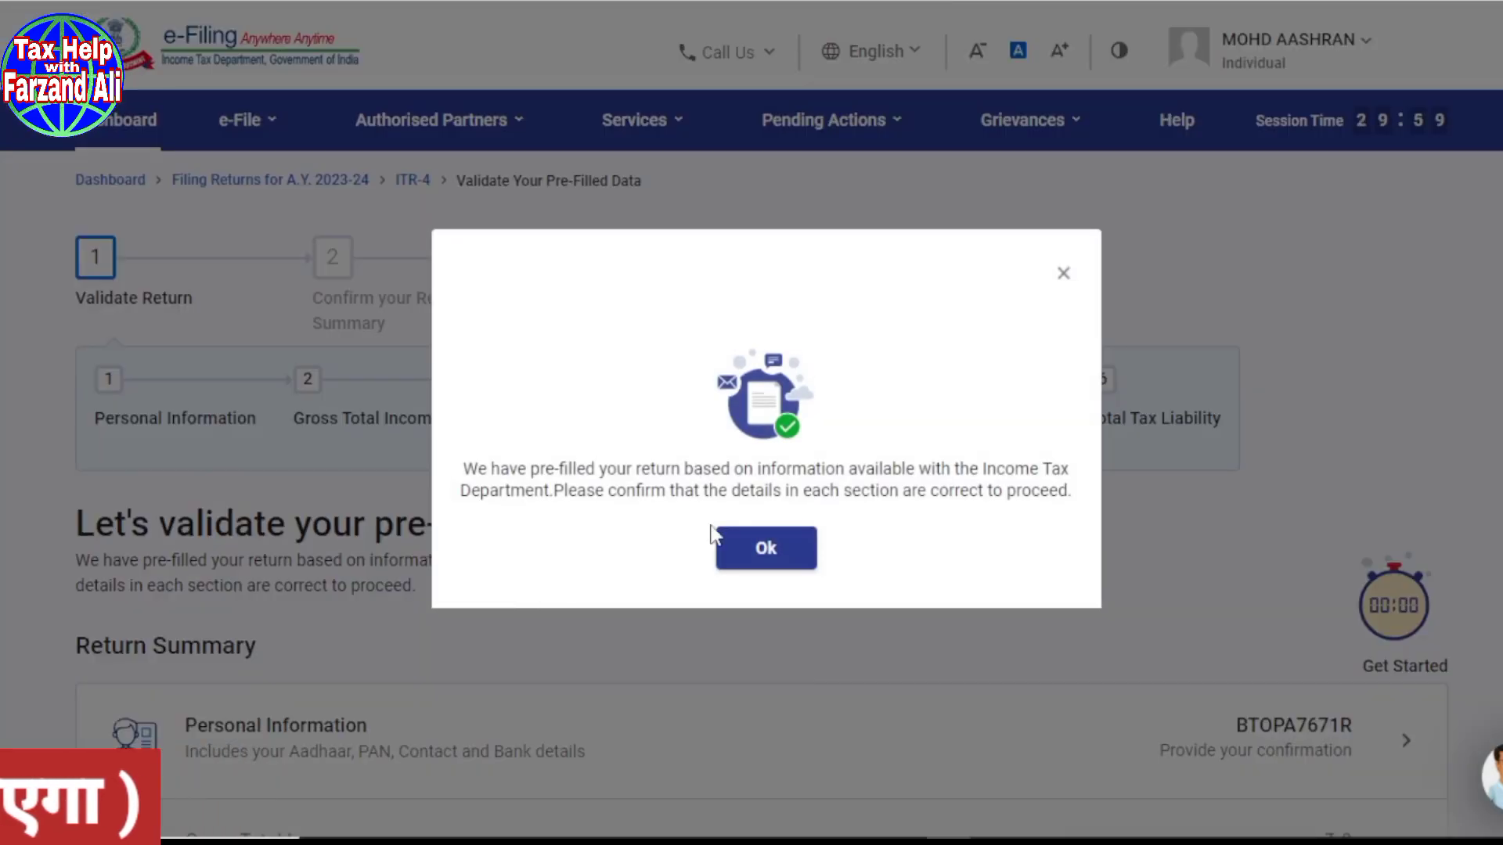
click(761, 549)
Step: Scroll through the Return Summary sections awaiting confirmation, with income, deductions and tax at ₹0
scroll(758, 559, down, 4)
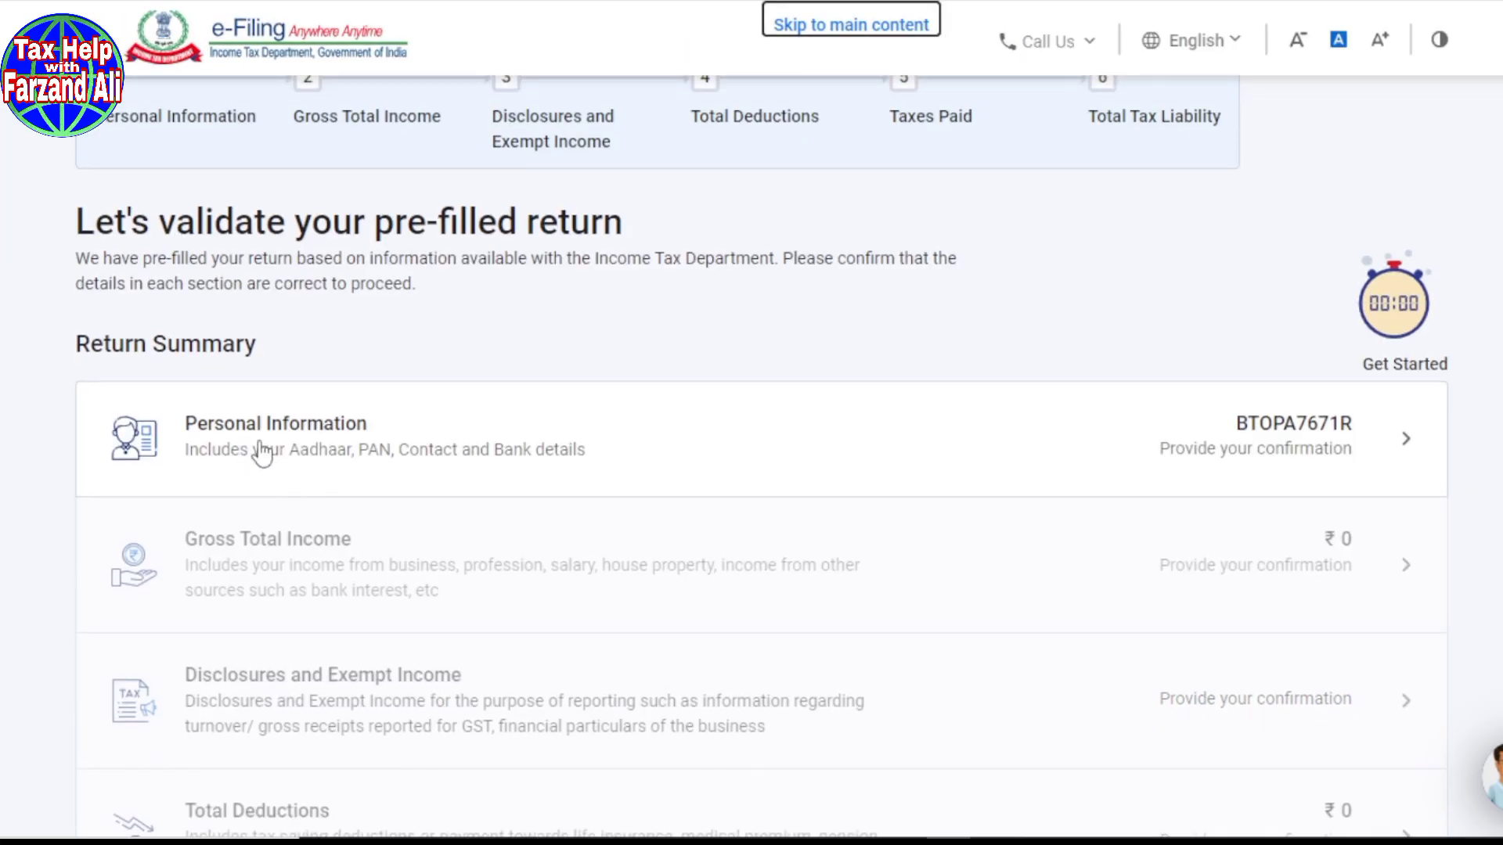
scroll(645, 393, down, 2)
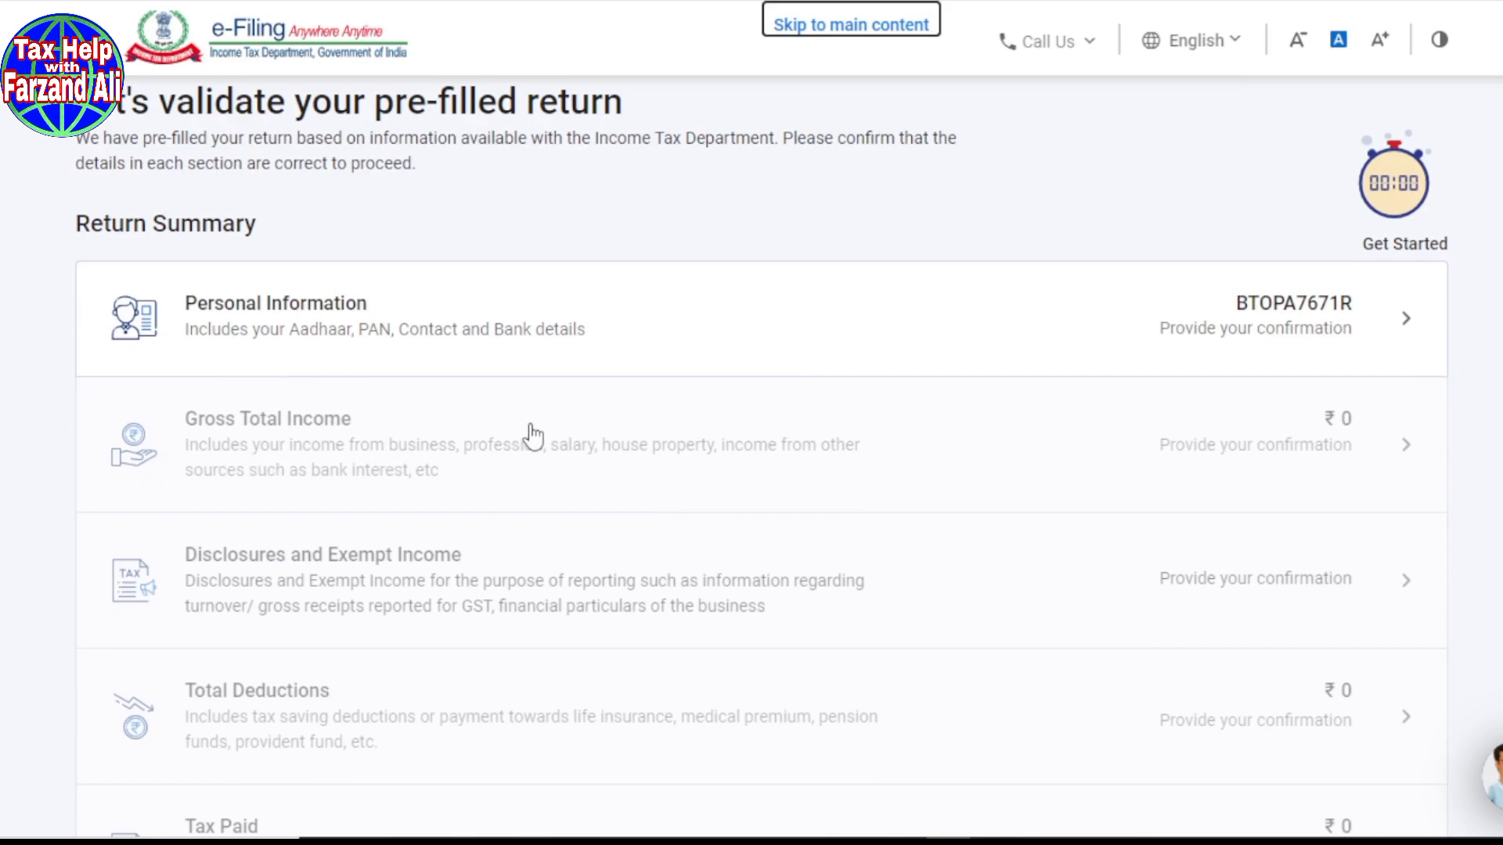
scroll(532, 435, down, 3)
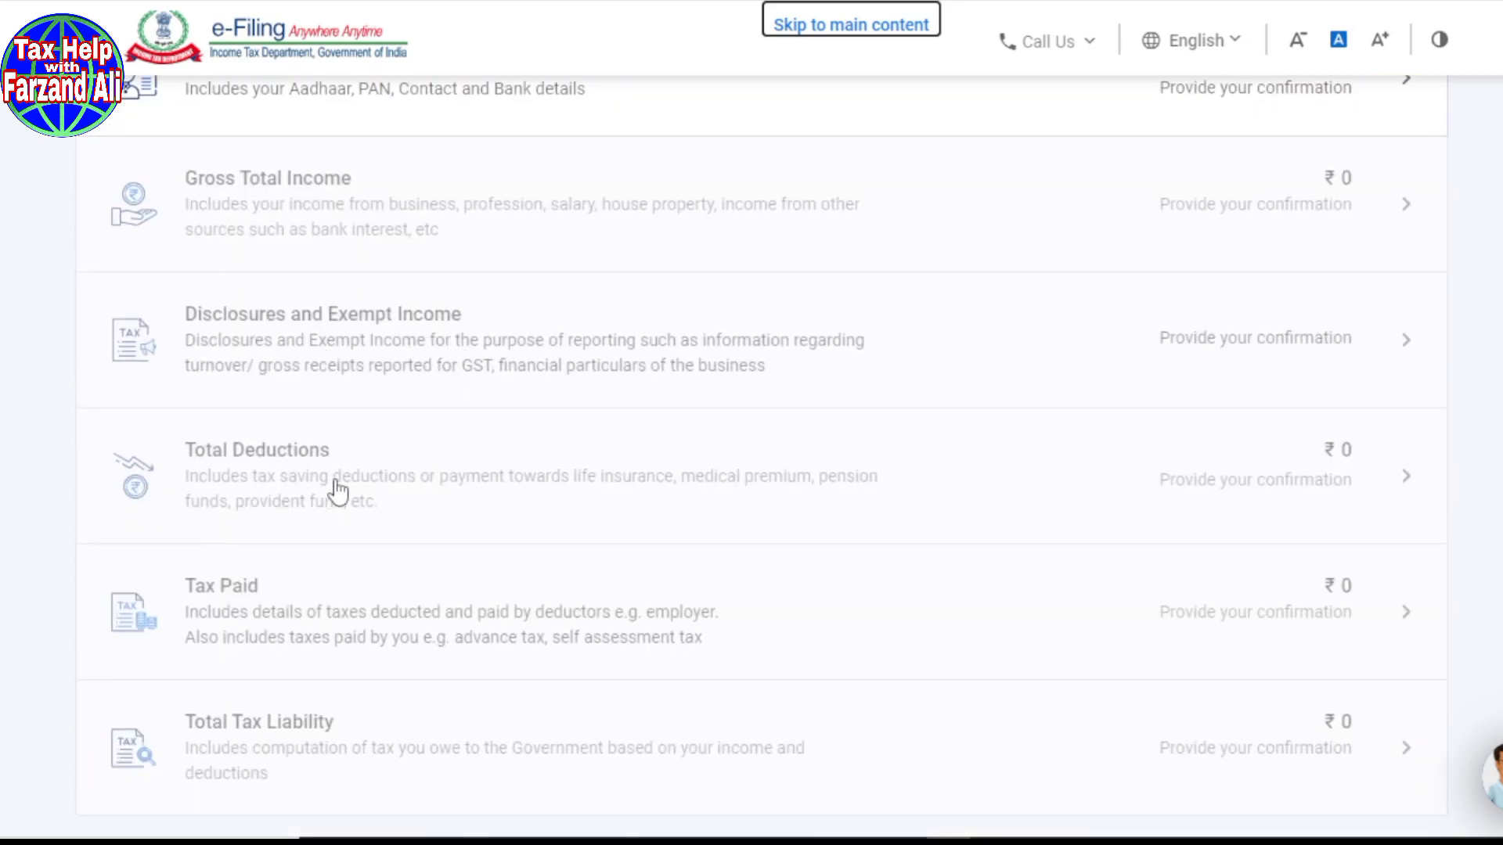
scroll(295, 496, down, 2)
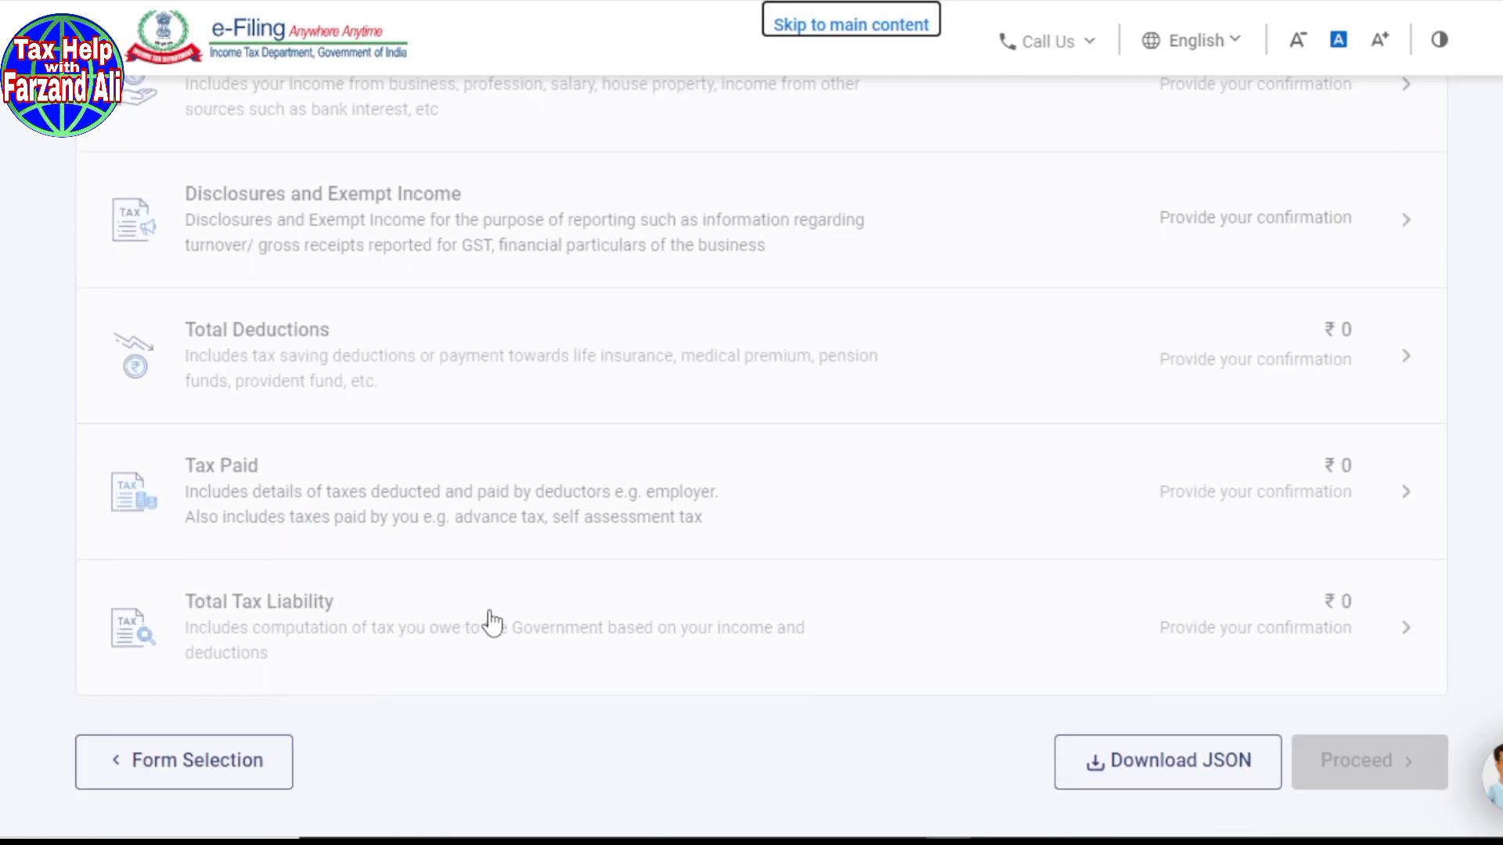
scroll(493, 622, up, 6)
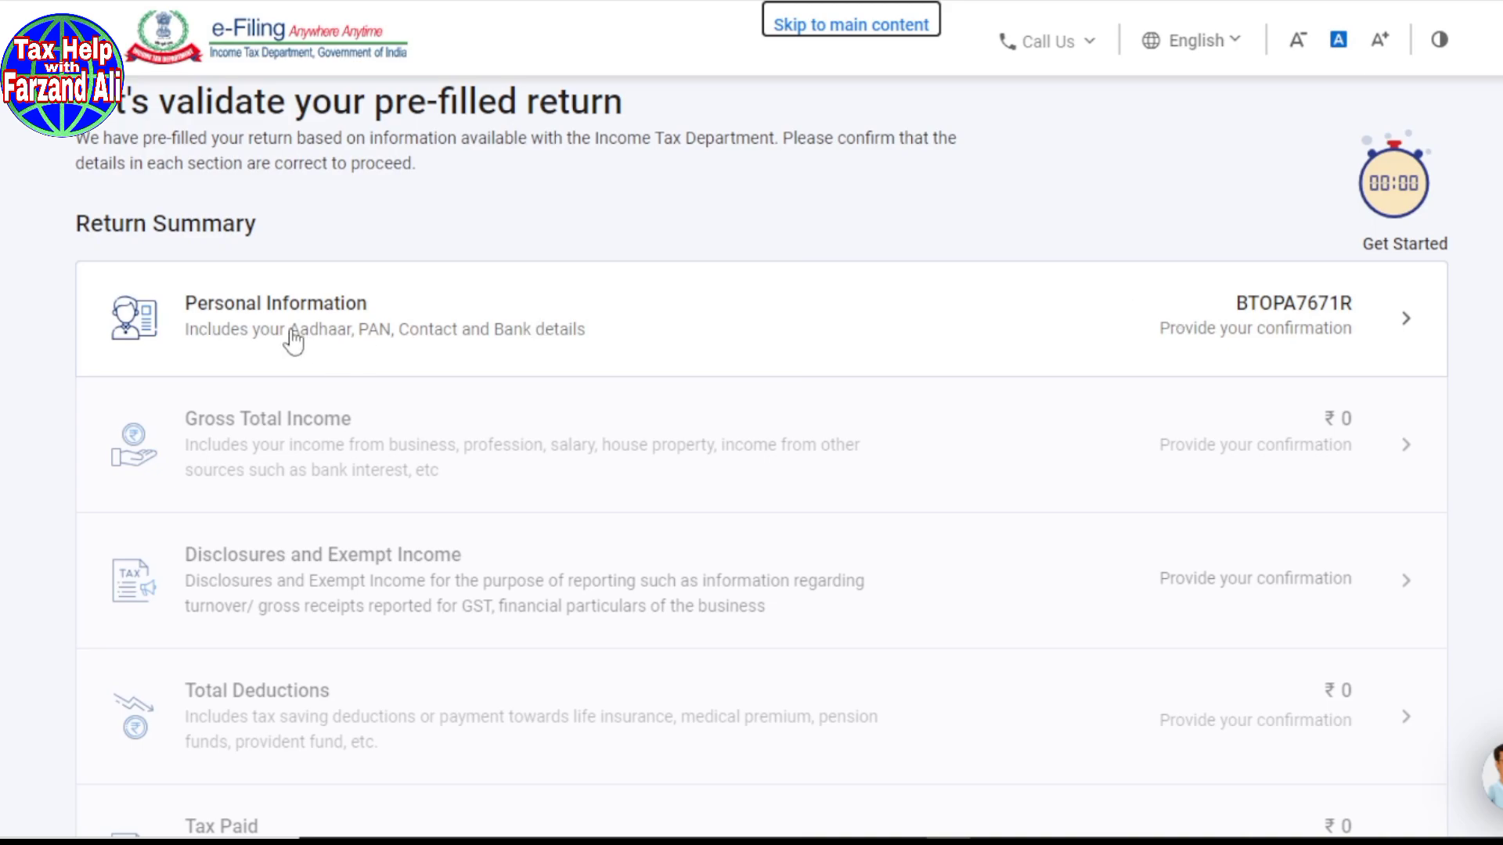
Step: Open Personal Information and review its profile, contact details and 139(1) filing section
click(1231, 315)
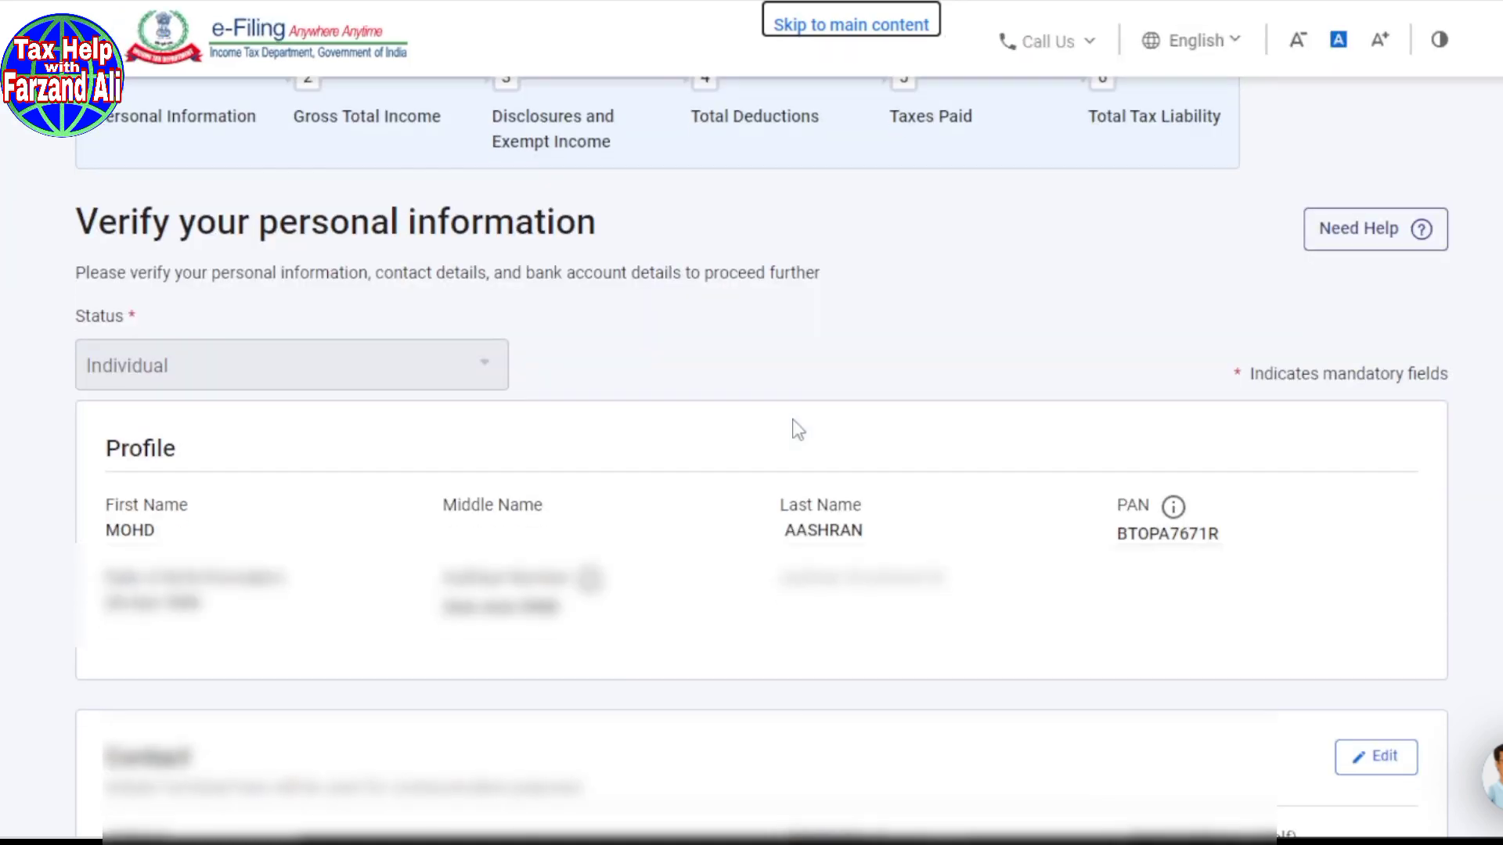
scroll(710, 436, down, 3)
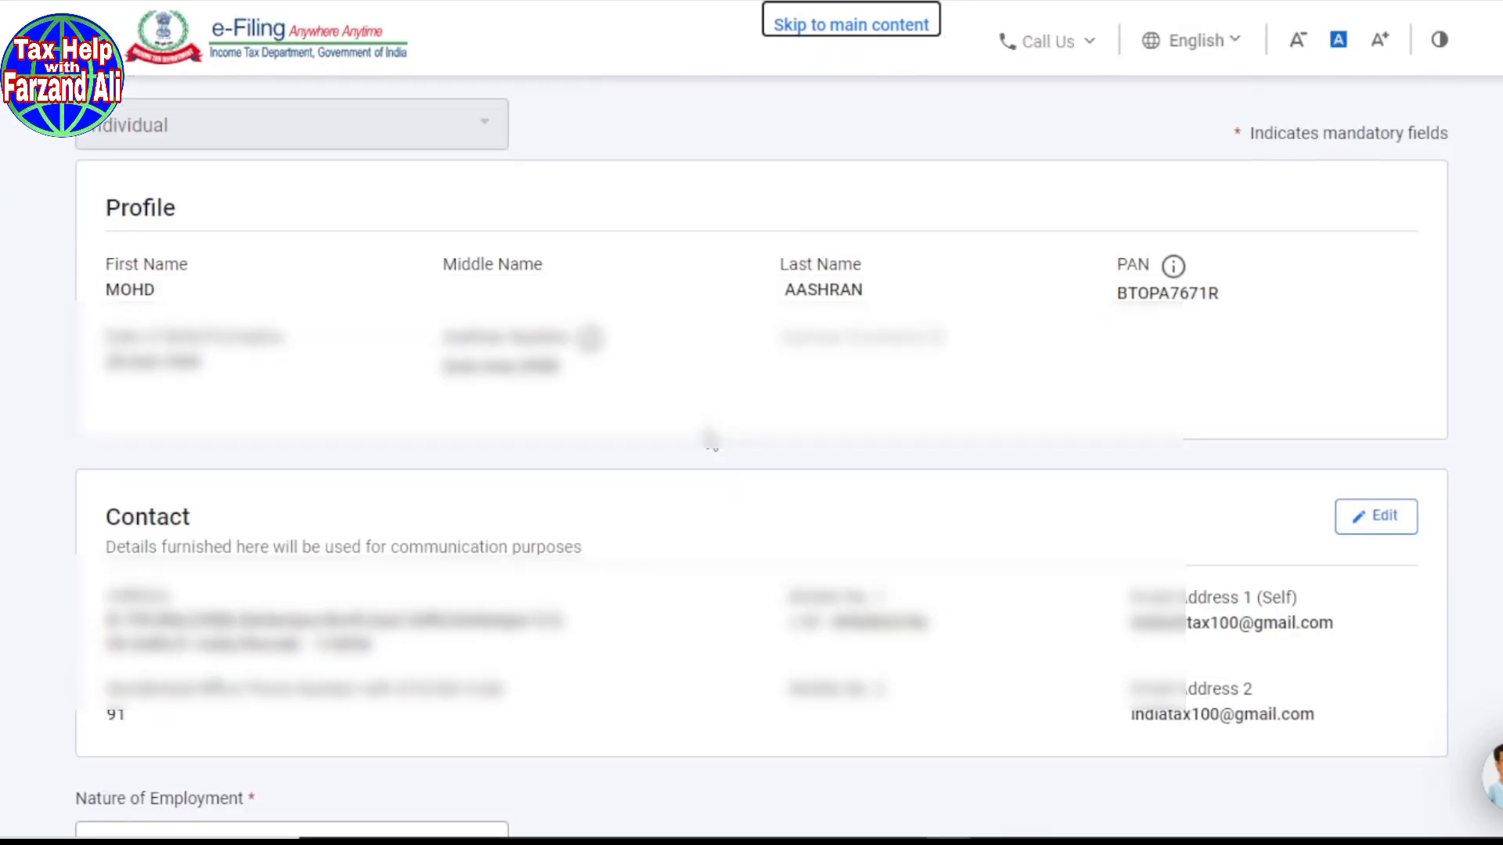
scroll(709, 440, down, 2)
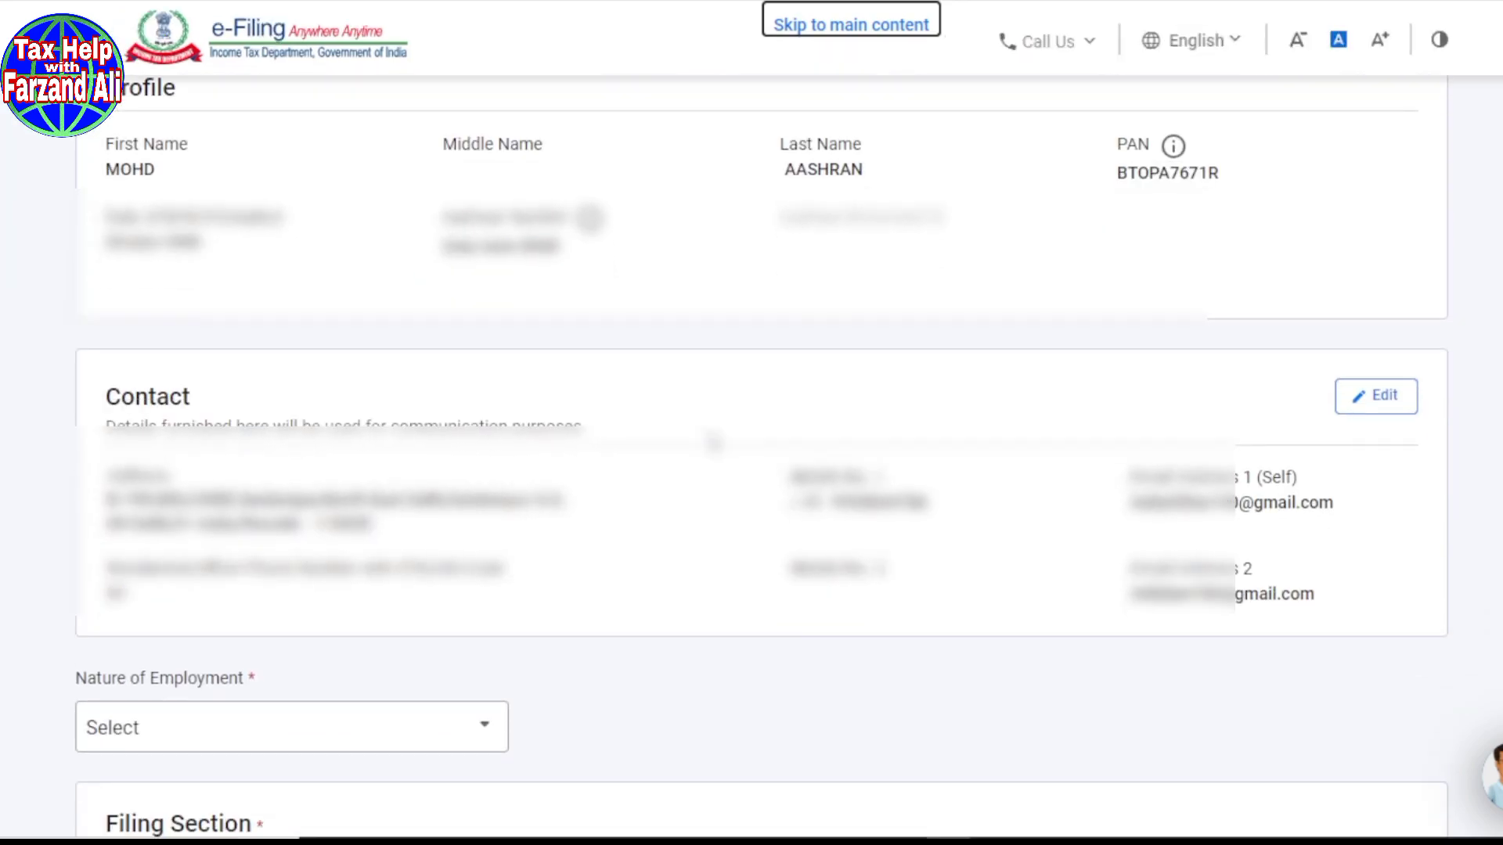
scroll(714, 443, down, 2)
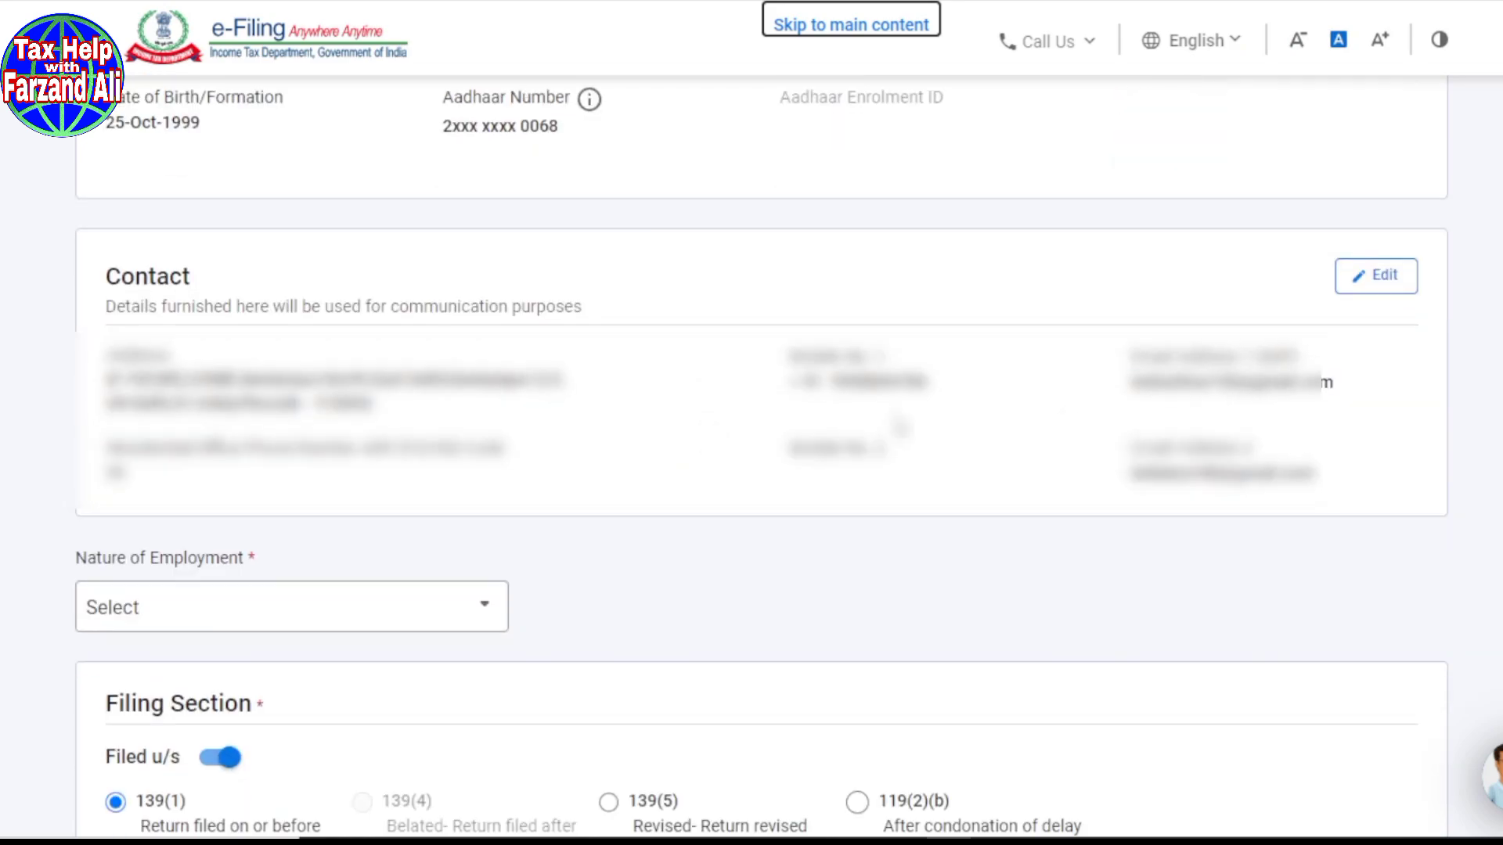
Step: Edit the contact details, replacing the last character of the first e-mail address with 1
click(1379, 287)
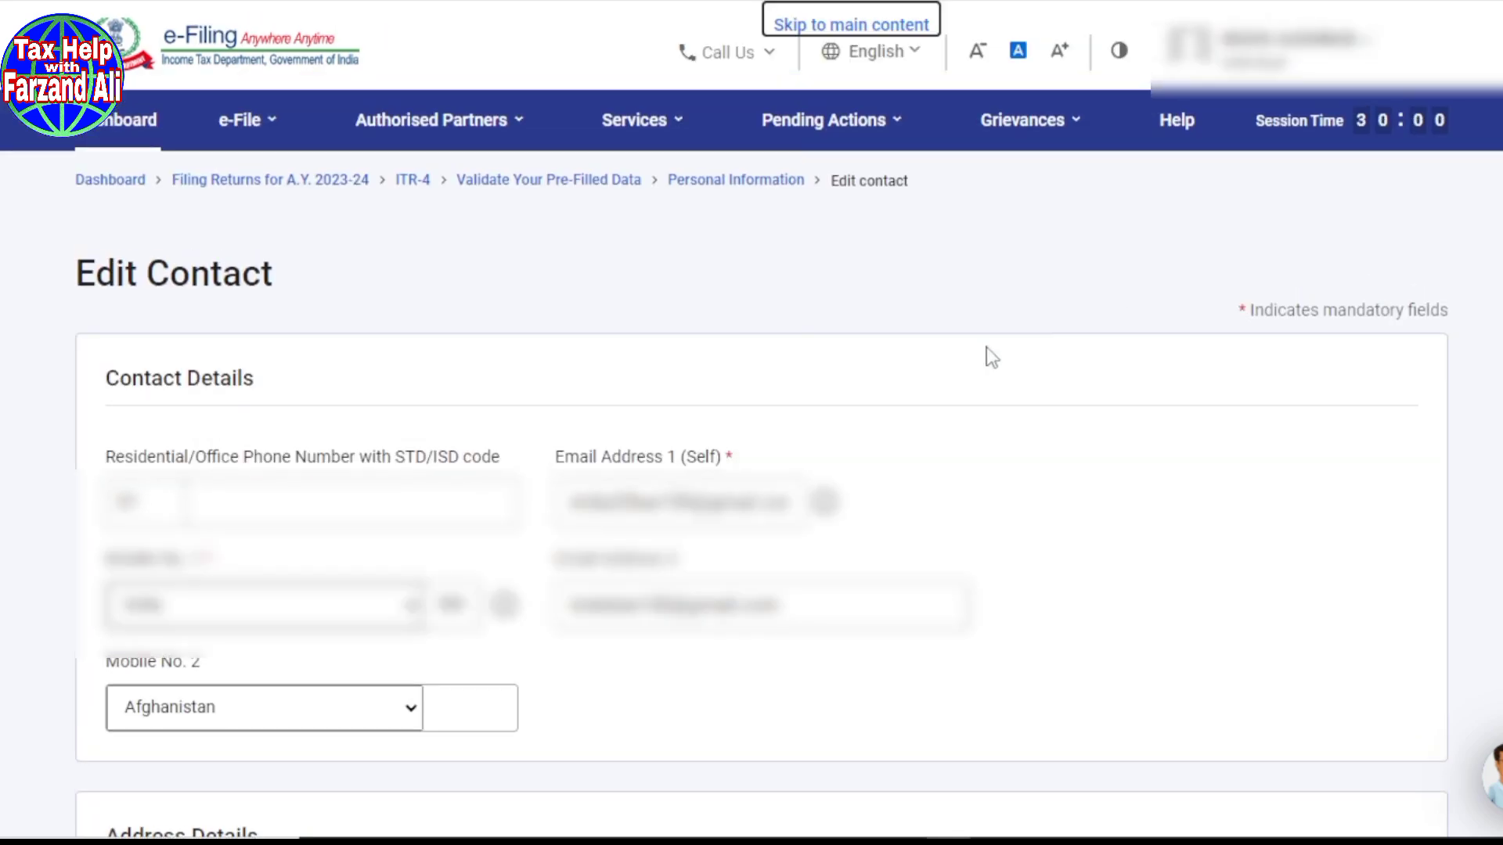
scroll(953, 372, down, 4)
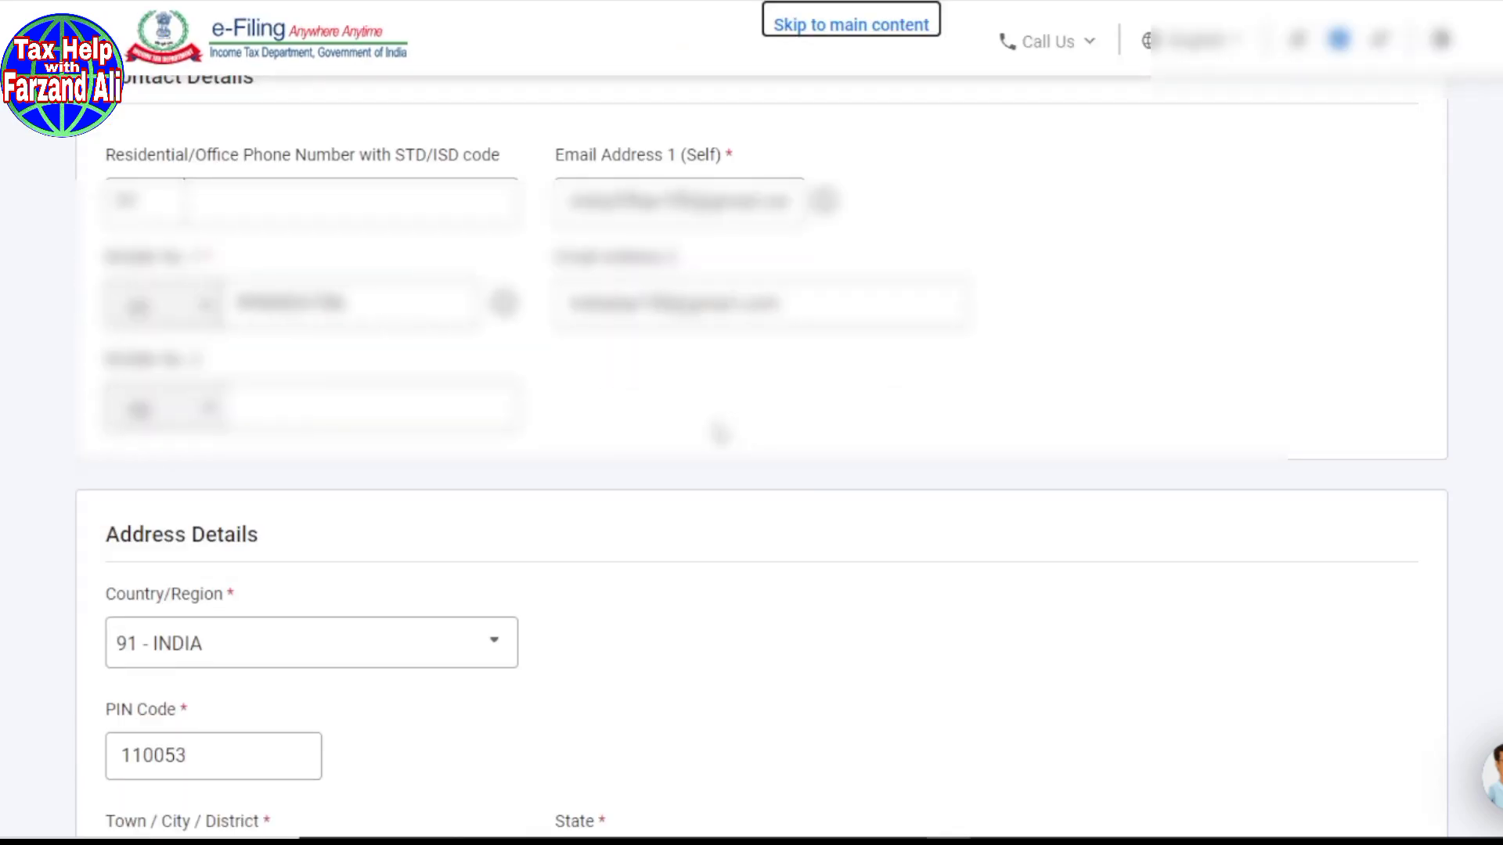
scroll(697, 508, up, 1)
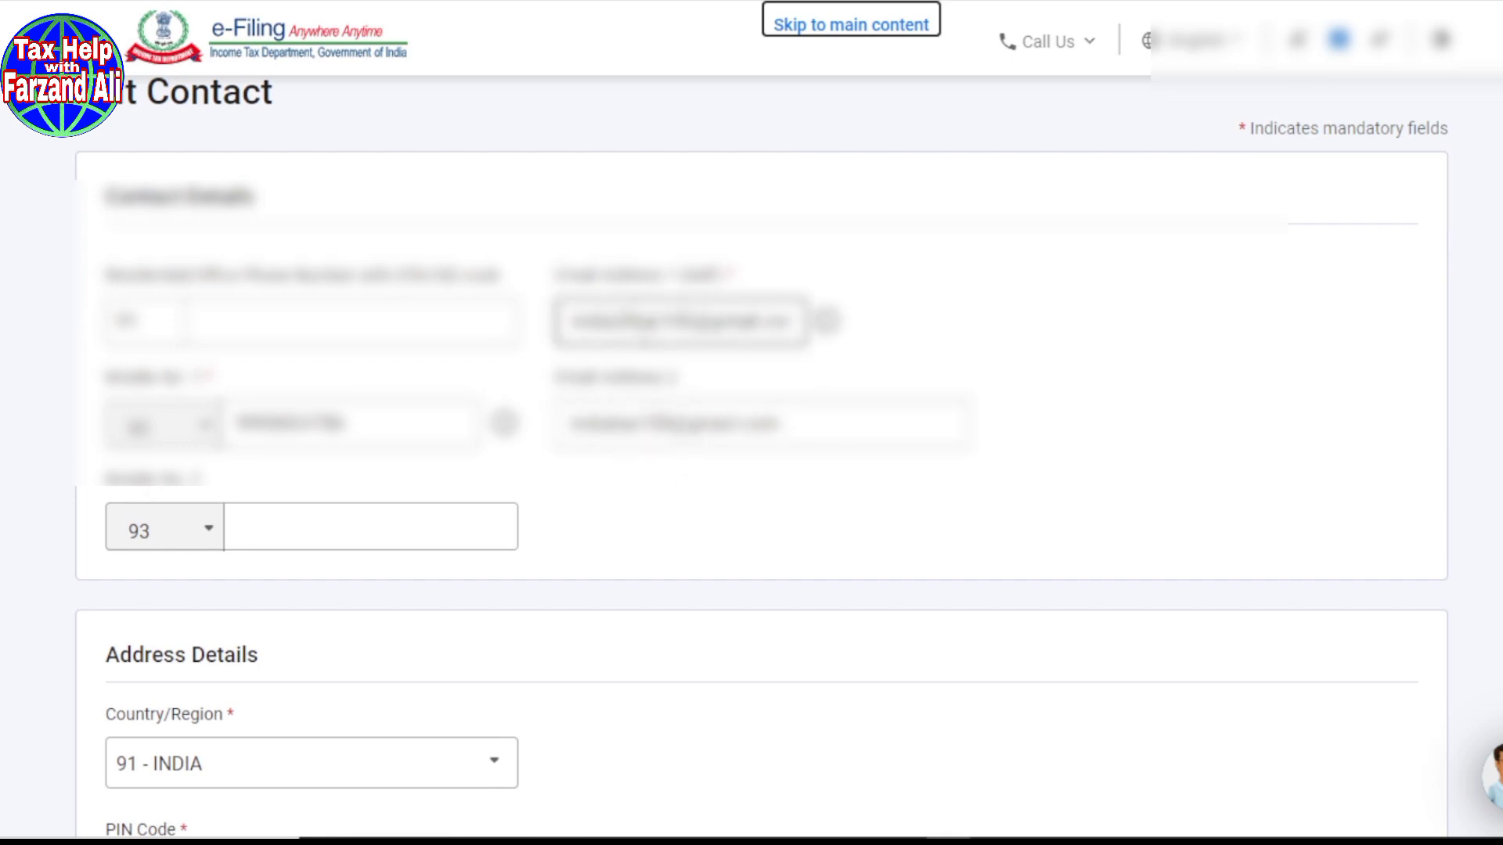
click(636, 324)
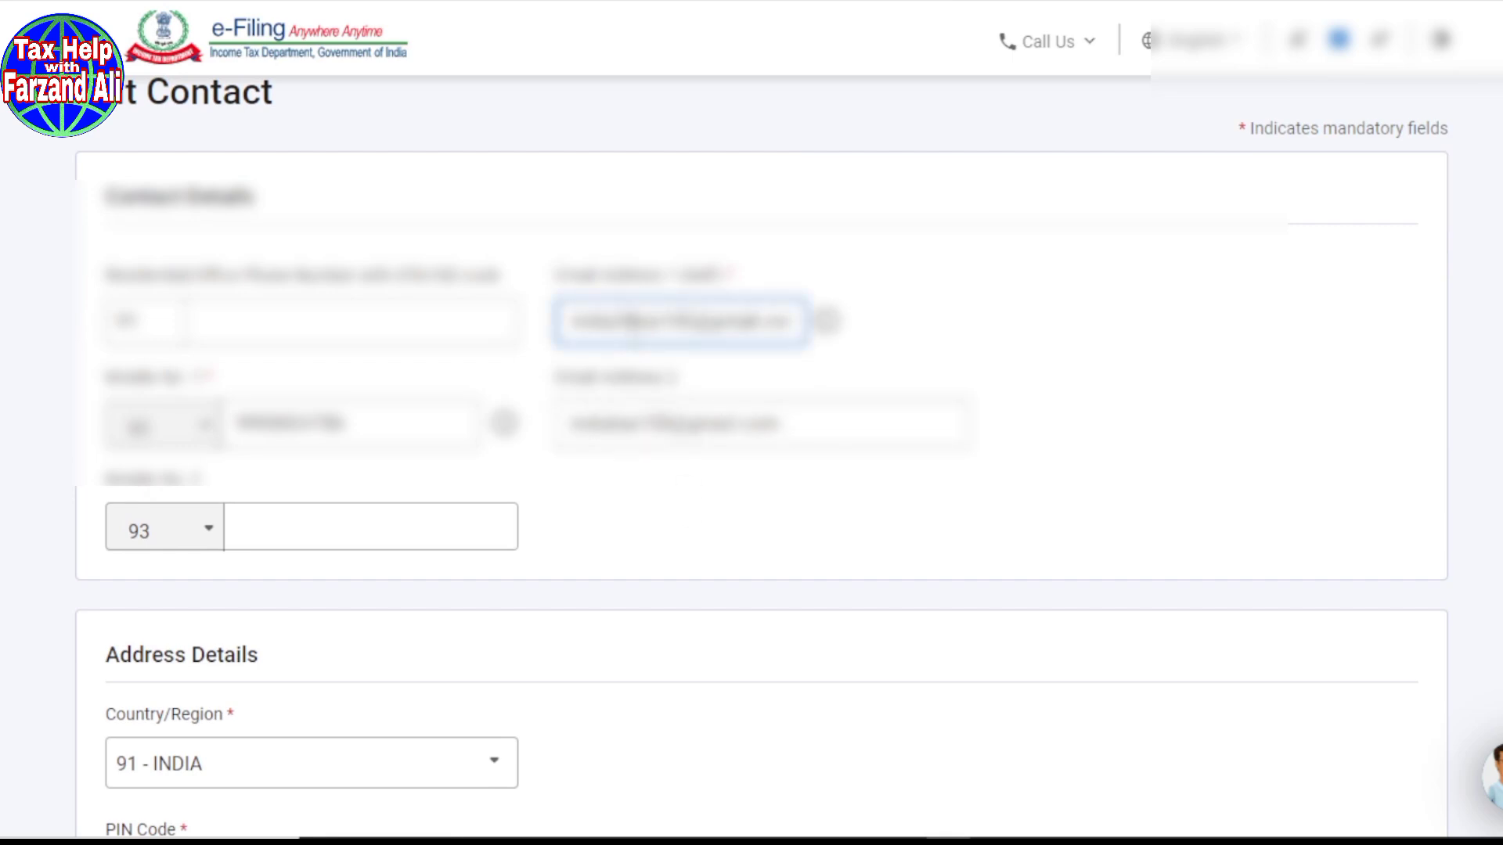
key(BackSpace)
key(BackSpace)
text(1)
Step: For PIN code 110053, choose the town/district and set the post office to Seelampur S.O
scroll(699, 560, down, 3)
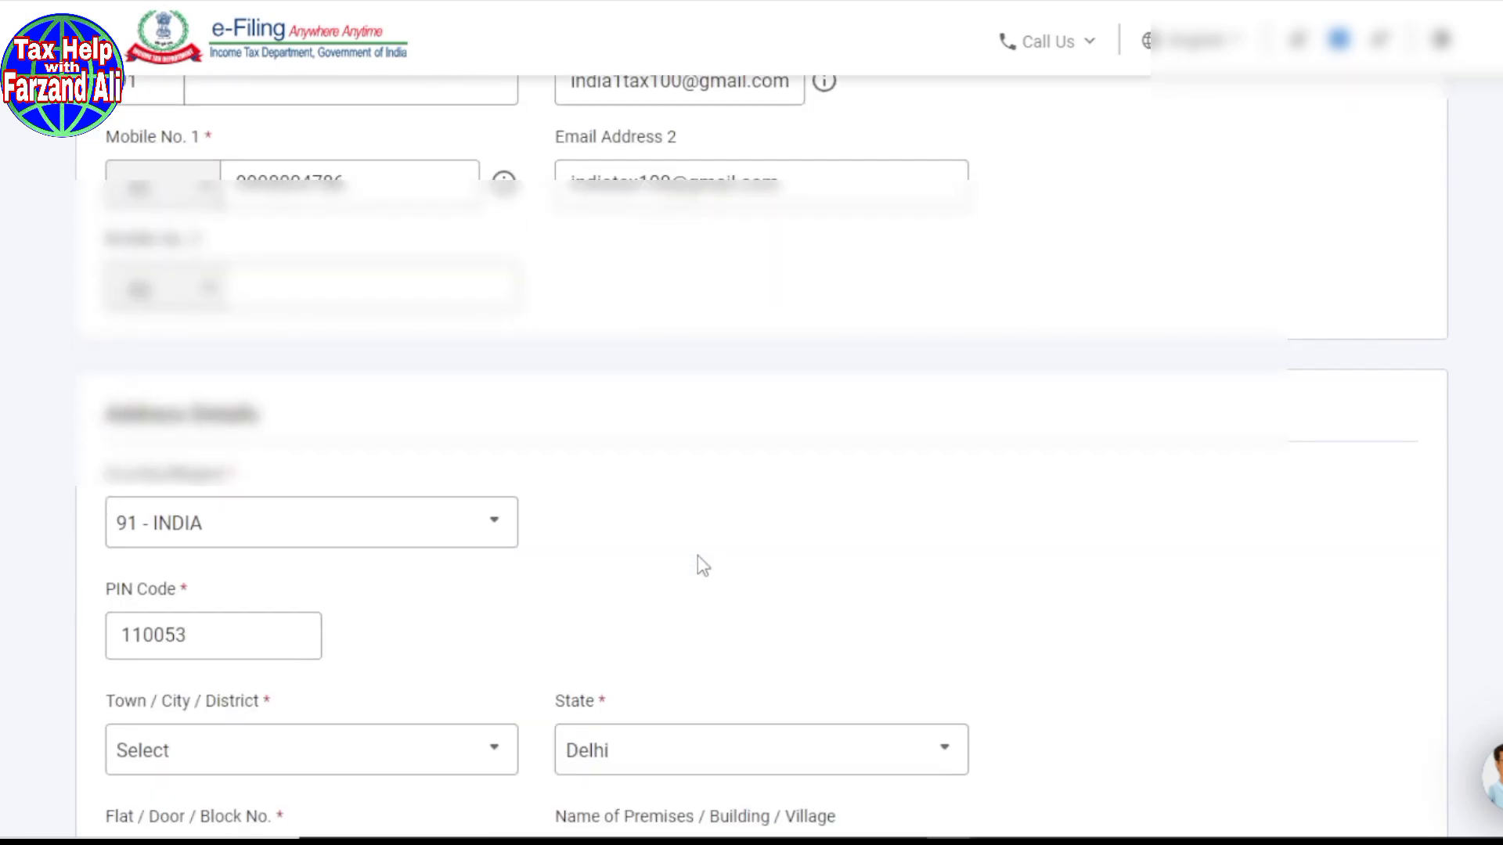
scroll(708, 554, down, 3)
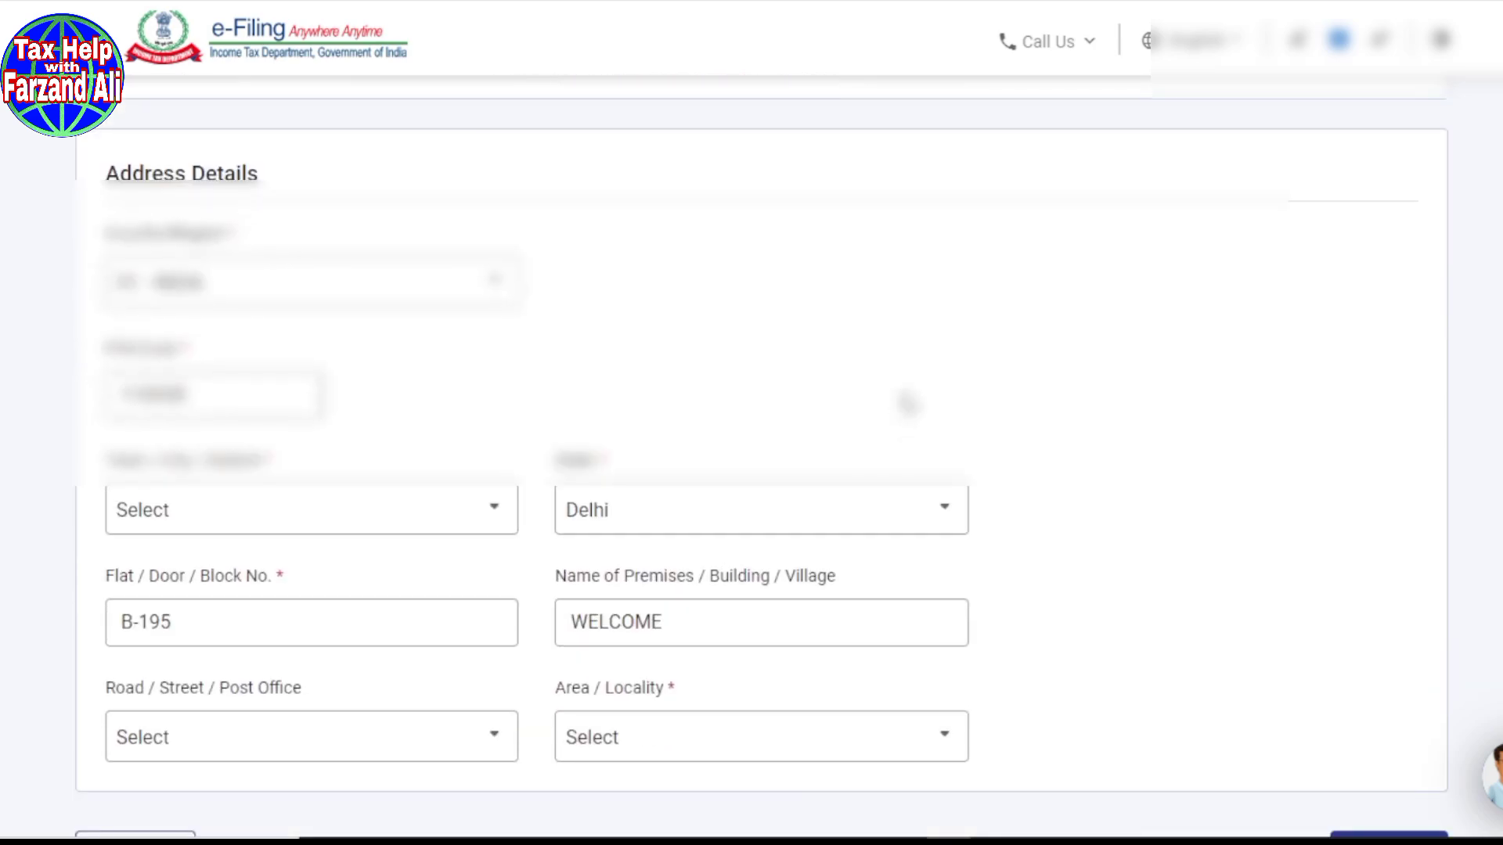
scroll(906, 403, up, 2)
scroll(906, 400, down, 3)
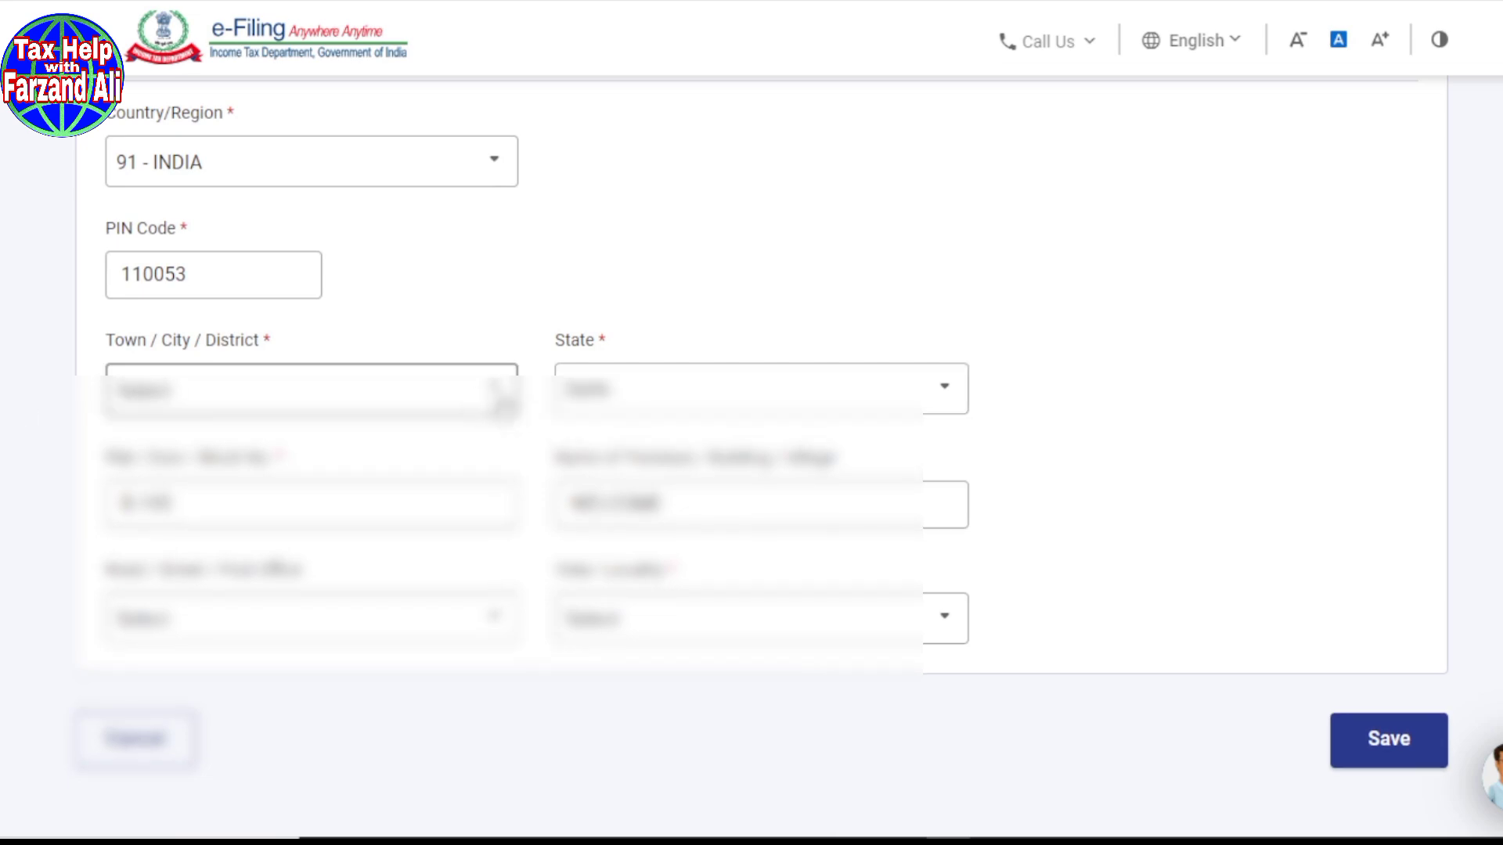
click(165, 260)
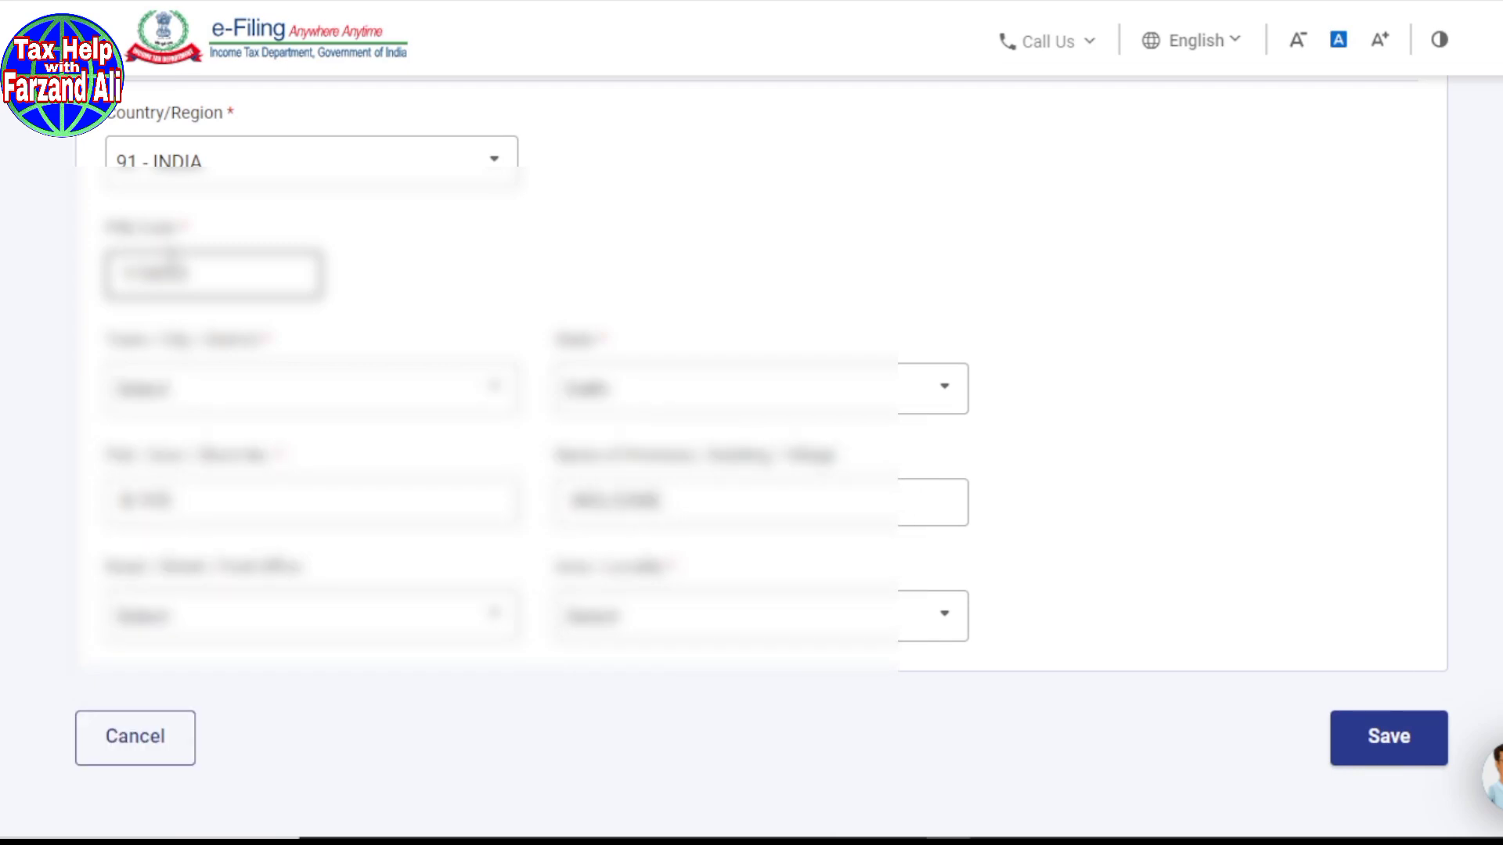
click(499, 399)
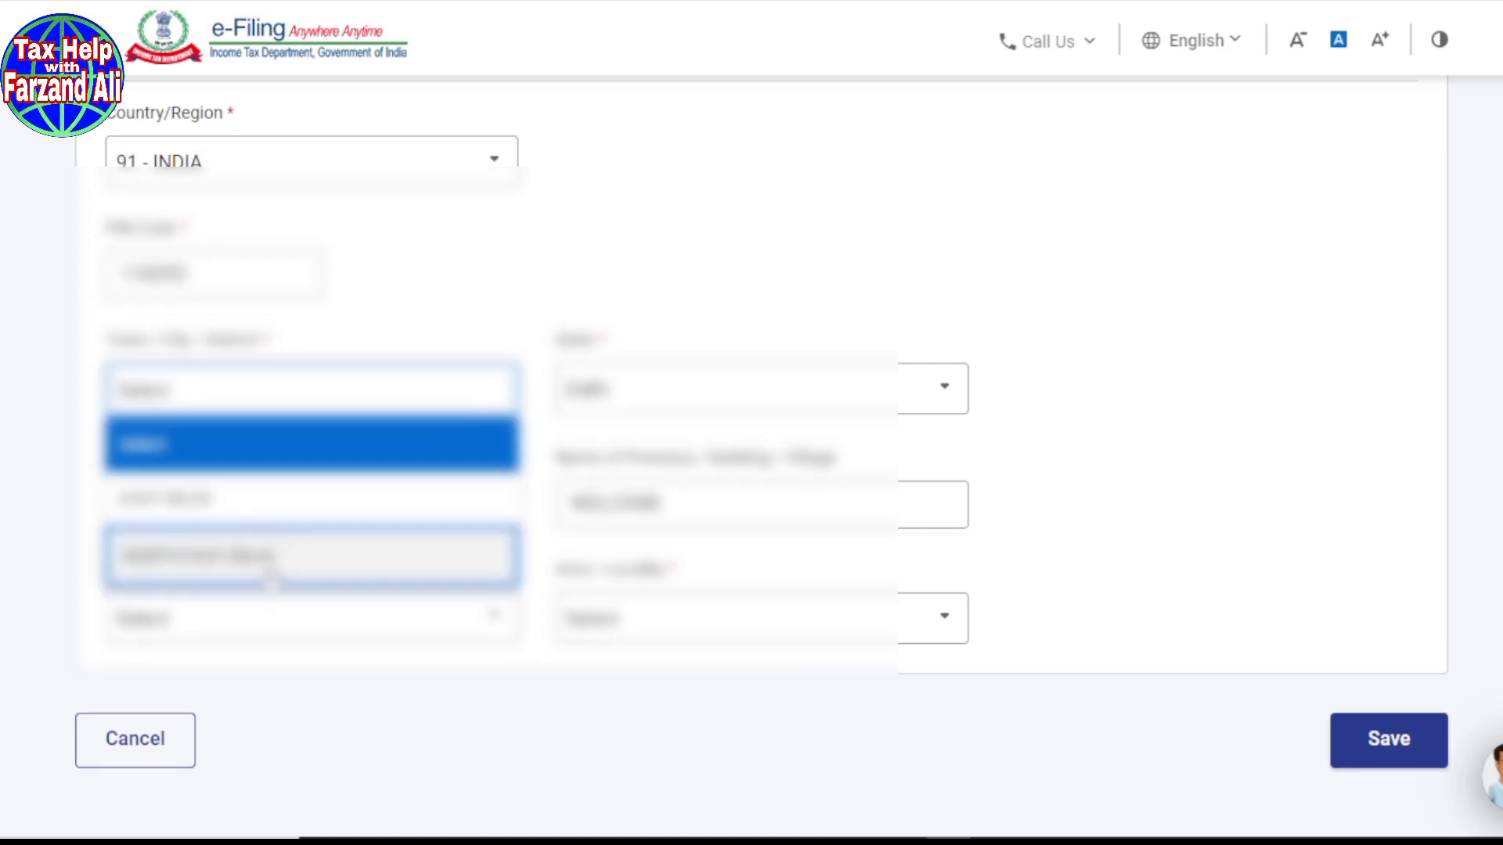
click(160, 557)
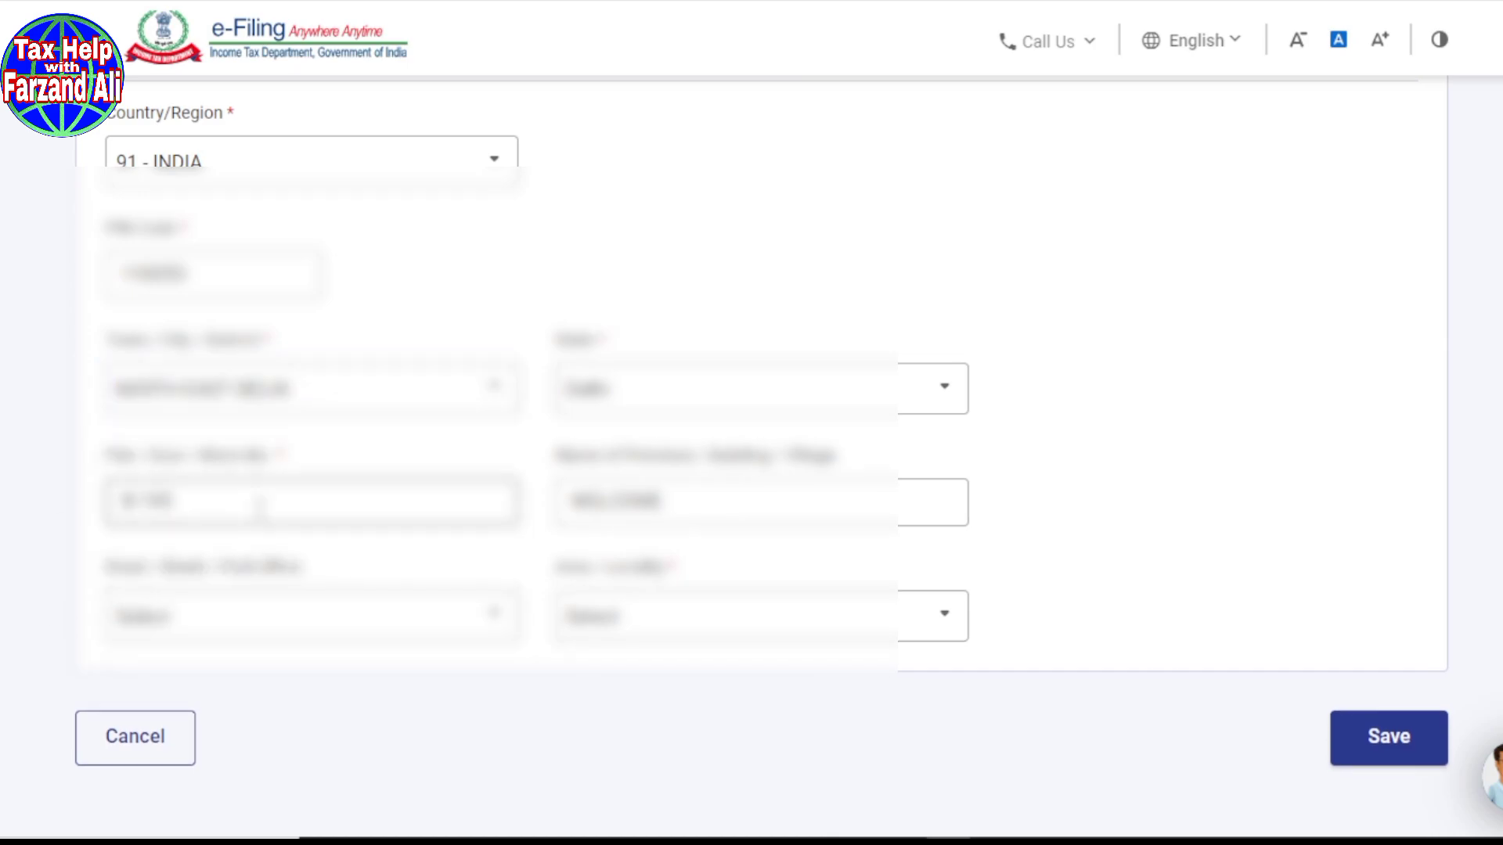
scroll(224, 548, down, 2)
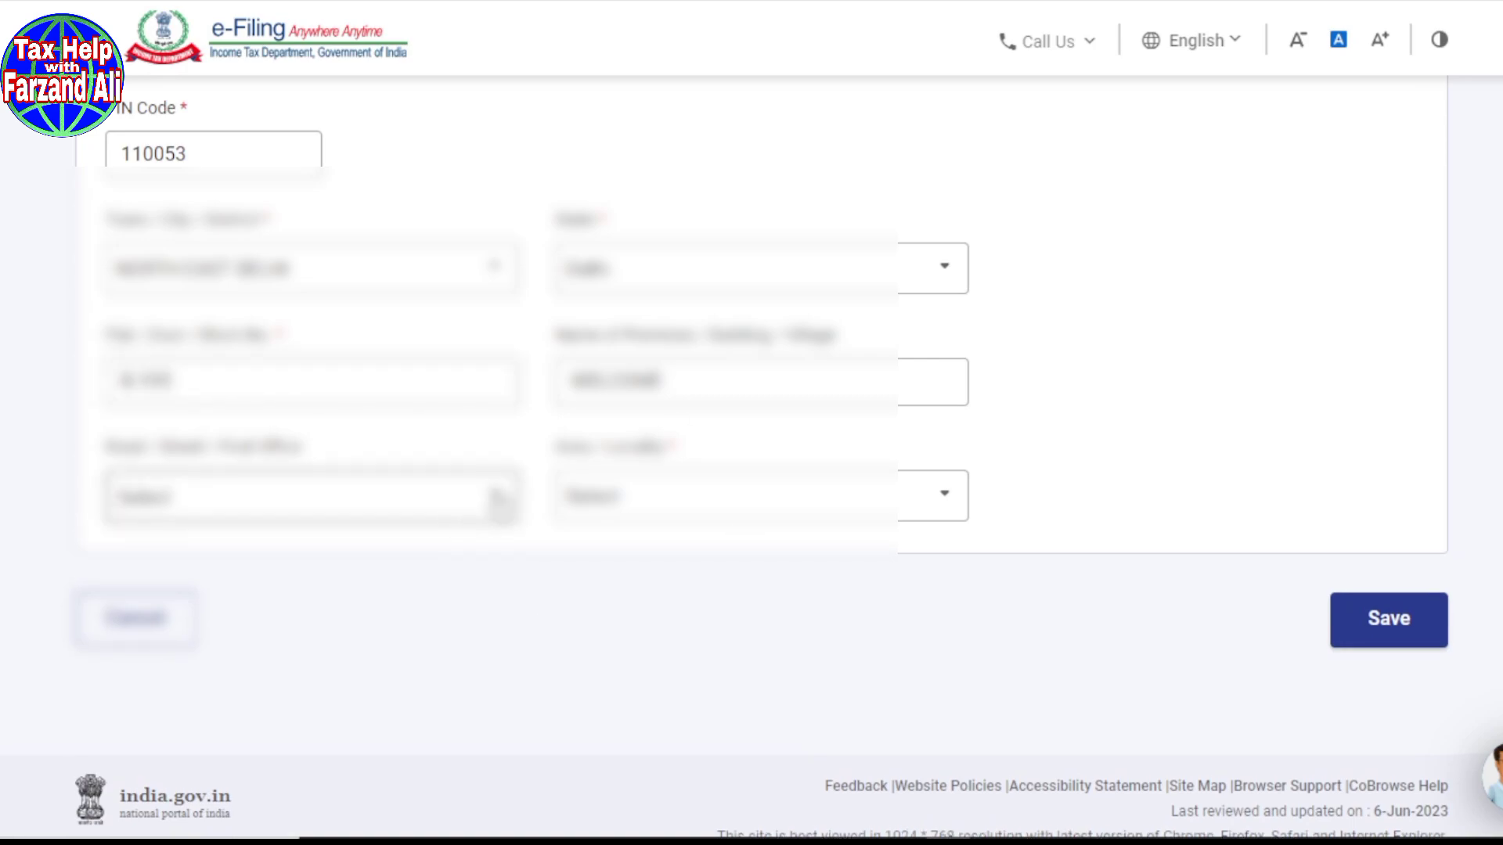
click(497, 498)
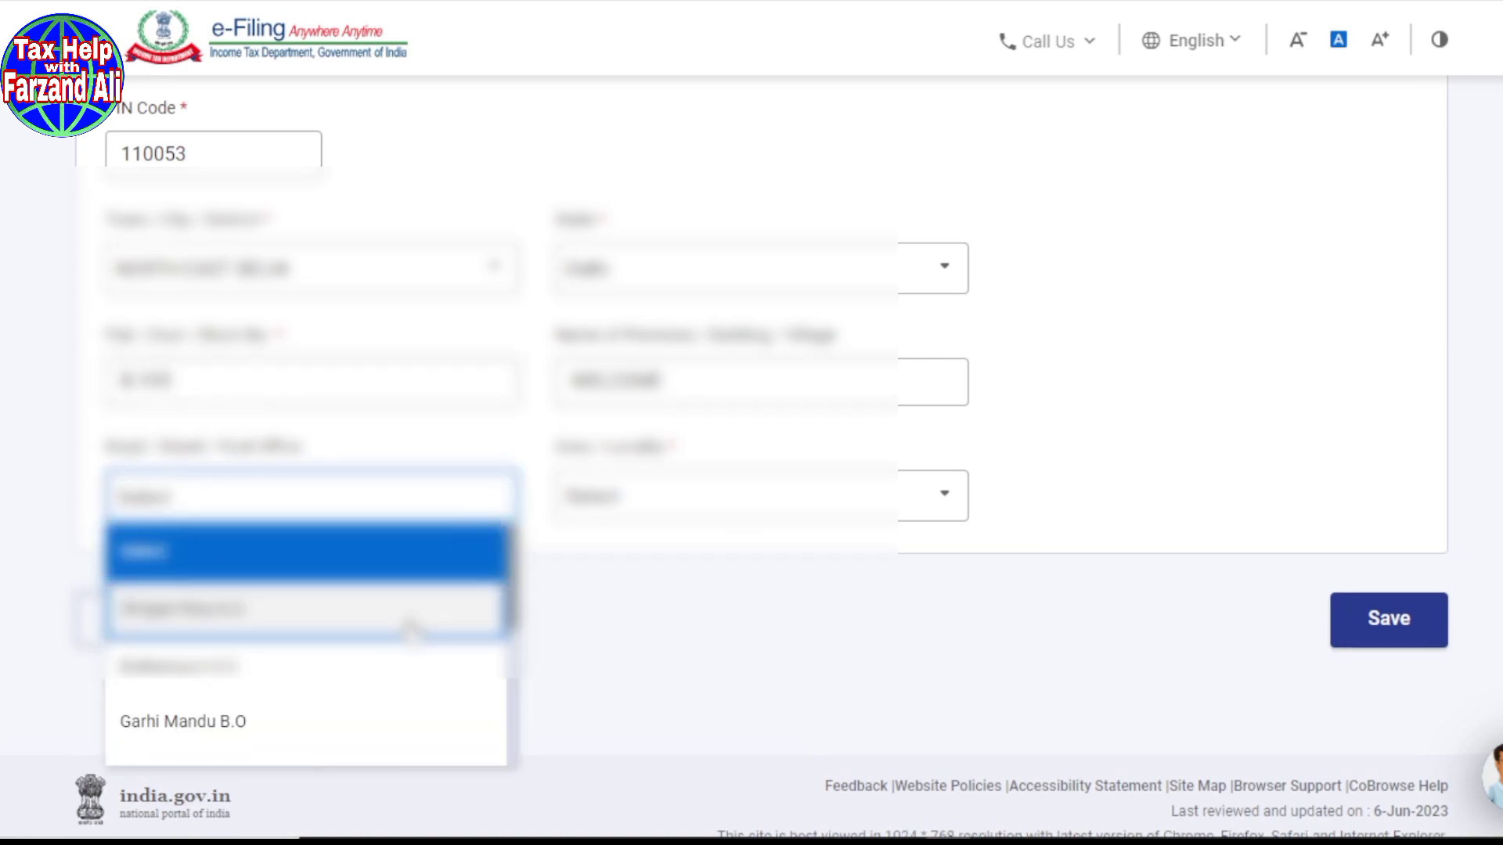
scroll(410, 628, down, 3)
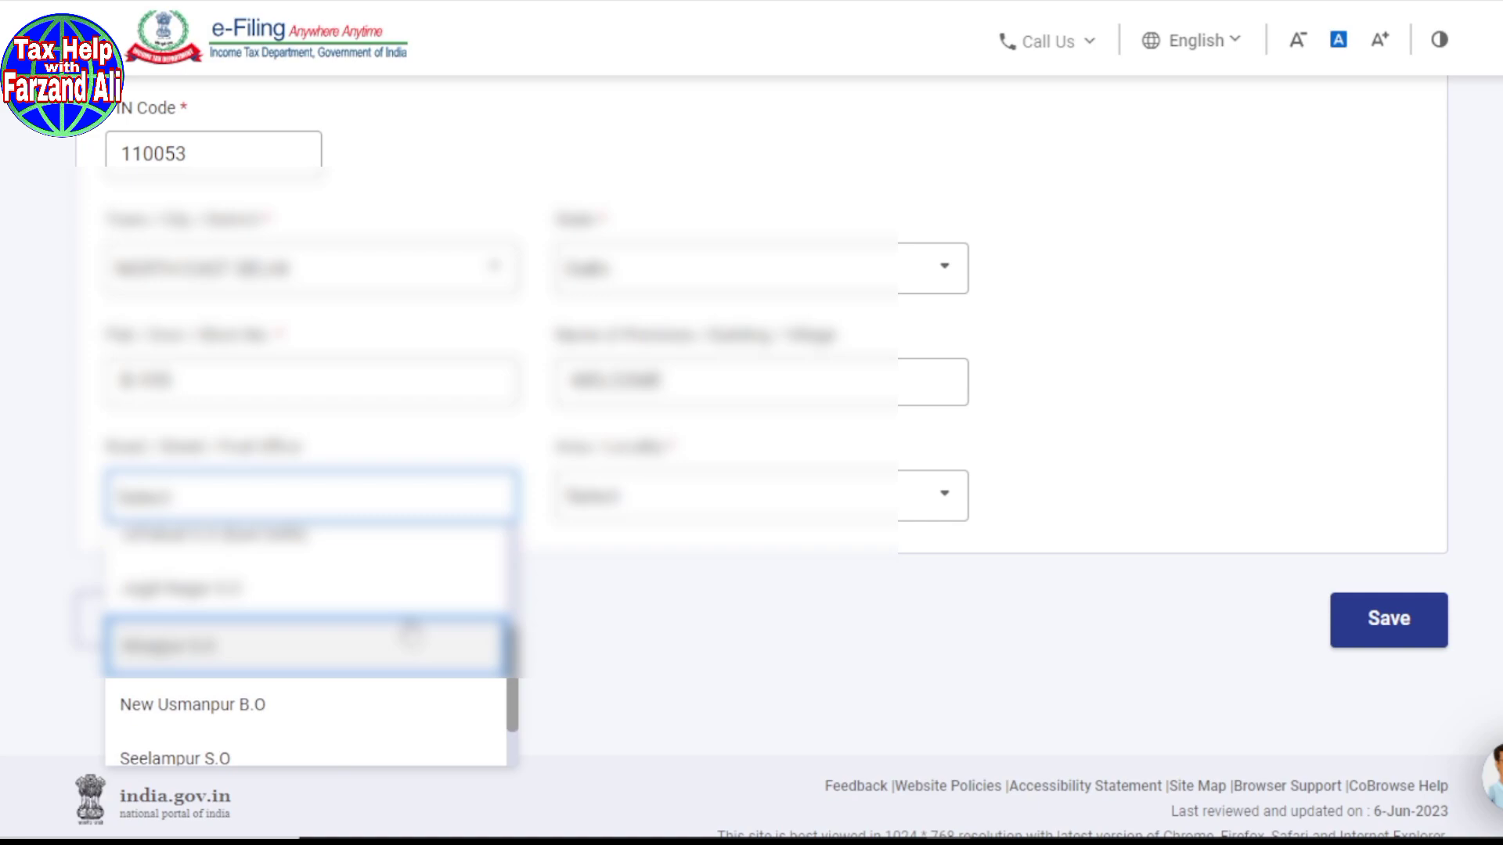
scroll(407, 629, down, 1)
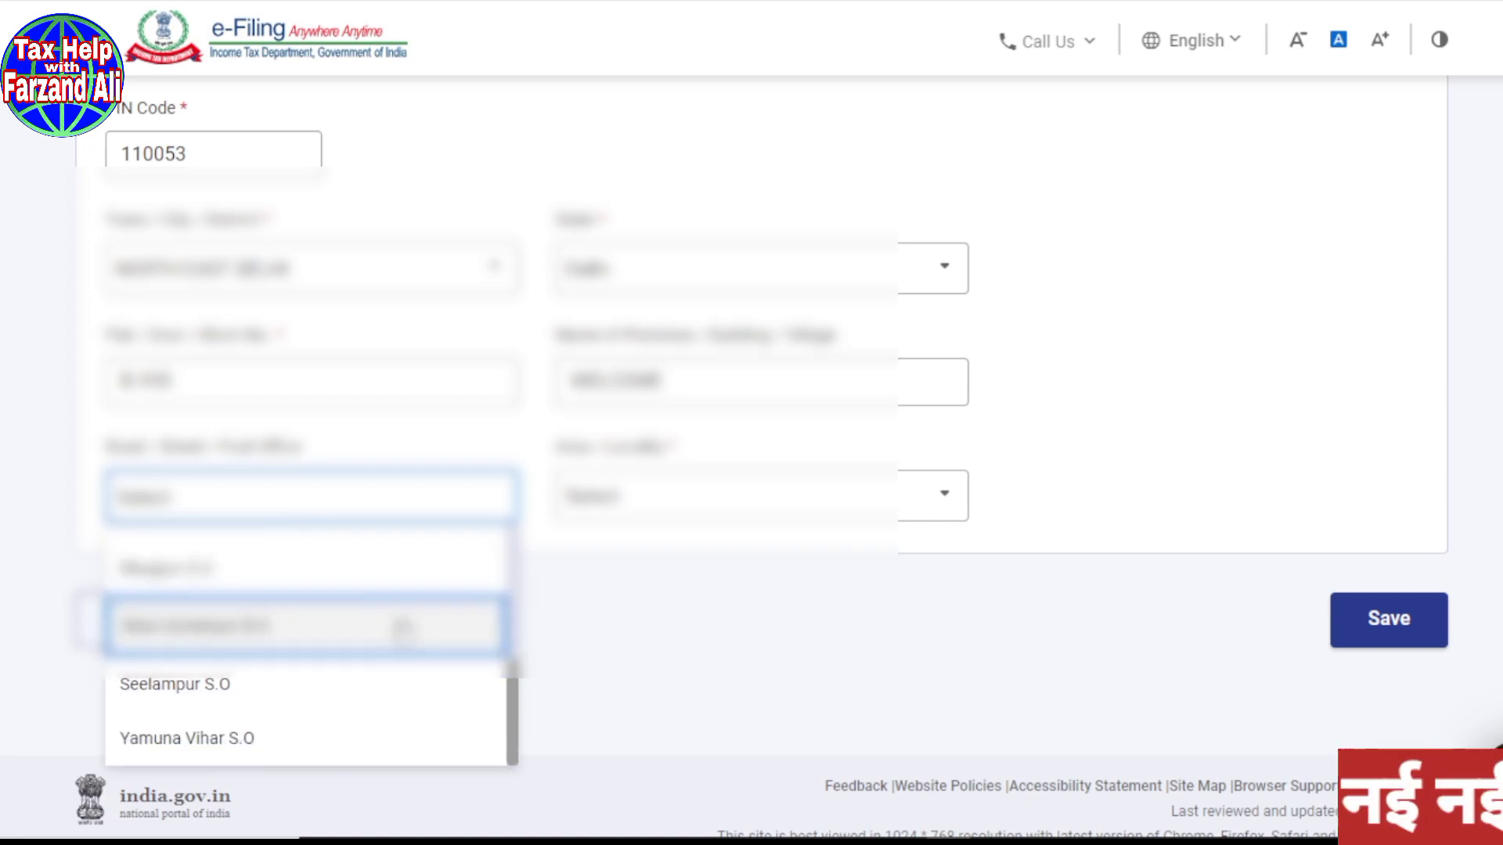
click(258, 689)
Step: Pick the address's area/locality from the list of localities
click(948, 508)
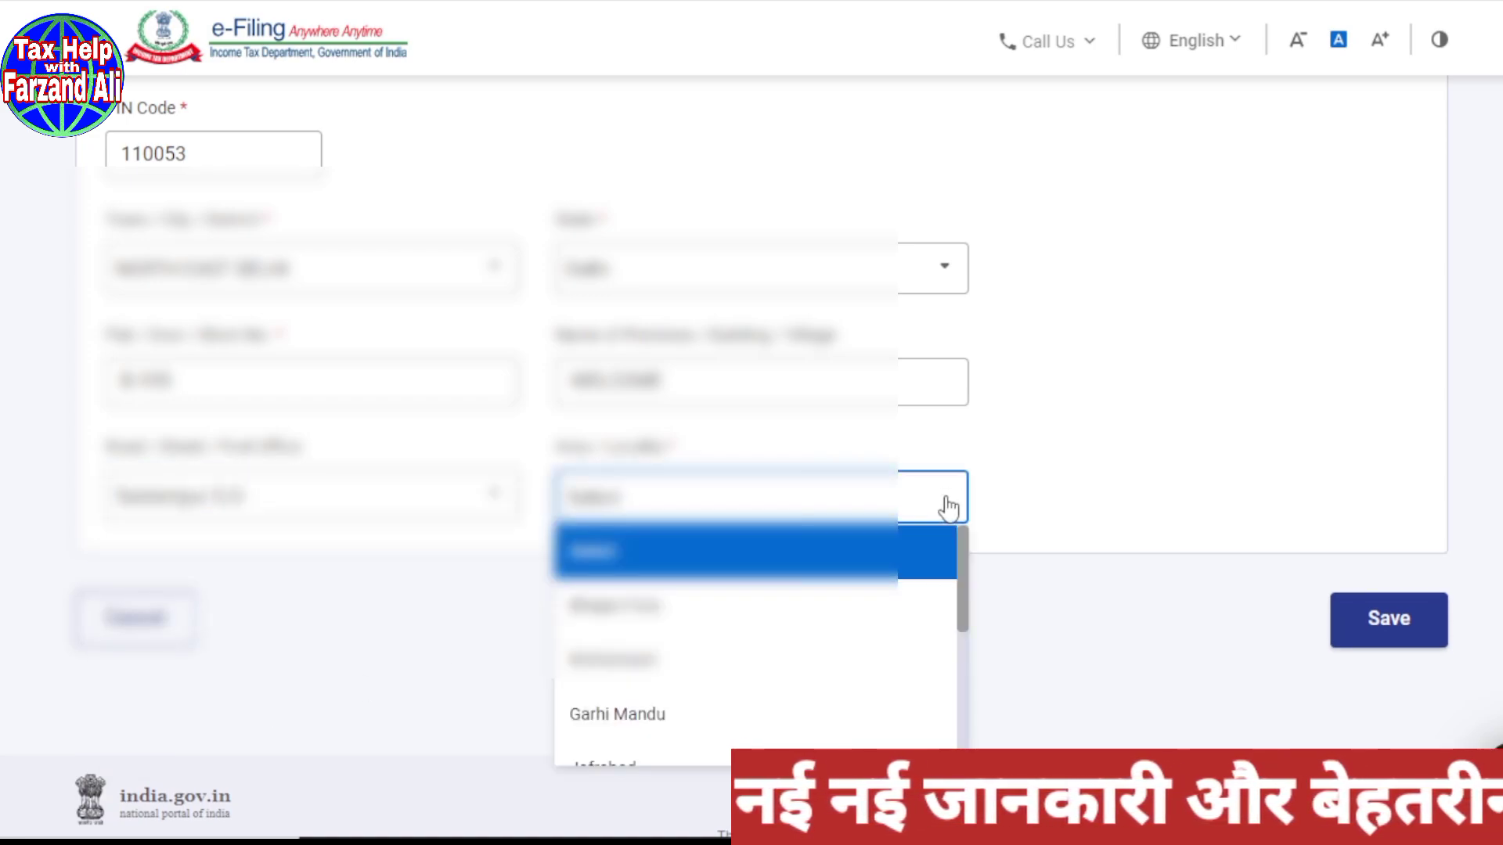
scroll(932, 563, down, 3)
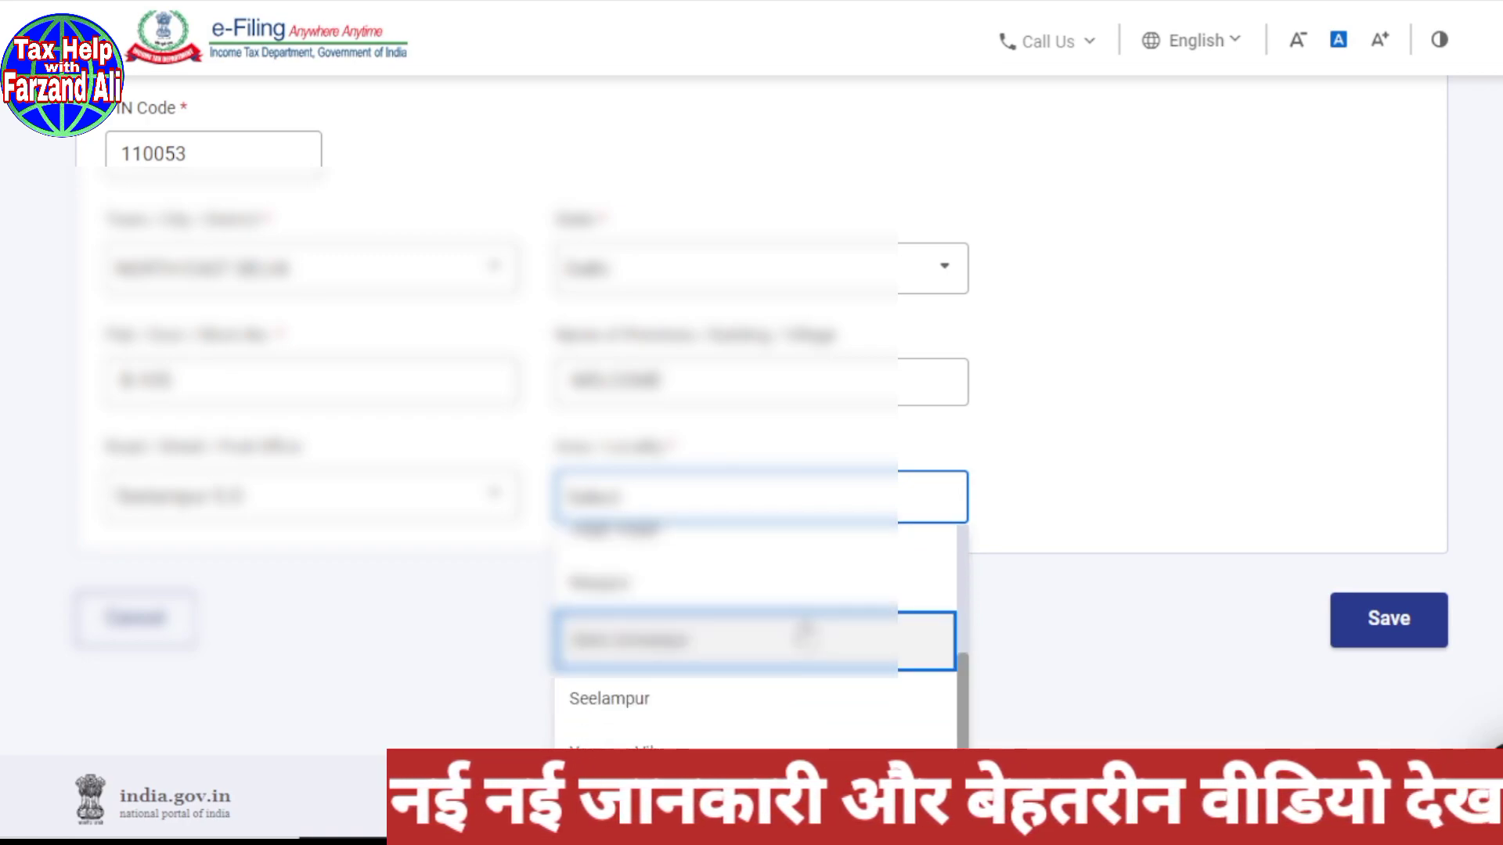
scroll(804, 633, down, 1)
scroll(804, 637, up, 3)
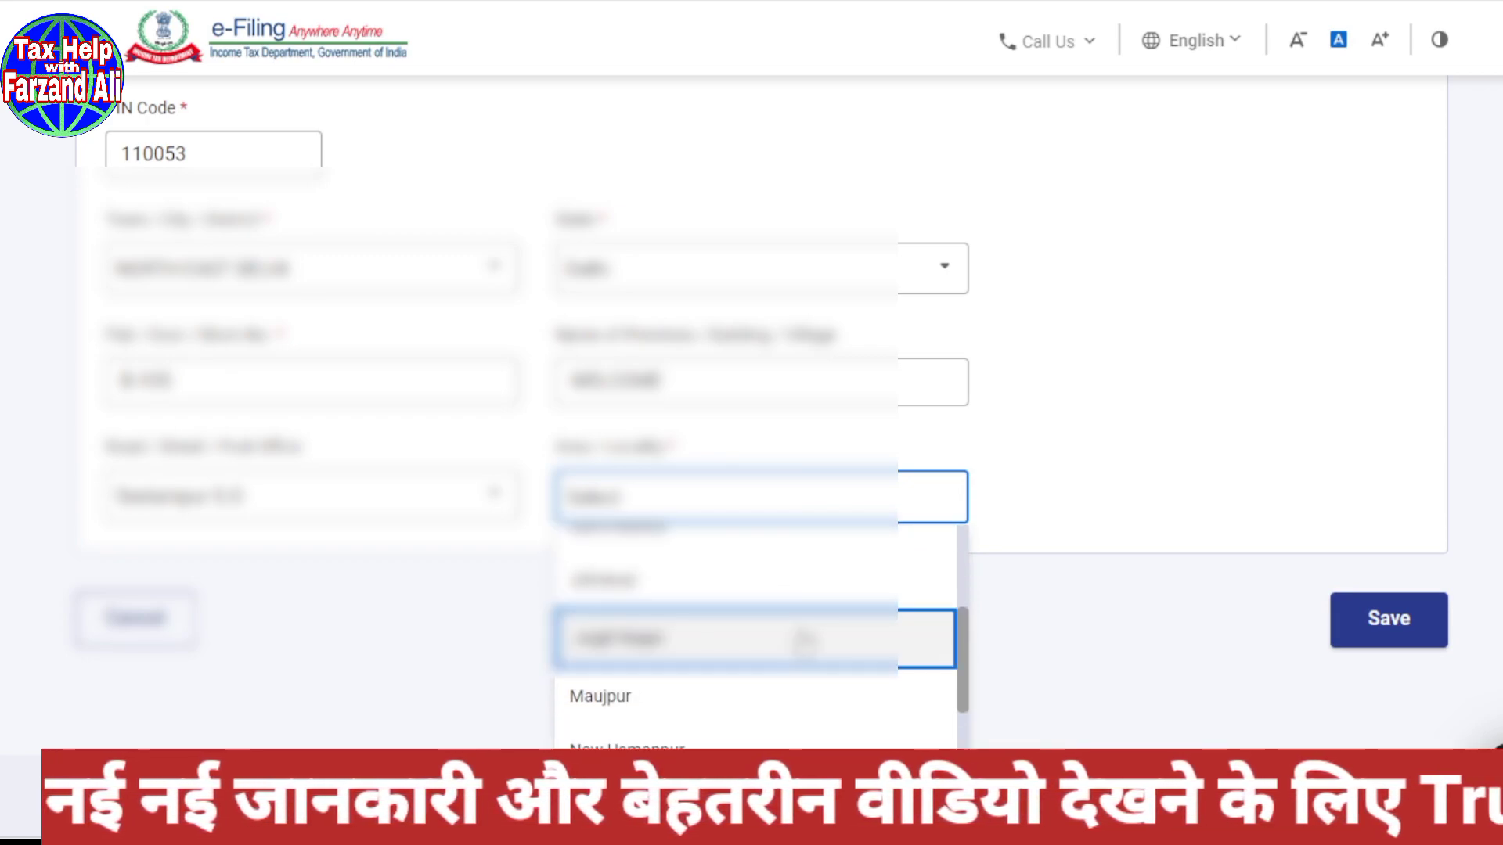
scroll(804, 642, down, 3)
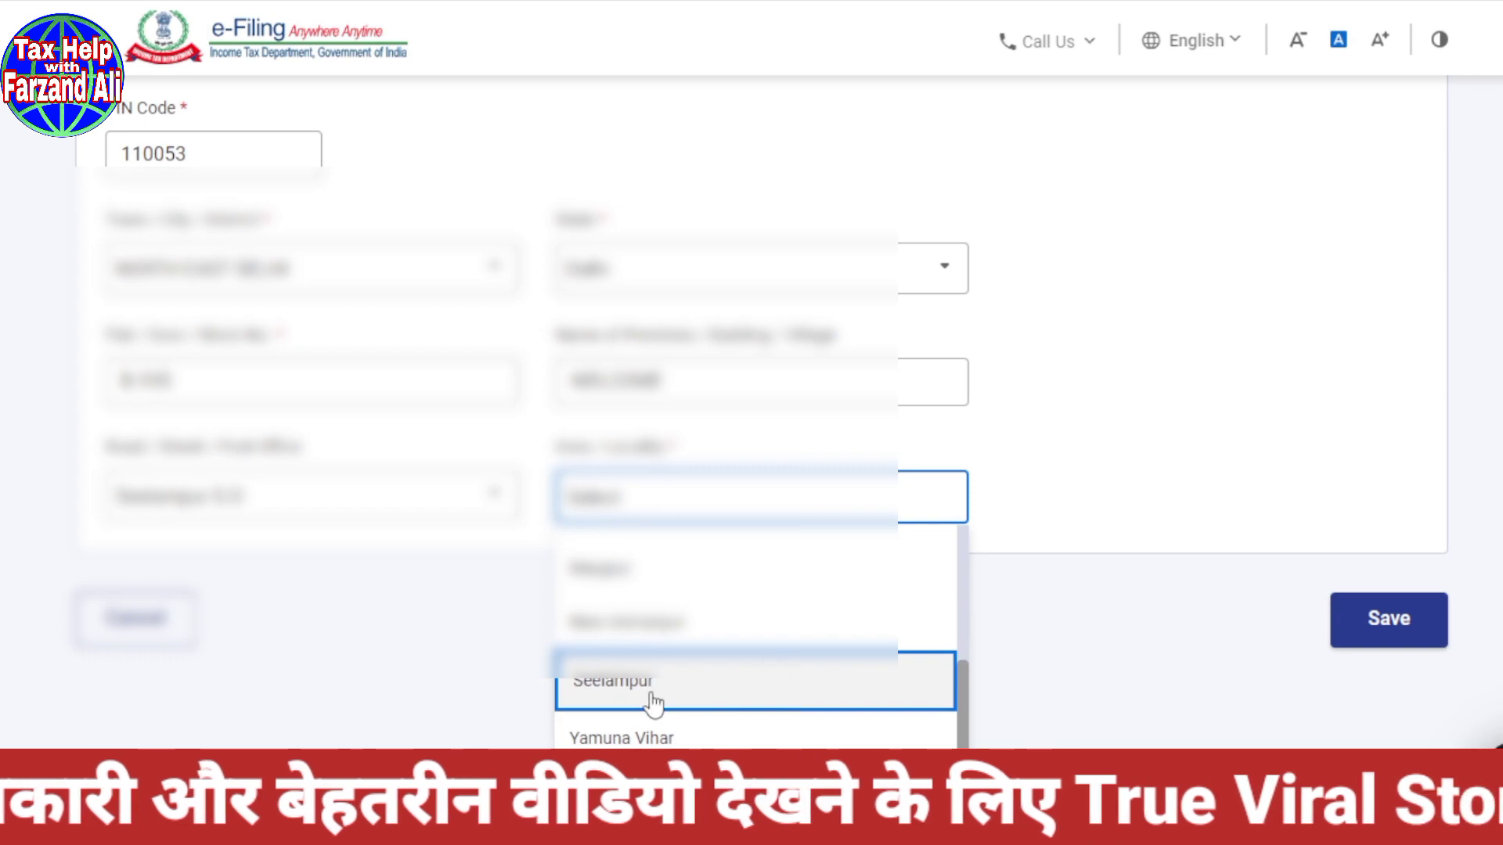
click(744, 693)
Step: Save the address, copy Mobile No. 1 into the Residential/Office Phone Number field, and save
click(1379, 624)
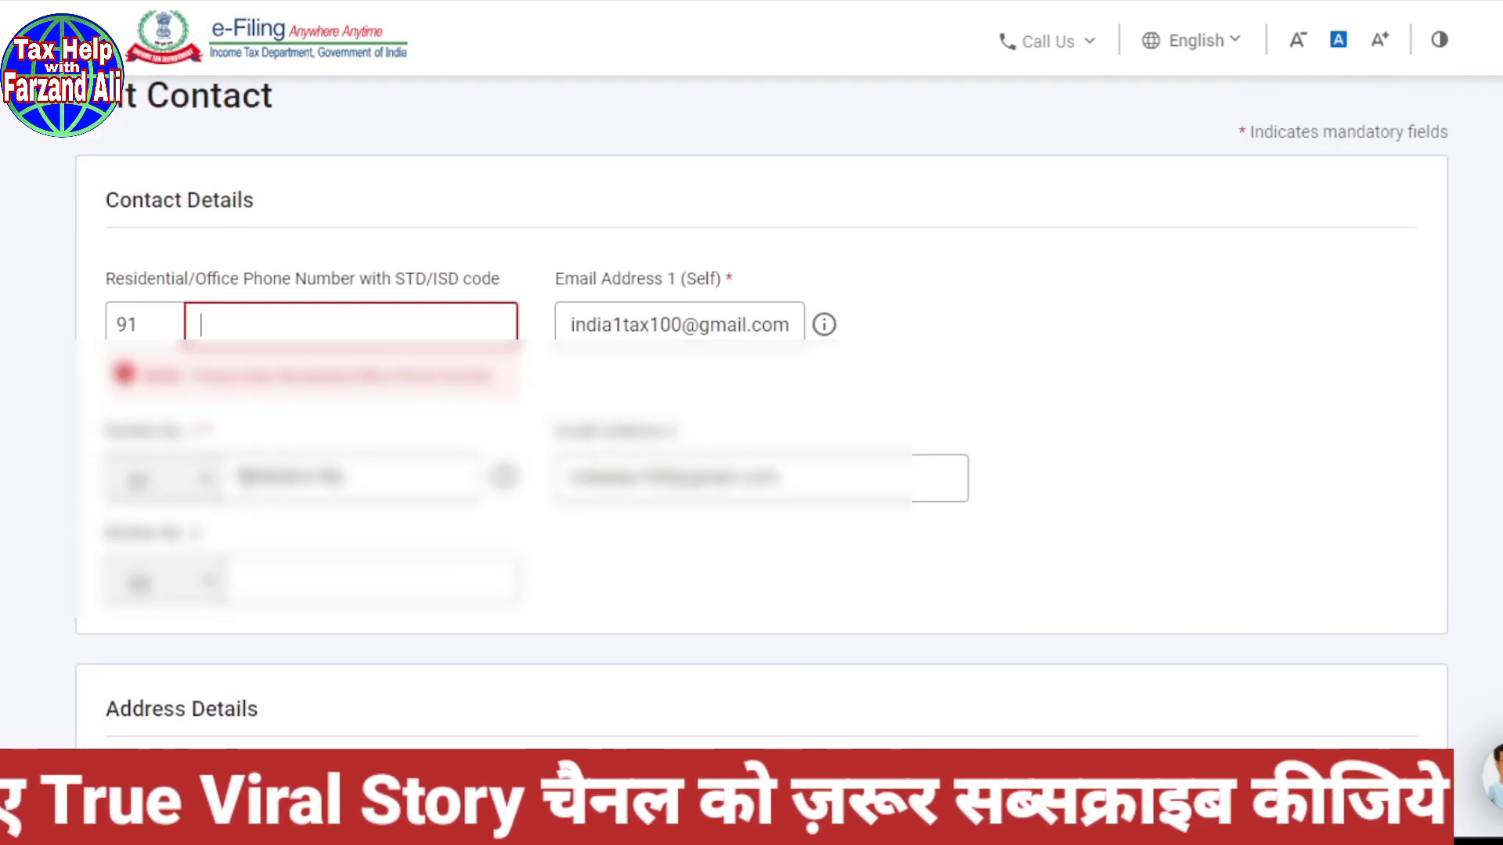
drag(241, 477, 349, 479)
click(238, 477)
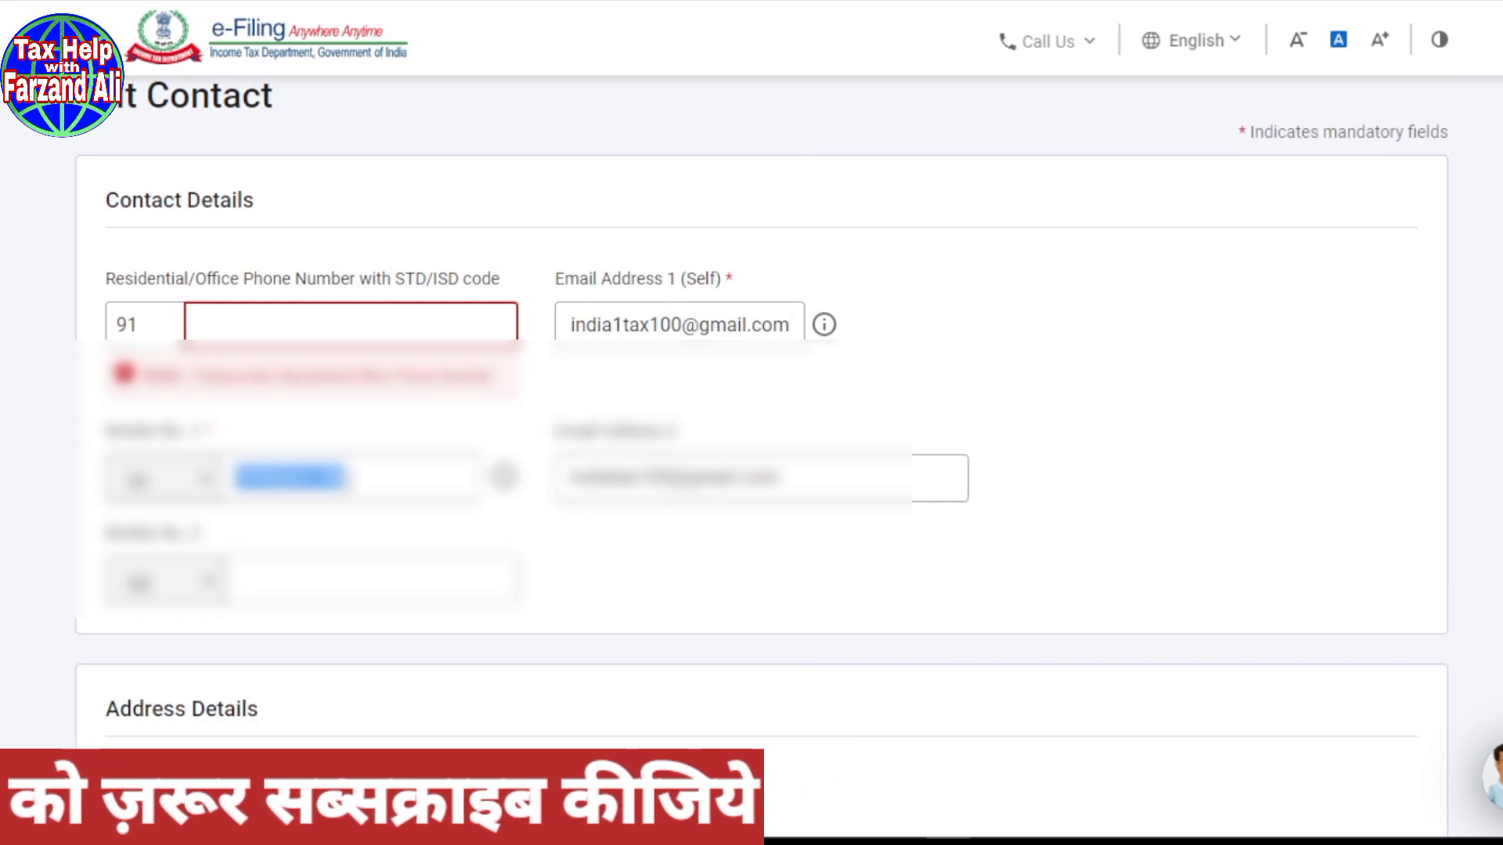
click(233, 324)
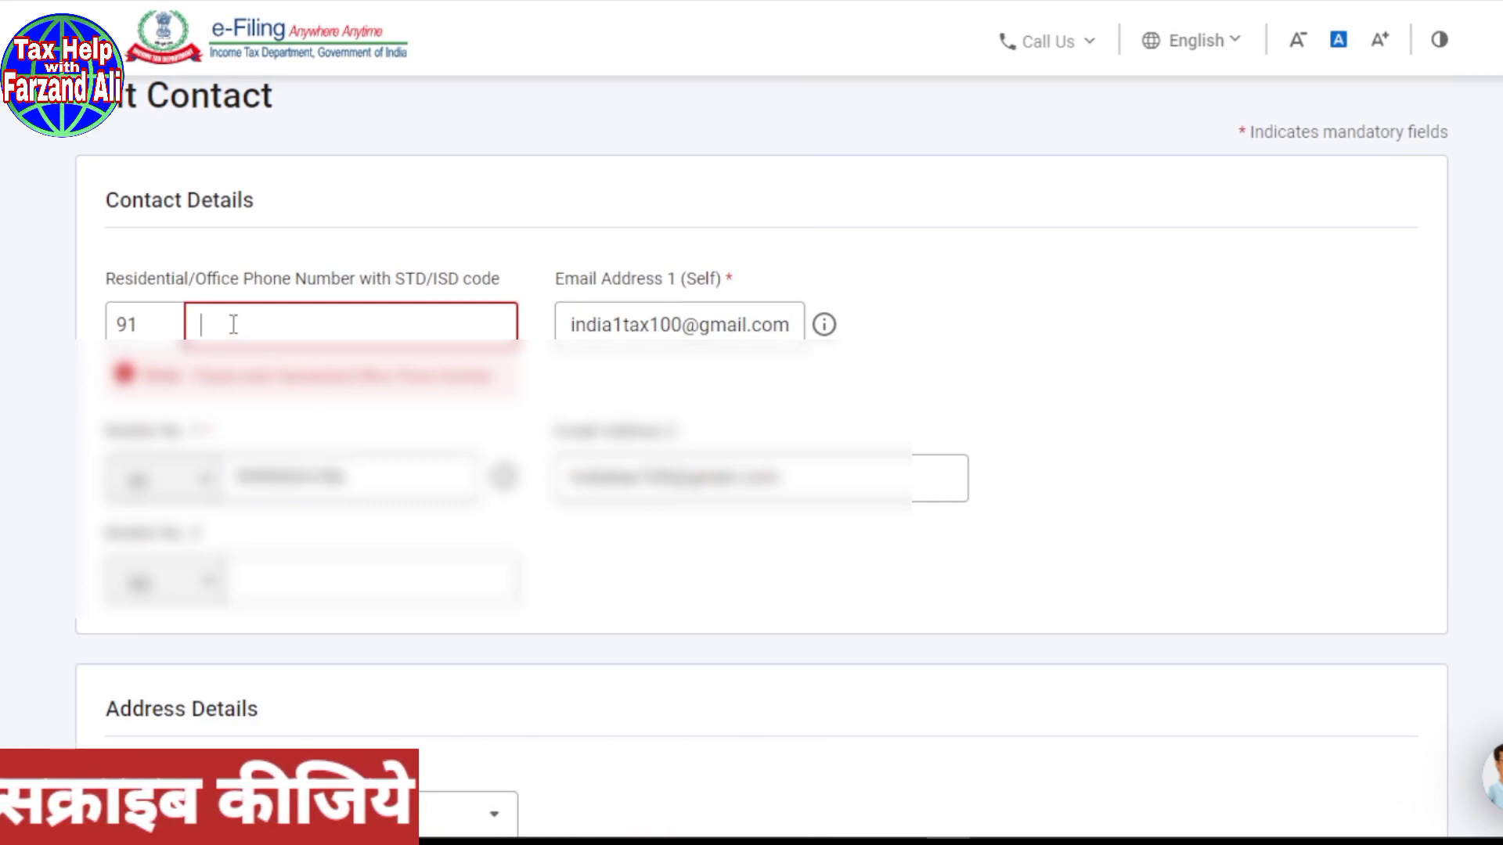
text(99900047)
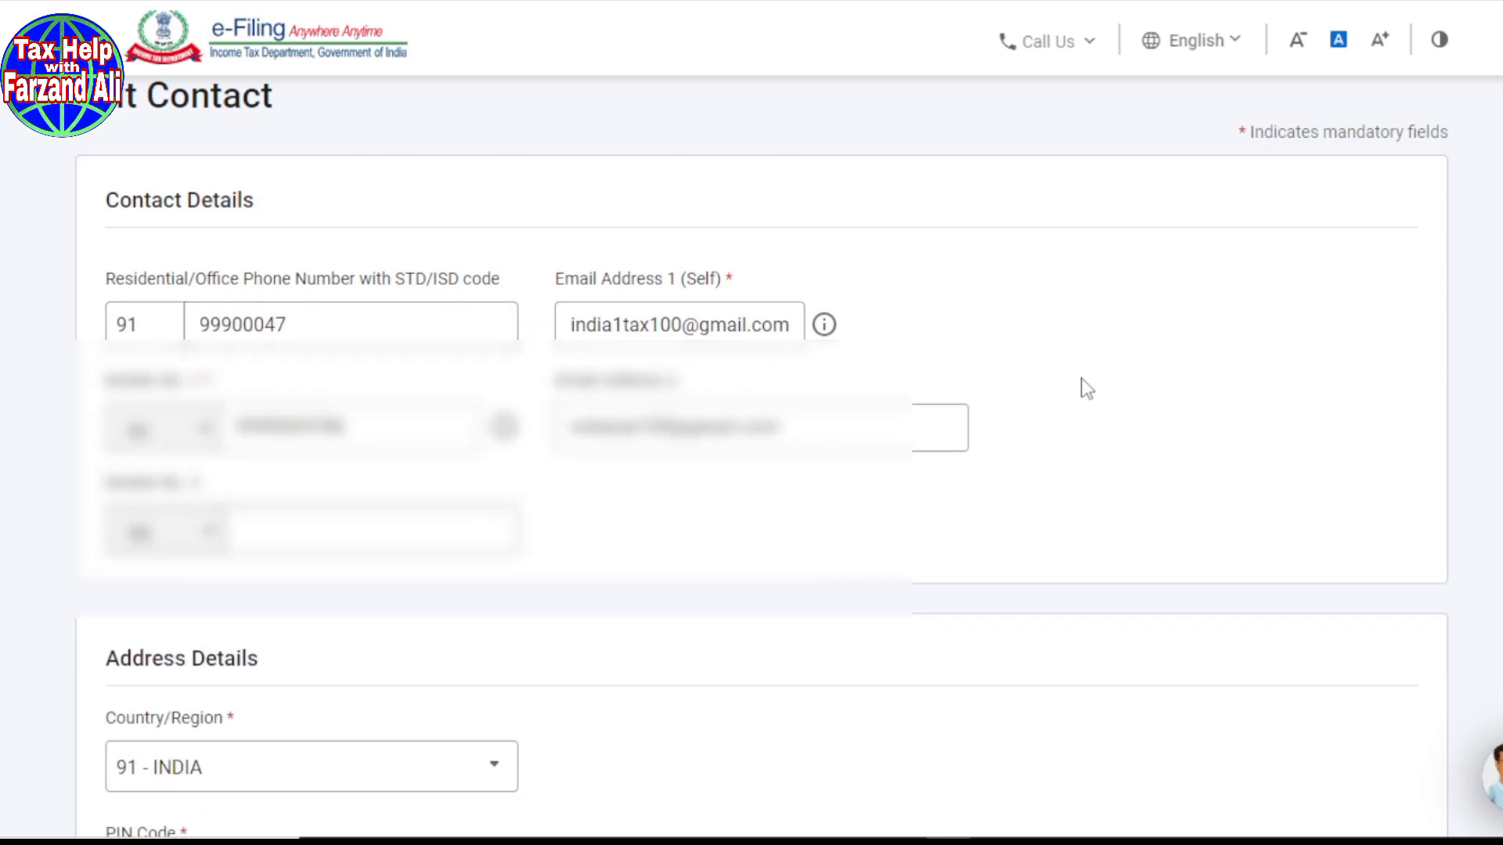
scroll(1190, 547, down, 10)
click(1374, 592)
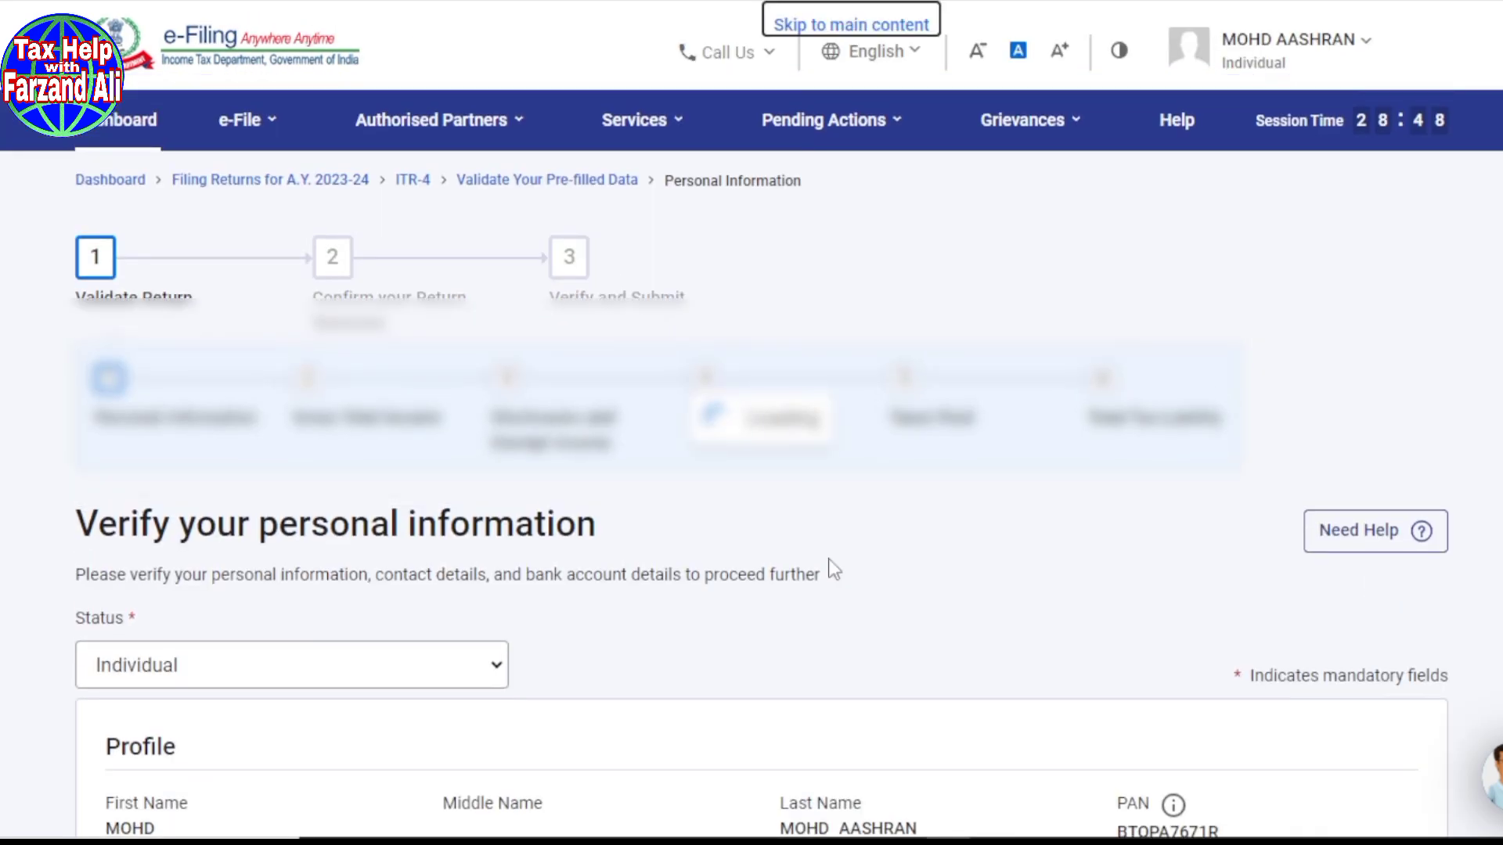
Step: Save the Profile section details as read-only
scroll(834, 569, down, 5)
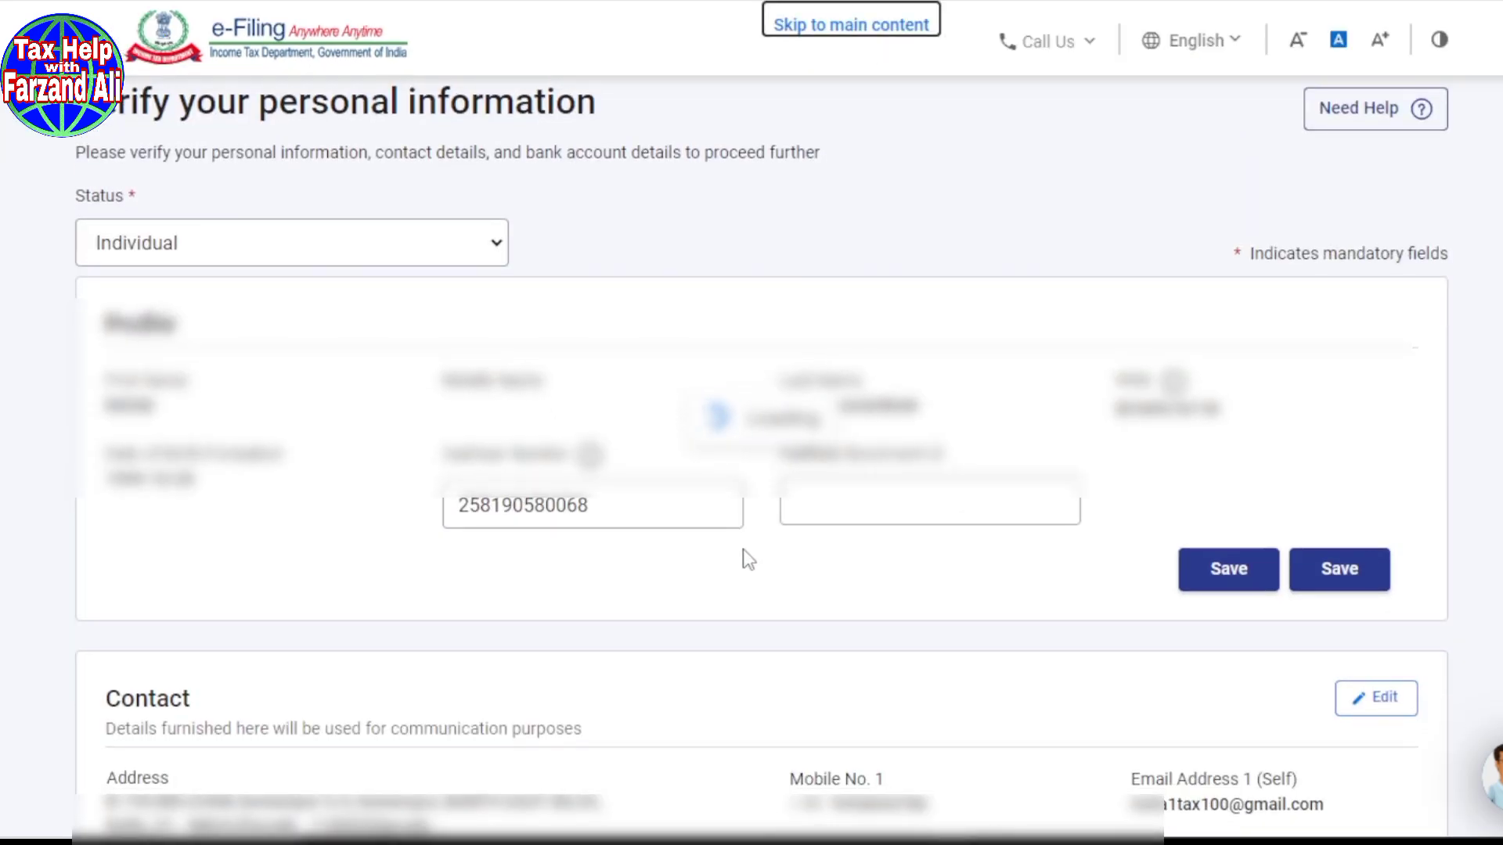
click(1371, 585)
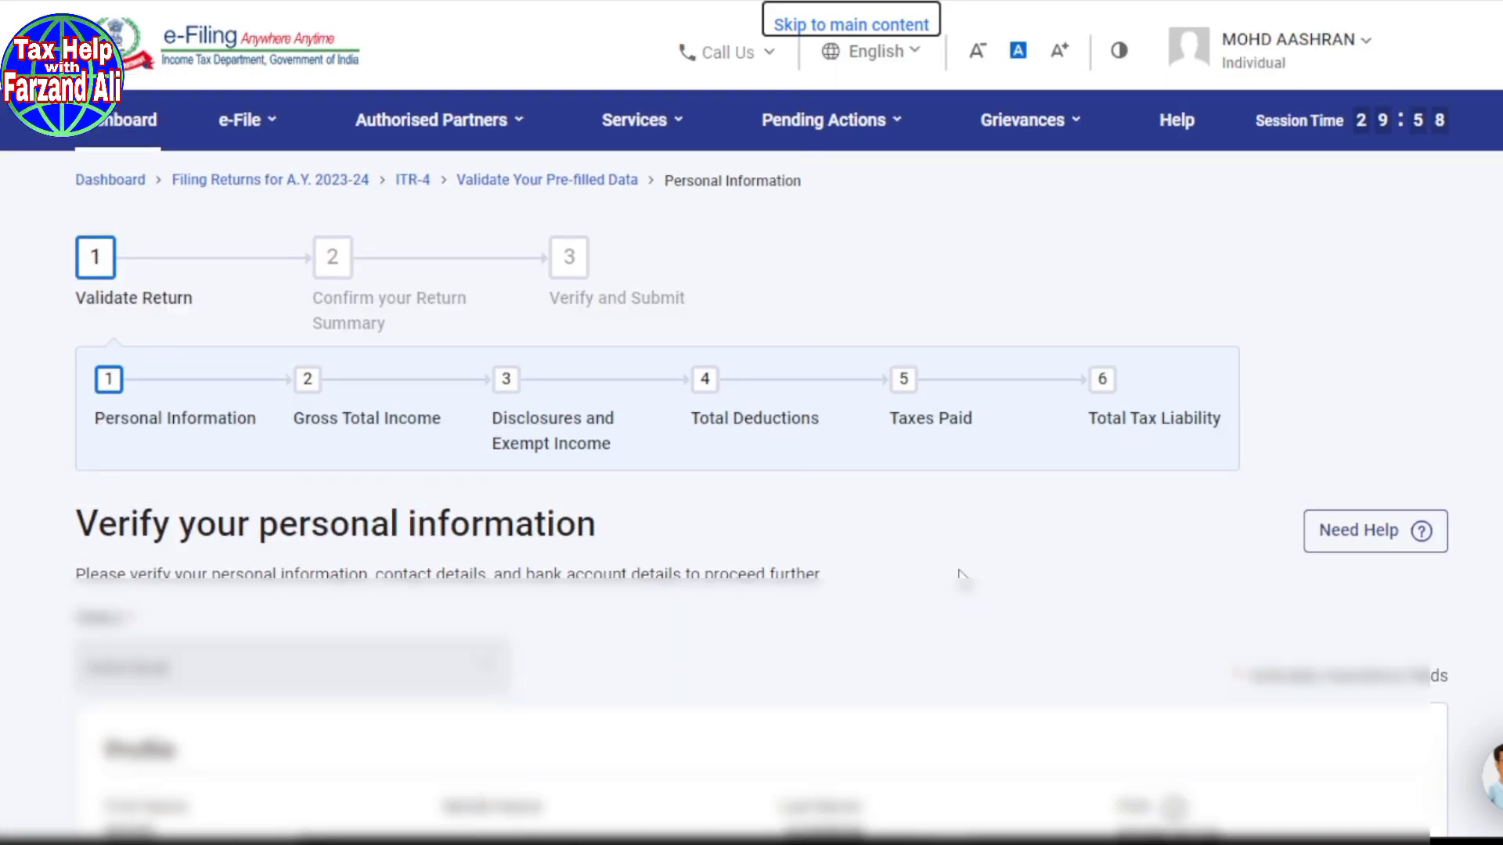
scroll(962, 576, down, 5)
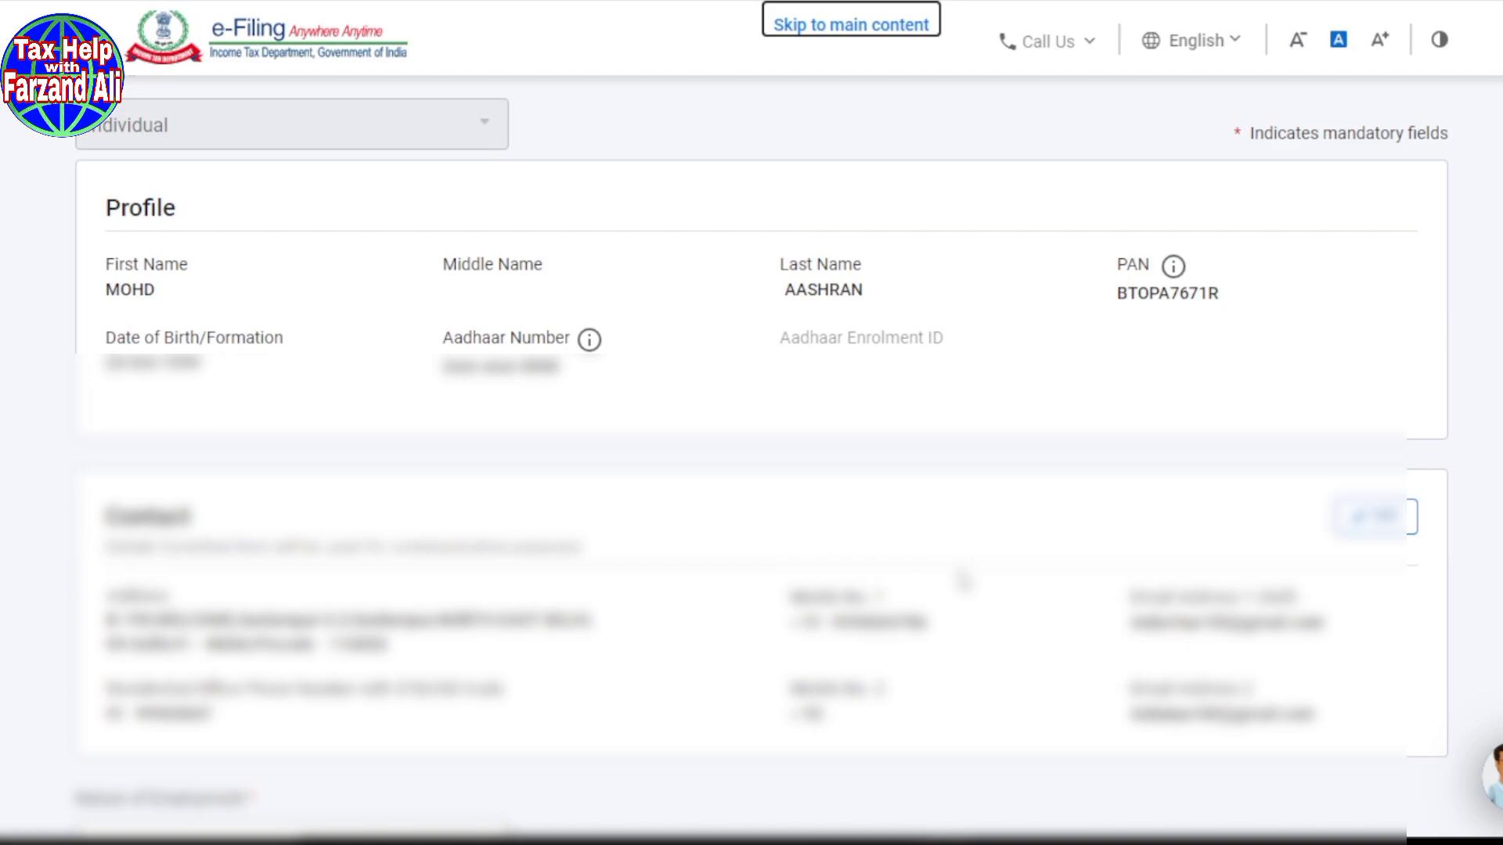
scroll(962, 579, down, 4)
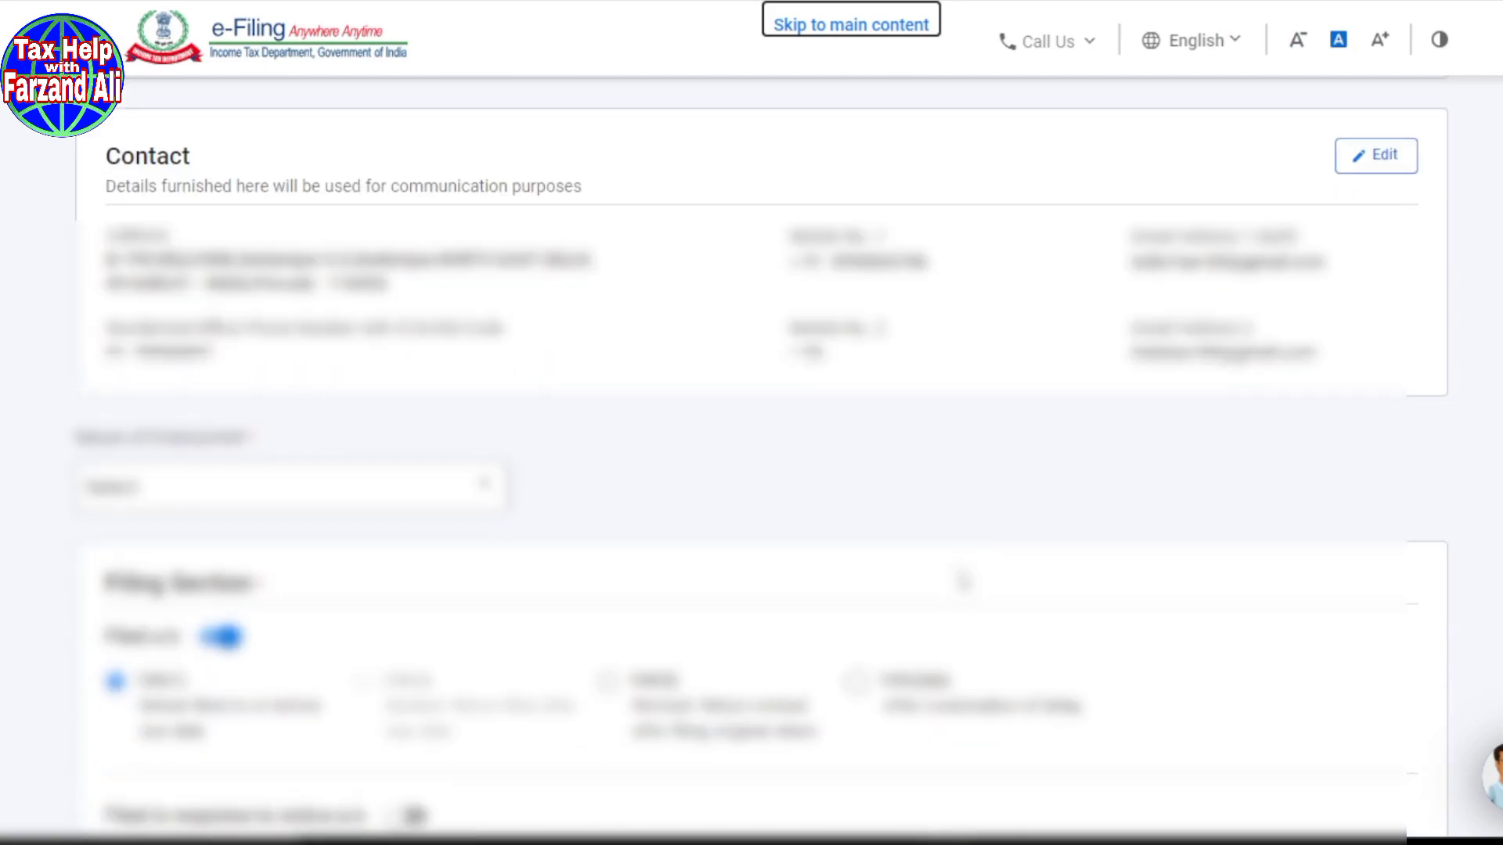
Step: Set Nature of Employment to Others
scroll(962, 579, up, 4)
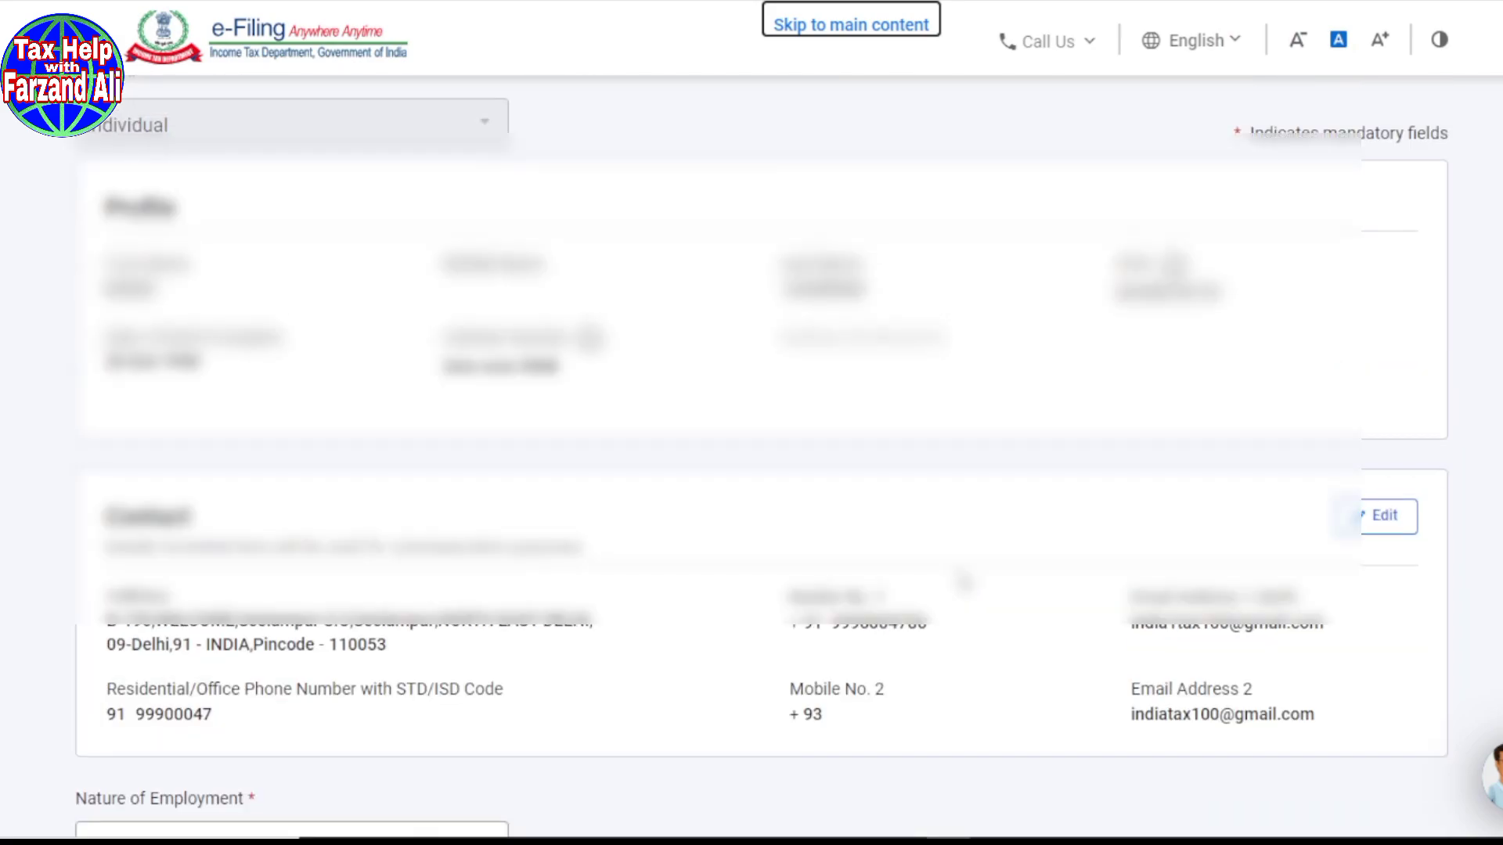
scroll(965, 578, down, 5)
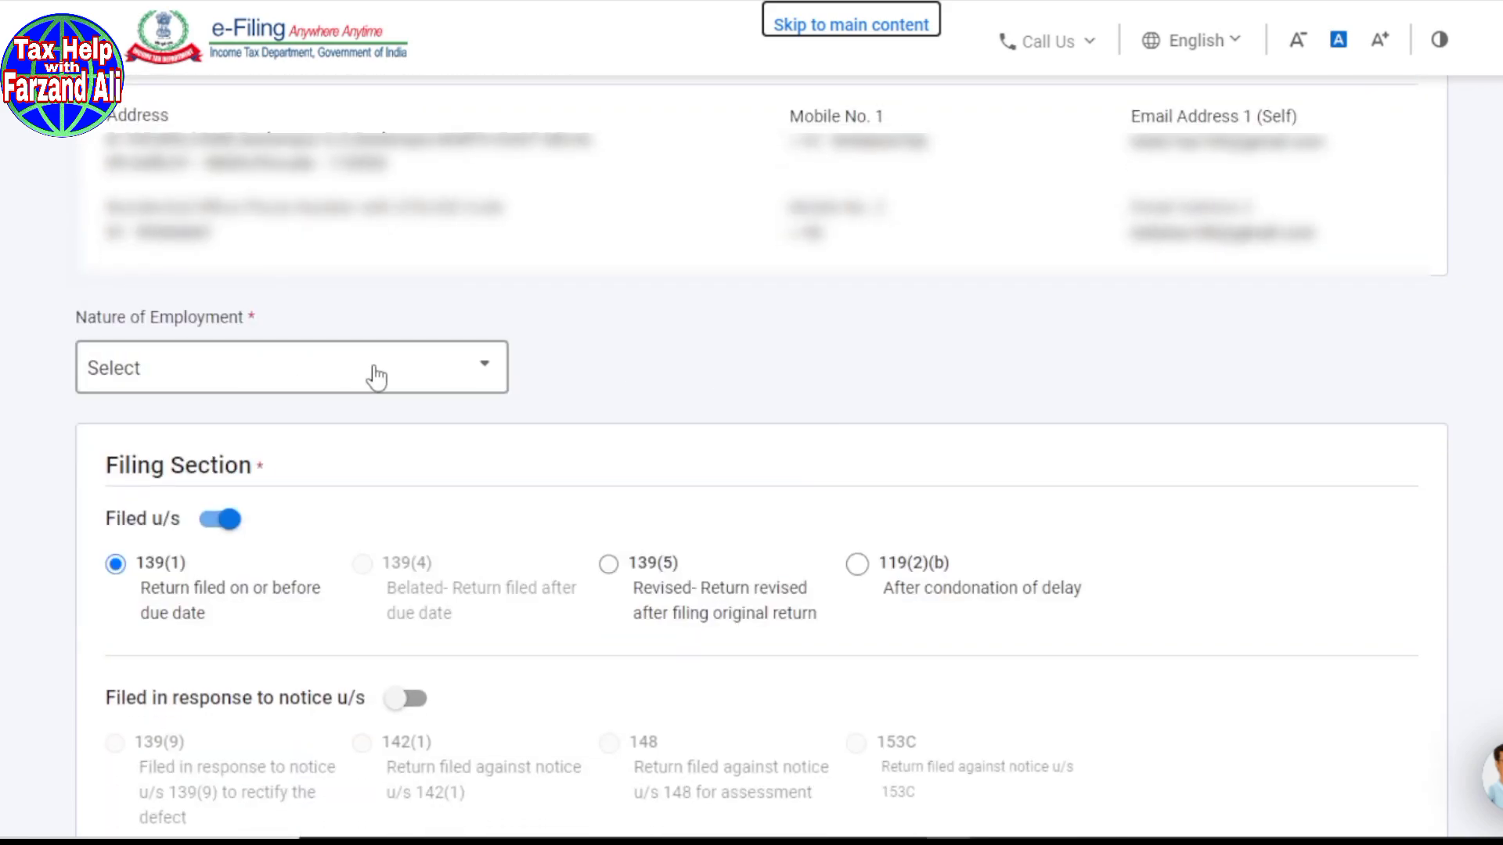
click(492, 377)
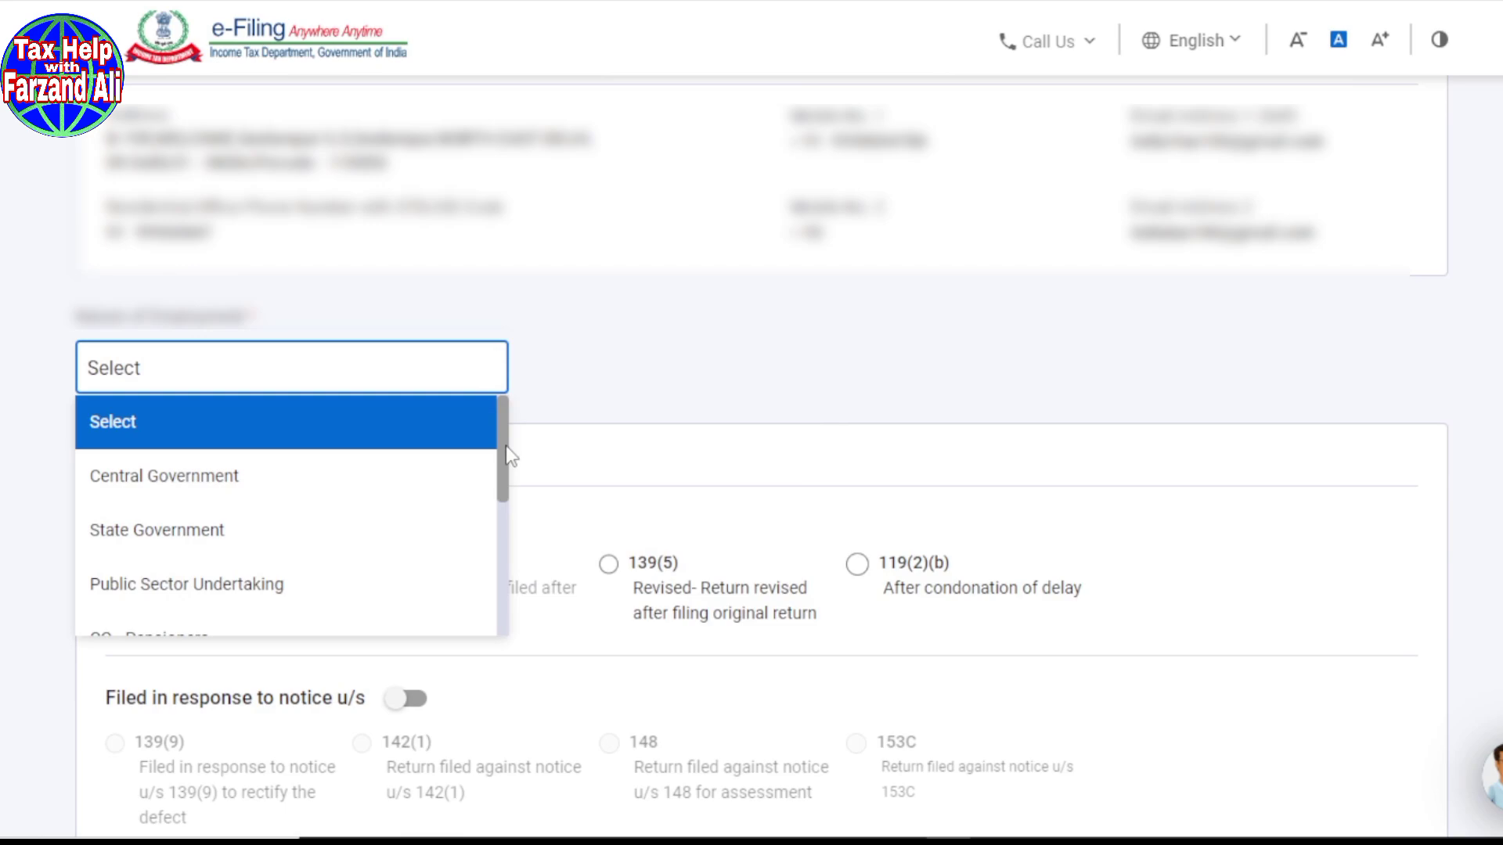
drag(508, 456, 497, 607)
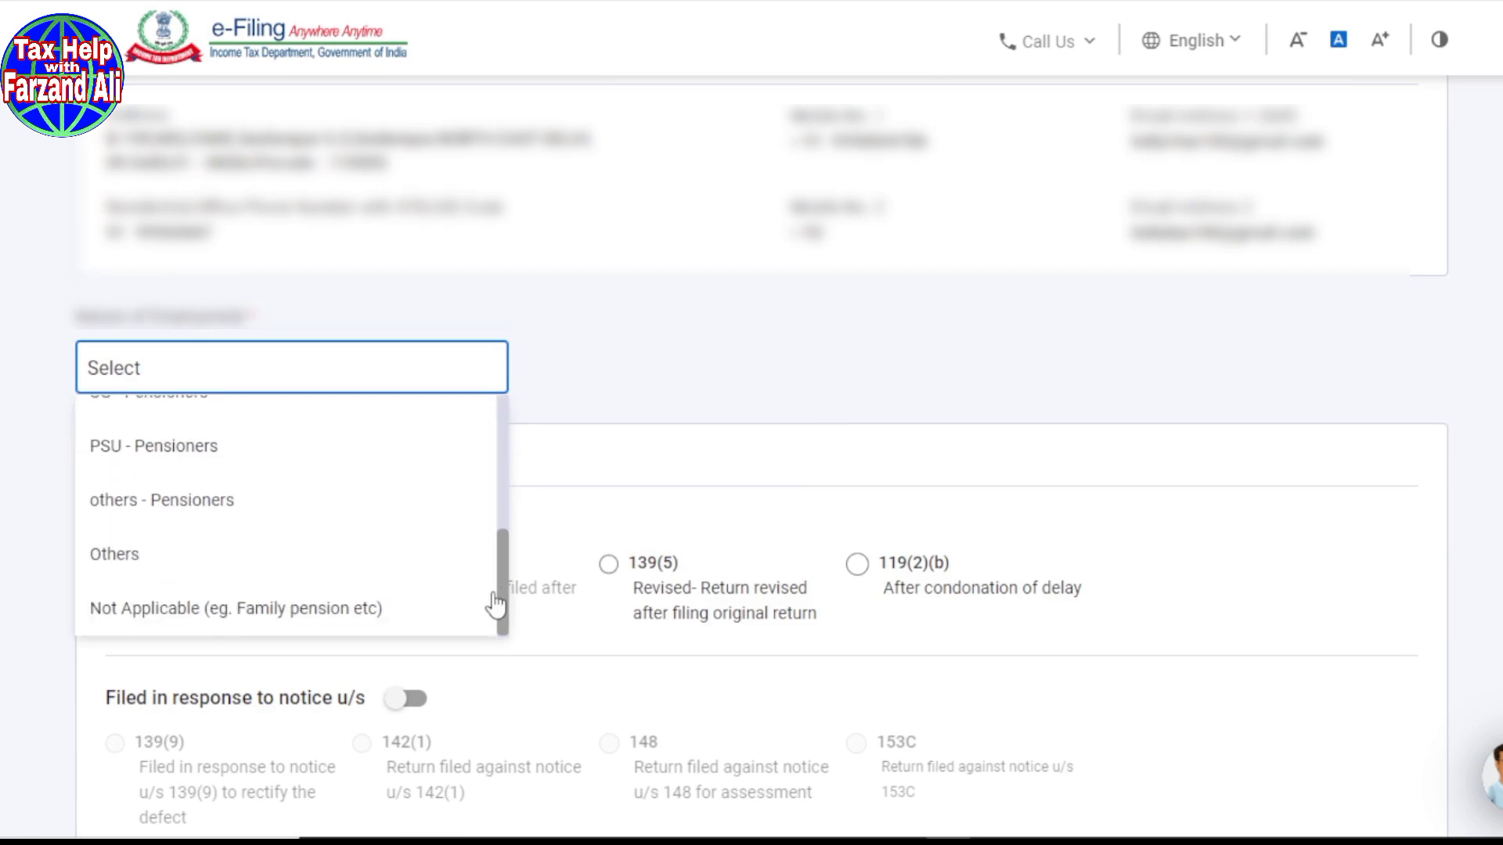
click(95, 573)
click(685, 387)
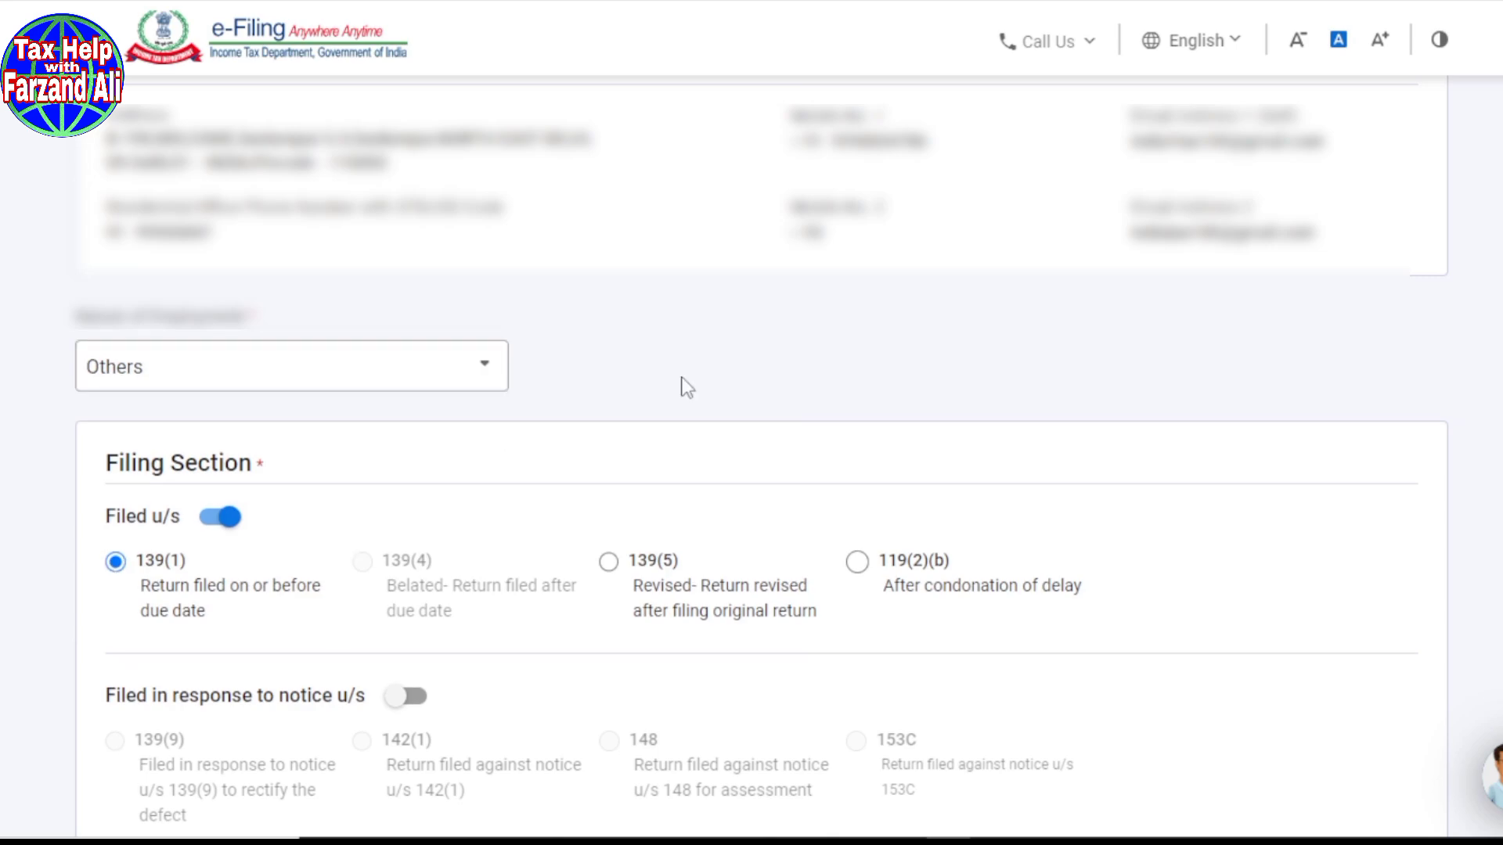
scroll(685, 386, down, 2)
scroll(658, 296, down, 3)
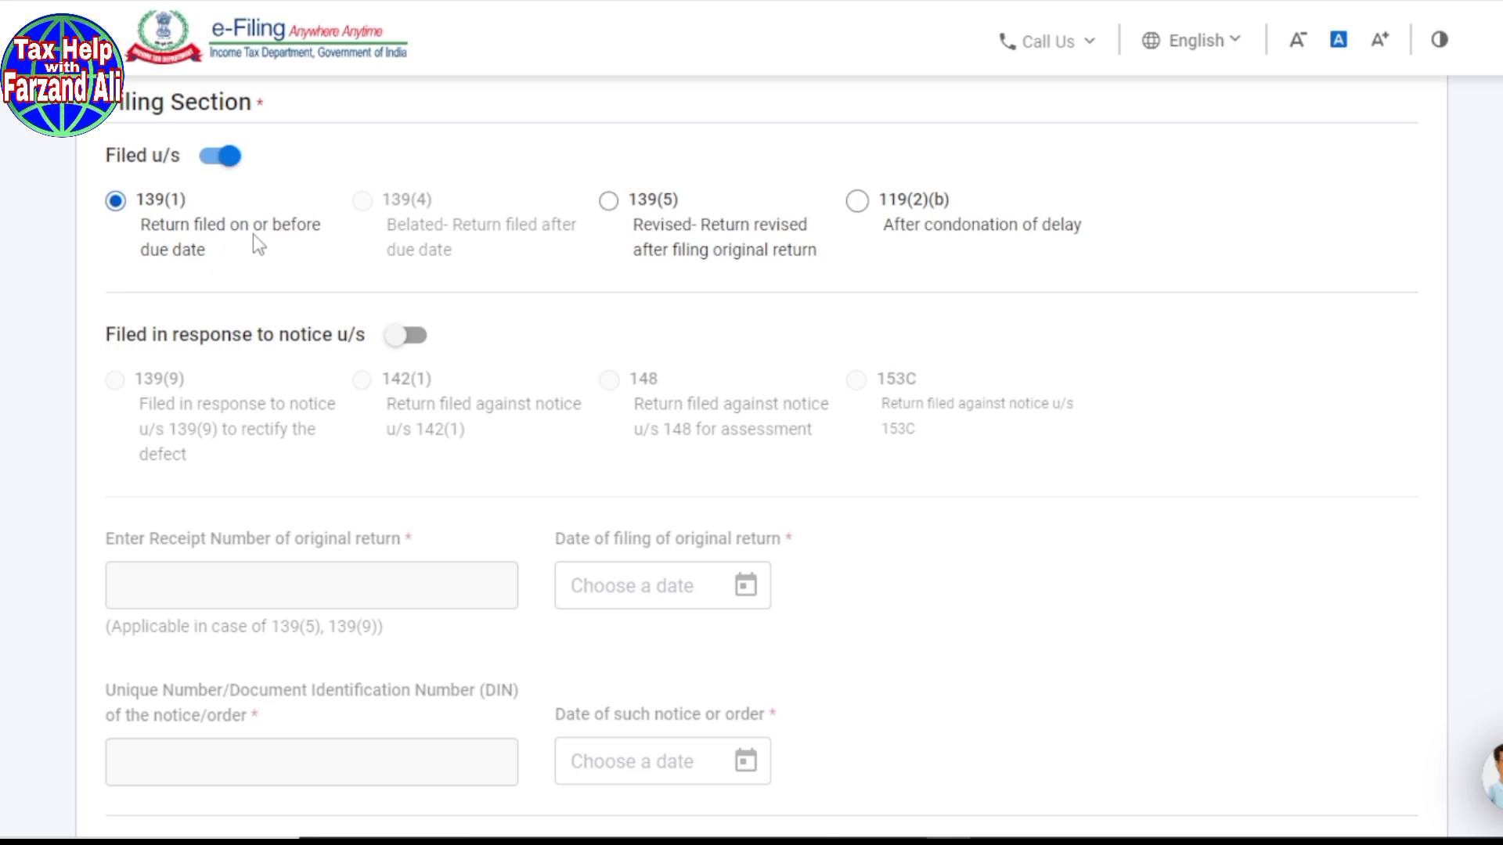
Step: Answer No for new tax regime in earlier years and choose Not opting for AY 2023-24
scroll(188, 275, down, 3)
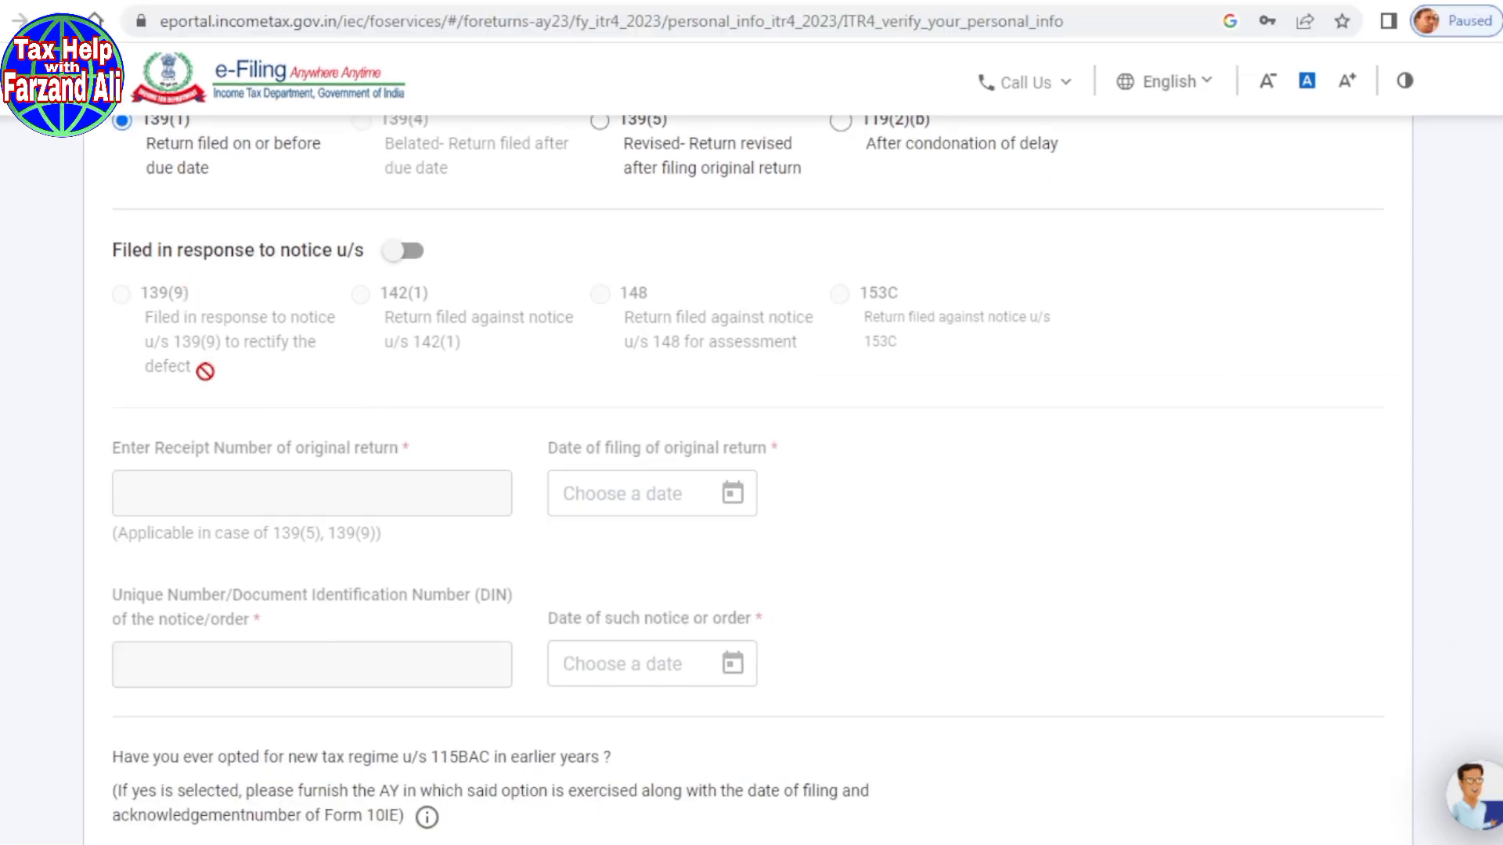
scroll(205, 371, down, 2)
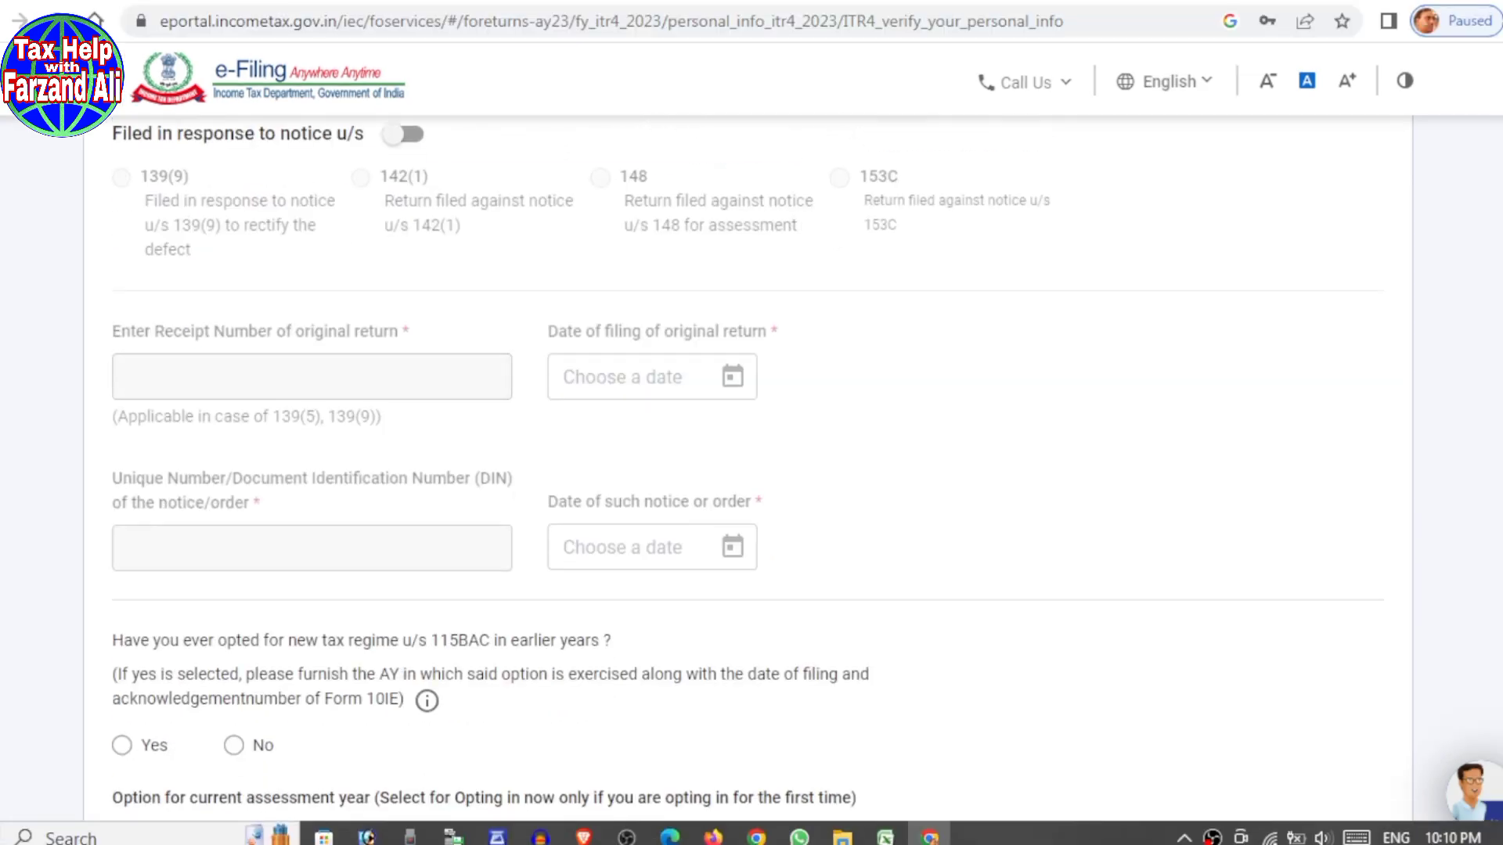
scroll(235, 540, down, 4)
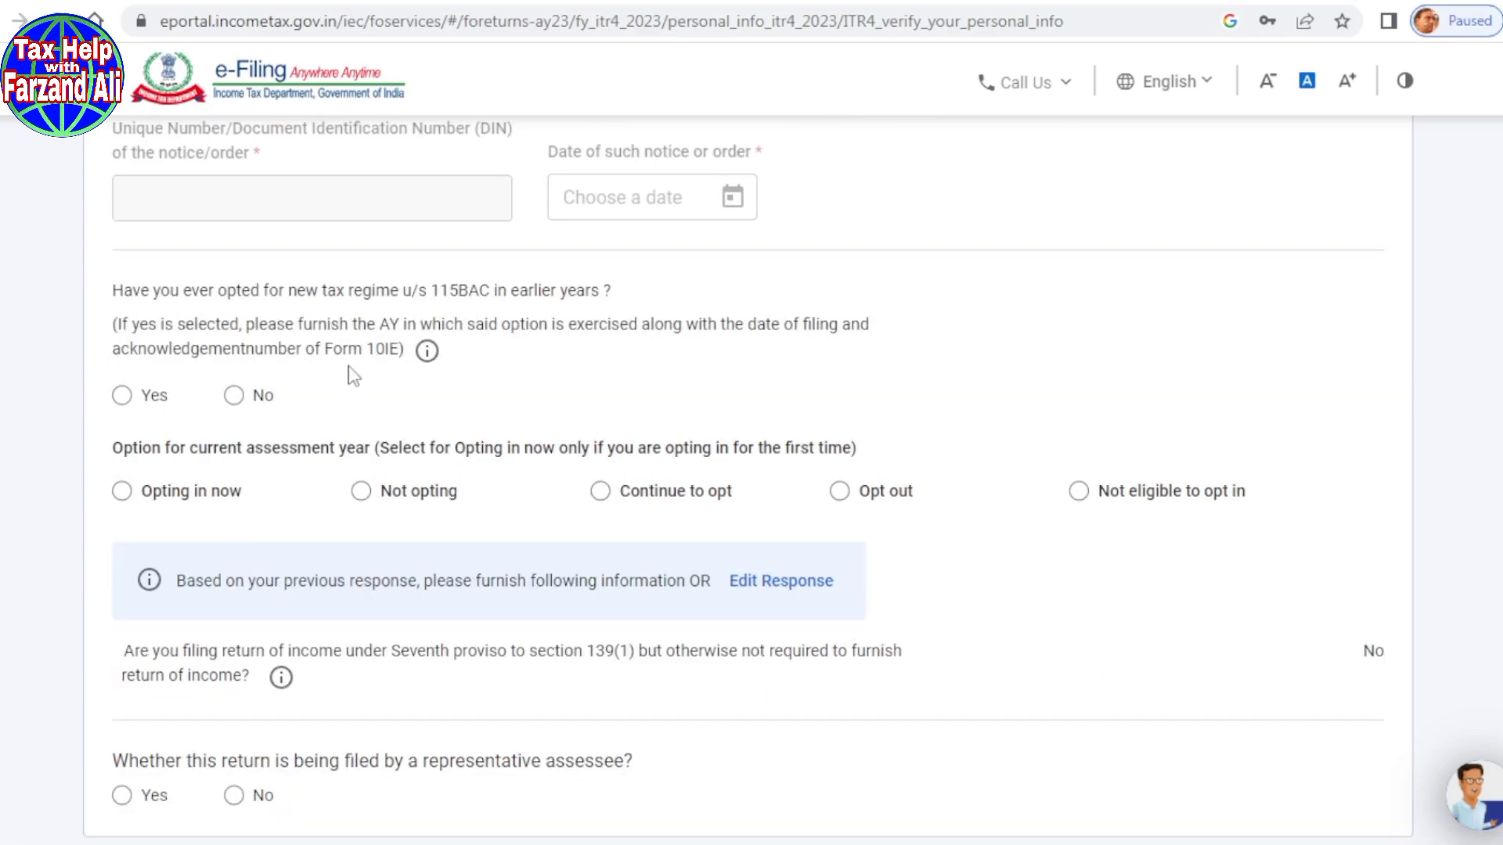
scroll(363, 392, down, 2)
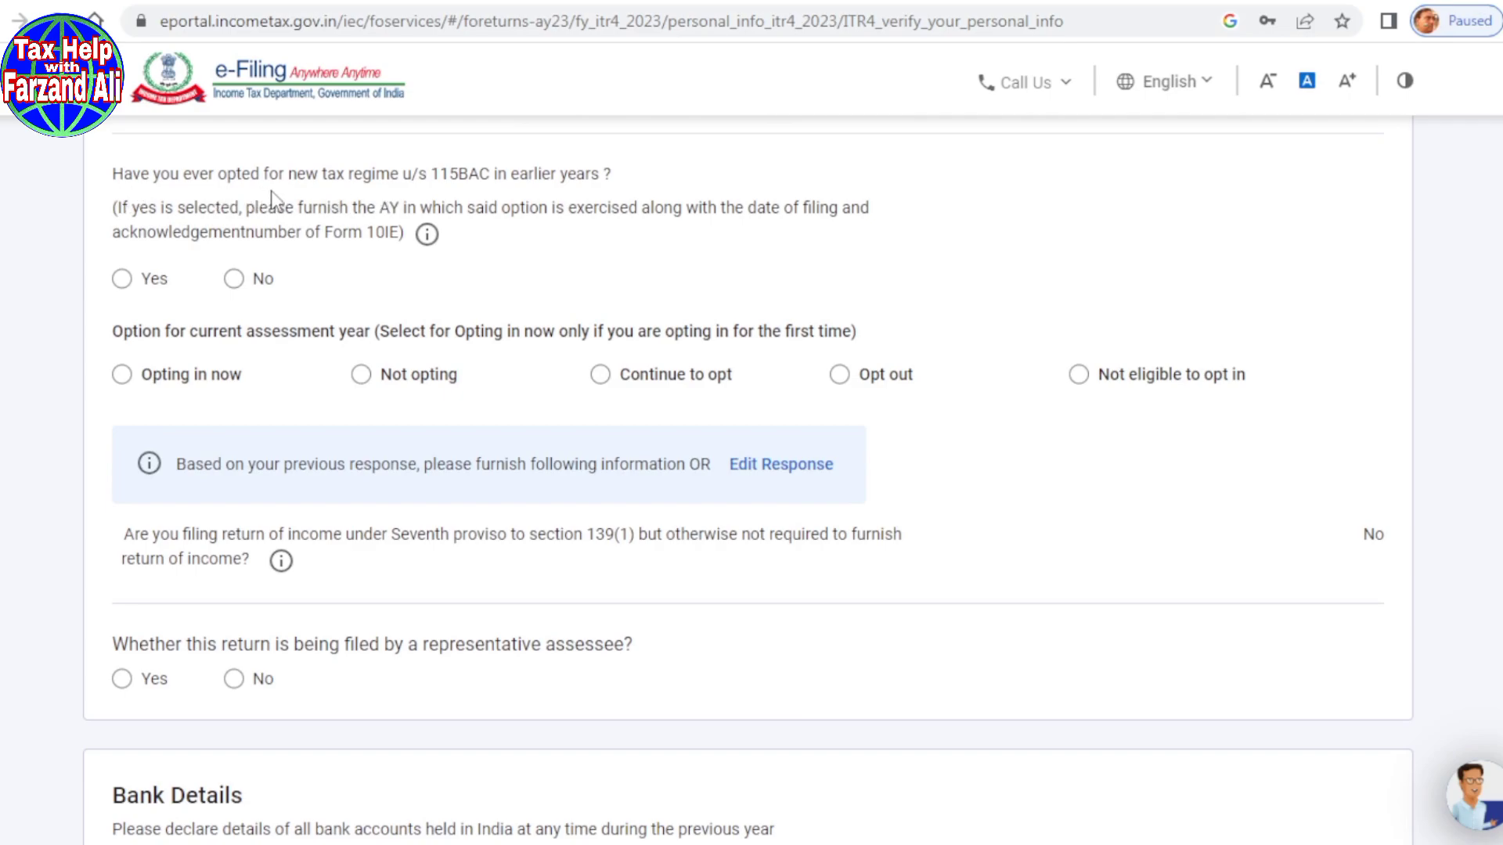
click(235, 281)
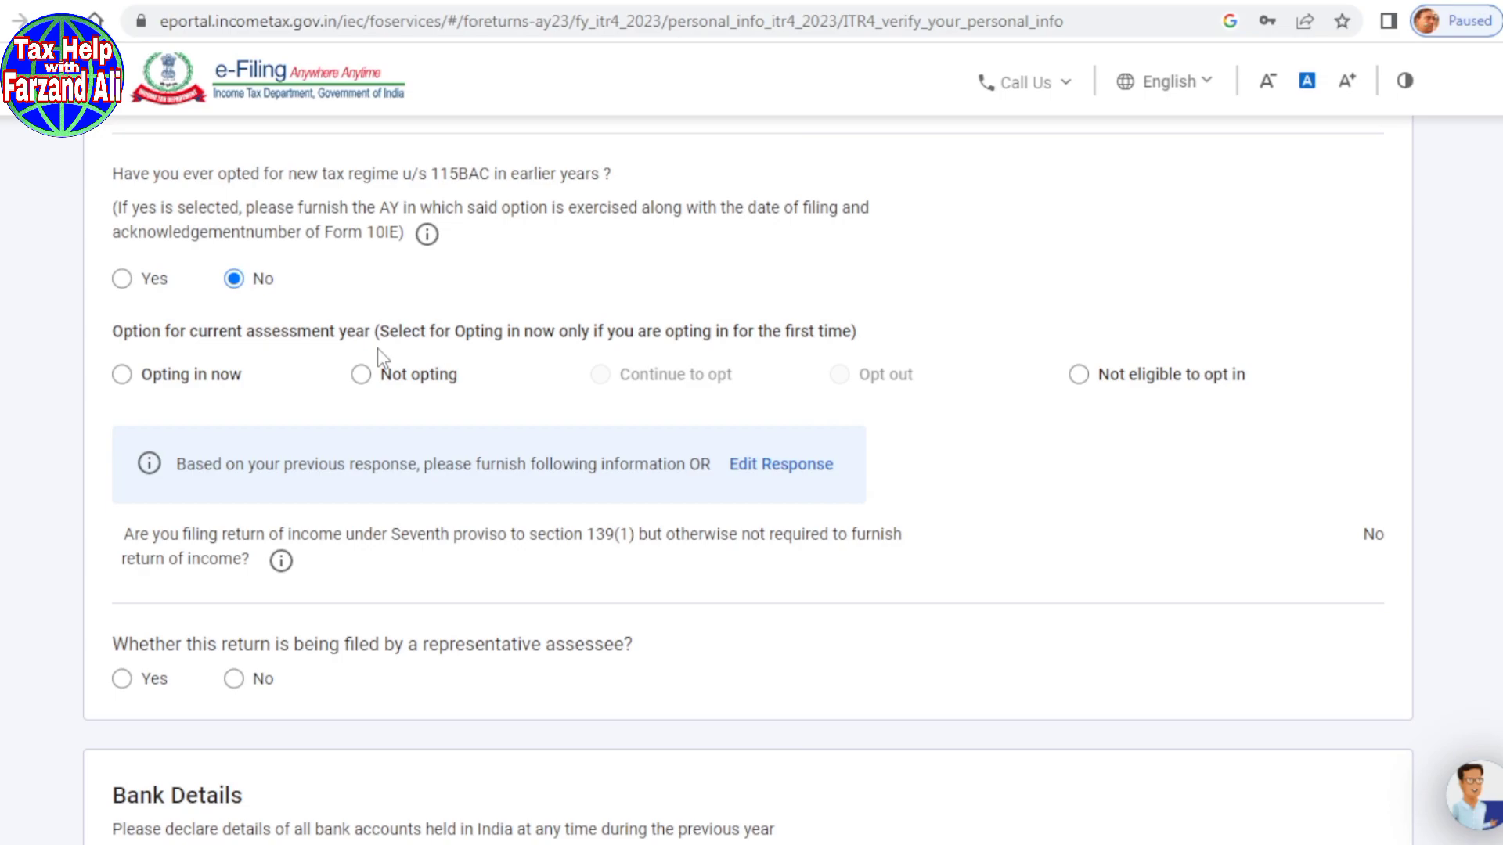
click(362, 375)
scroll(345, 383, down, 3)
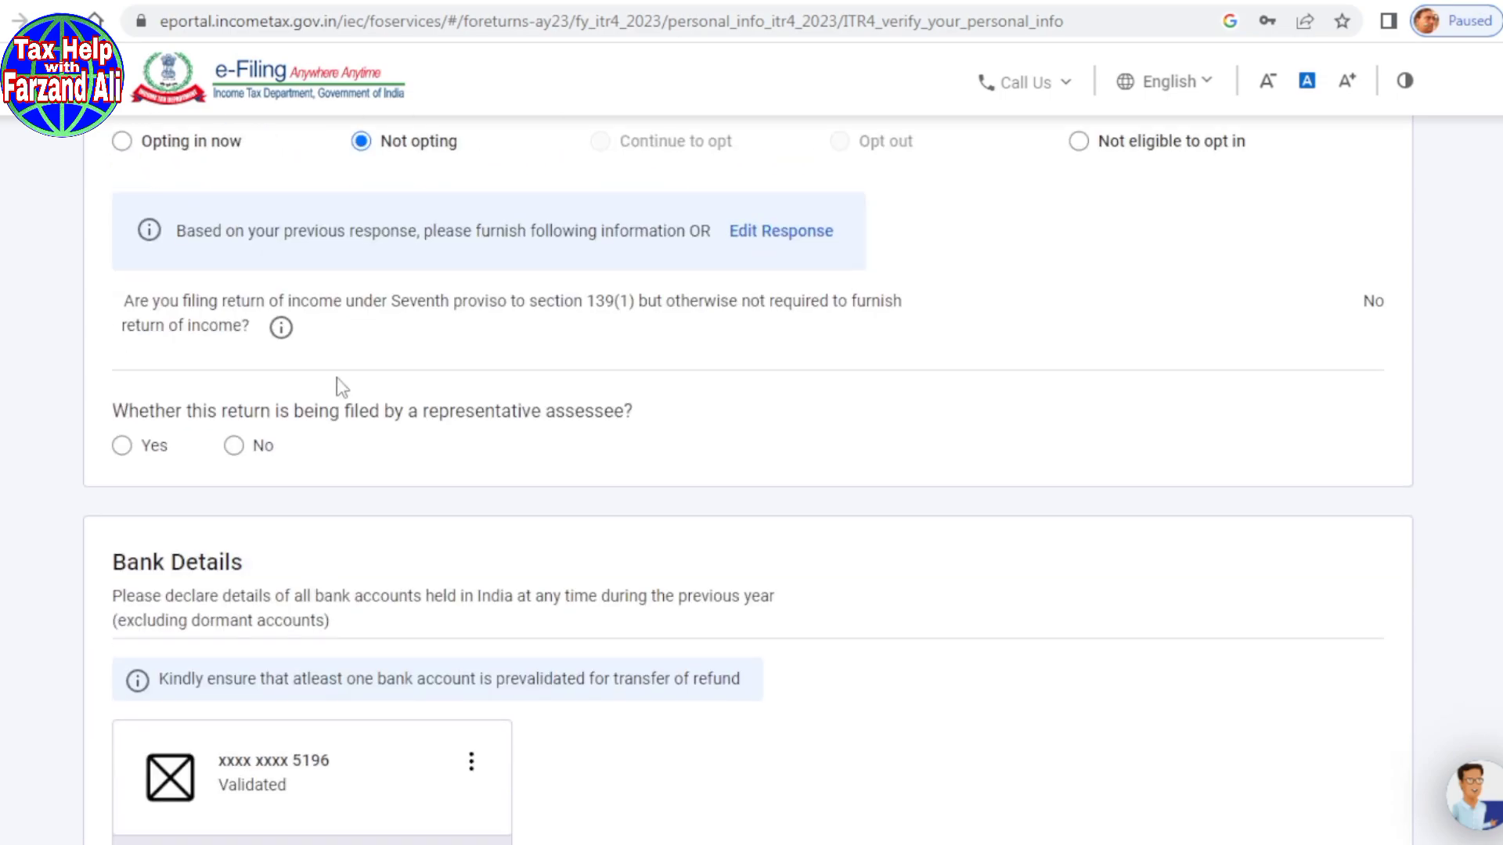
scroll(336, 377, up, 3)
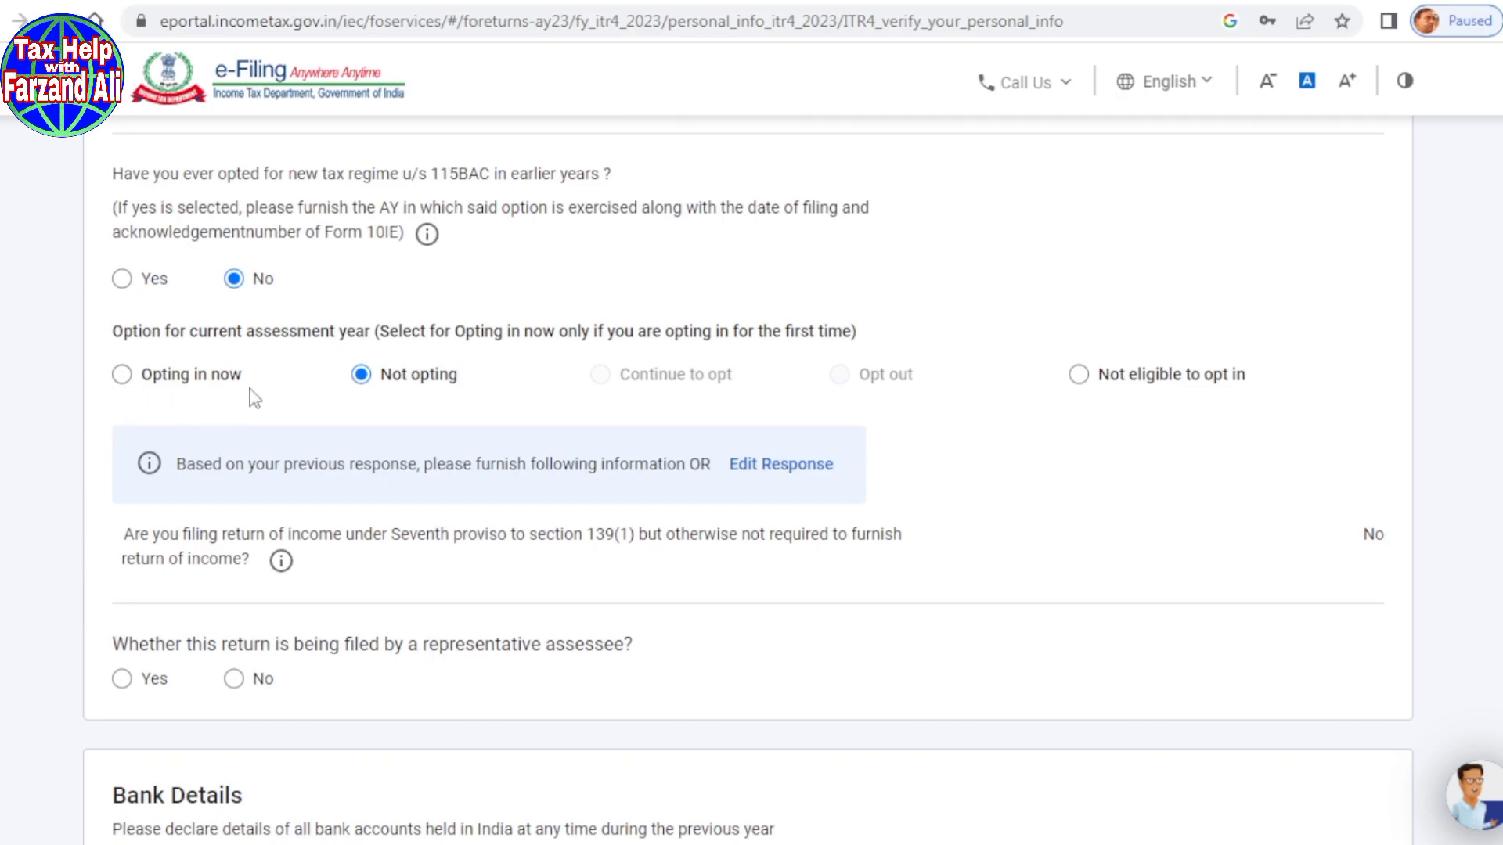
scroll(254, 397, down, 3)
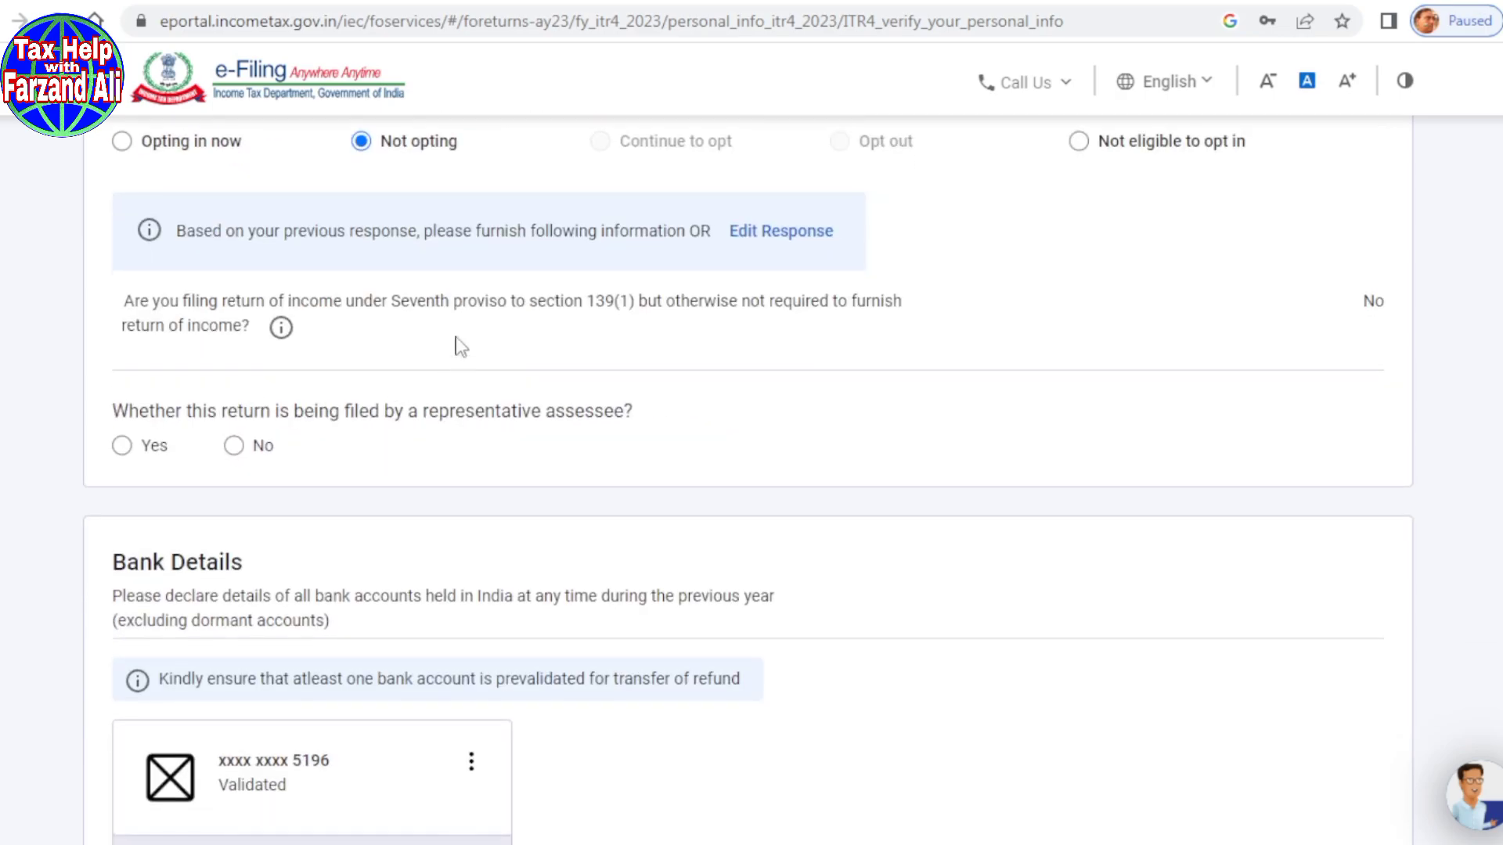
scroll(461, 347, down, 1)
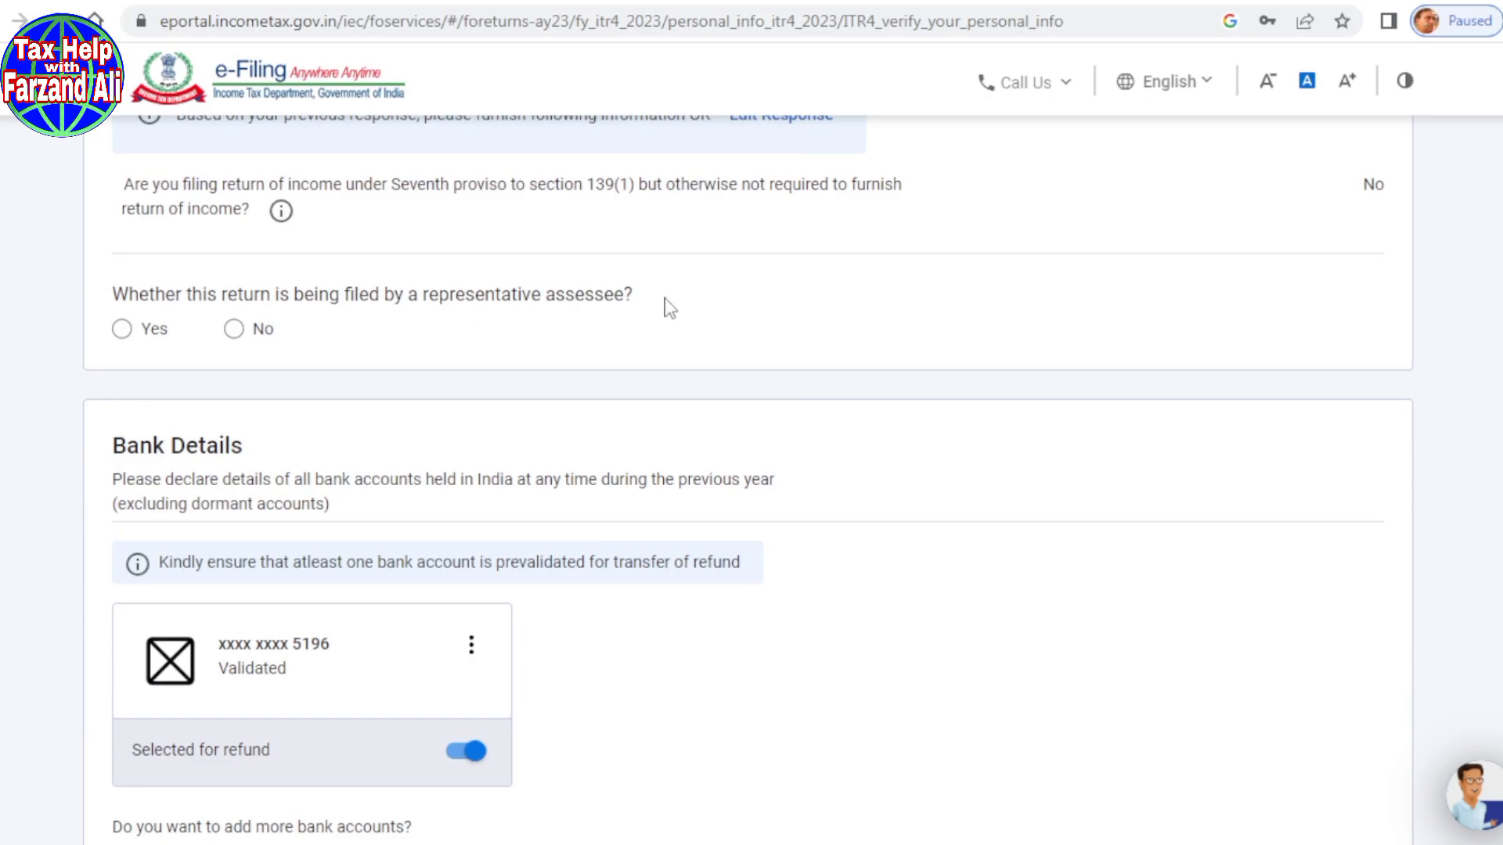
Step: Answer No to the representative assessee question and confirm the Personal Information section
click(235, 331)
scroll(426, 358, down, 3)
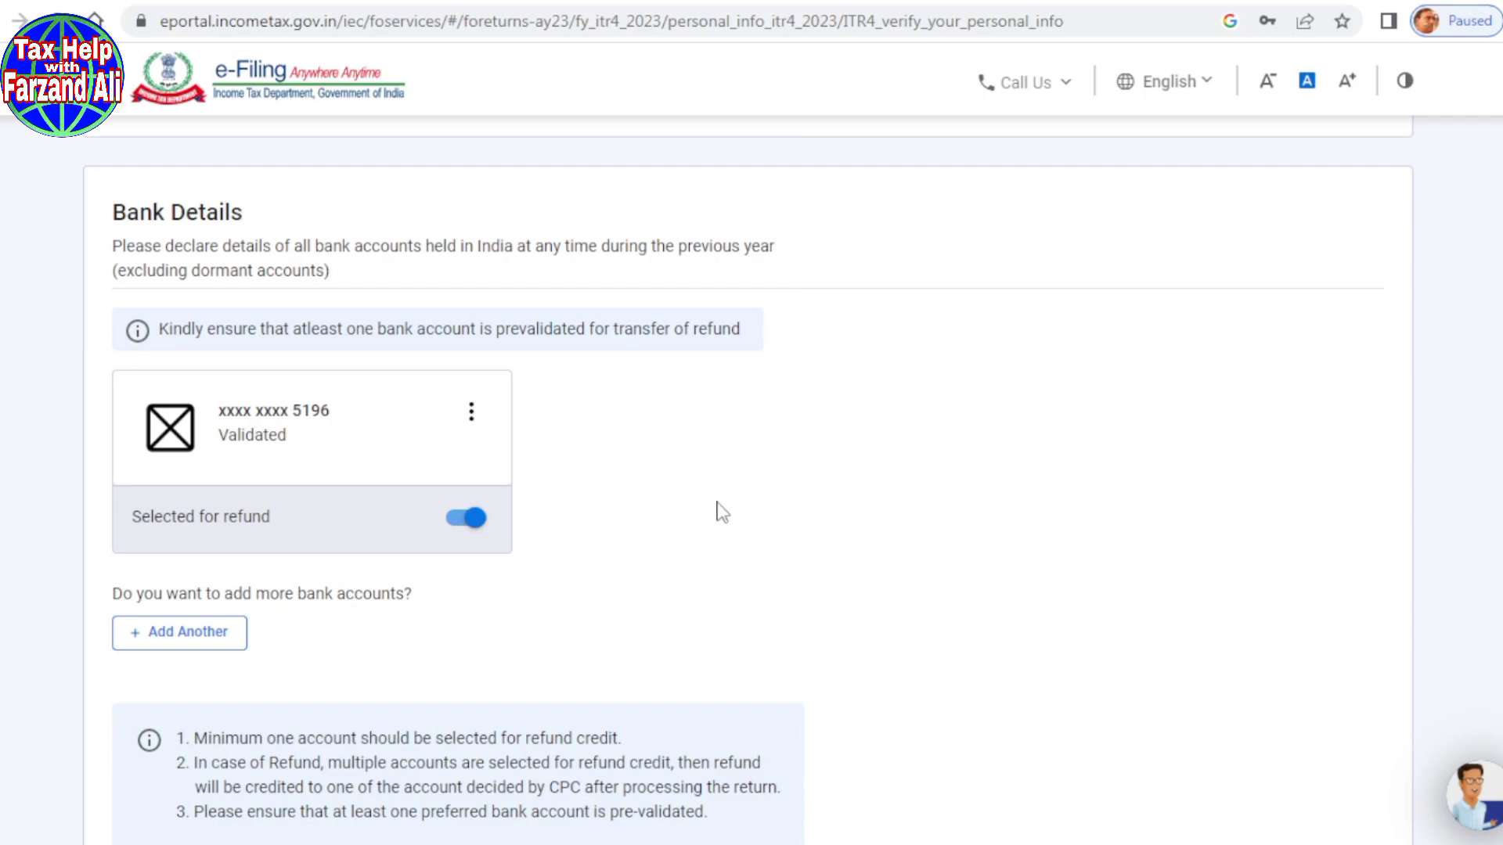
scroll(644, 463, down, 3)
scroll(647, 464, down, 1)
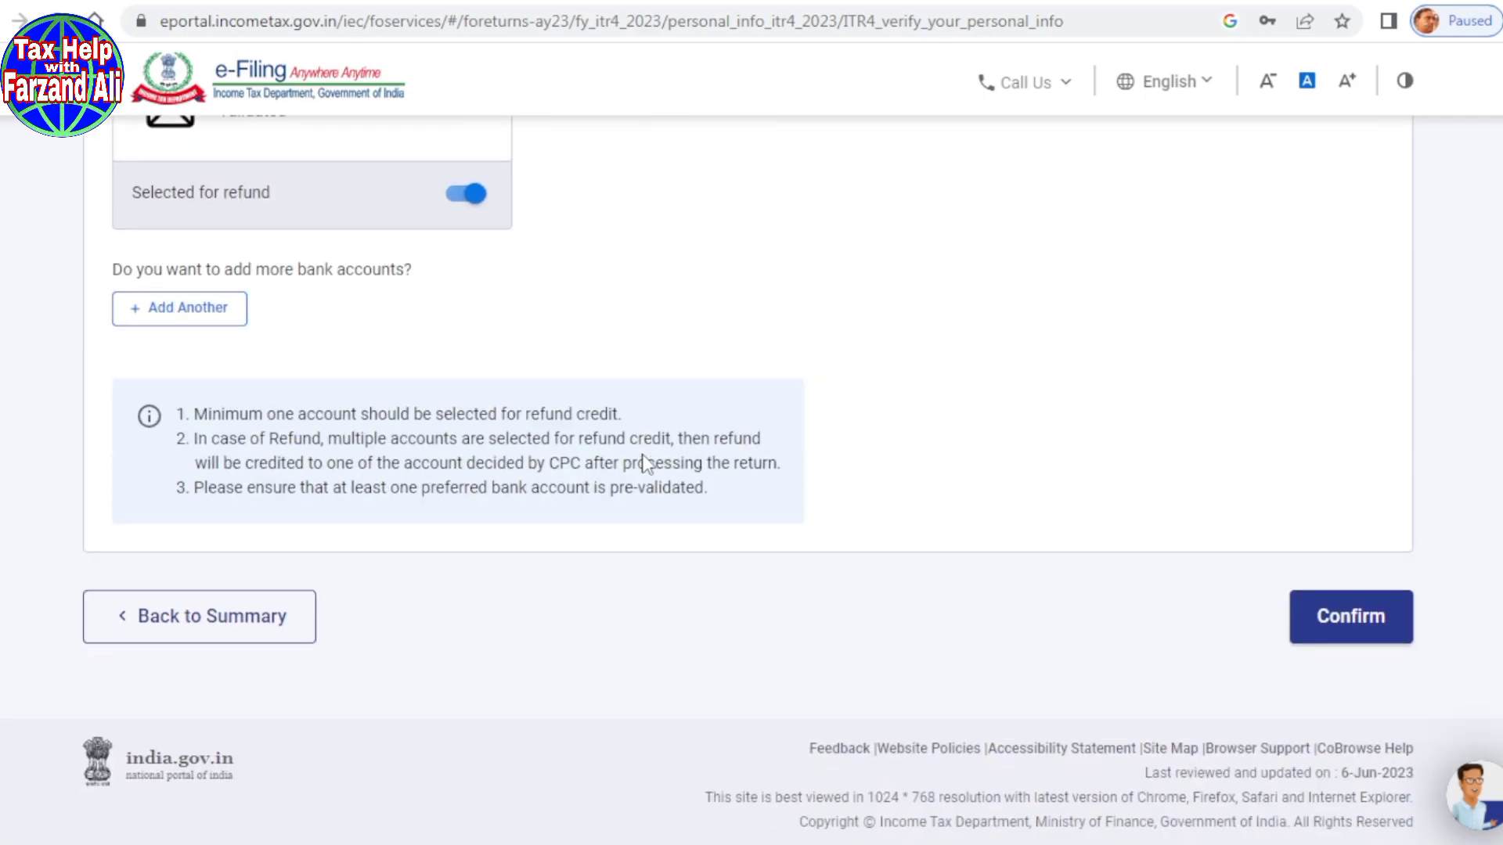
click(1372, 630)
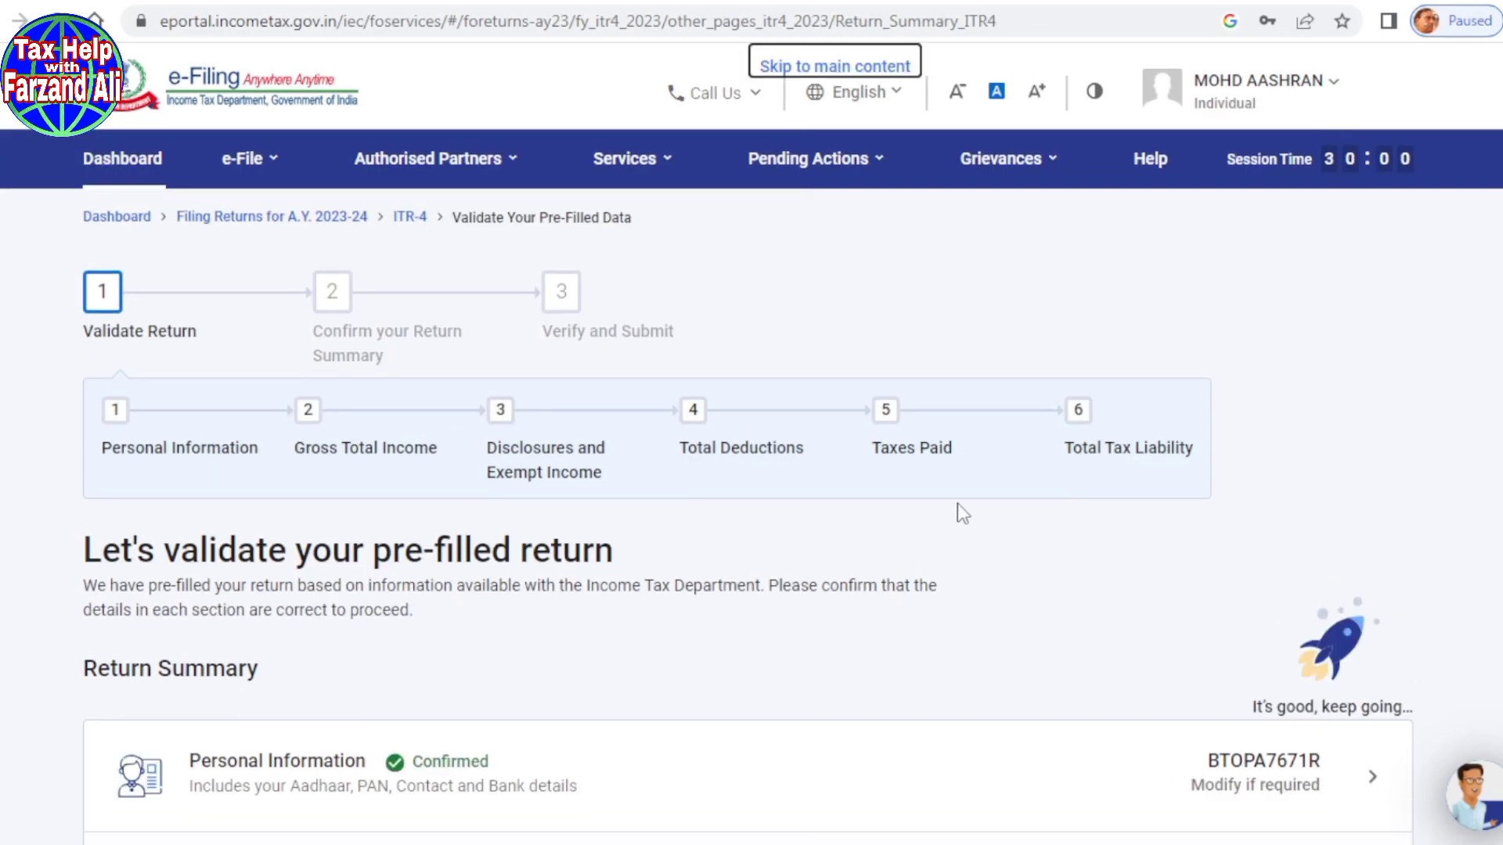
scroll(806, 493, down, 5)
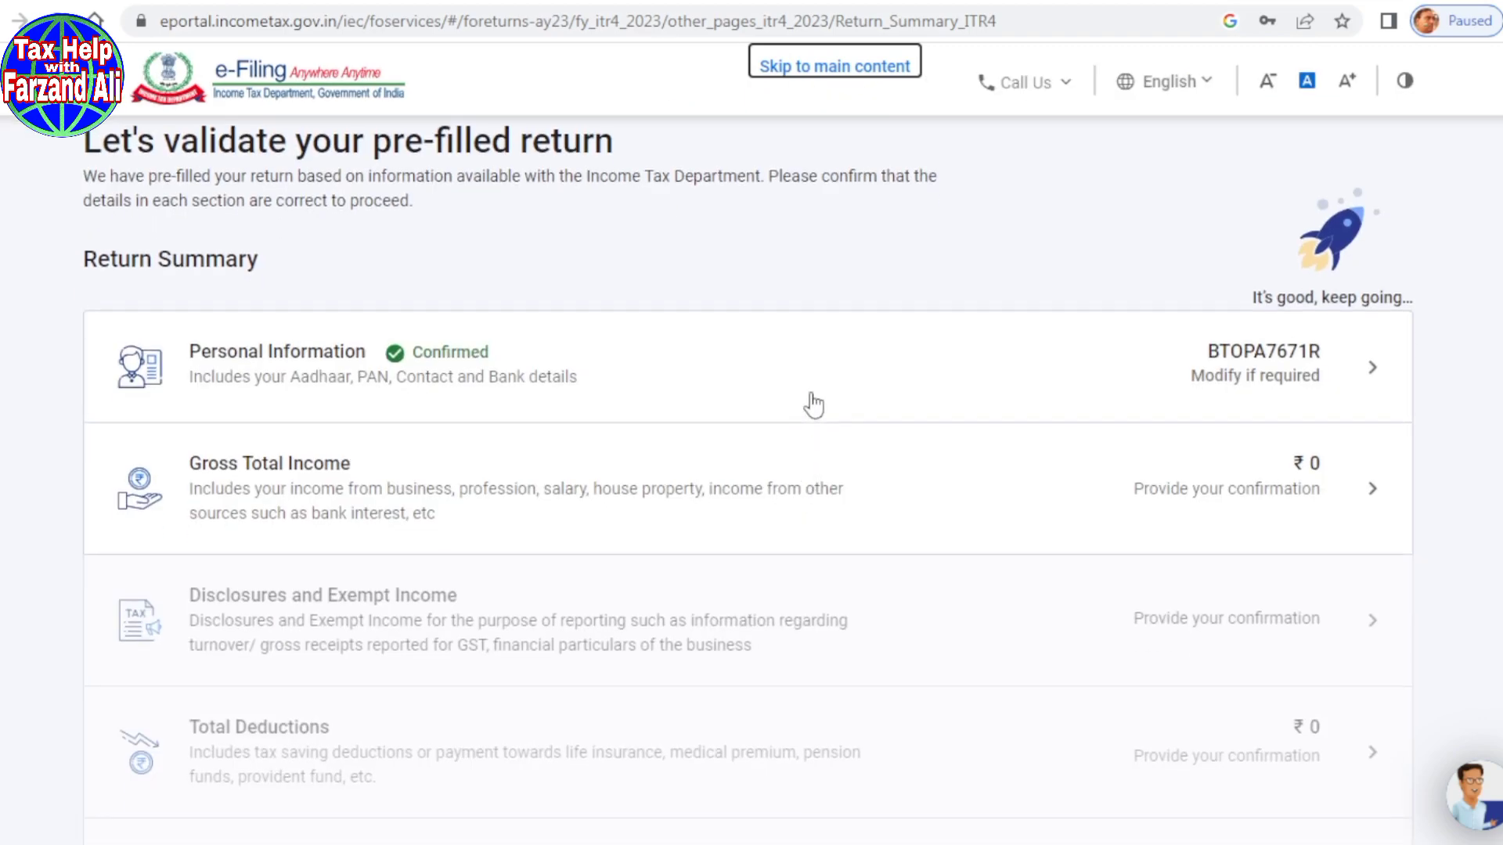
Step: Open the Gross Total Income section from the Return Summary
scroll(808, 406, down, 1)
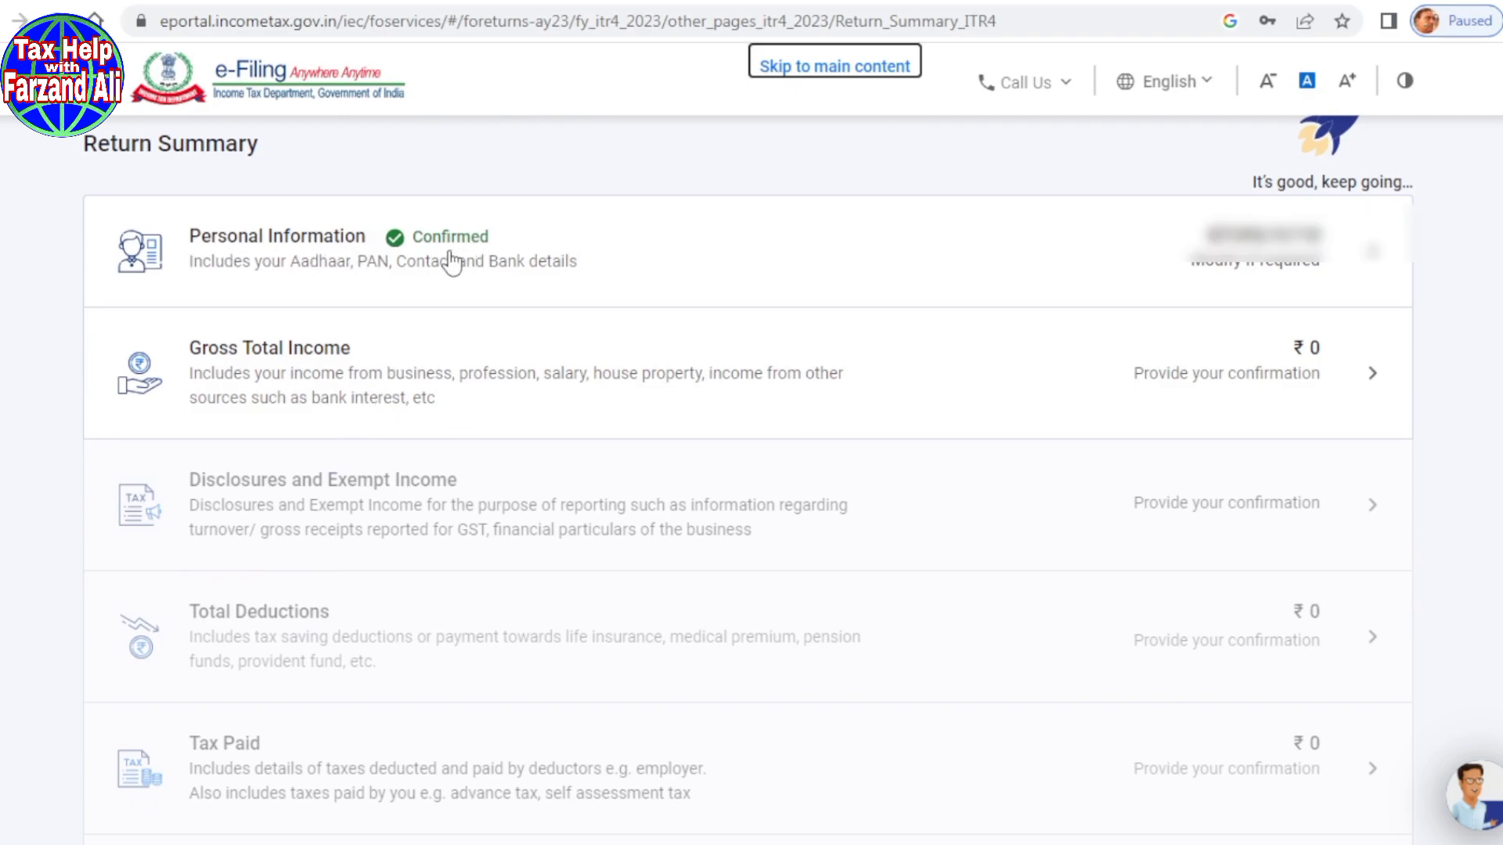
click(317, 382)
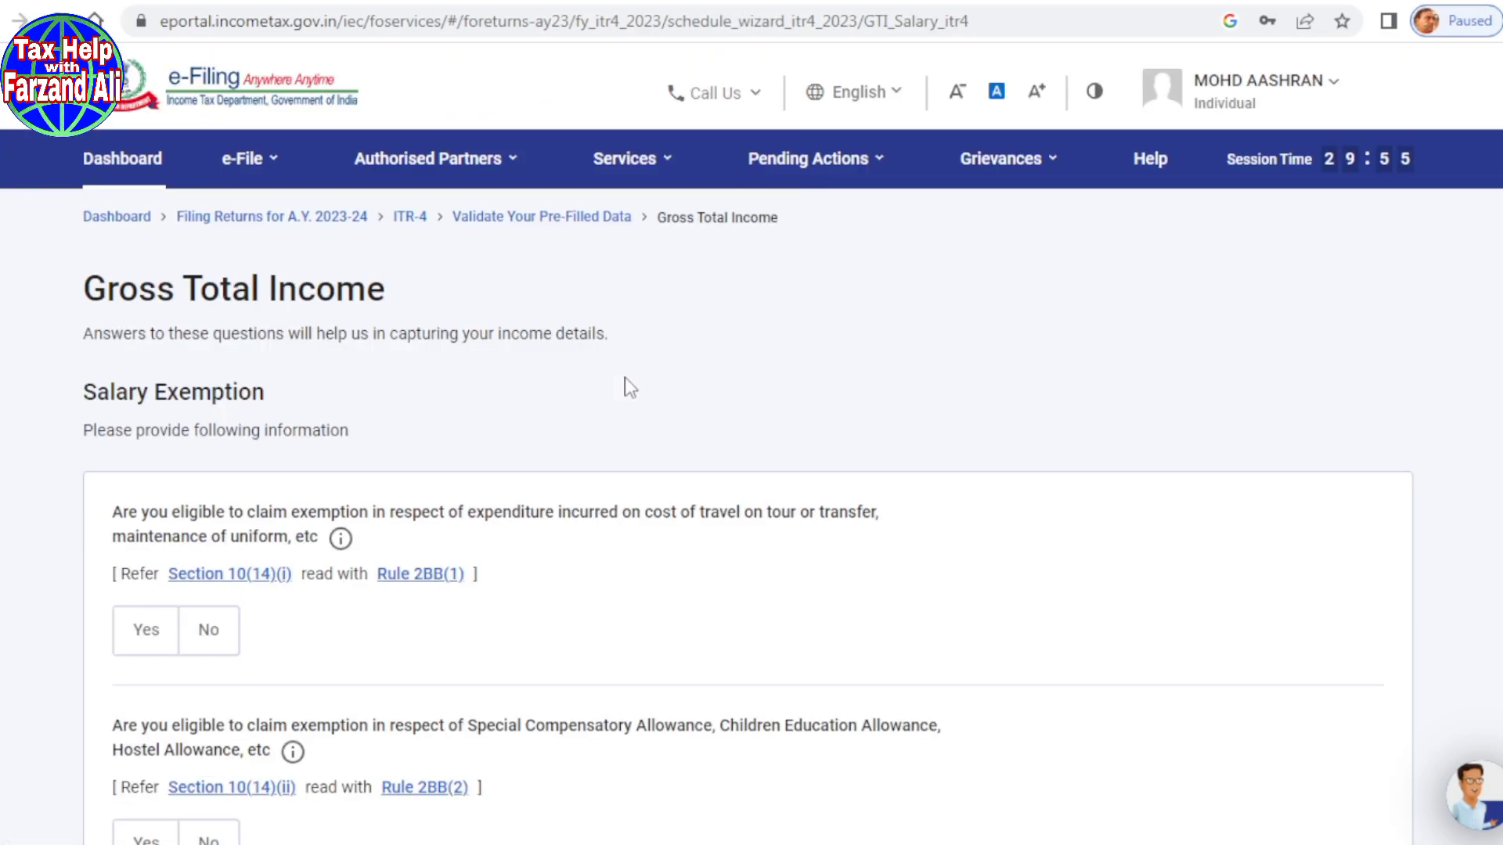
scroll(692, 303, up, 1)
scroll(648, 363, down, 2)
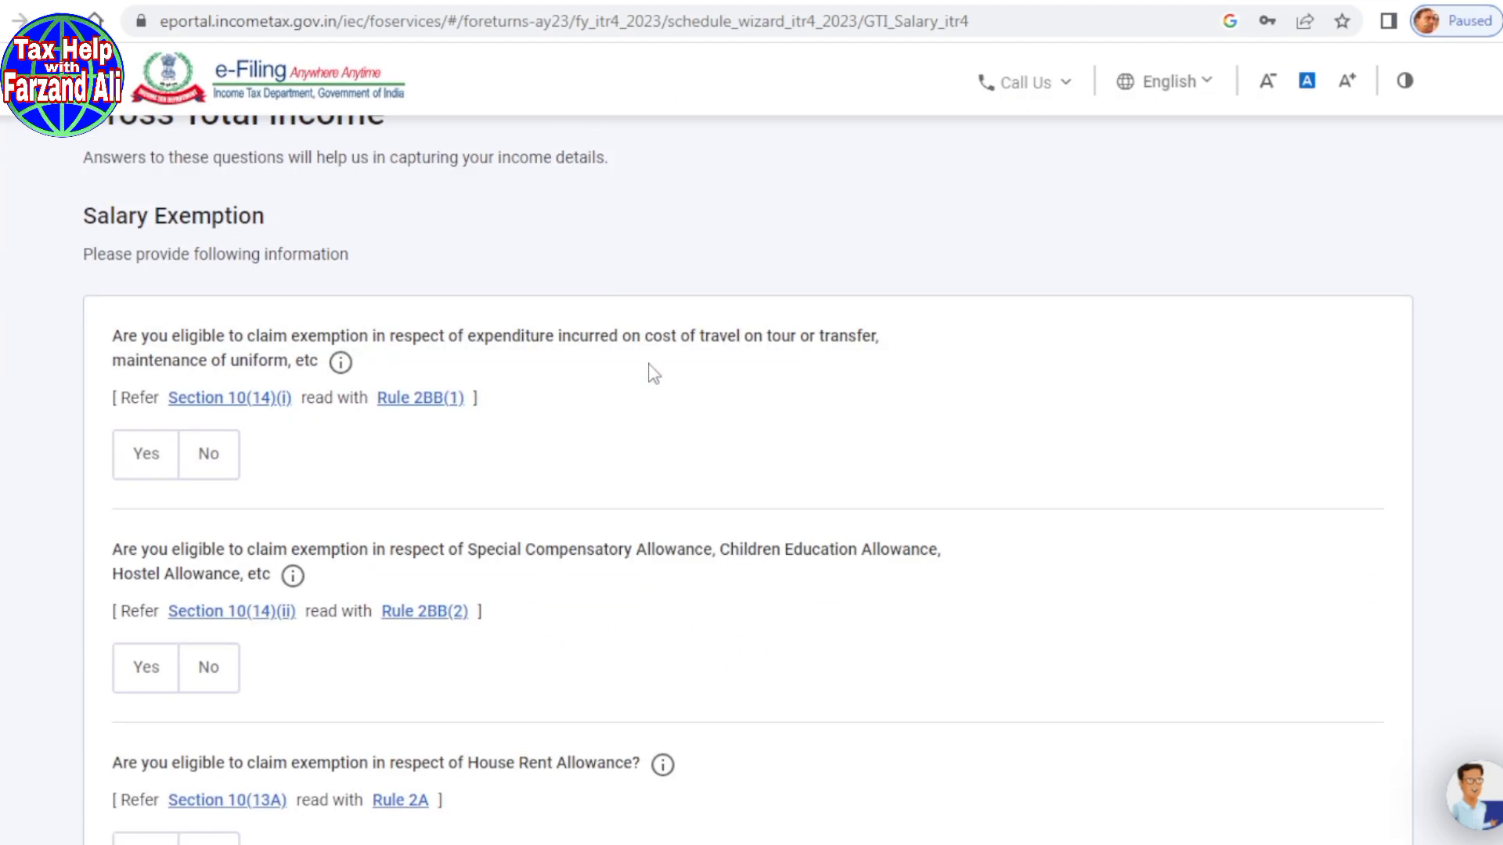
scroll(648, 368, down, 2)
Step: Answer No for travel/uniform, special allowance, HRA, LTA and other salary exemptions, then continue
click(212, 338)
click(208, 550)
scroll(692, 479, down, 3)
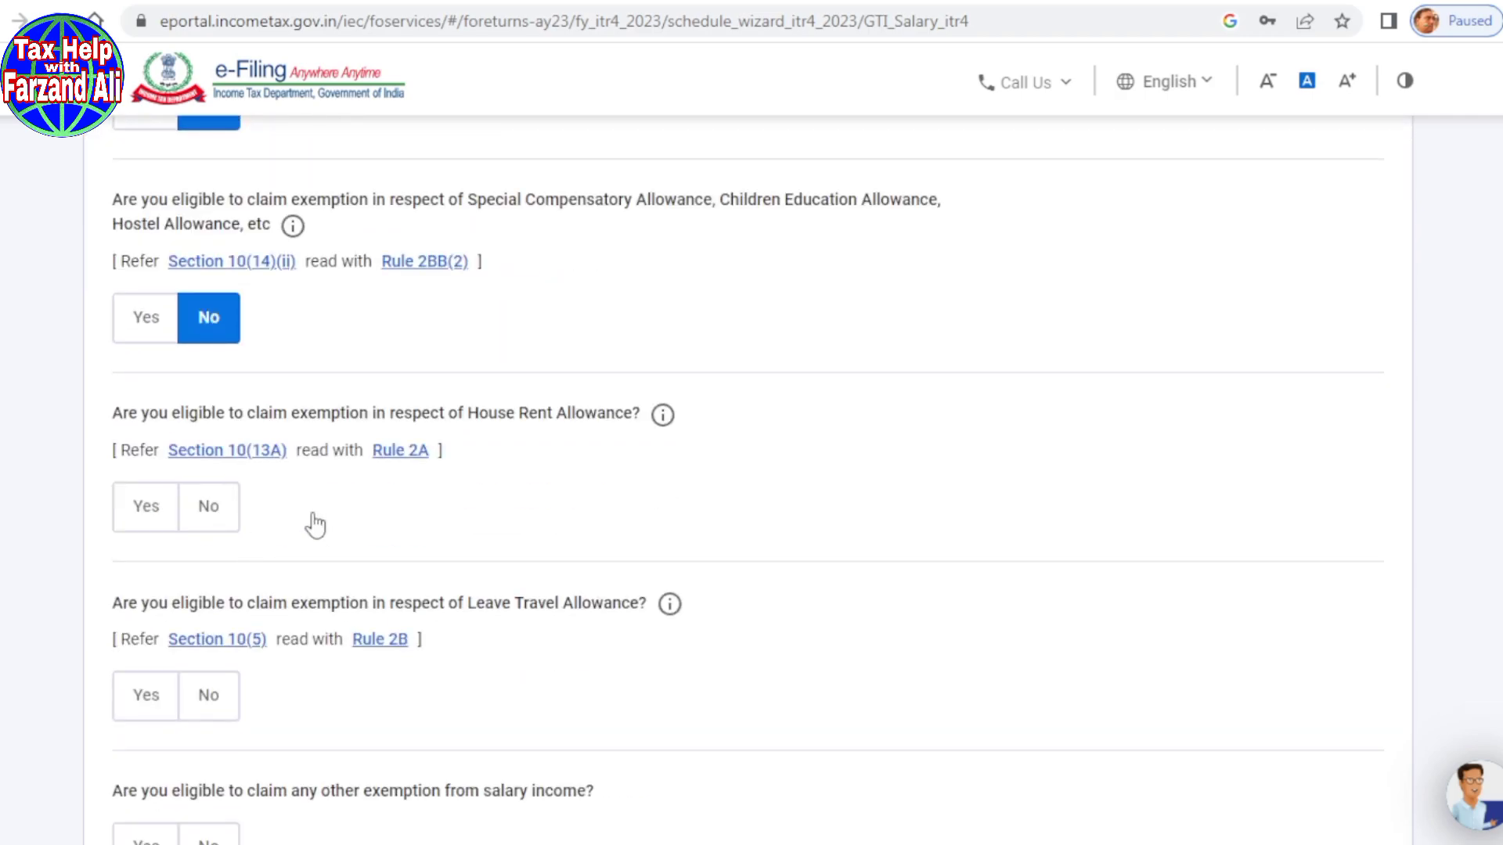
click(234, 517)
scroll(227, 501, down, 3)
click(214, 467)
click(212, 626)
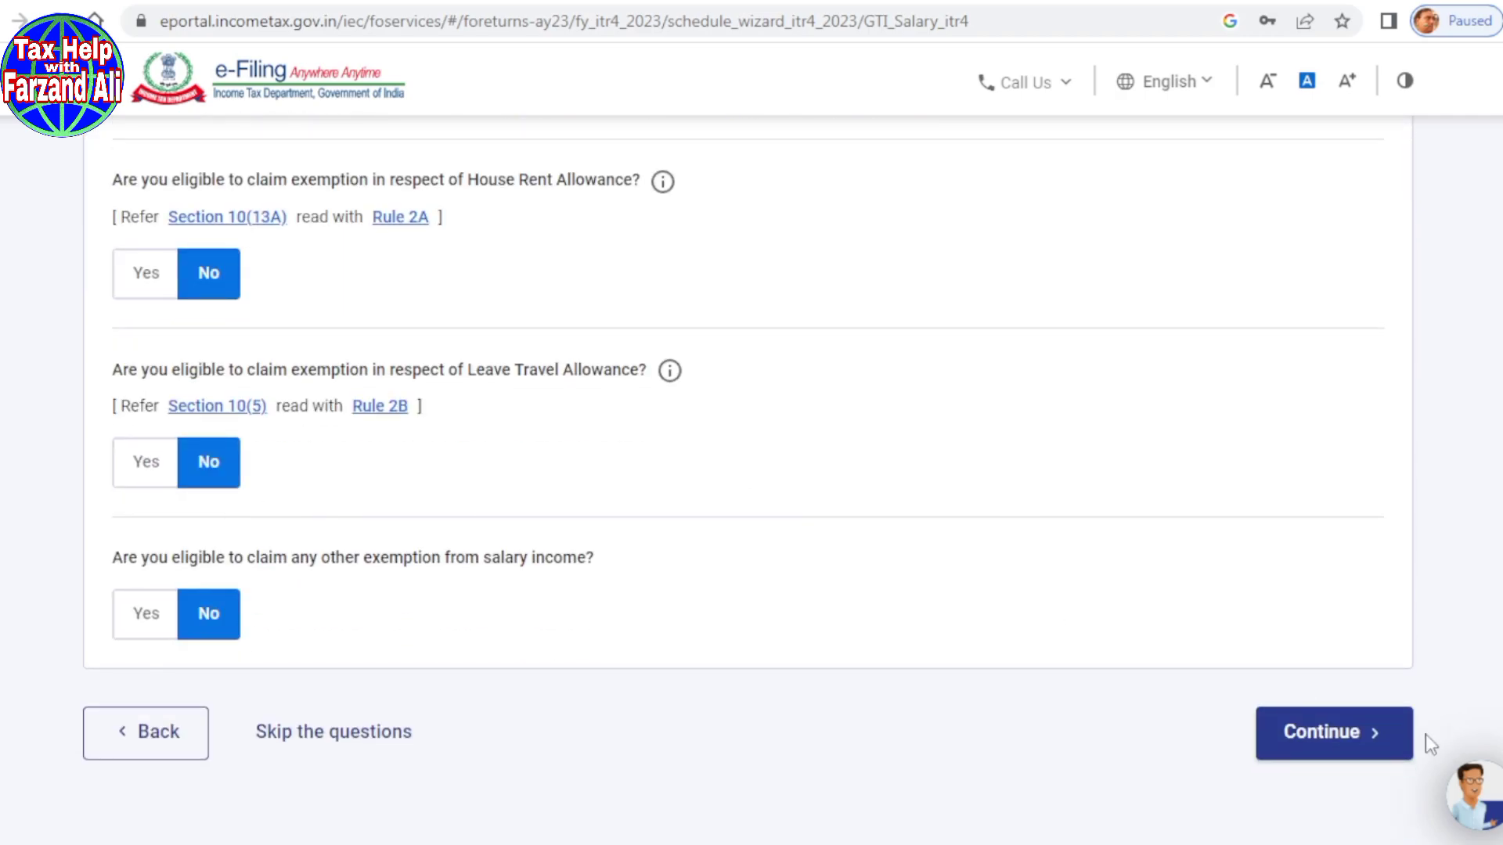
click(1346, 735)
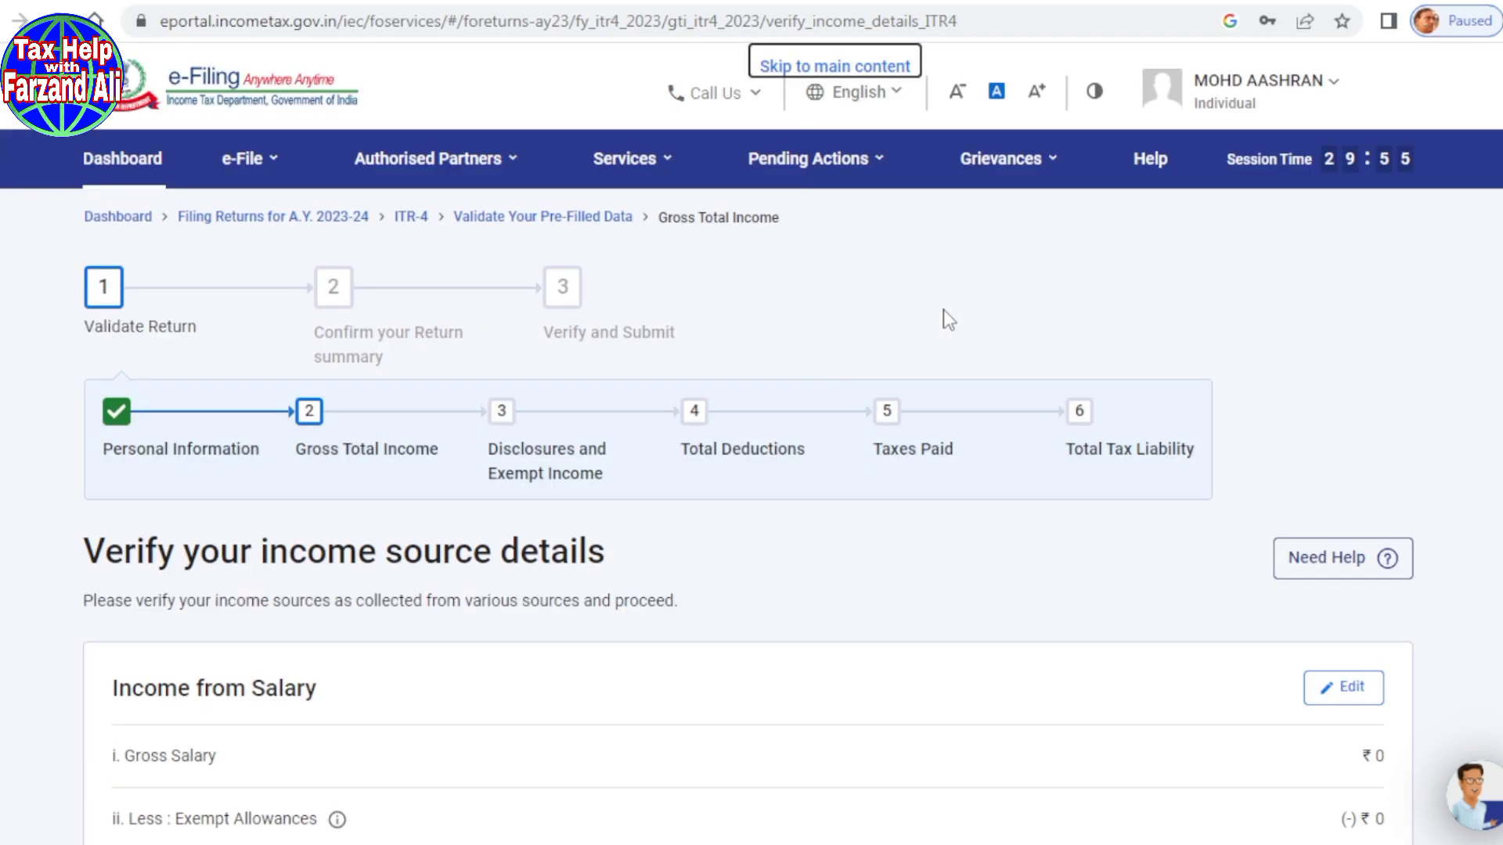
scroll(775, 396, down, 2)
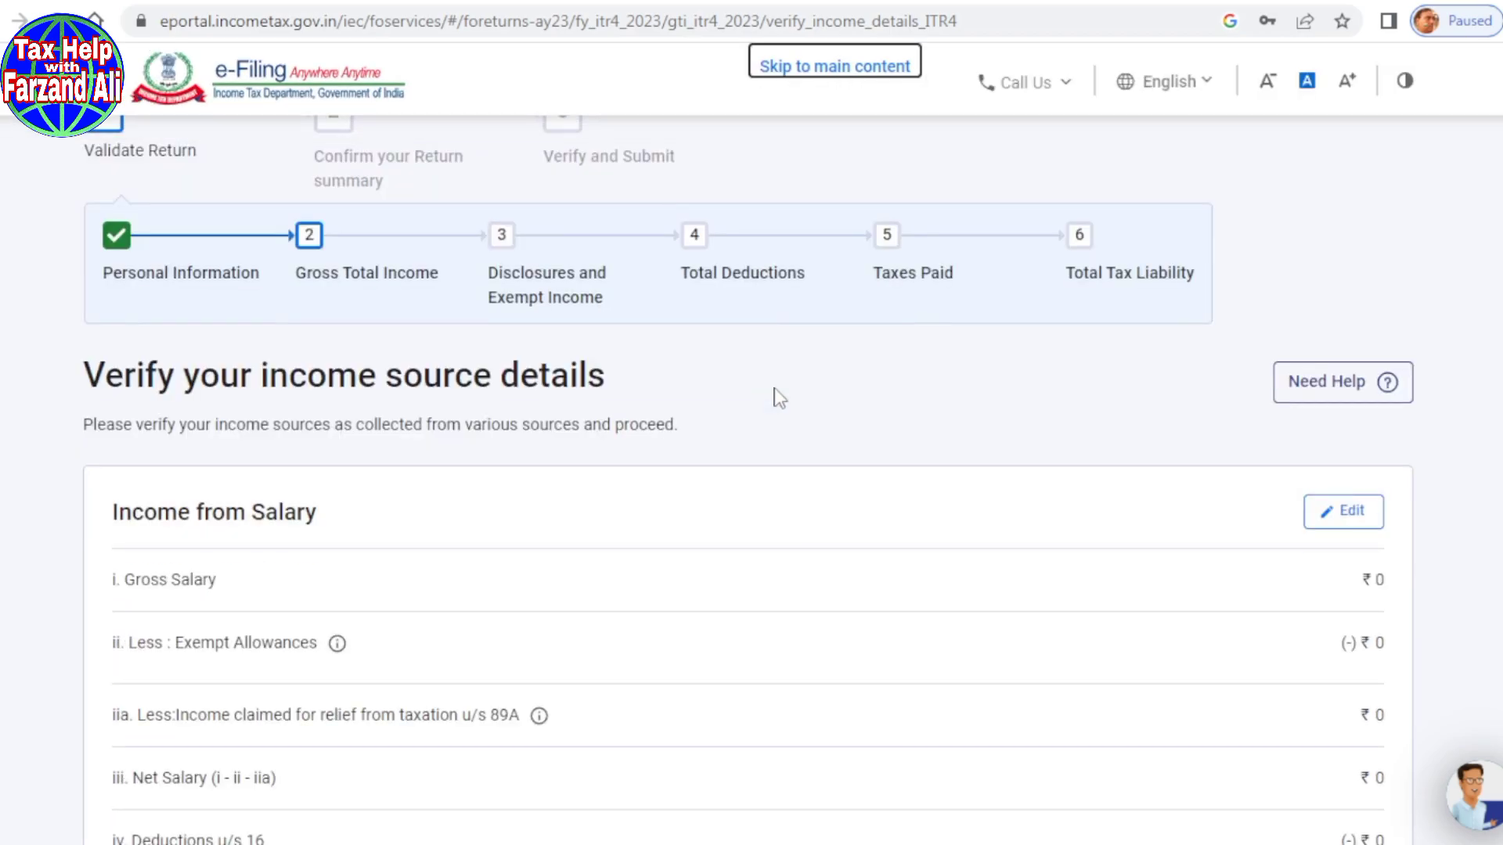
scroll(779, 398, down, 1)
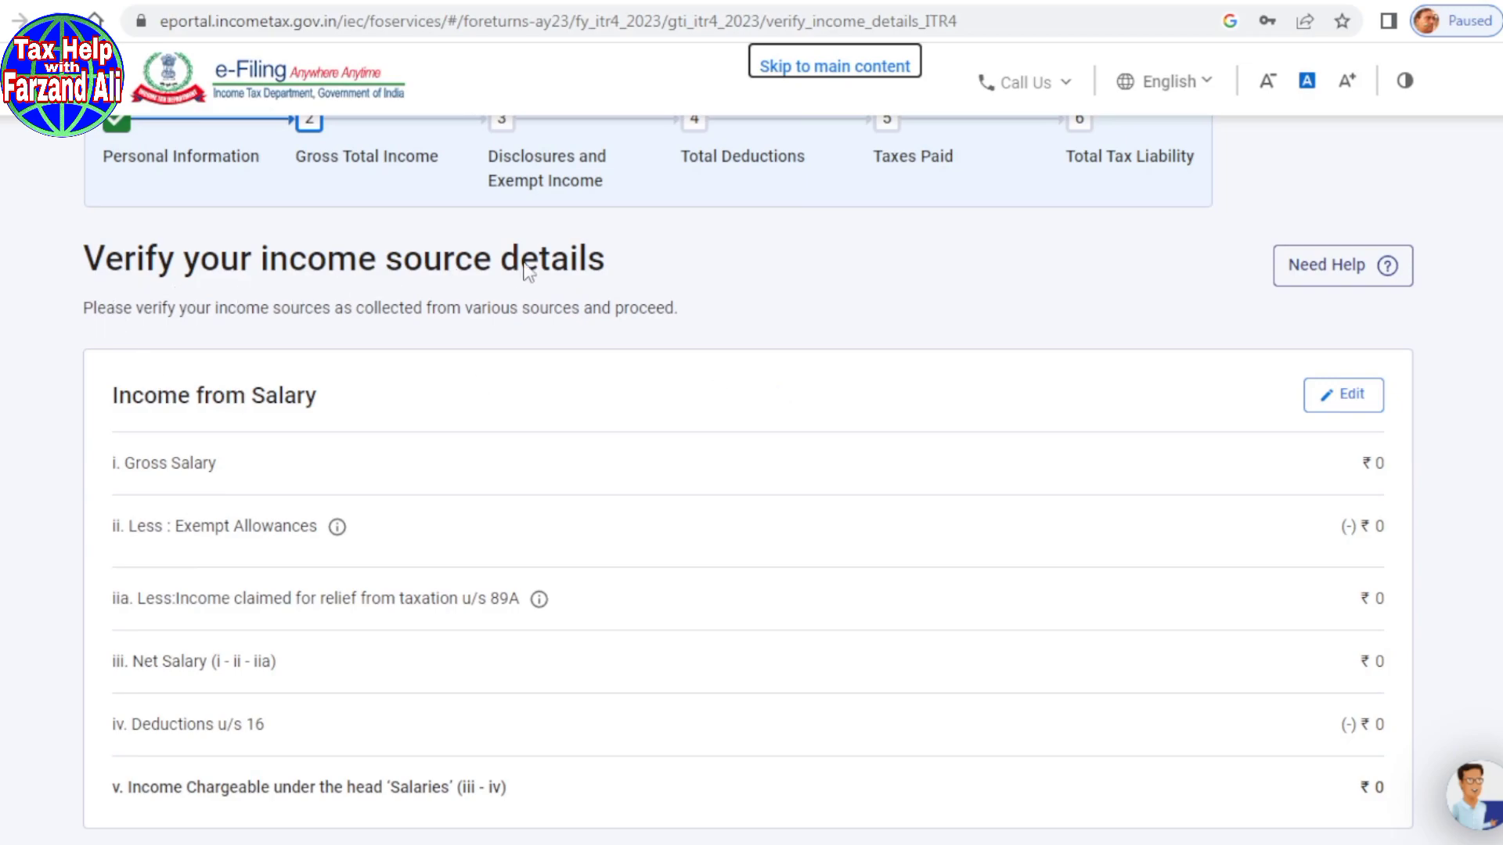
scroll(743, 343, down, 1)
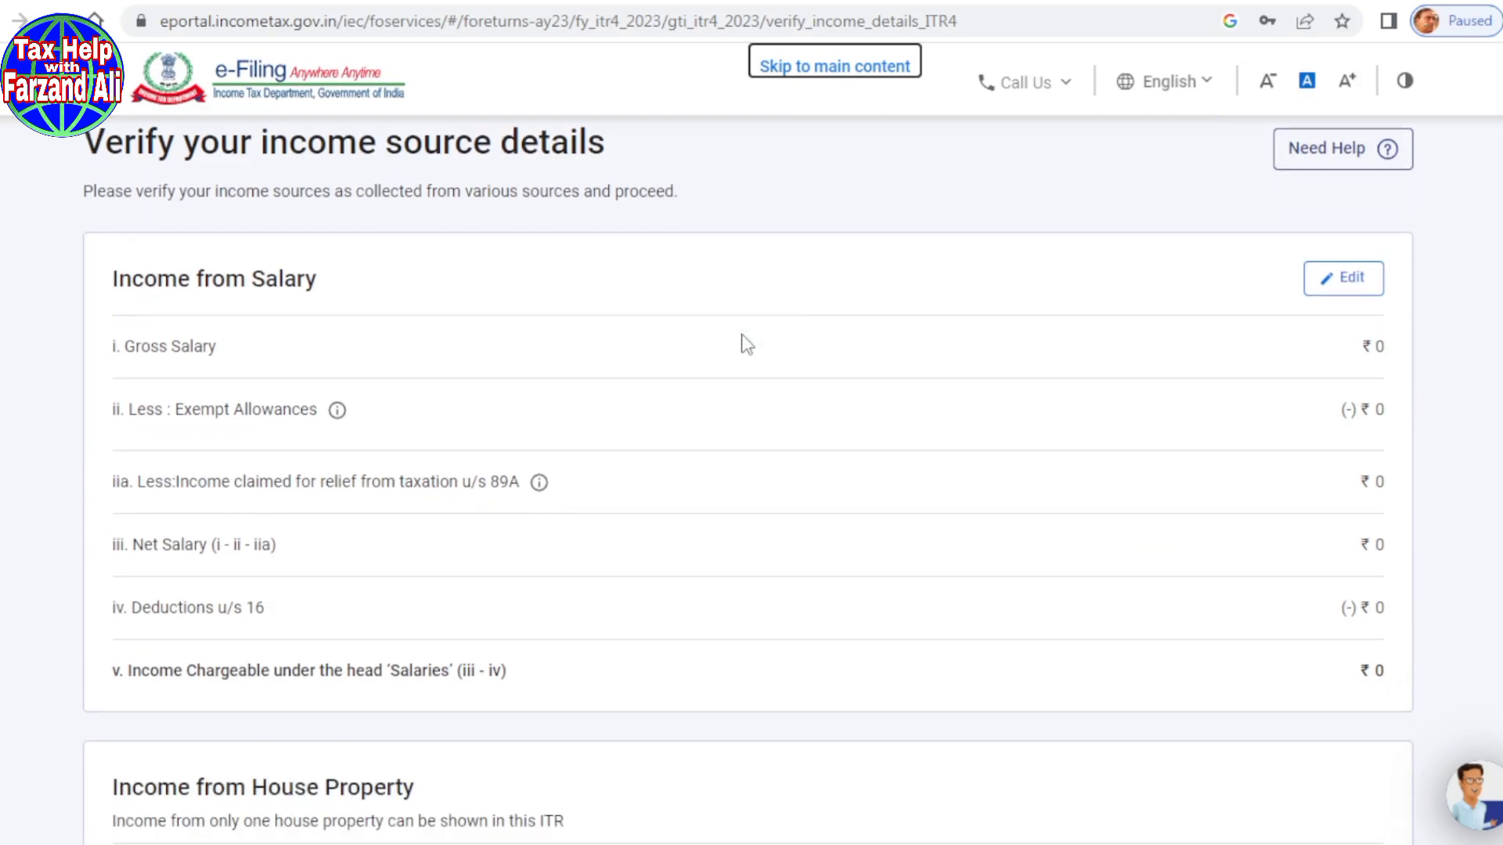
scroll(748, 344, down, 4)
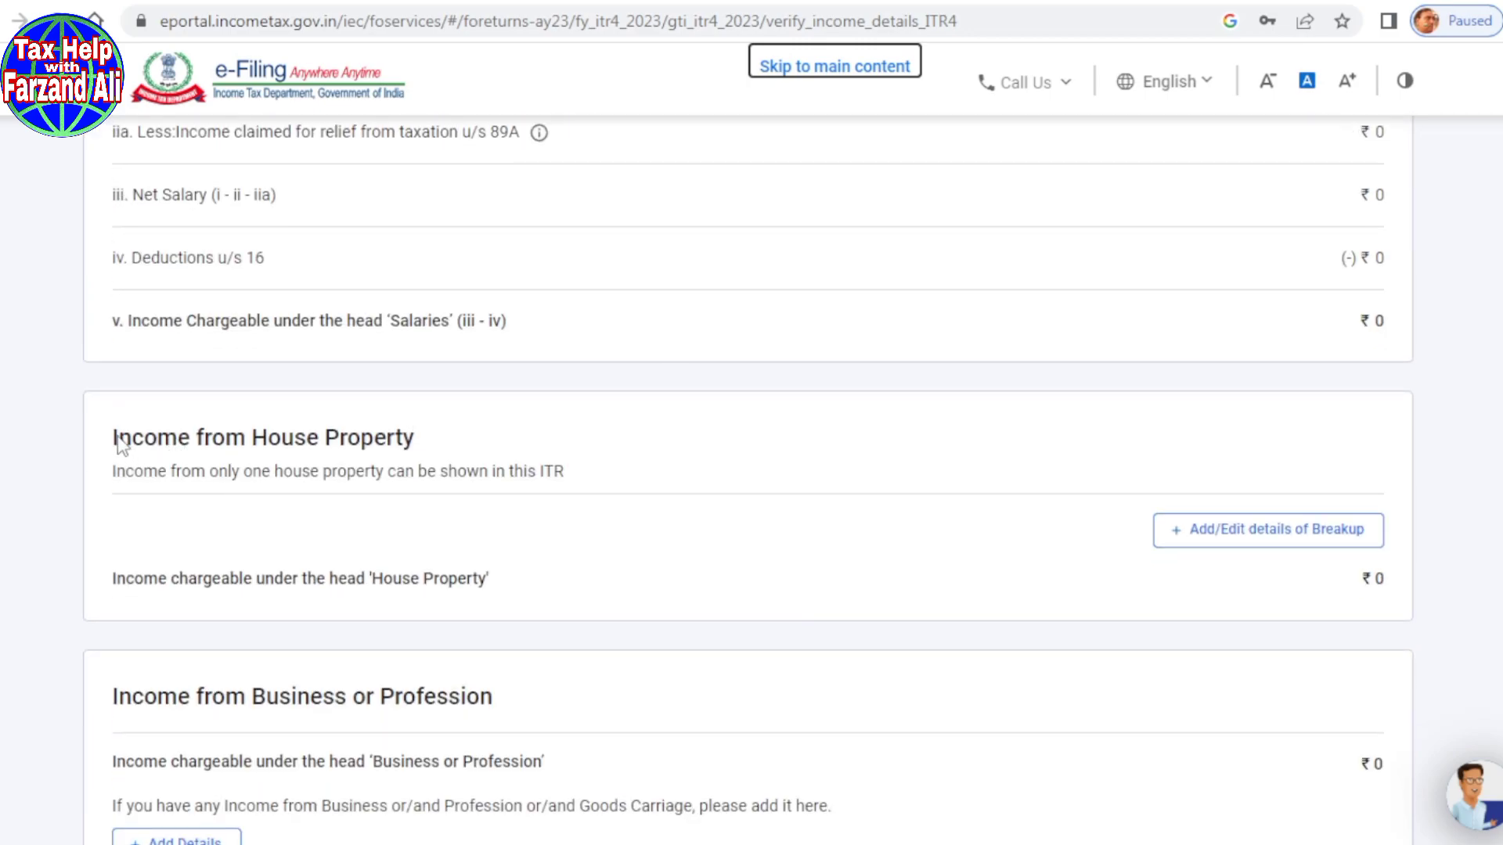
drag(119, 439, 436, 450)
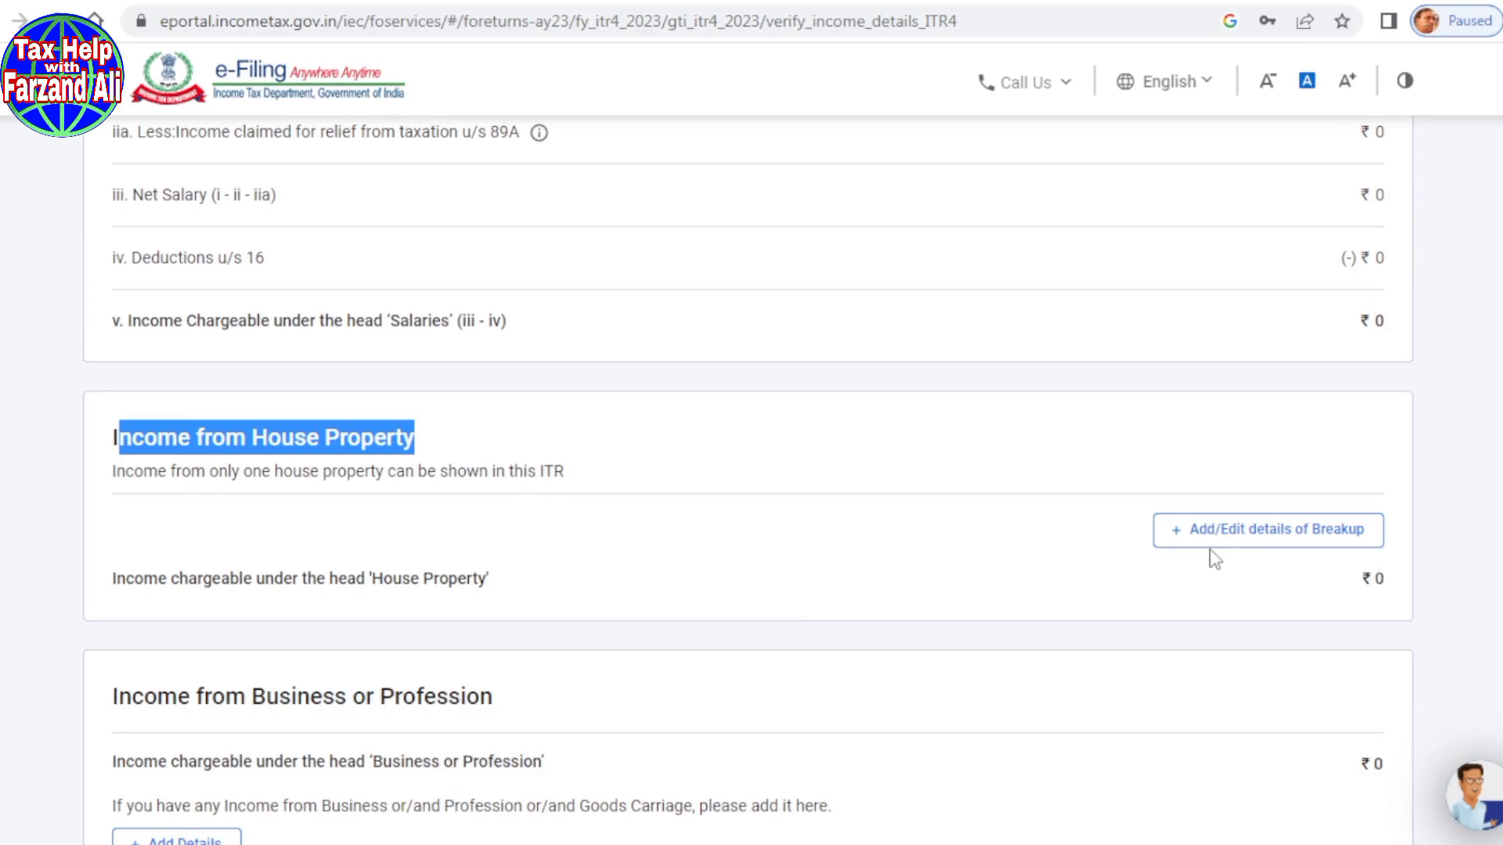
scroll(764, 587, up, 5)
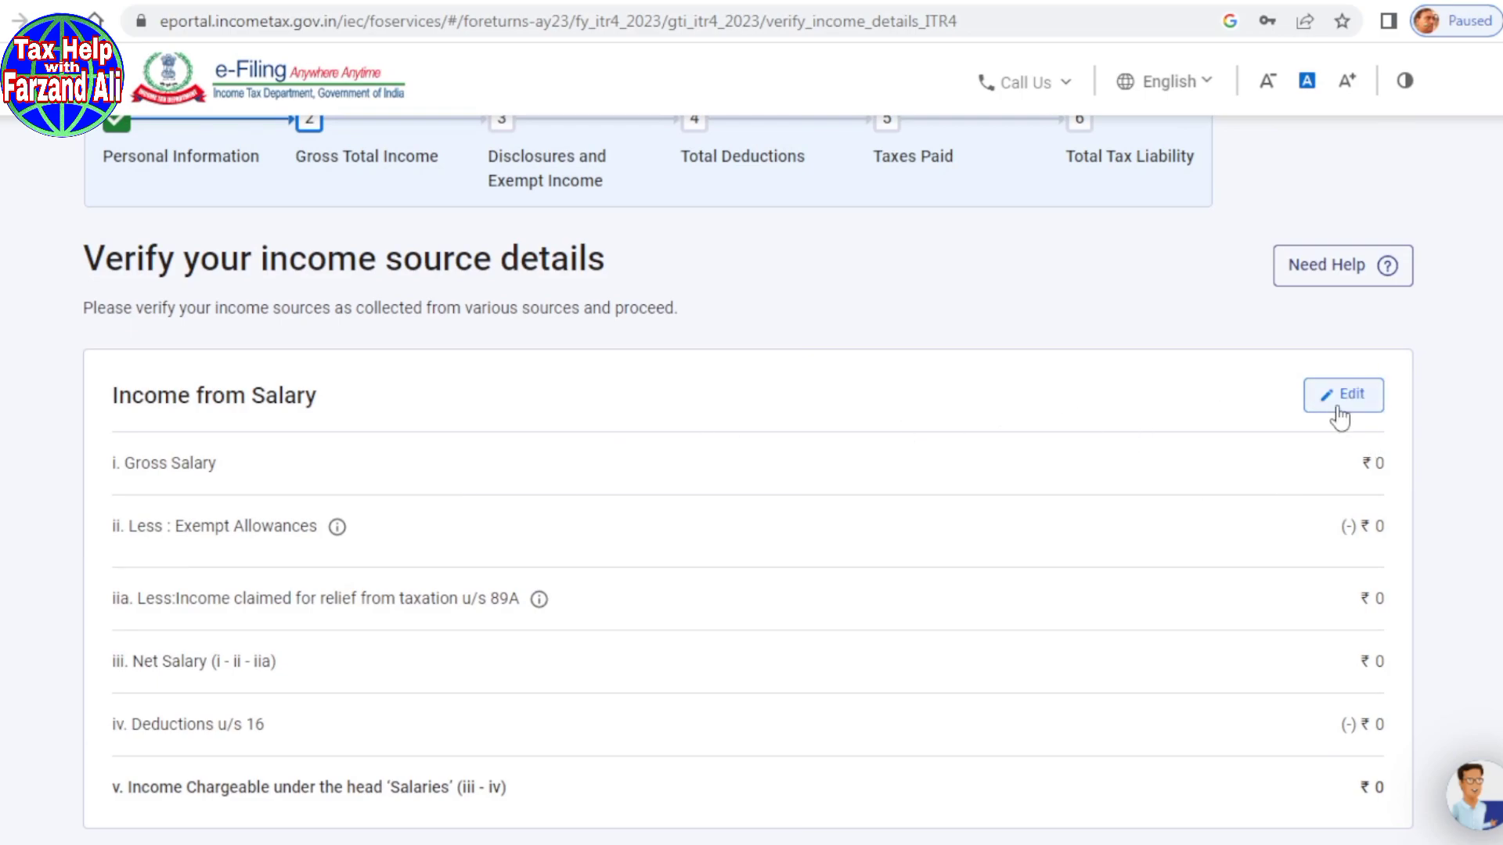
scroll(814, 481, down, 5)
scroll(806, 481, down, 4)
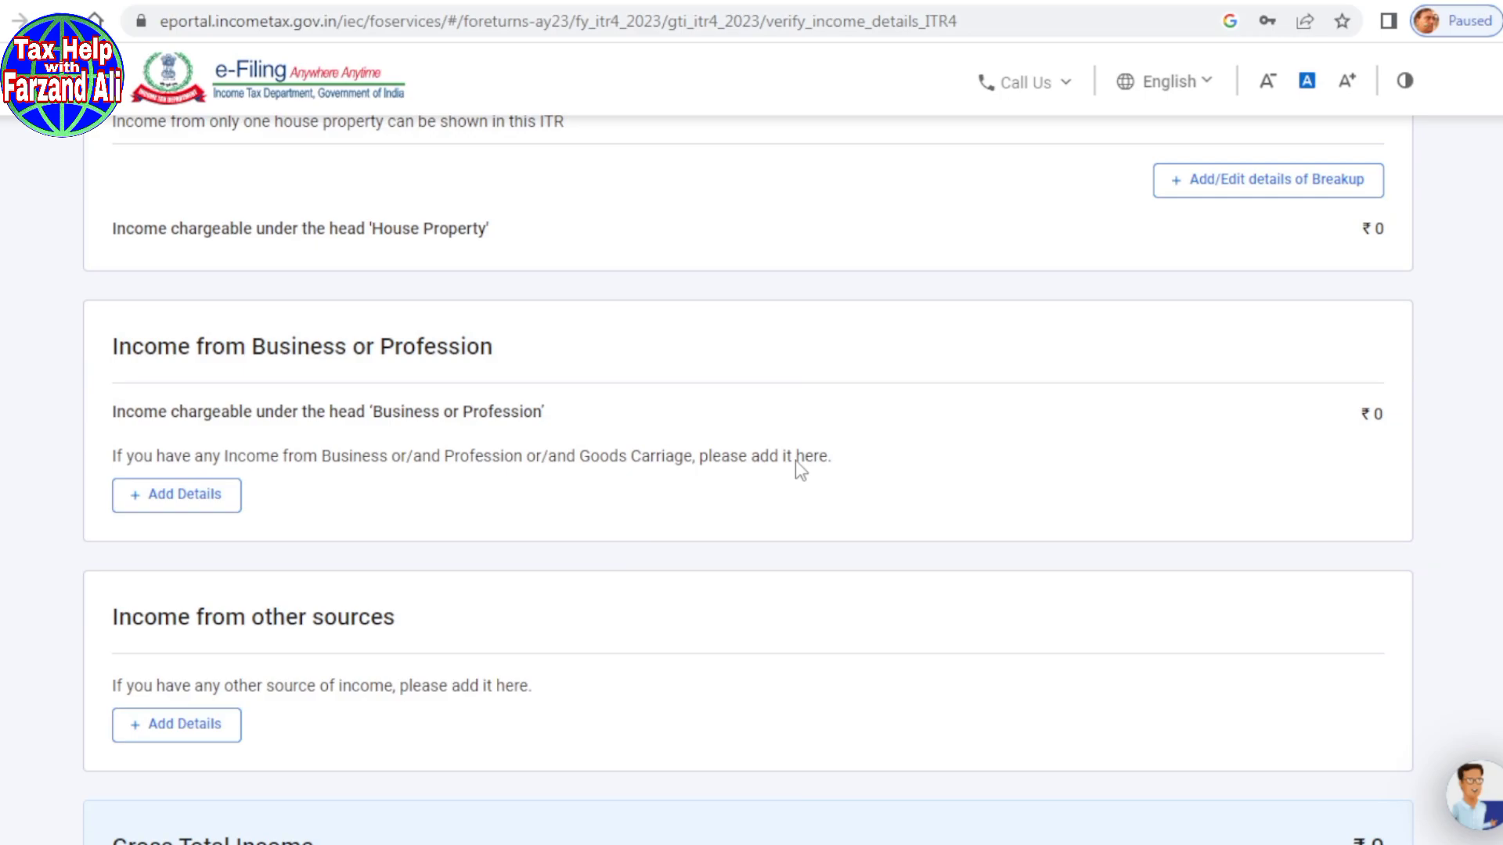
scroll(795, 461, down, 1)
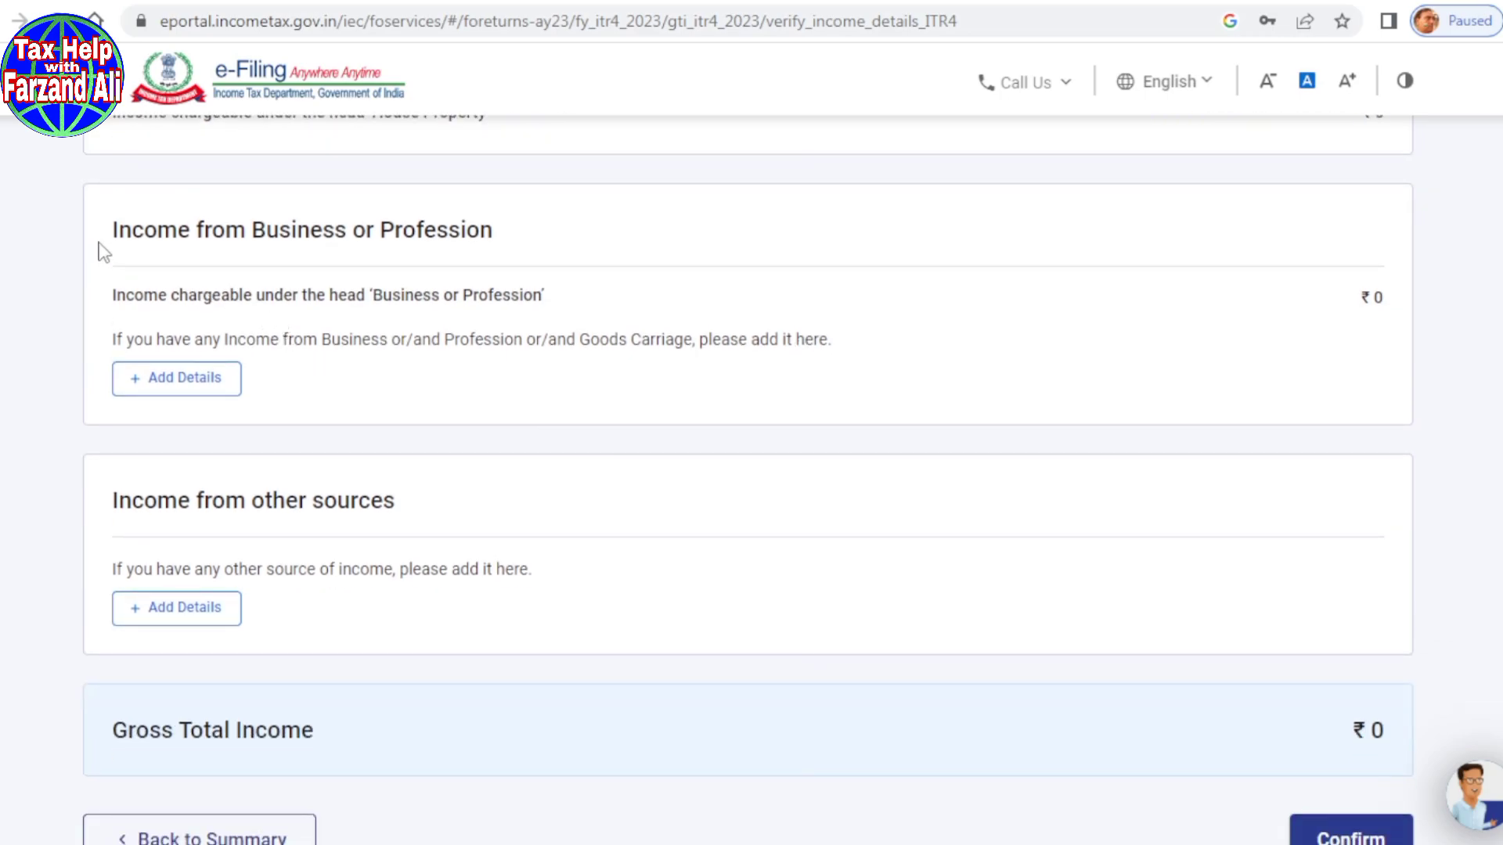
drag(396, 237, 537, 241)
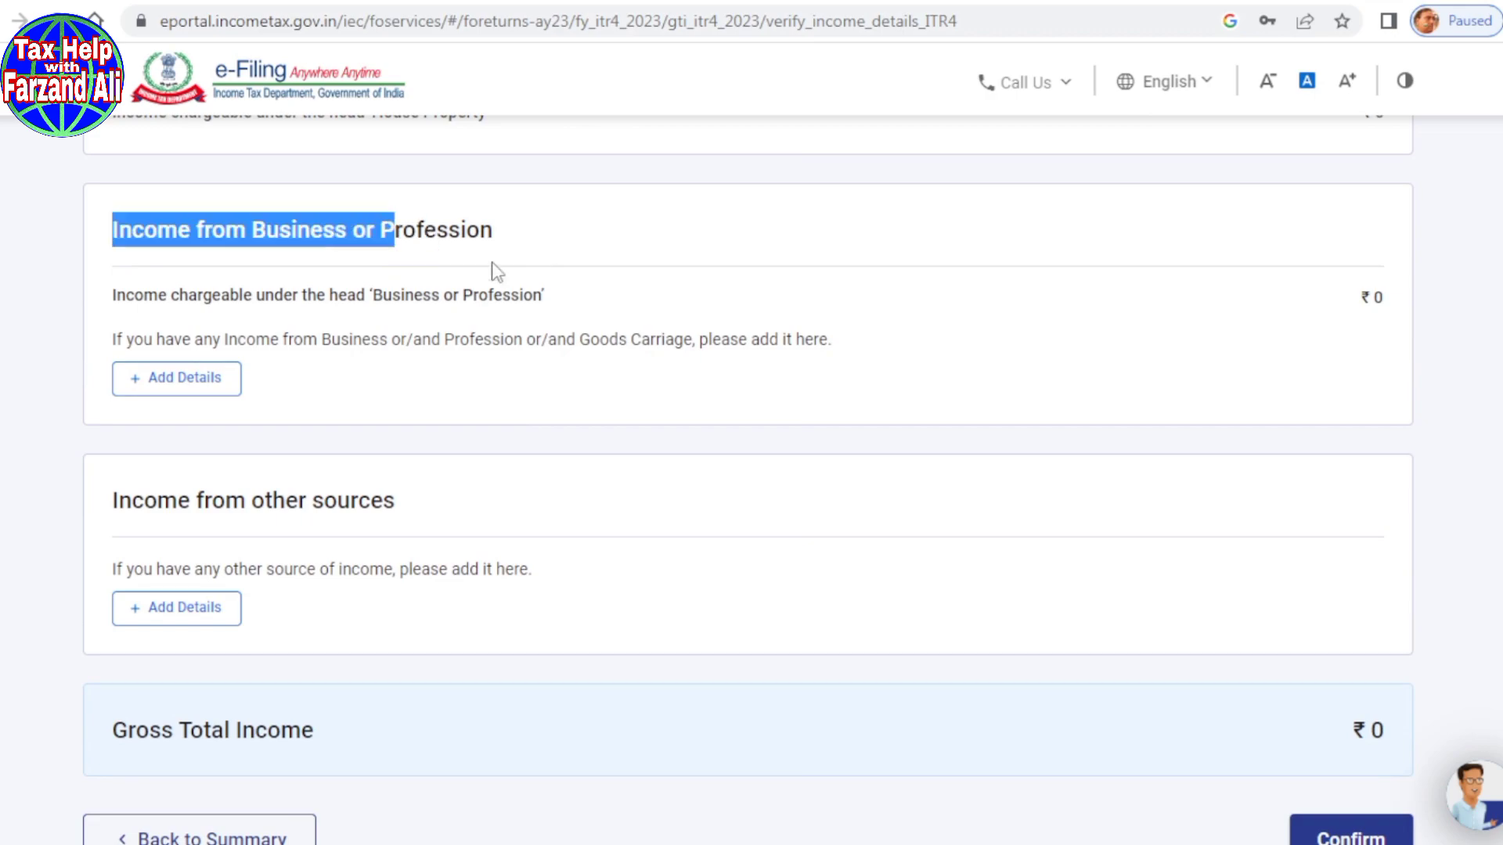
Step: Start a new Business or Profession entry and enter the business name
click(185, 389)
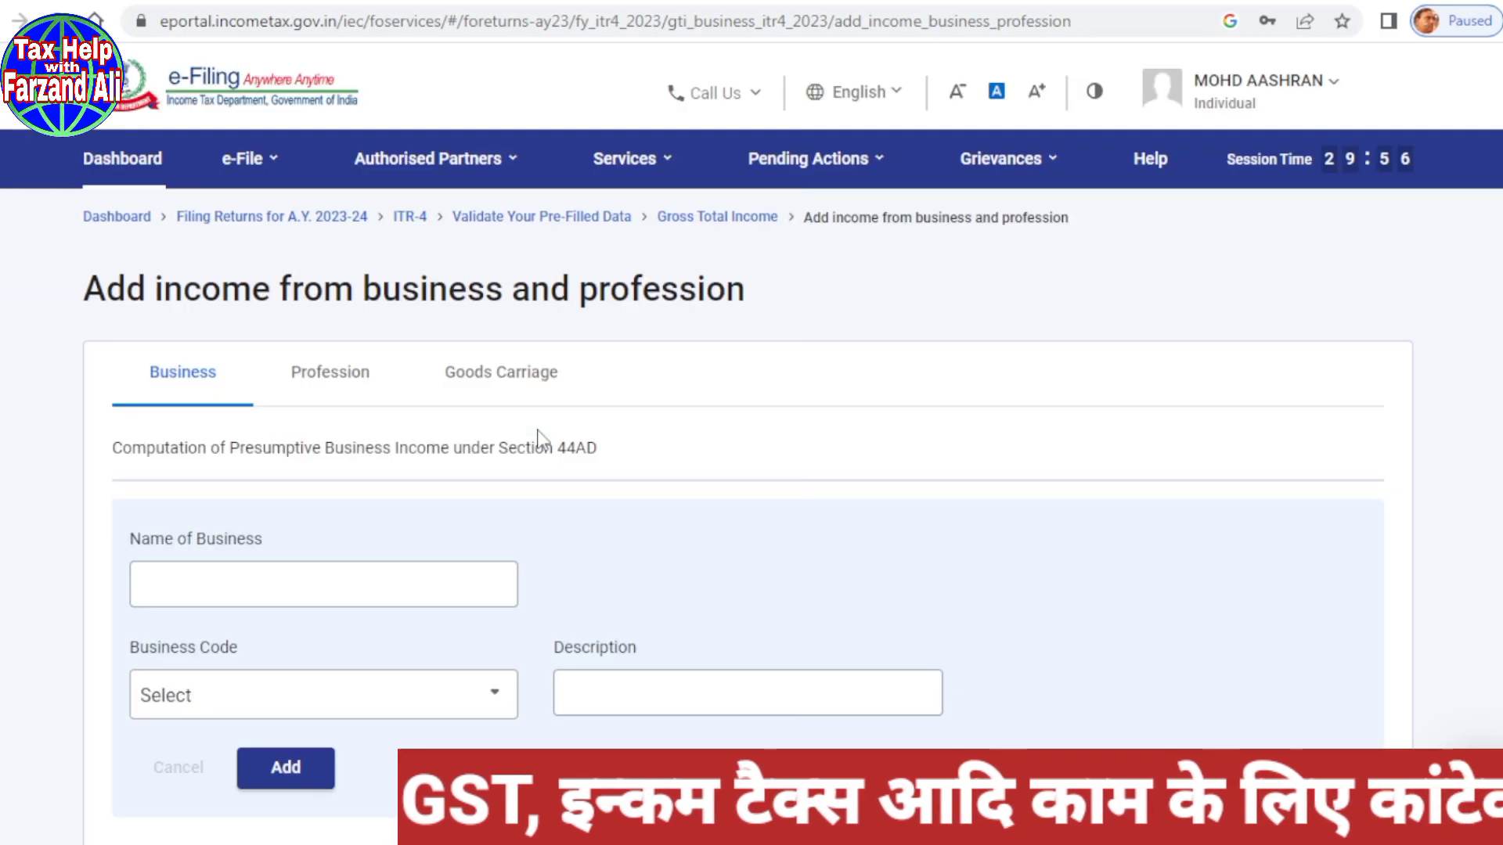
scroll(739, 439, down, 2)
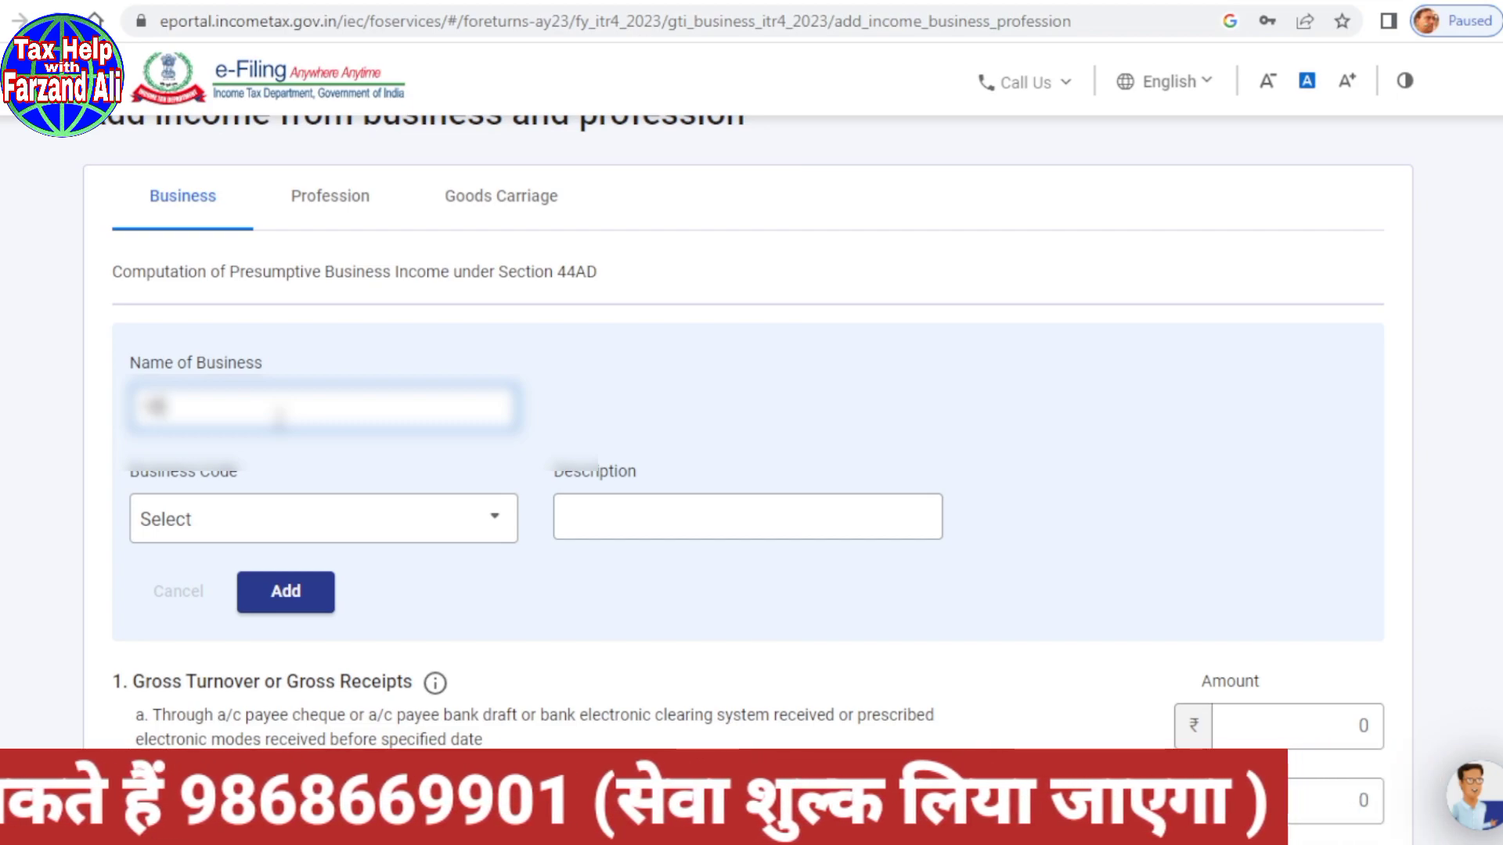
text(xxxxx)
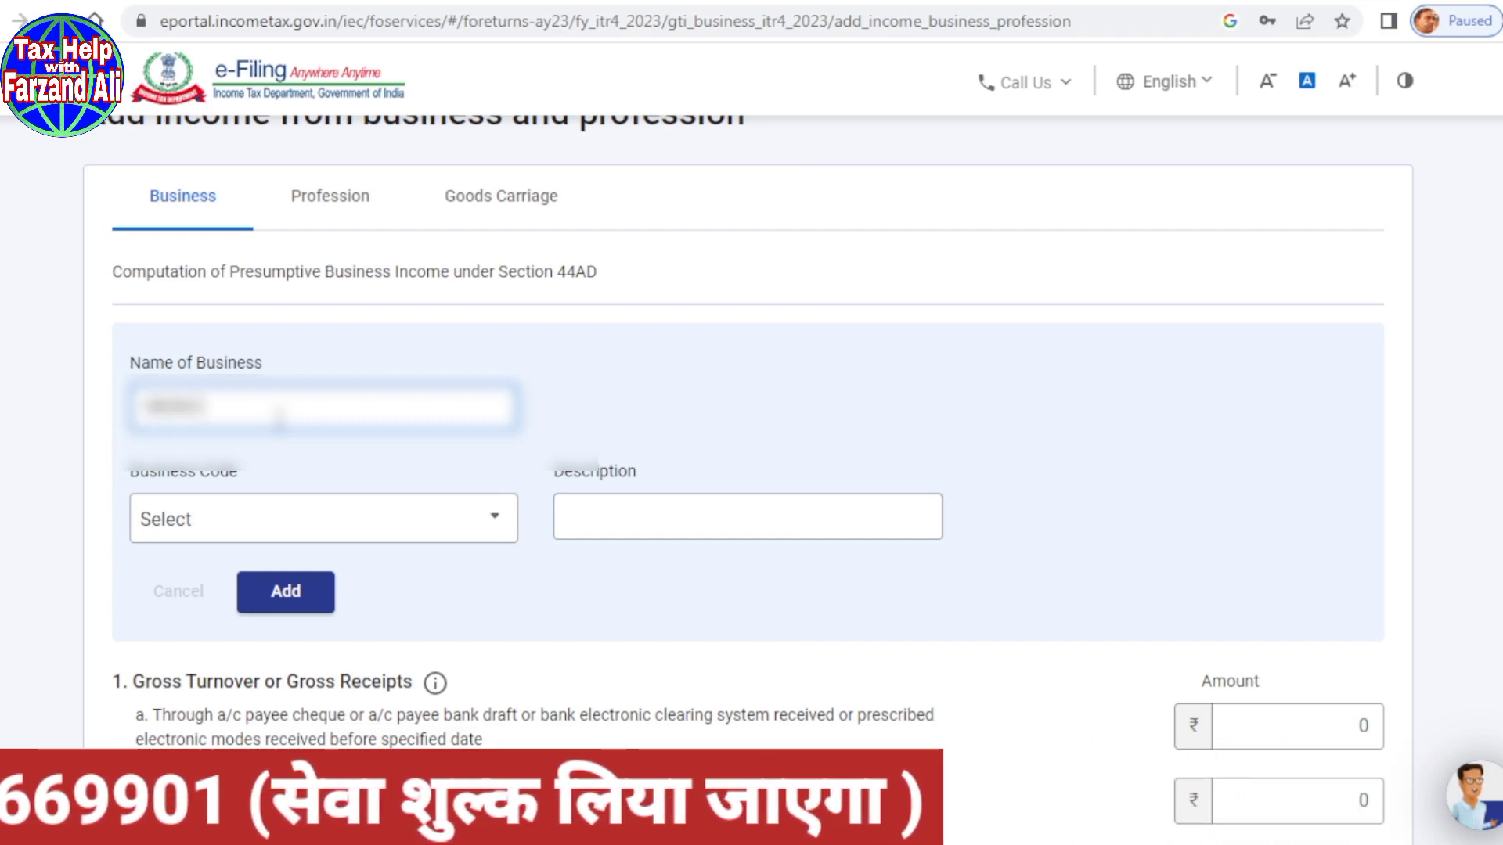
text(A)
key(BackSpace)
text(A)
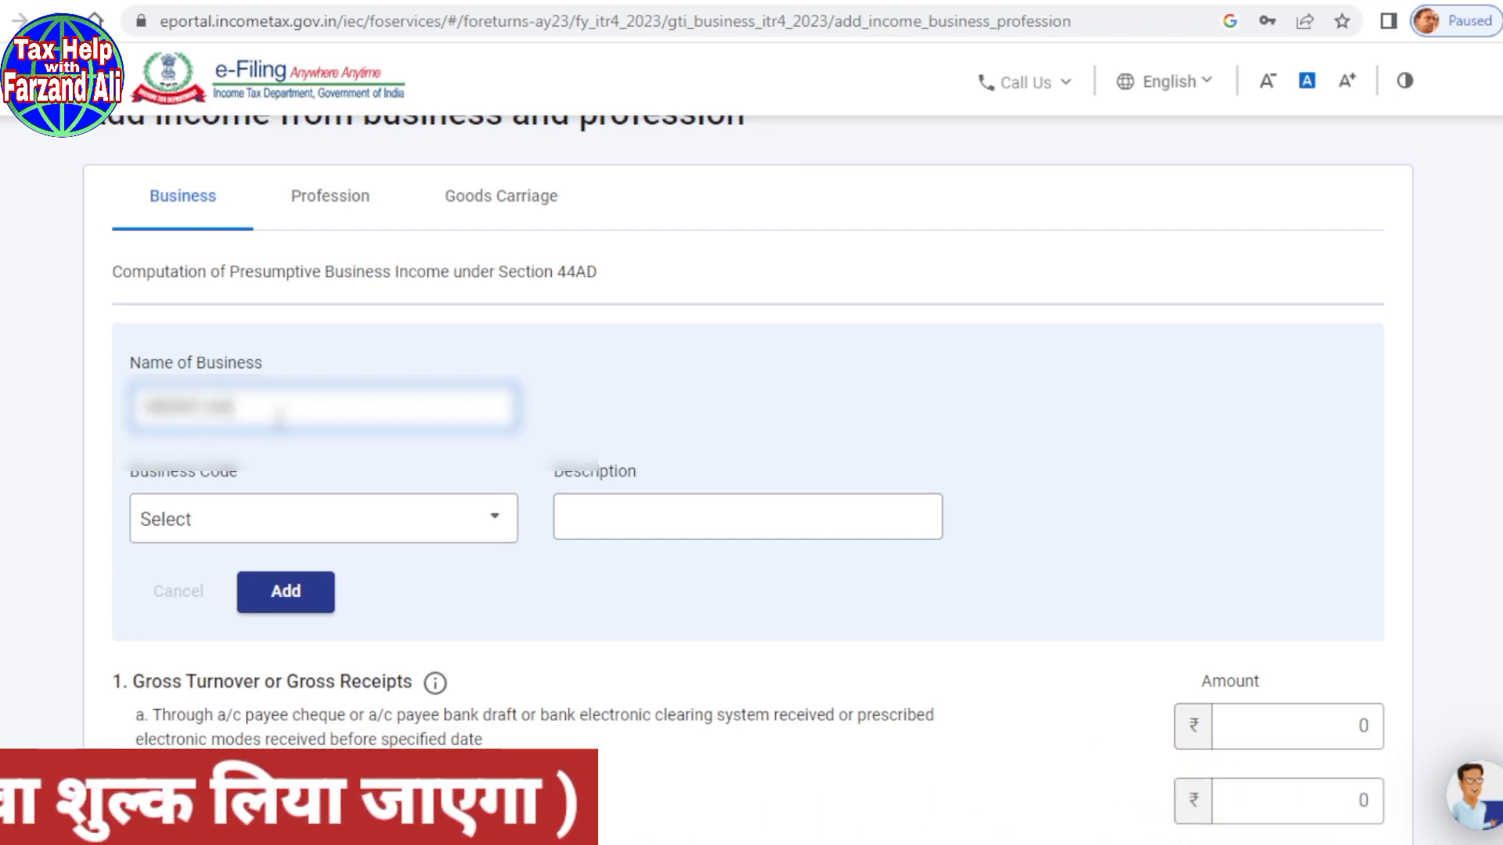
text(xxxxxxx)
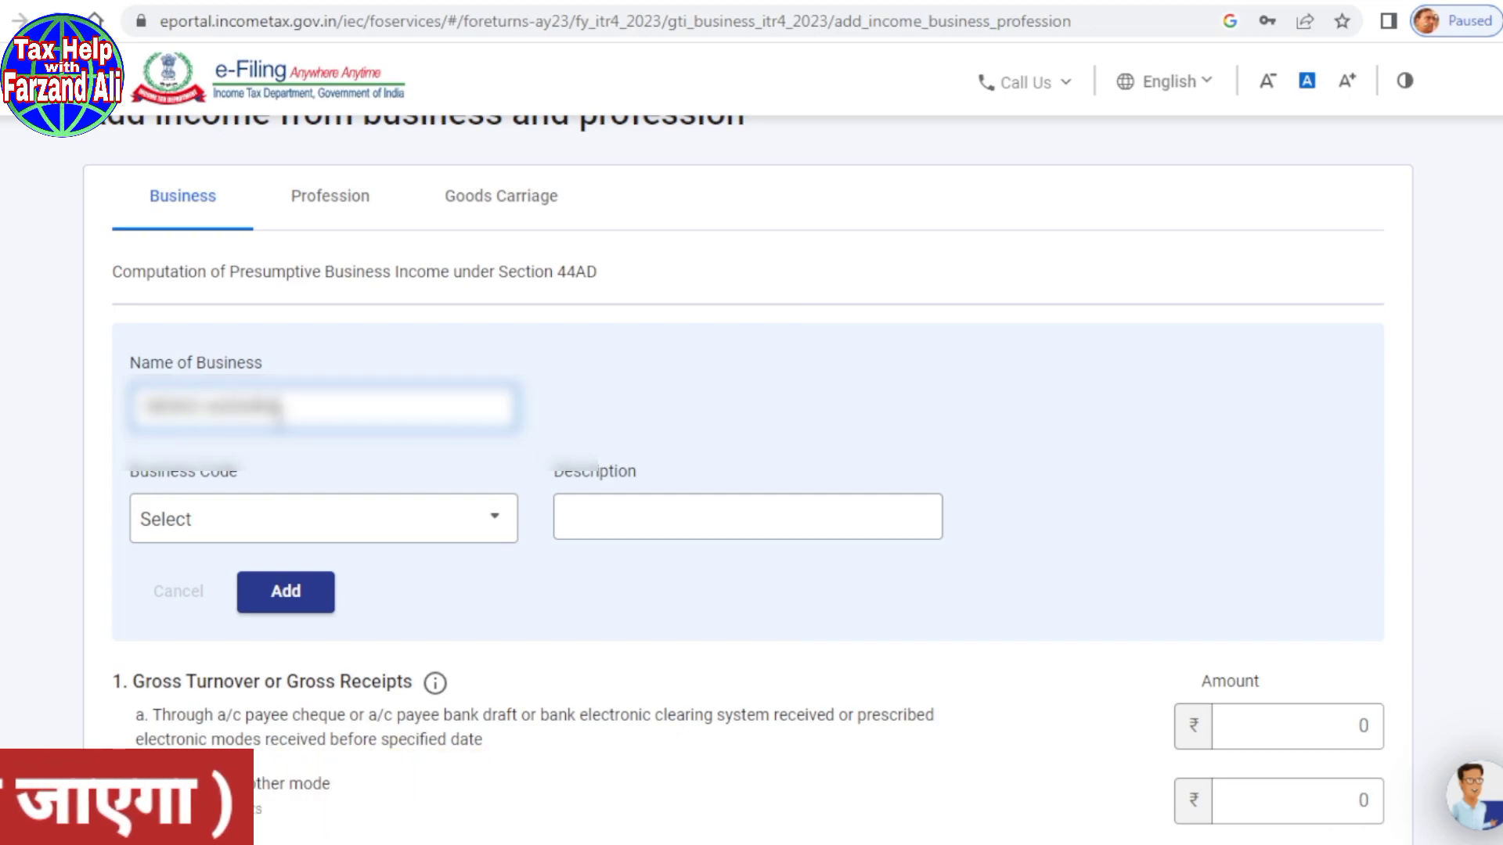
scroll(454, 438, down, 2)
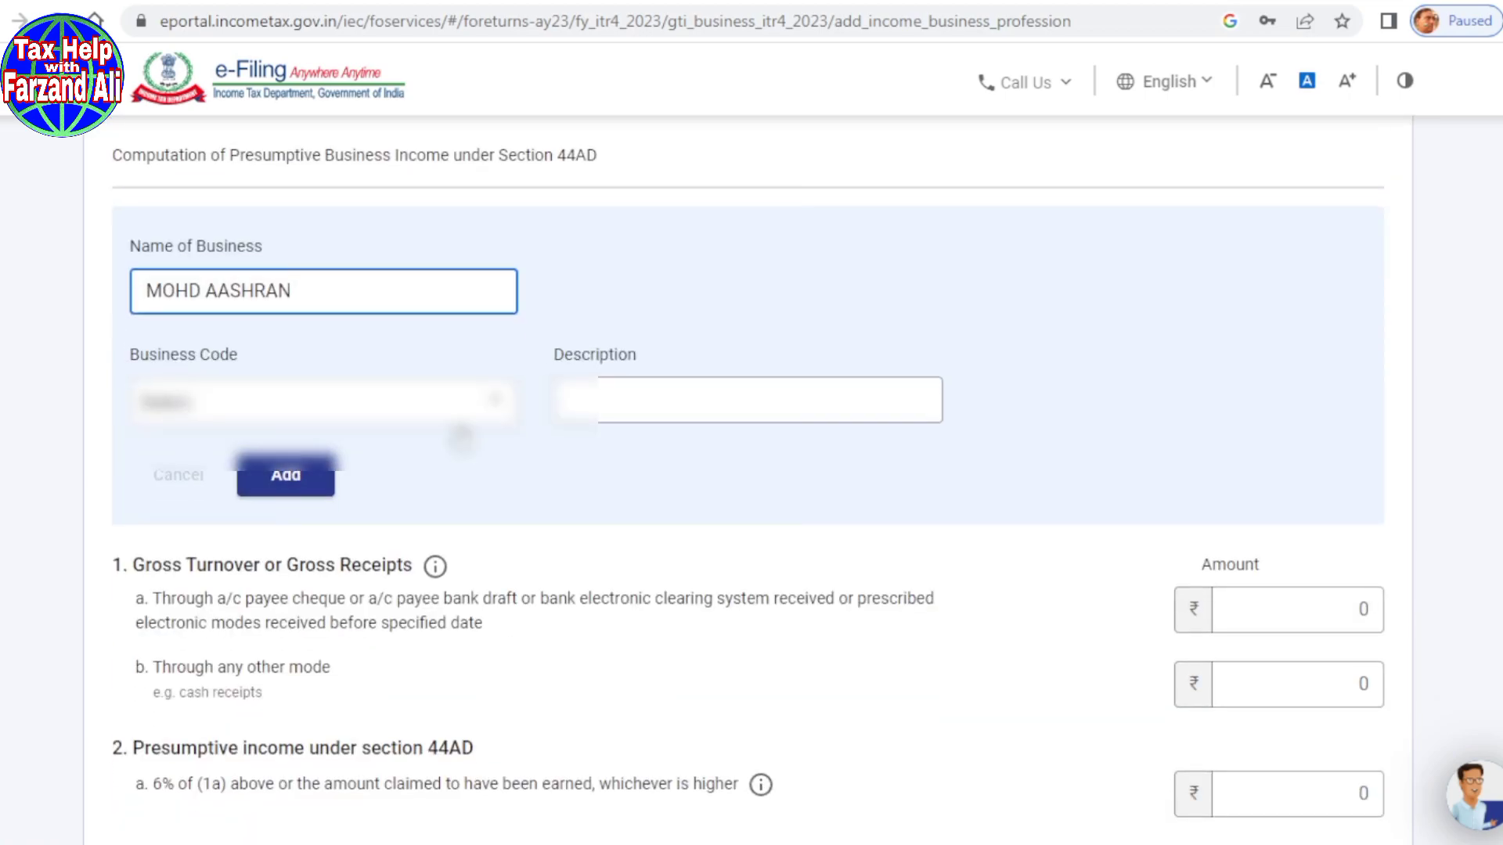
Step: Select business code 09028-Retail sale of other products n.e.c and add the business
click(493, 405)
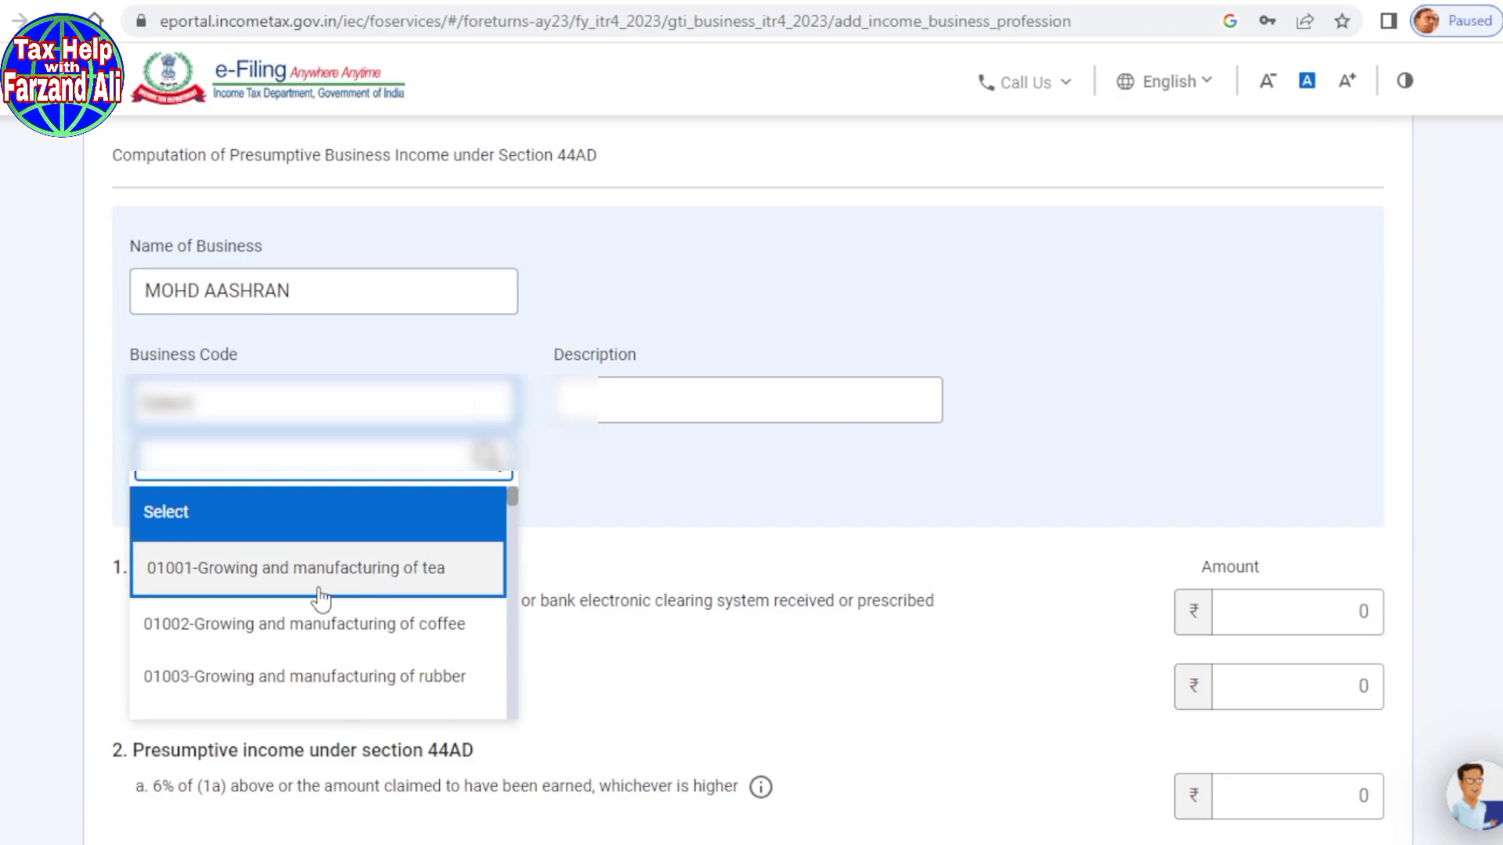
scroll(388, 594, down, 5)
scroll(288, 583, down, 20)
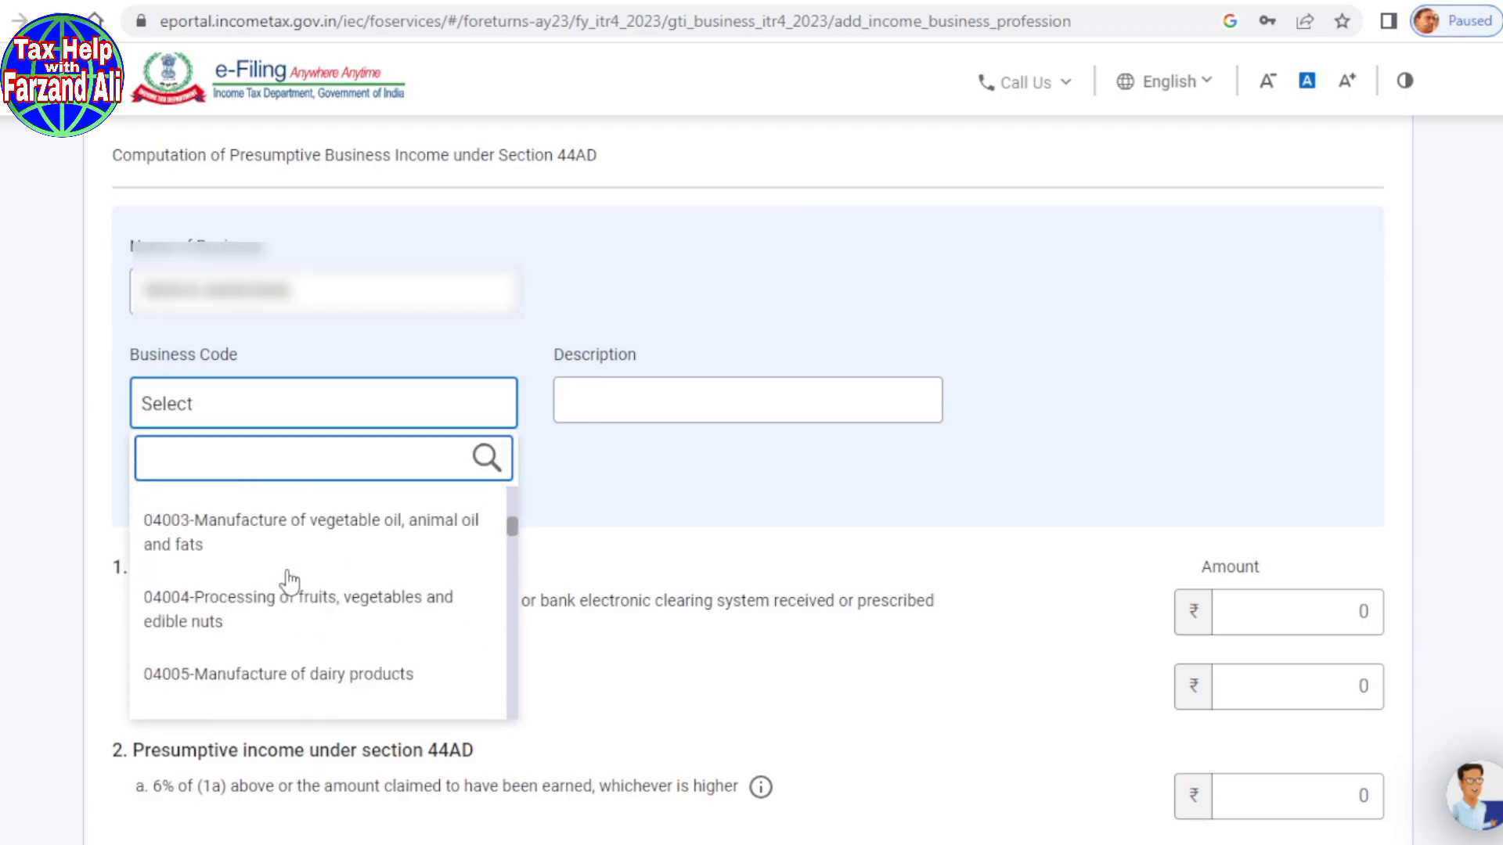
scroll(288, 583, down, 15)
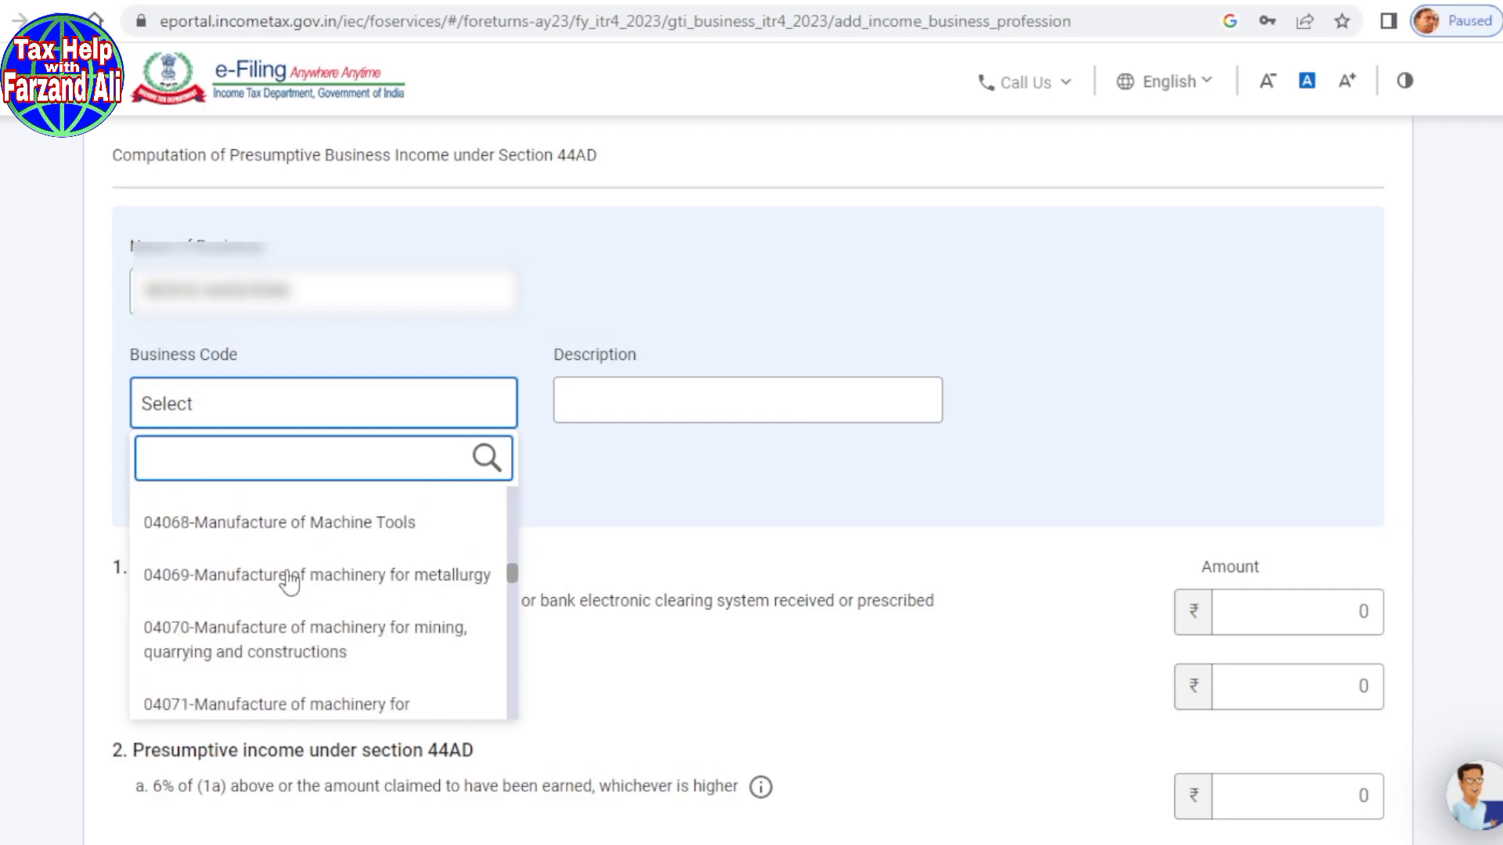
scroll(291, 583, down, 15)
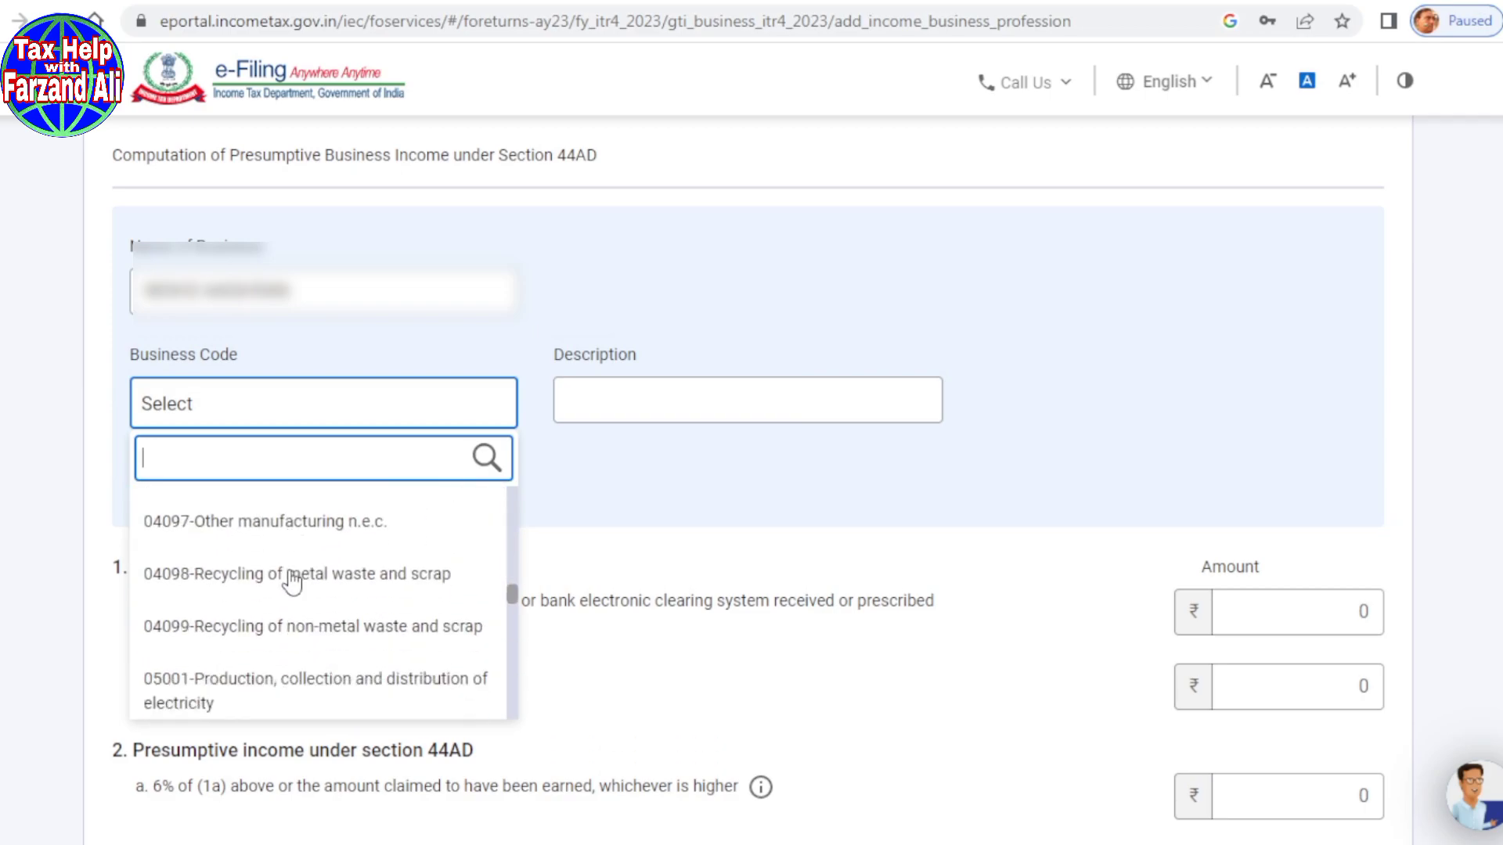
scroll(305, 583, down, 10)
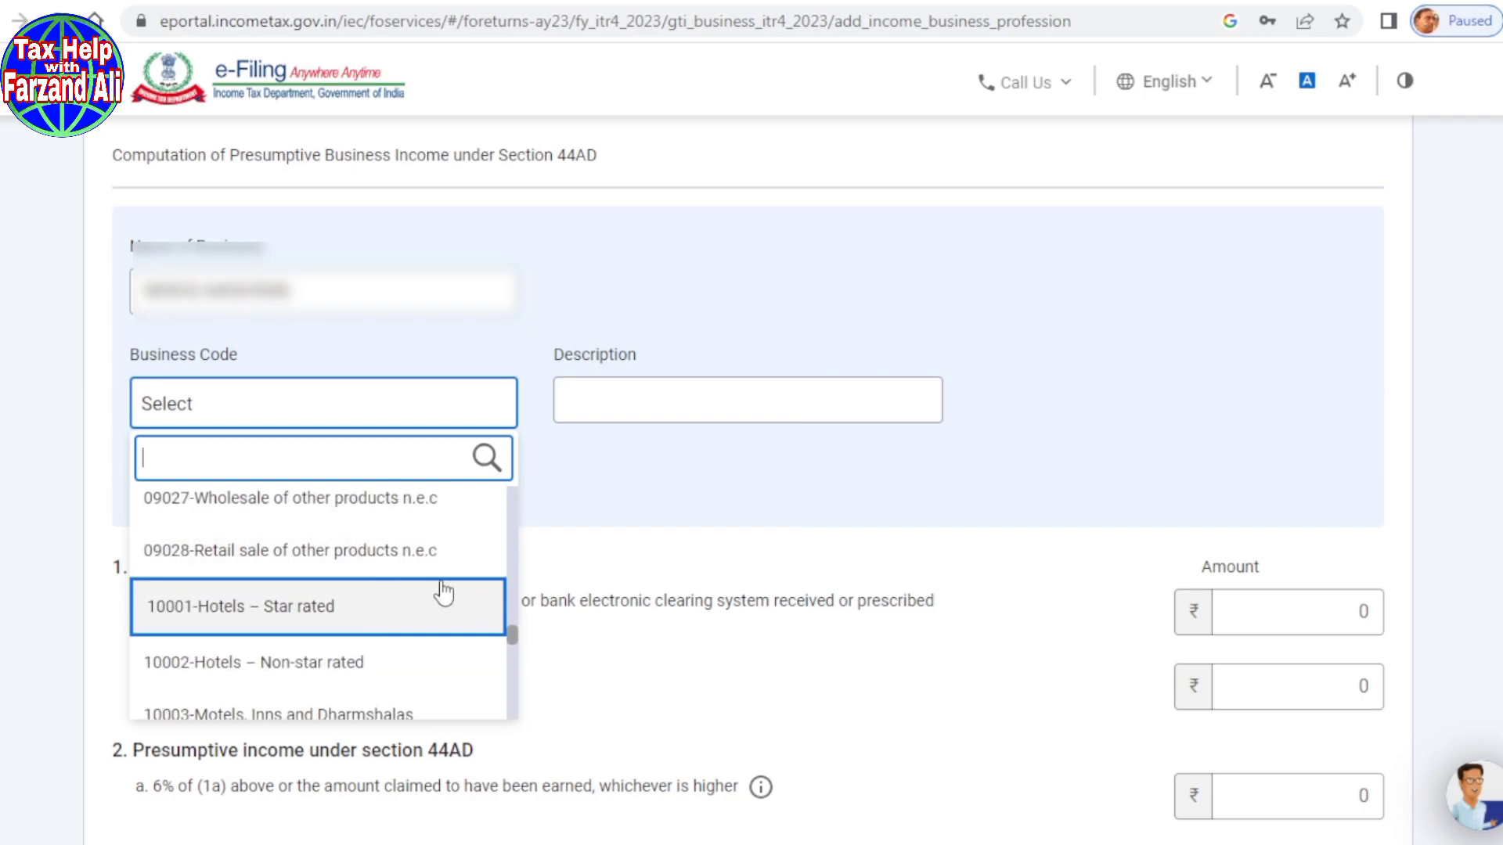
click(185, 558)
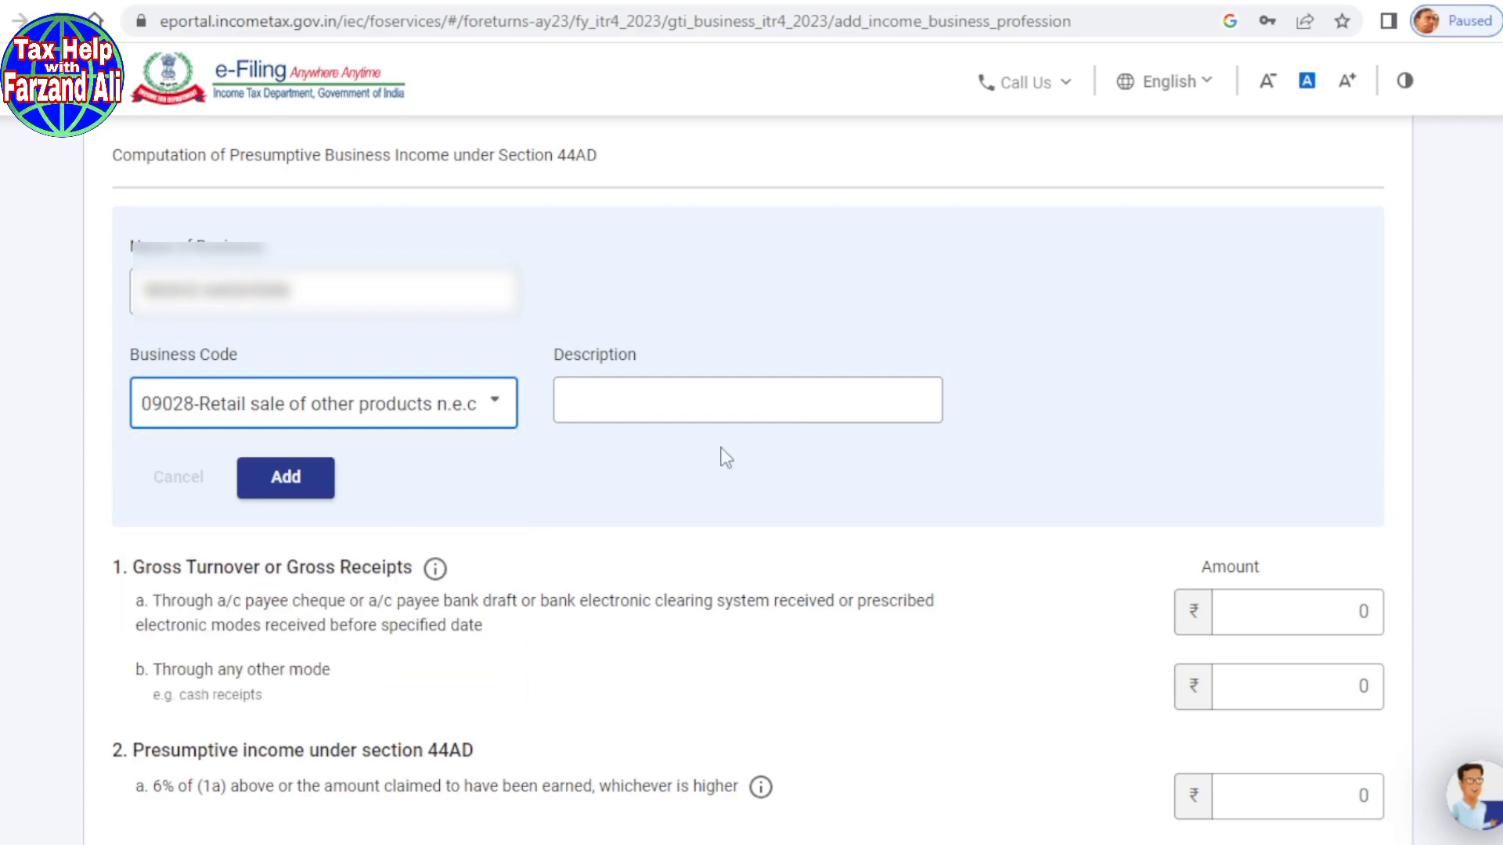
click(652, 408)
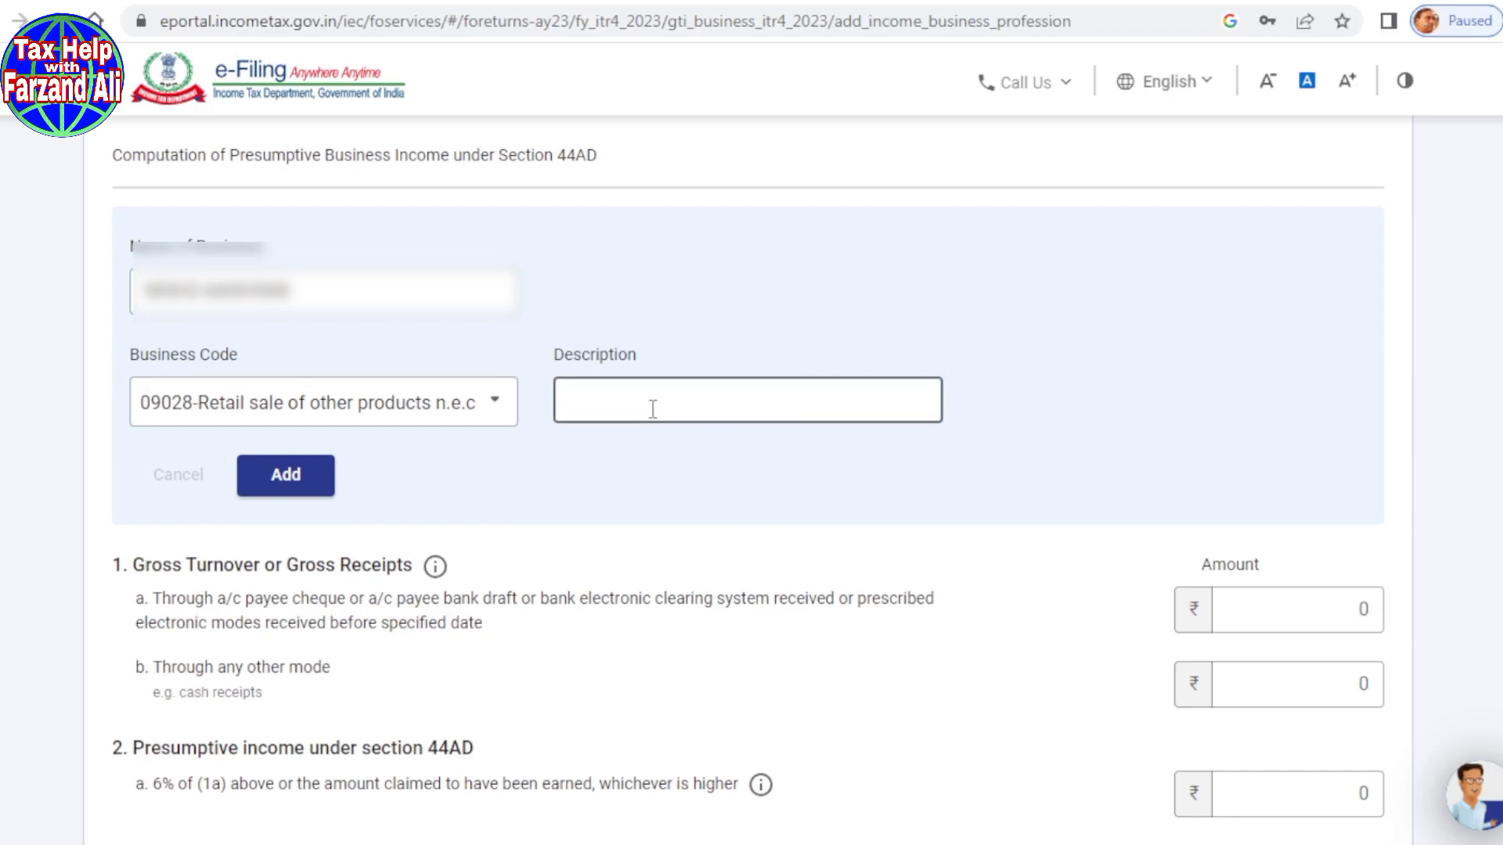
click(281, 475)
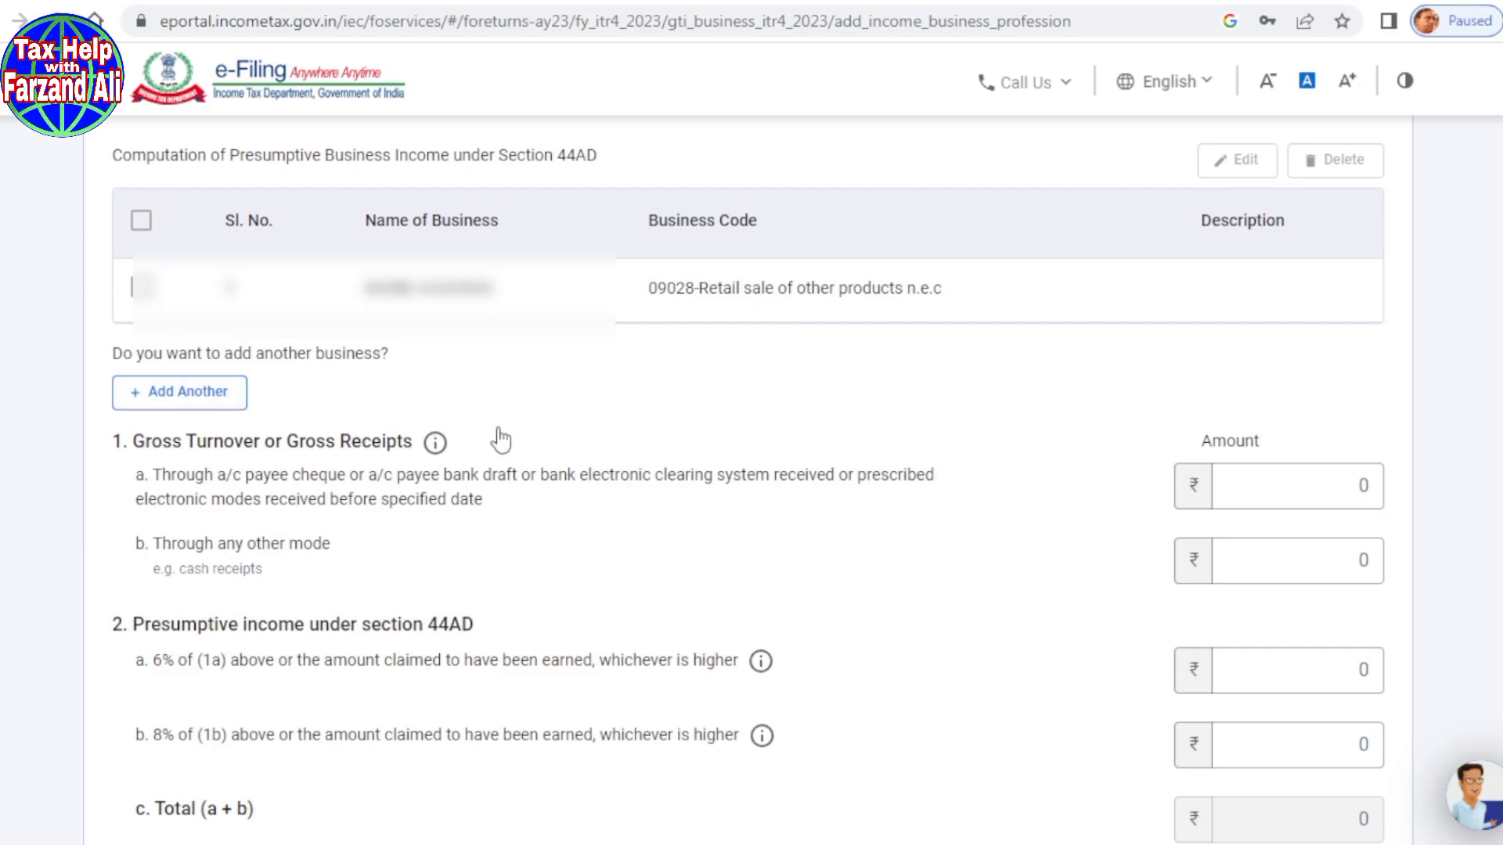
Step: Clear the 1a amount and enter 15,30,000 as gross receipts through other modes in 1b
scroll(613, 430, down, 3)
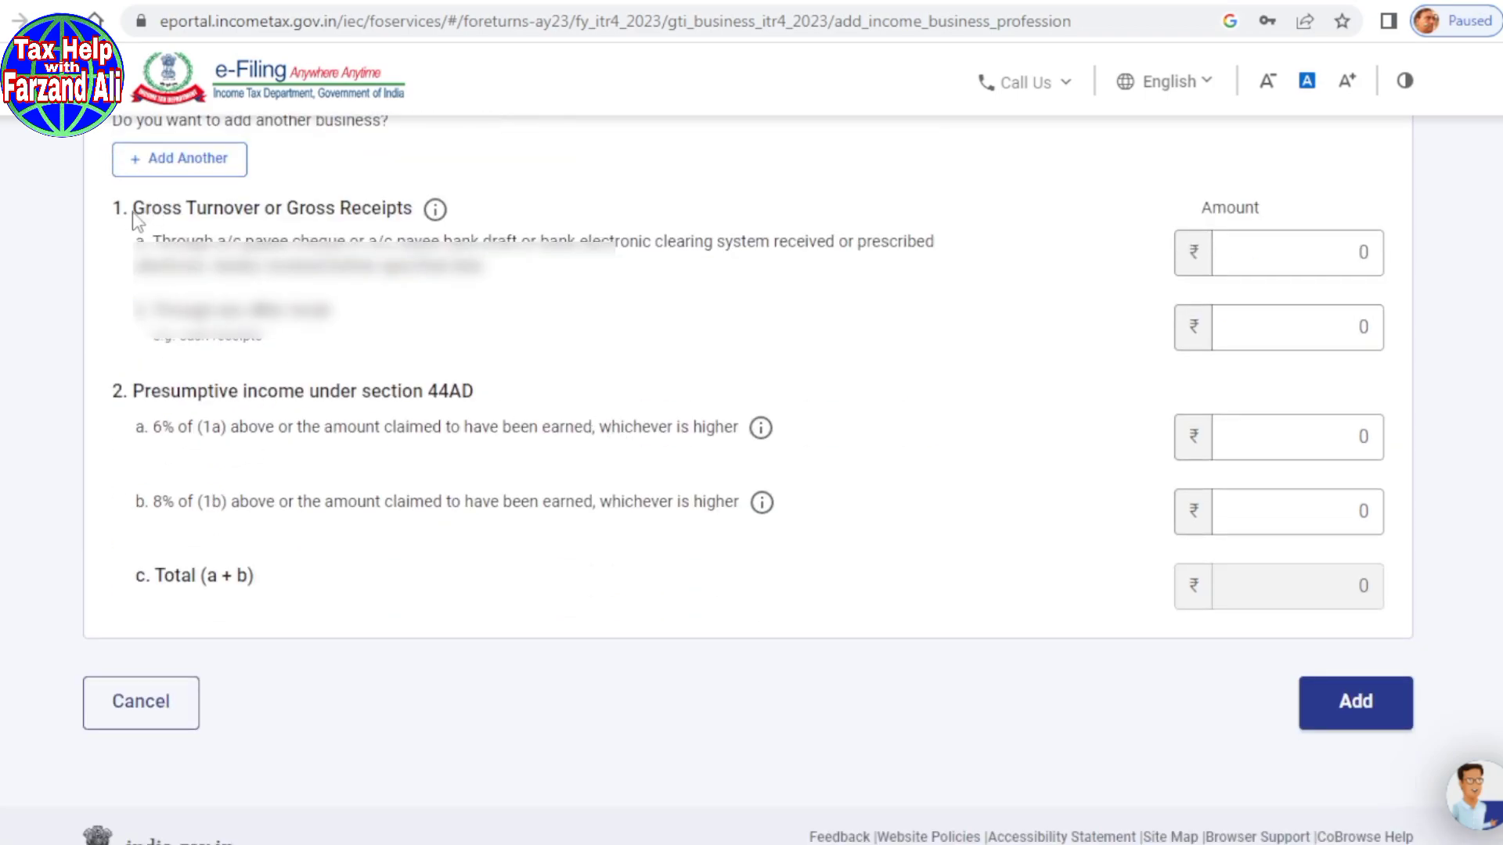
click(1284, 253)
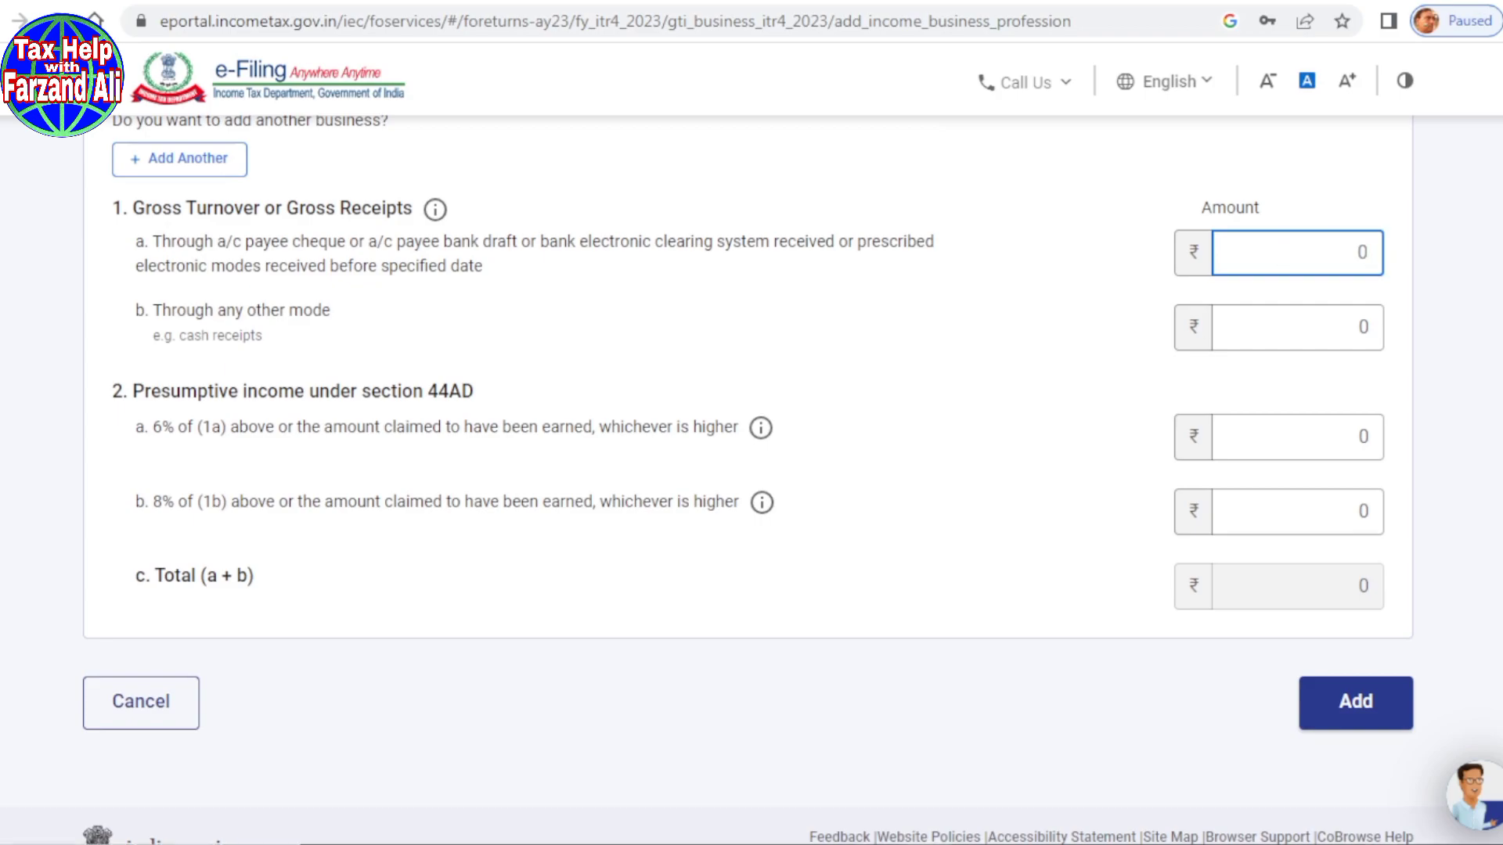
key(BackSpace)
click(1292, 328)
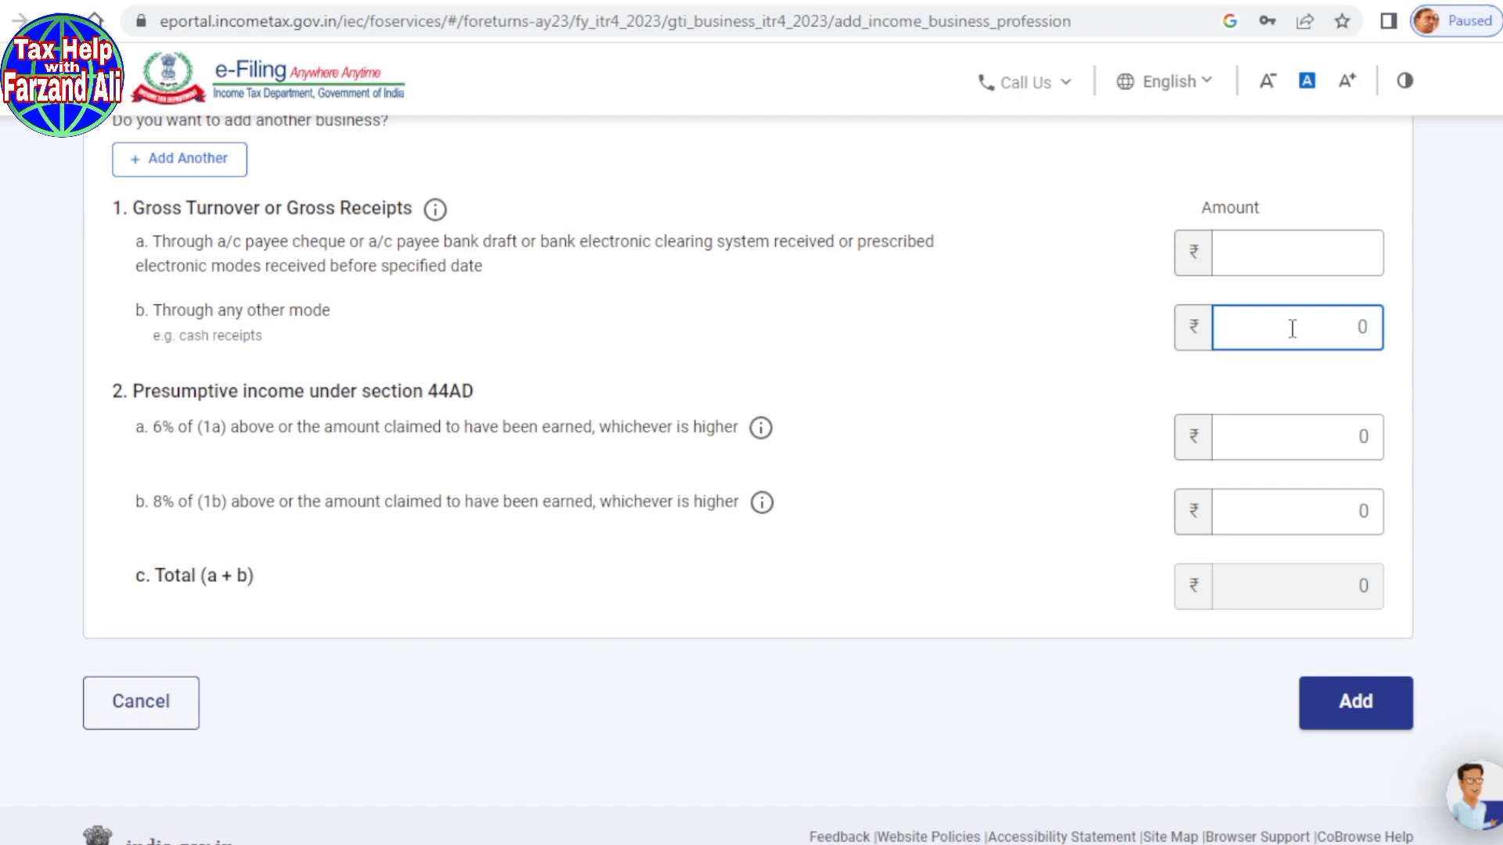
key(BackSpace)
text(1530000)
click(929, 380)
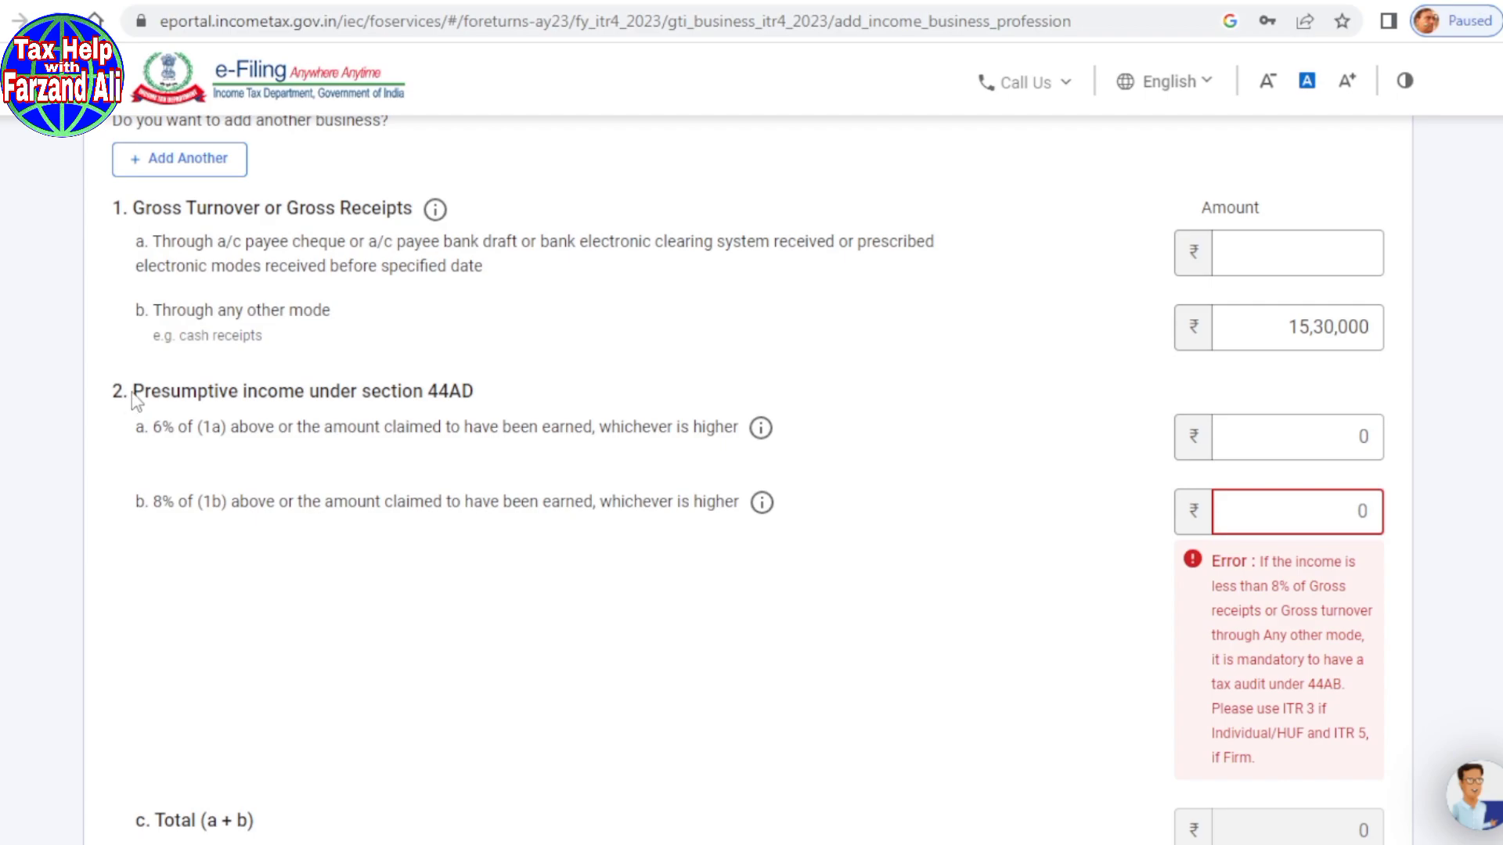
Step: Enter 5,34,900 as the 8% presumptive income under section 44AD
drag(170, 393, 473, 409)
click(1303, 431)
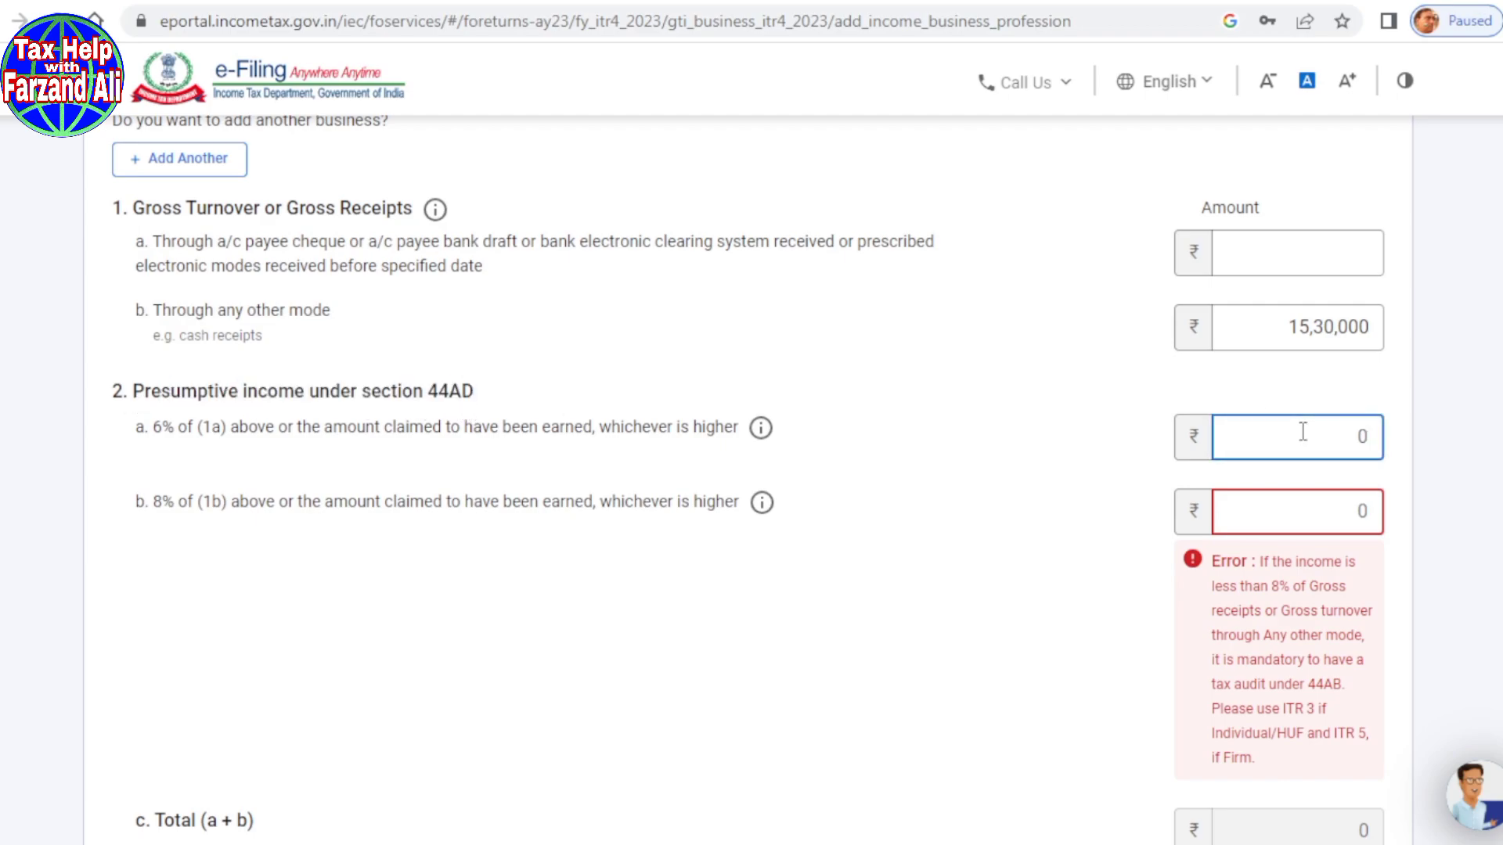
drag(173, 430, 446, 443)
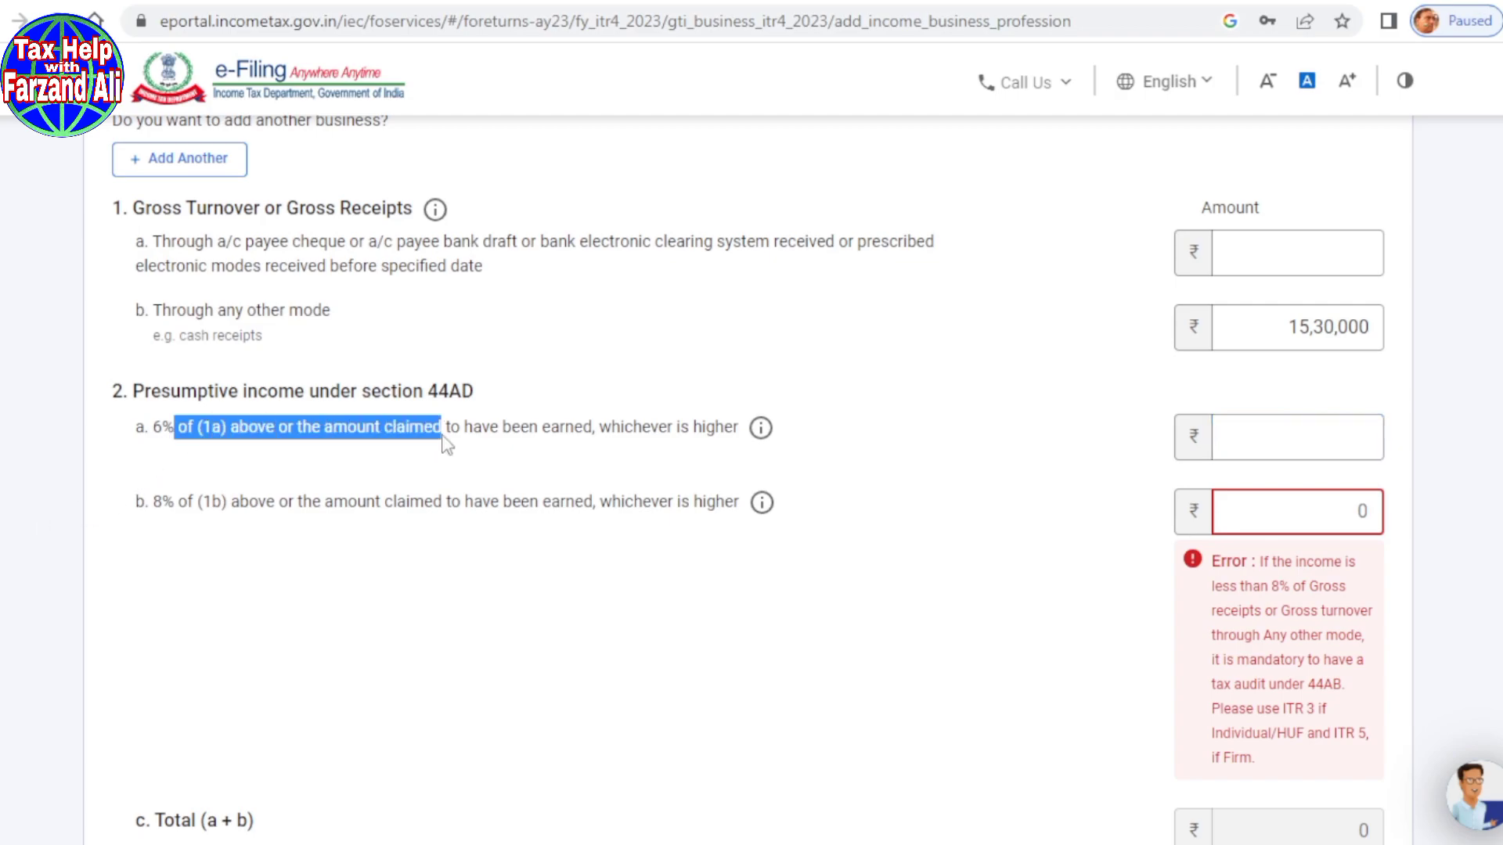
drag(174, 507, 135, 505)
click(1259, 523)
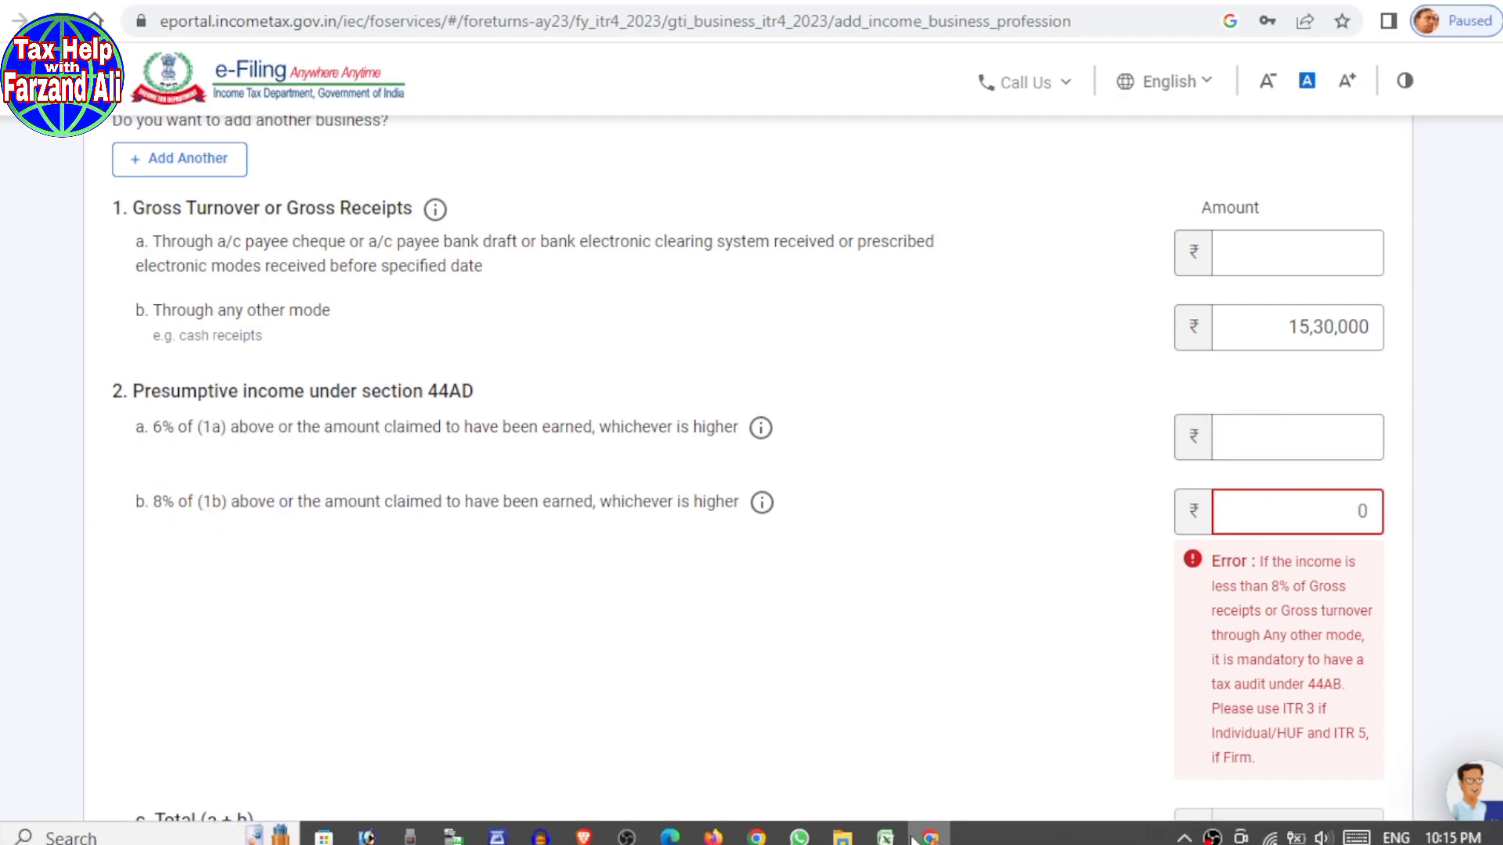
text(534900)
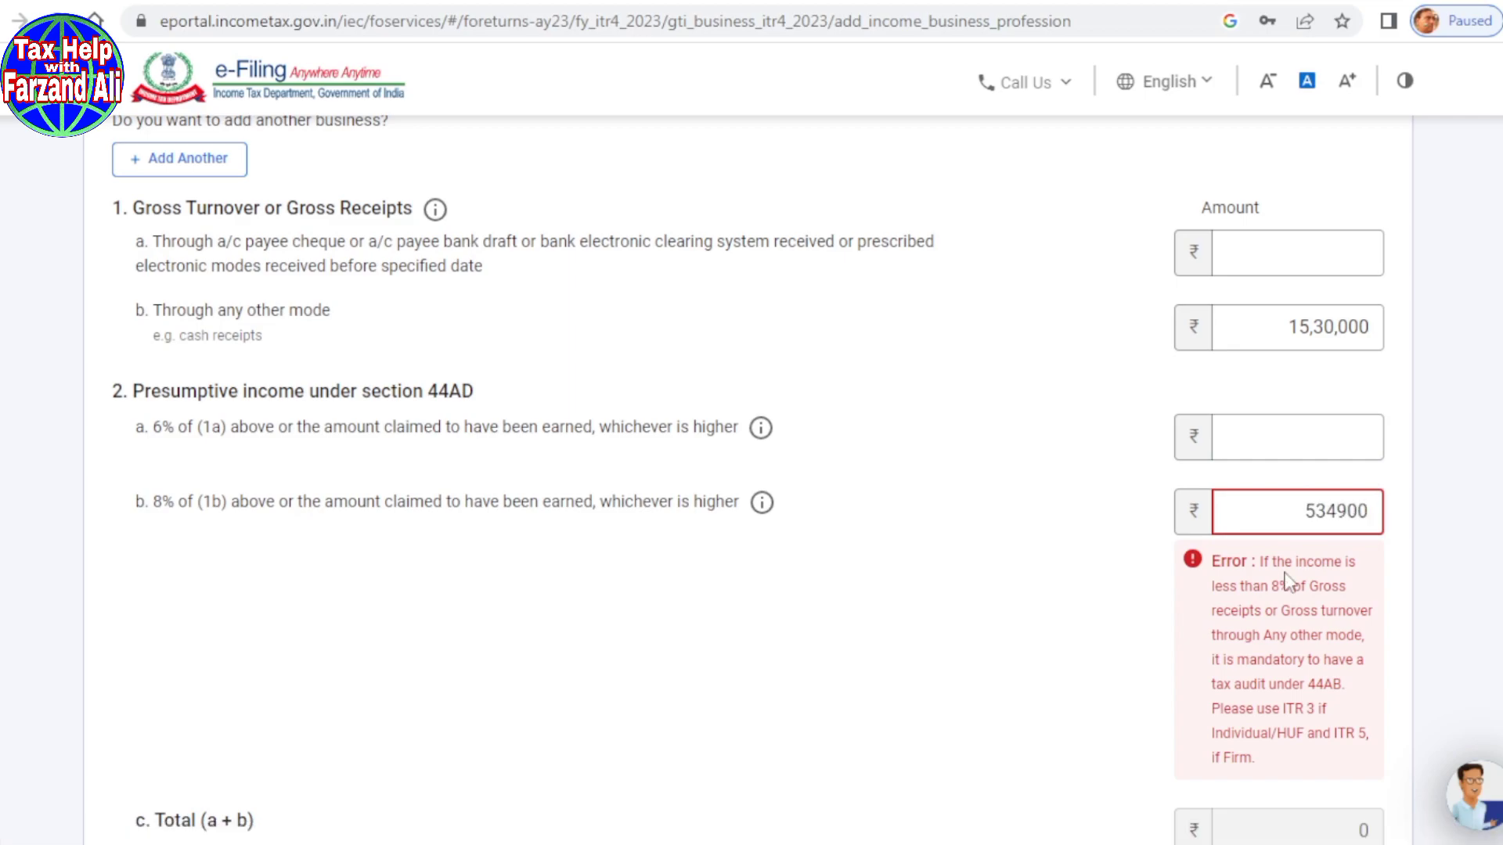
click(904, 644)
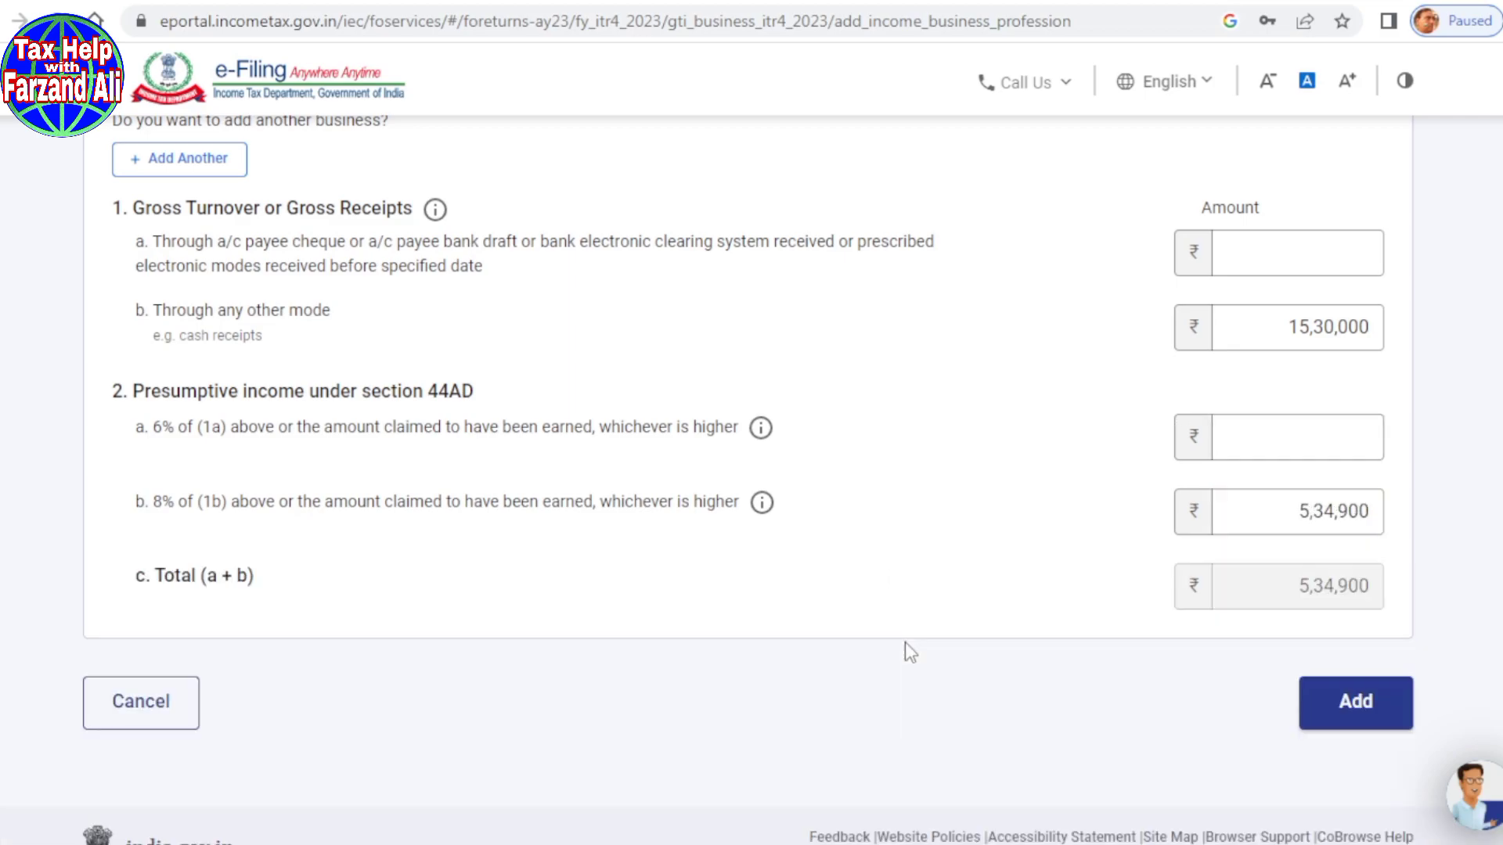
scroll(929, 627, down, 1)
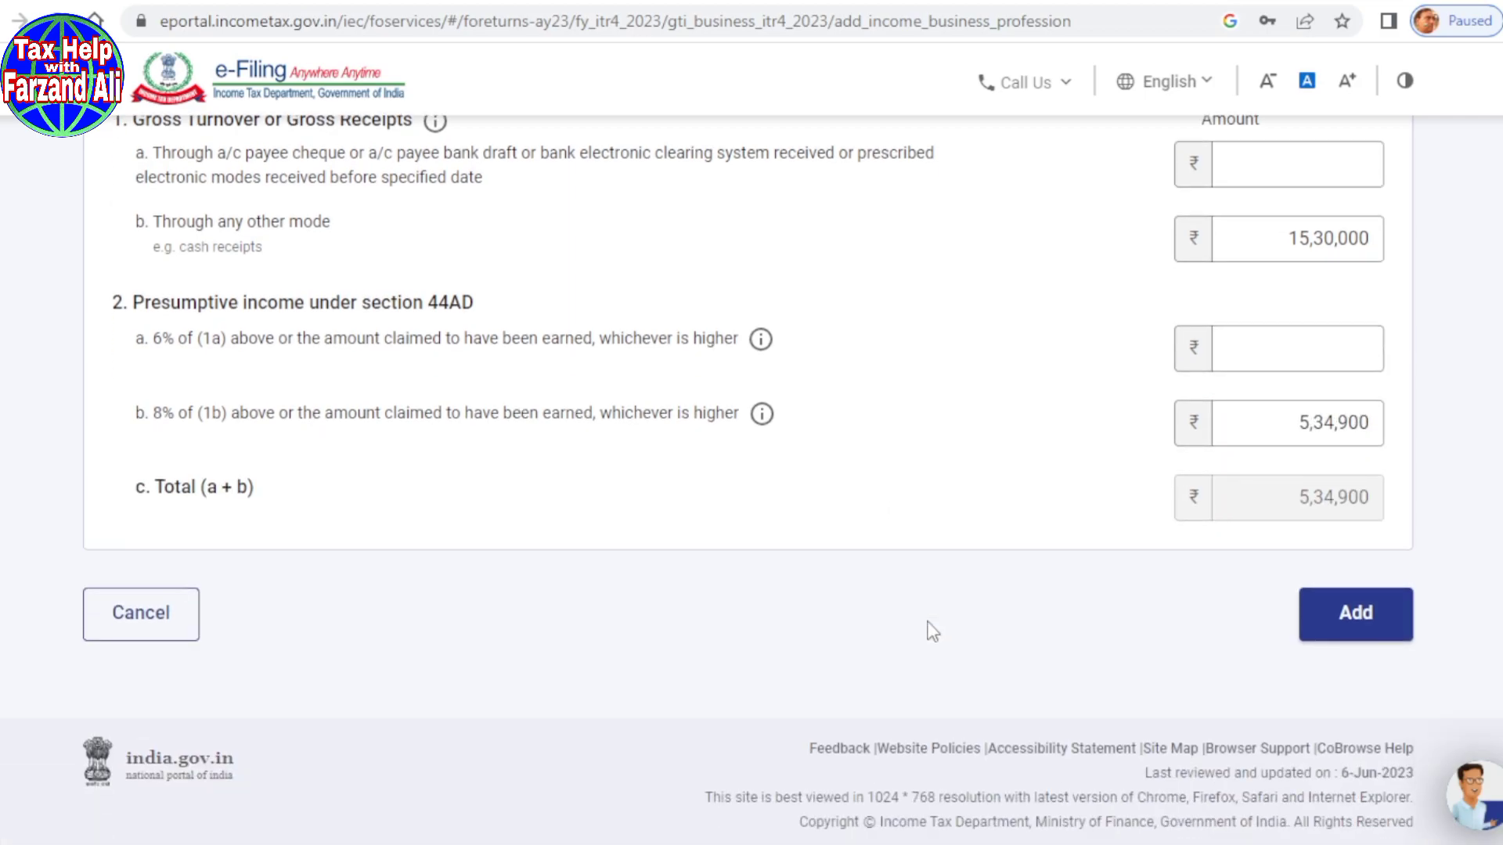
Step: Add the business income and confirm Gross Total Income of ₹5,34,900
click(1356, 618)
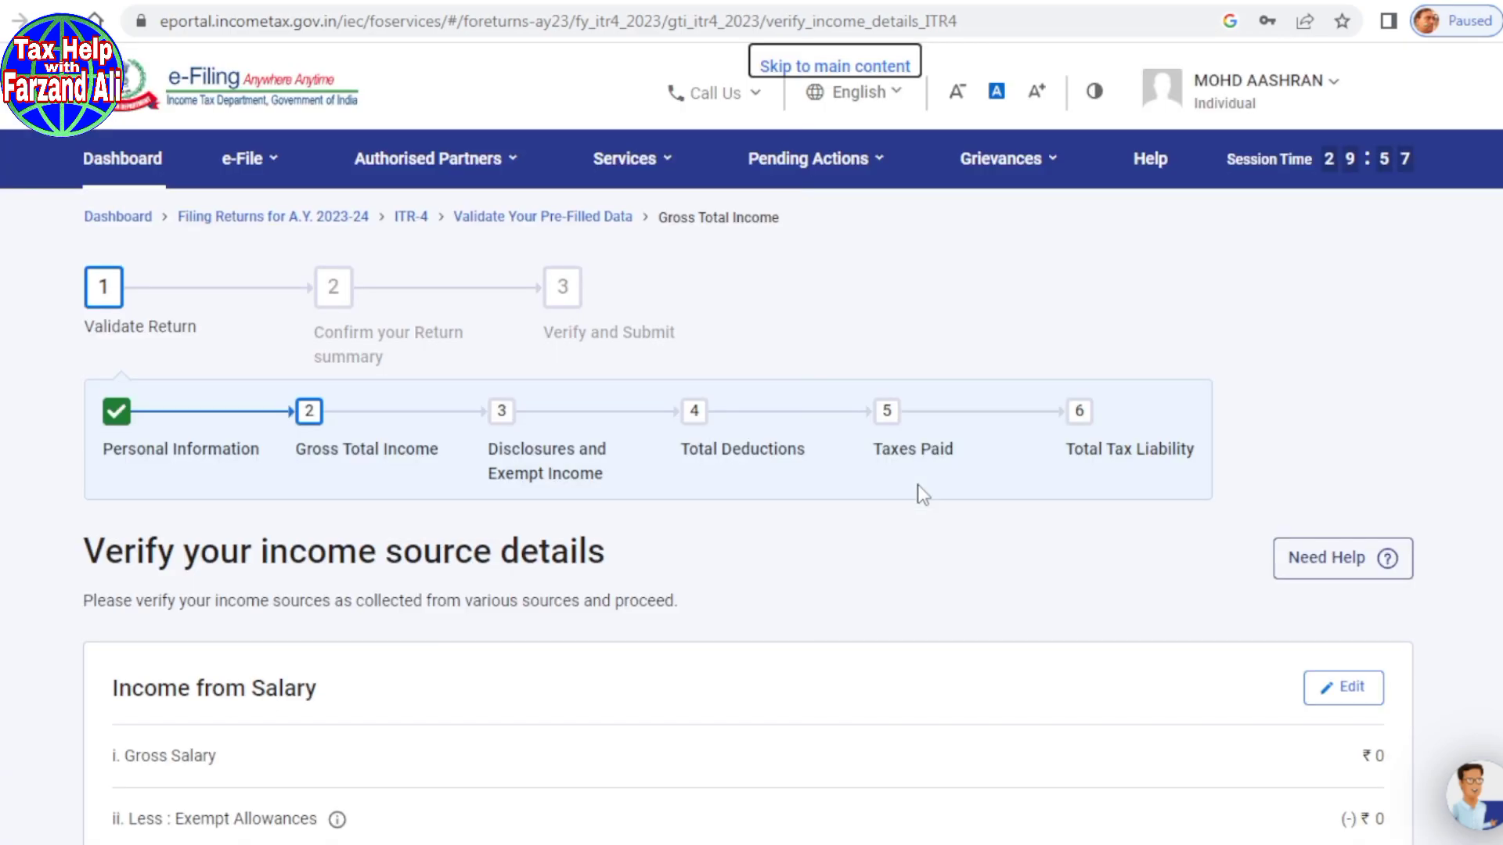
scroll(922, 494, down, 2)
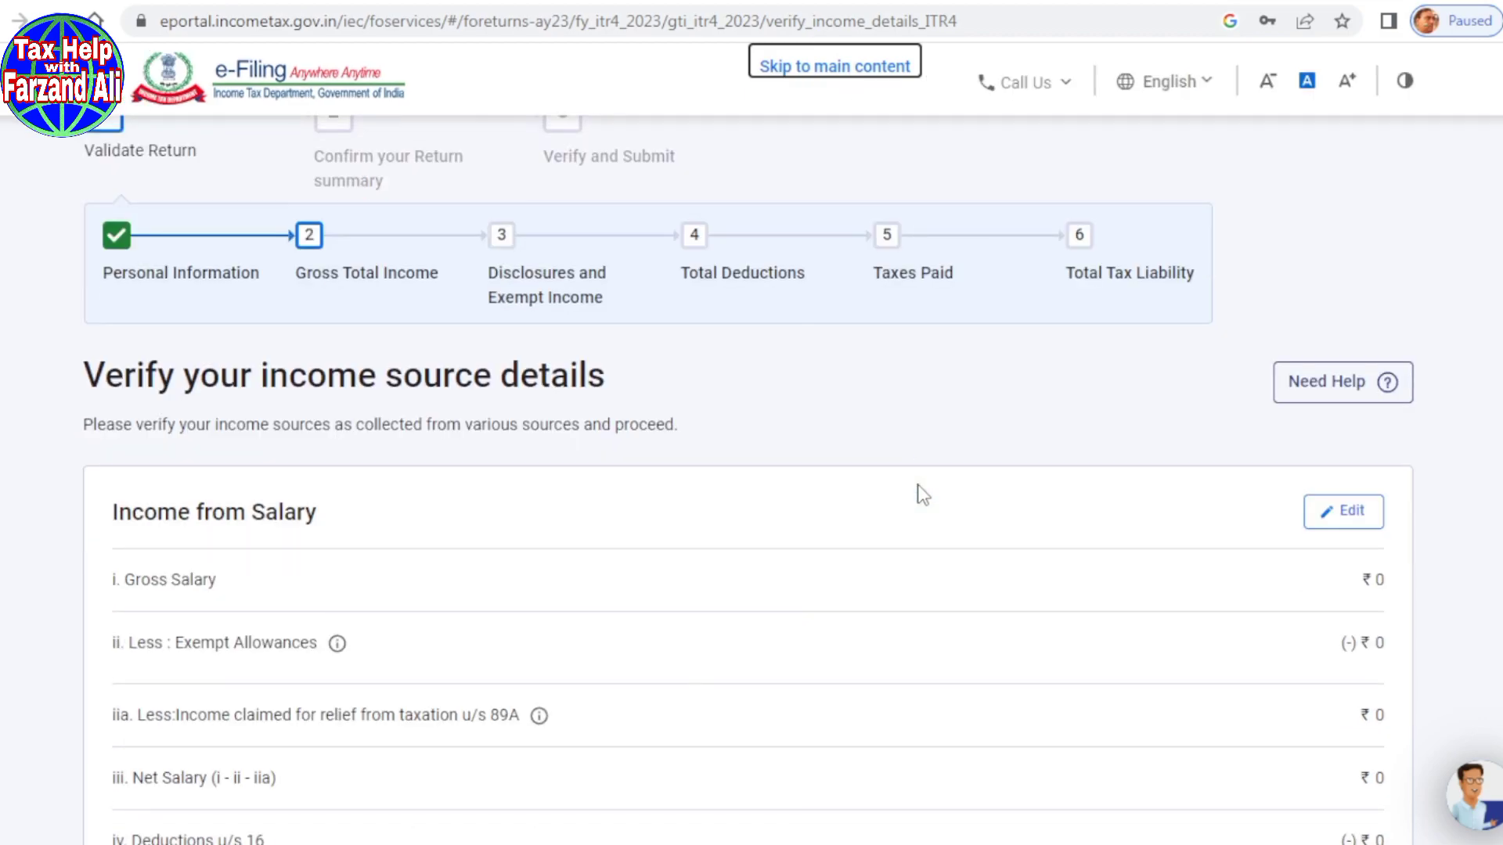
scroll(922, 494, down, 9)
scroll(903, 491, down, 7)
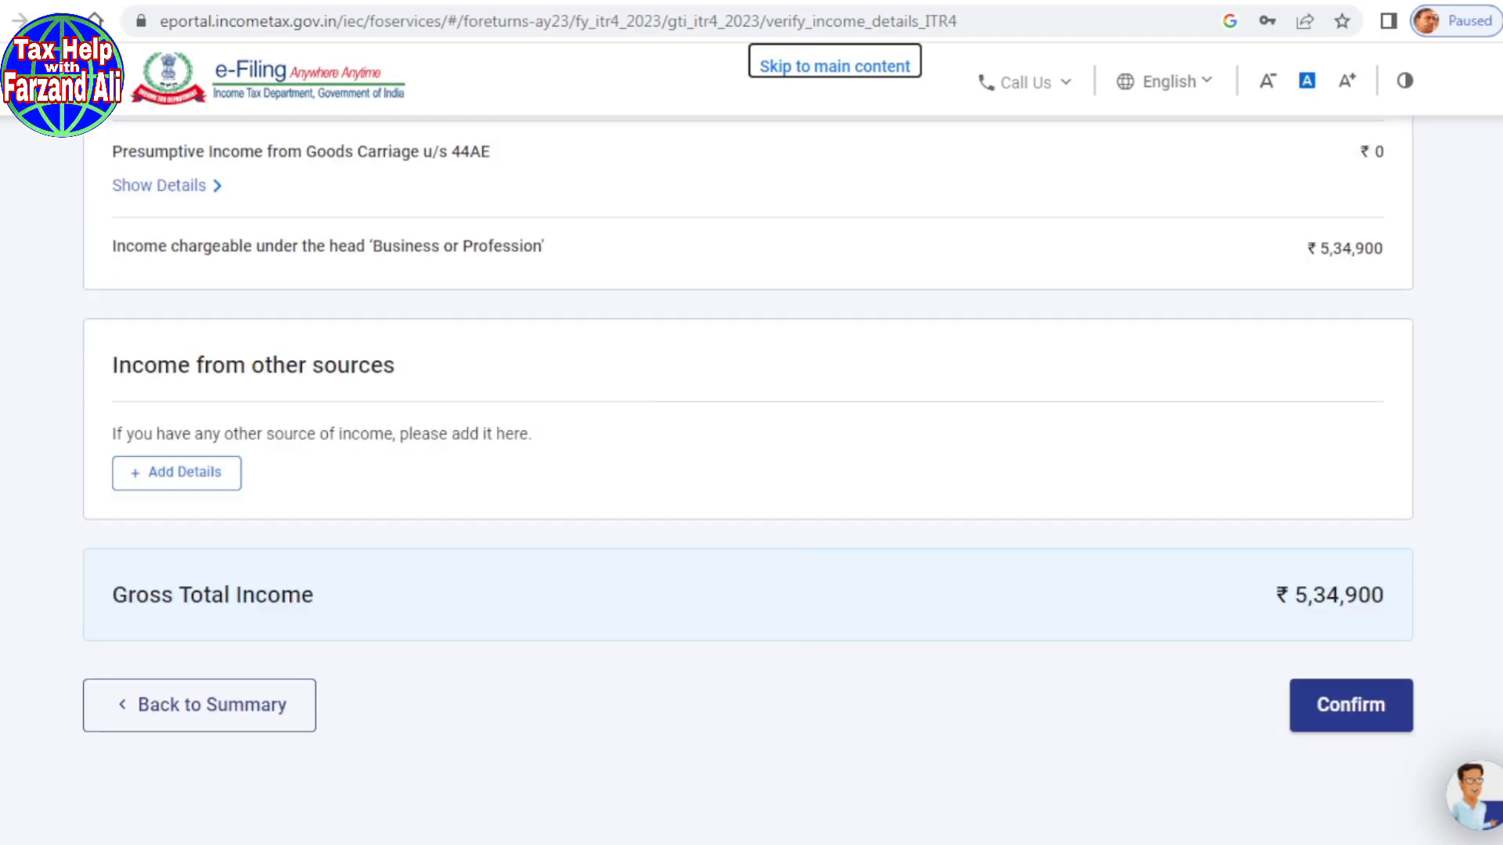
drag(123, 379, 324, 380)
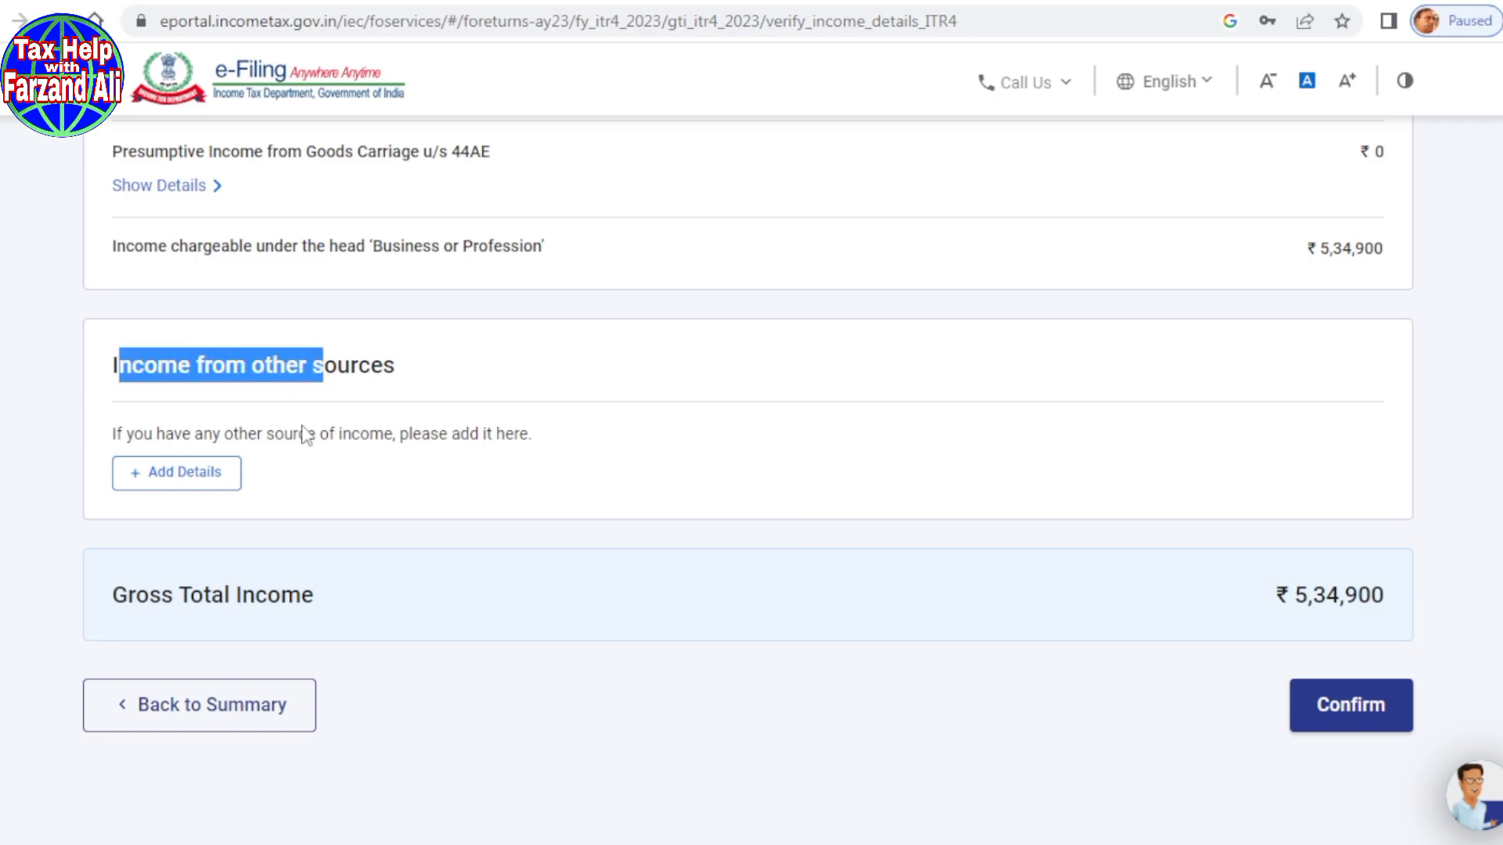
click(414, 443)
click(1327, 710)
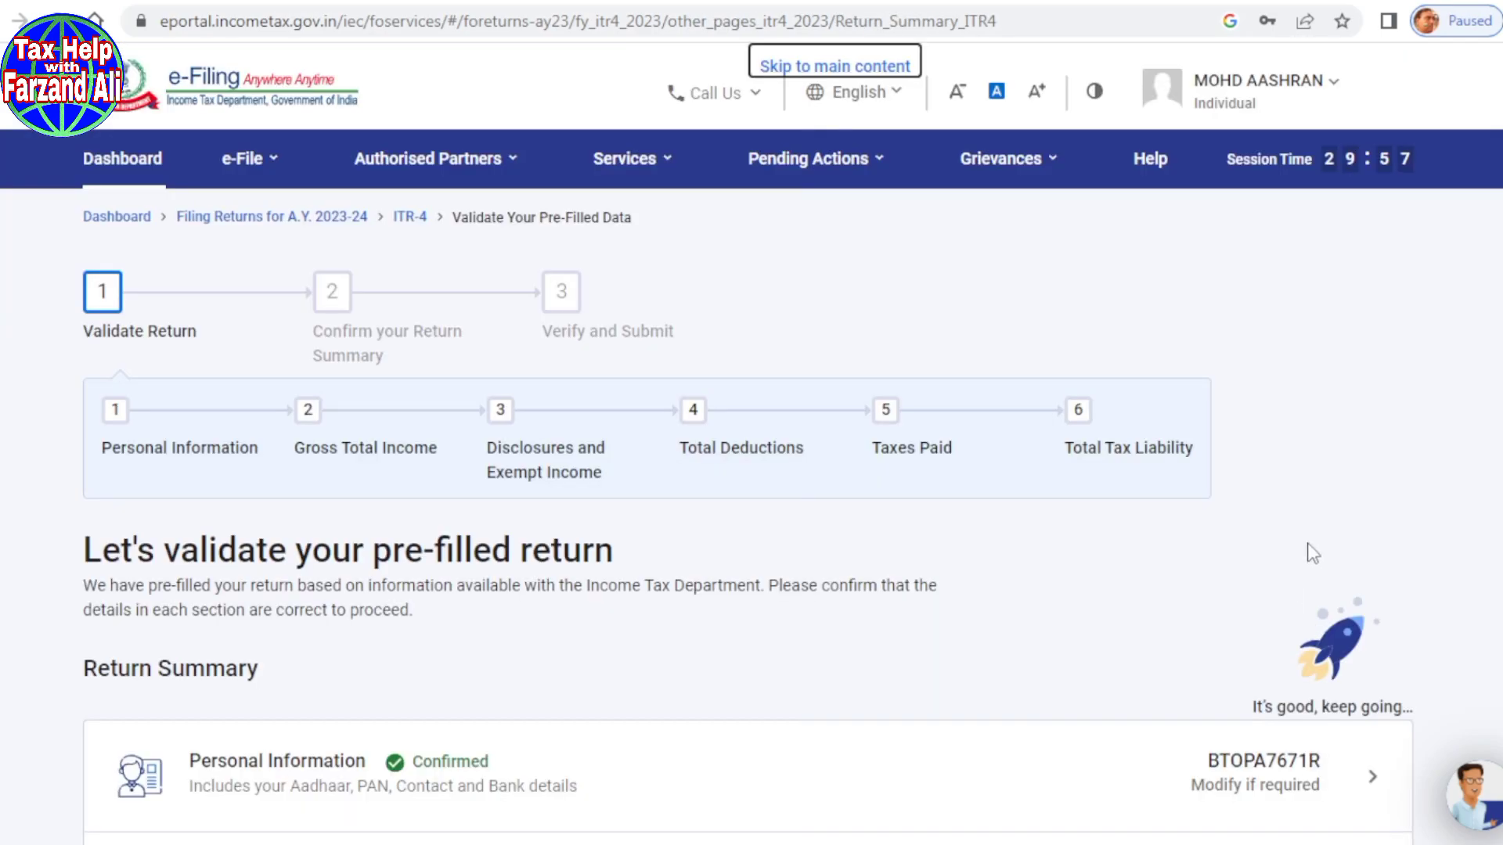
scroll(1072, 630, down, 6)
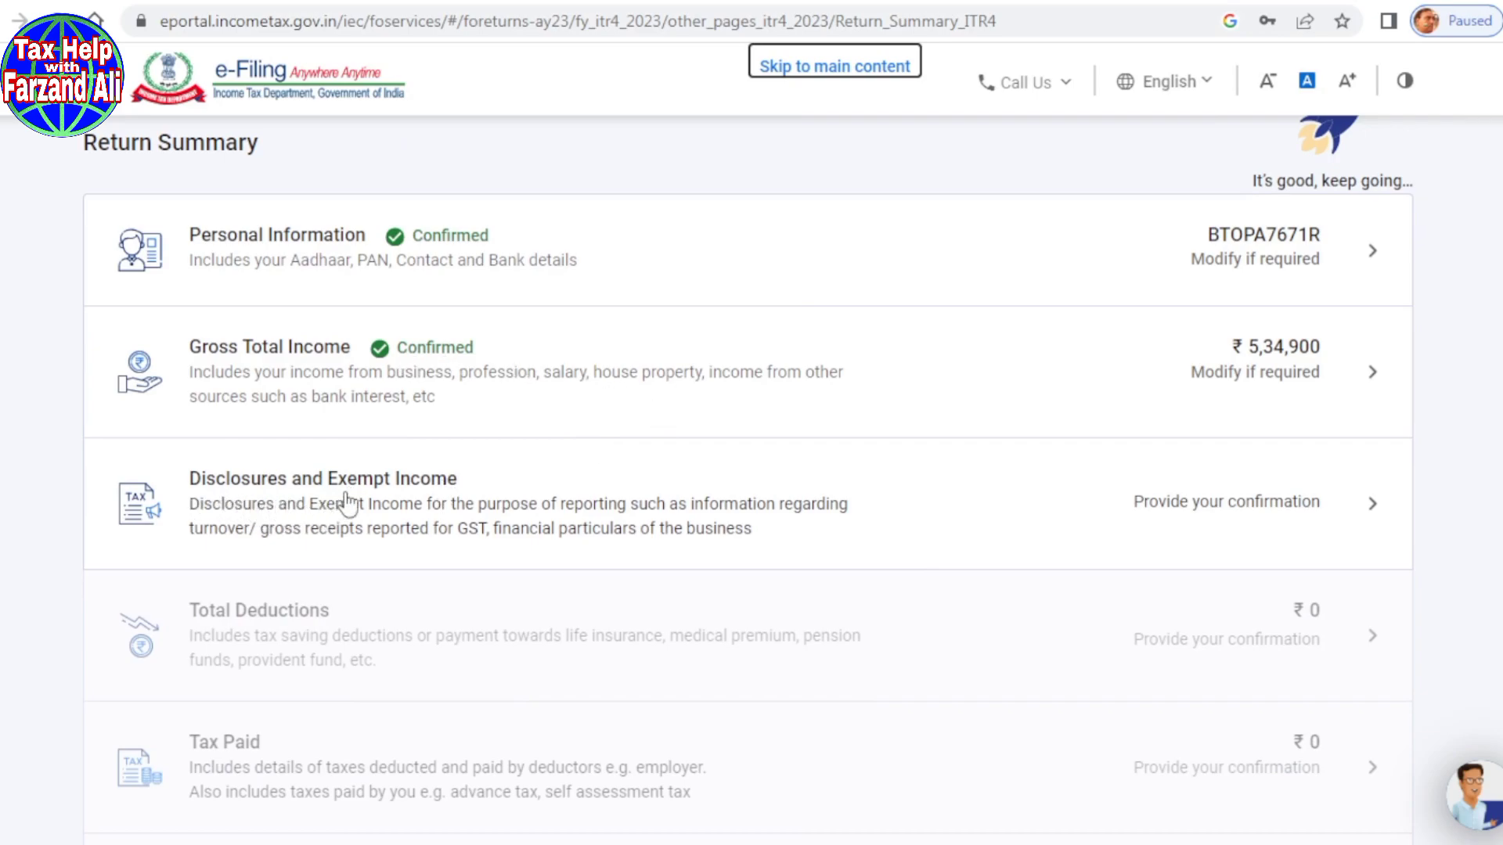
Step: Open Disclosures and Exempt Income and locate the mandatory Financial Particulars of the business
click(348, 503)
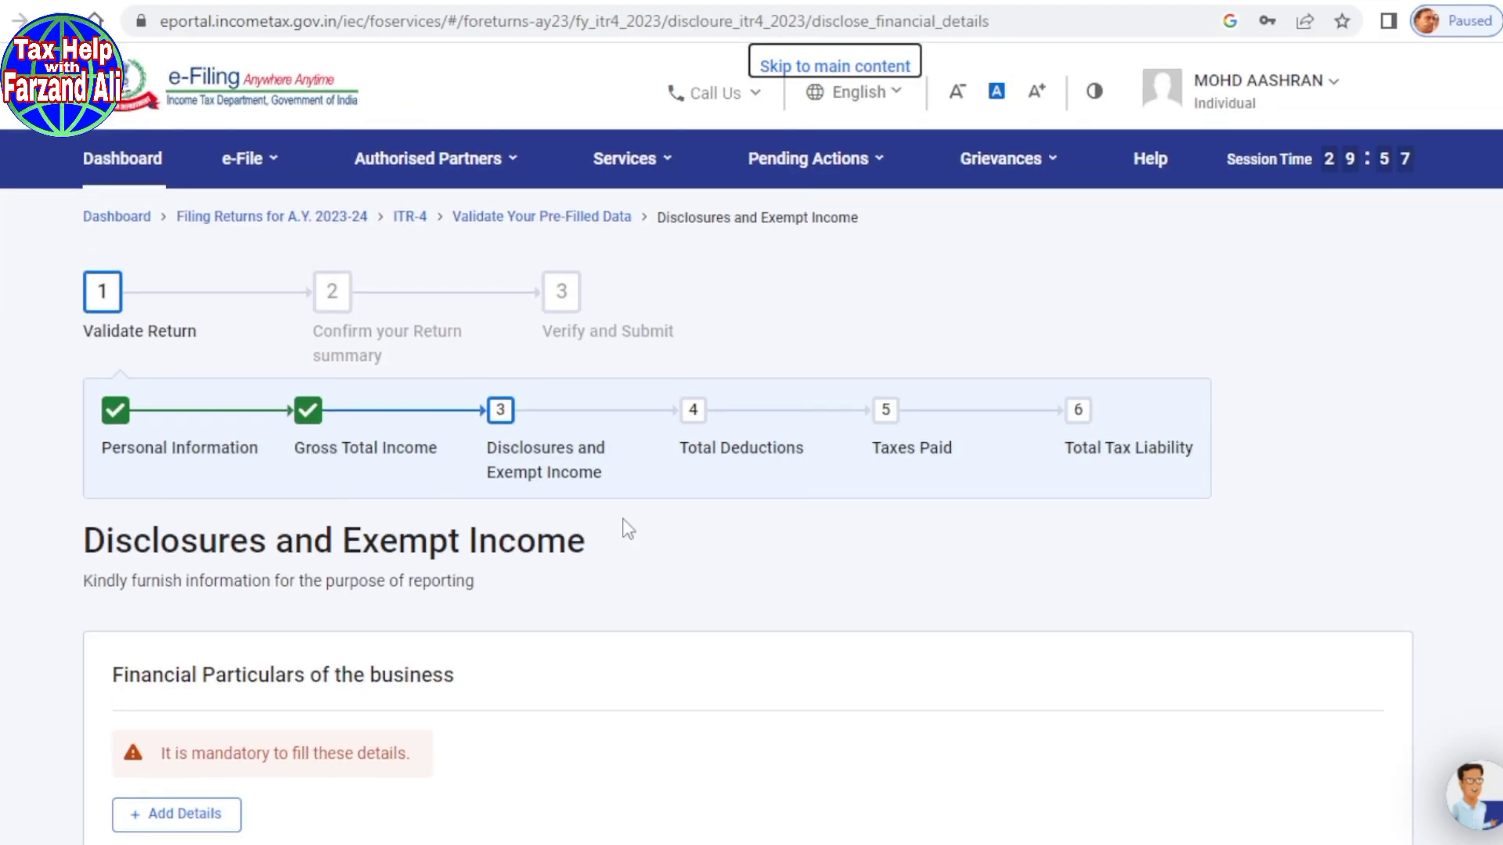
scroll(624, 527, down, 3)
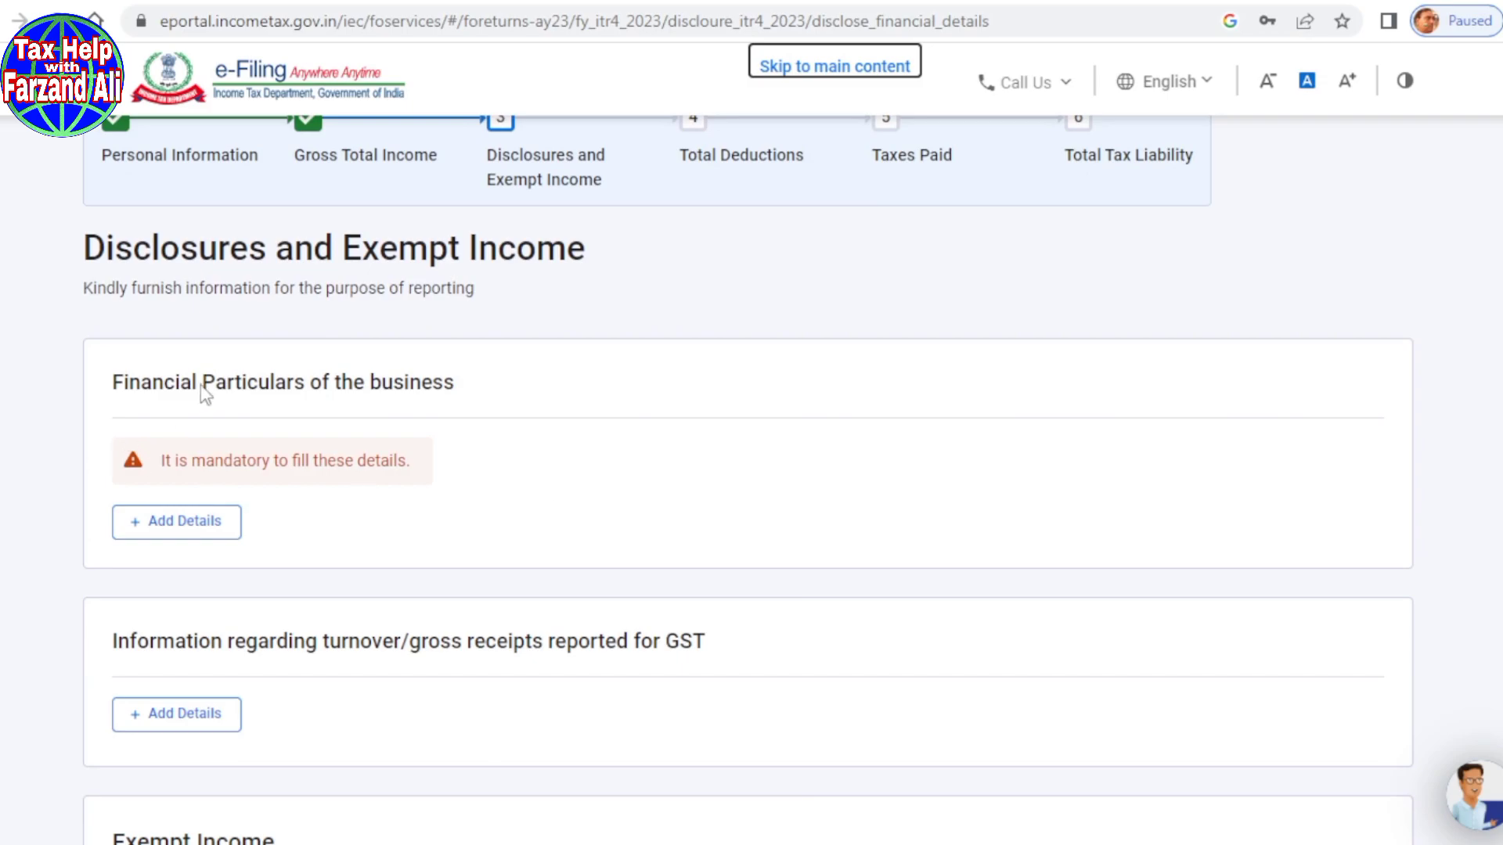
drag(270, 384, 482, 383)
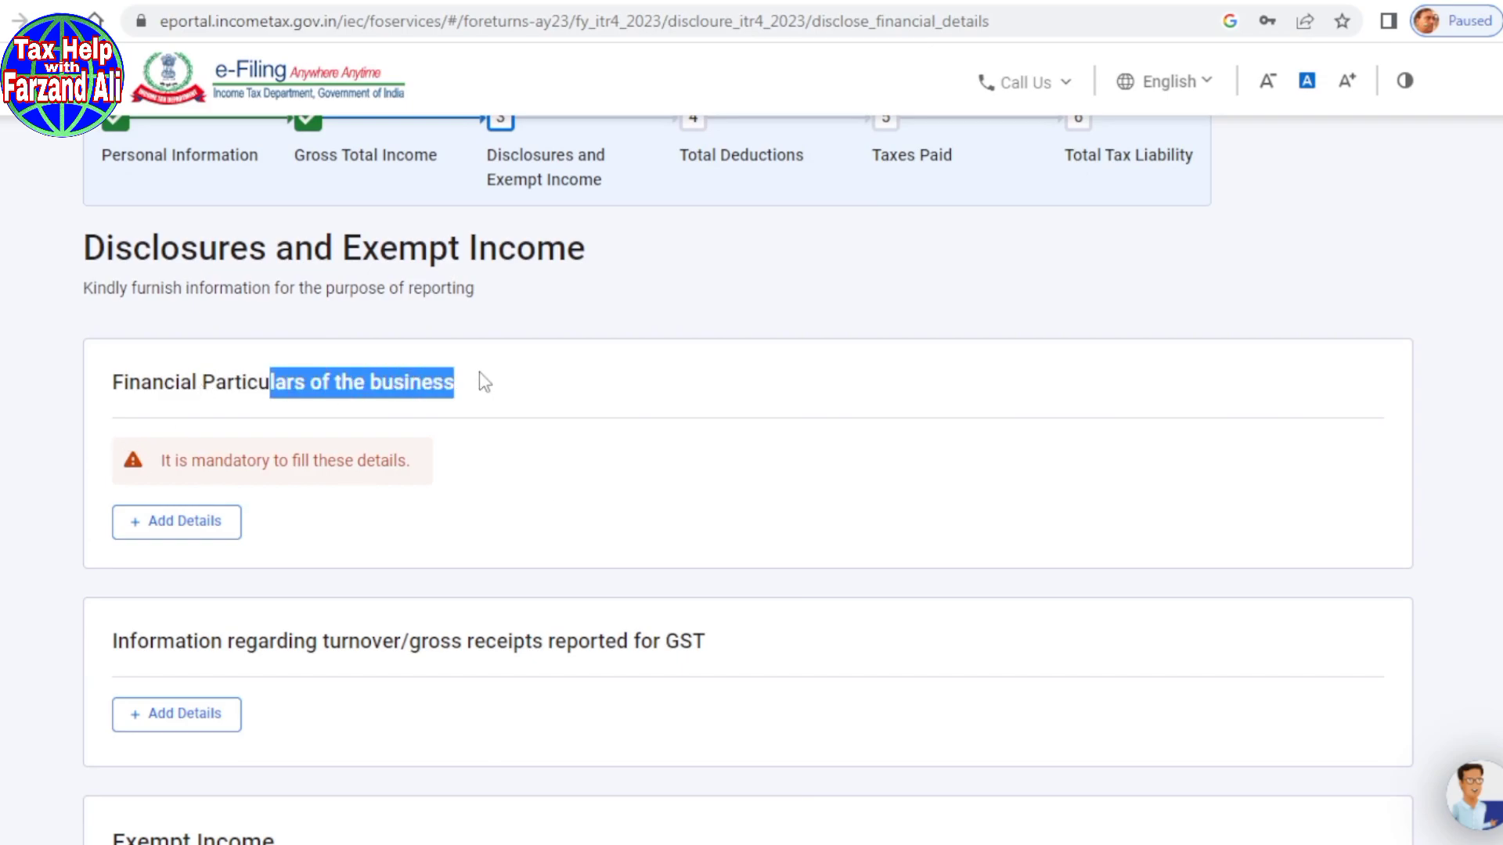
click(581, 448)
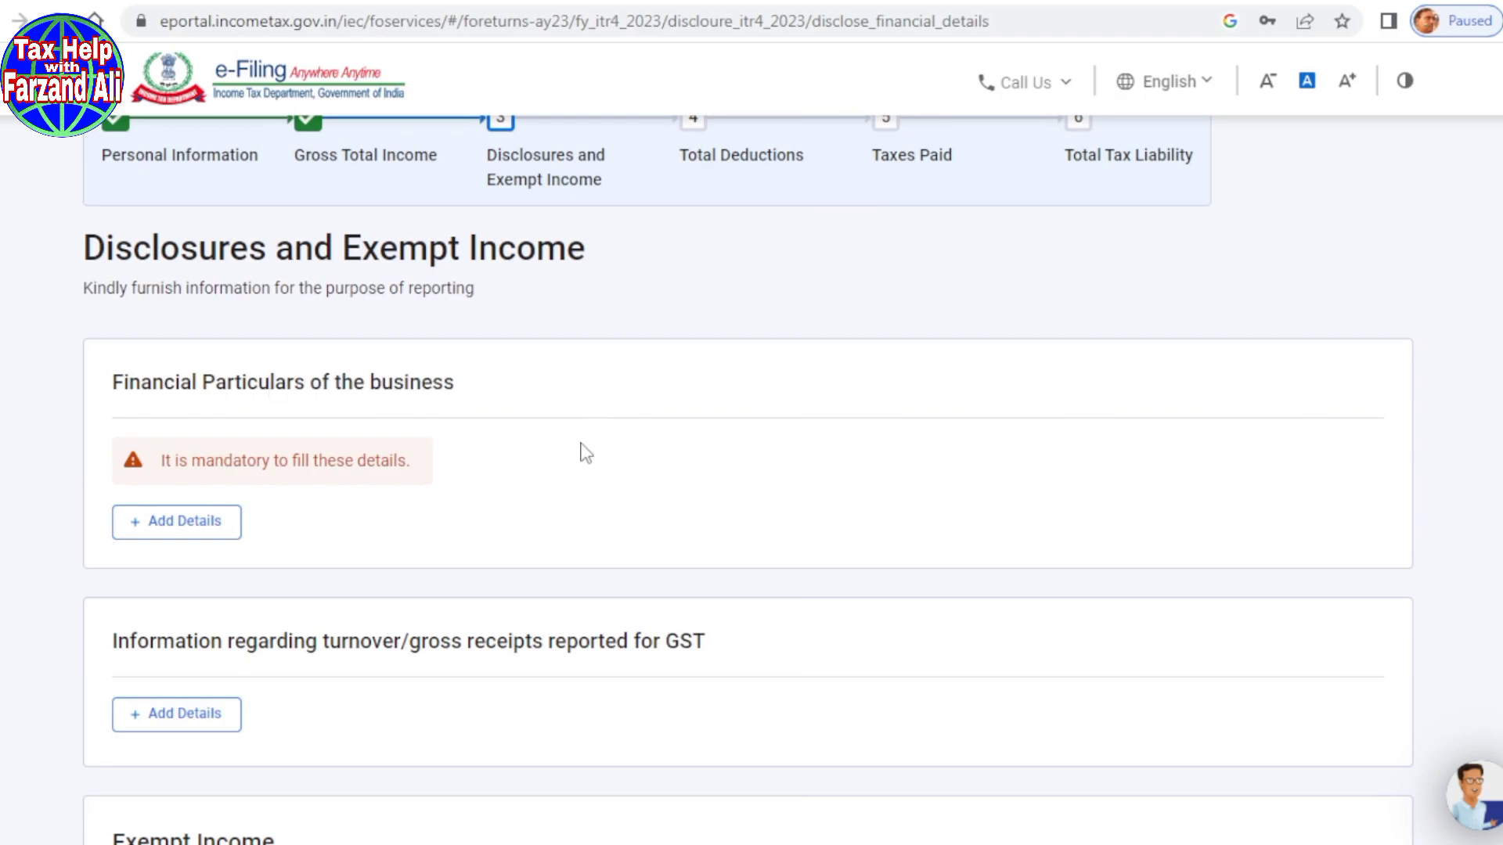
Step: Start adding Financial Particulars of the business and review the Partners/Members own capital field
click(161, 537)
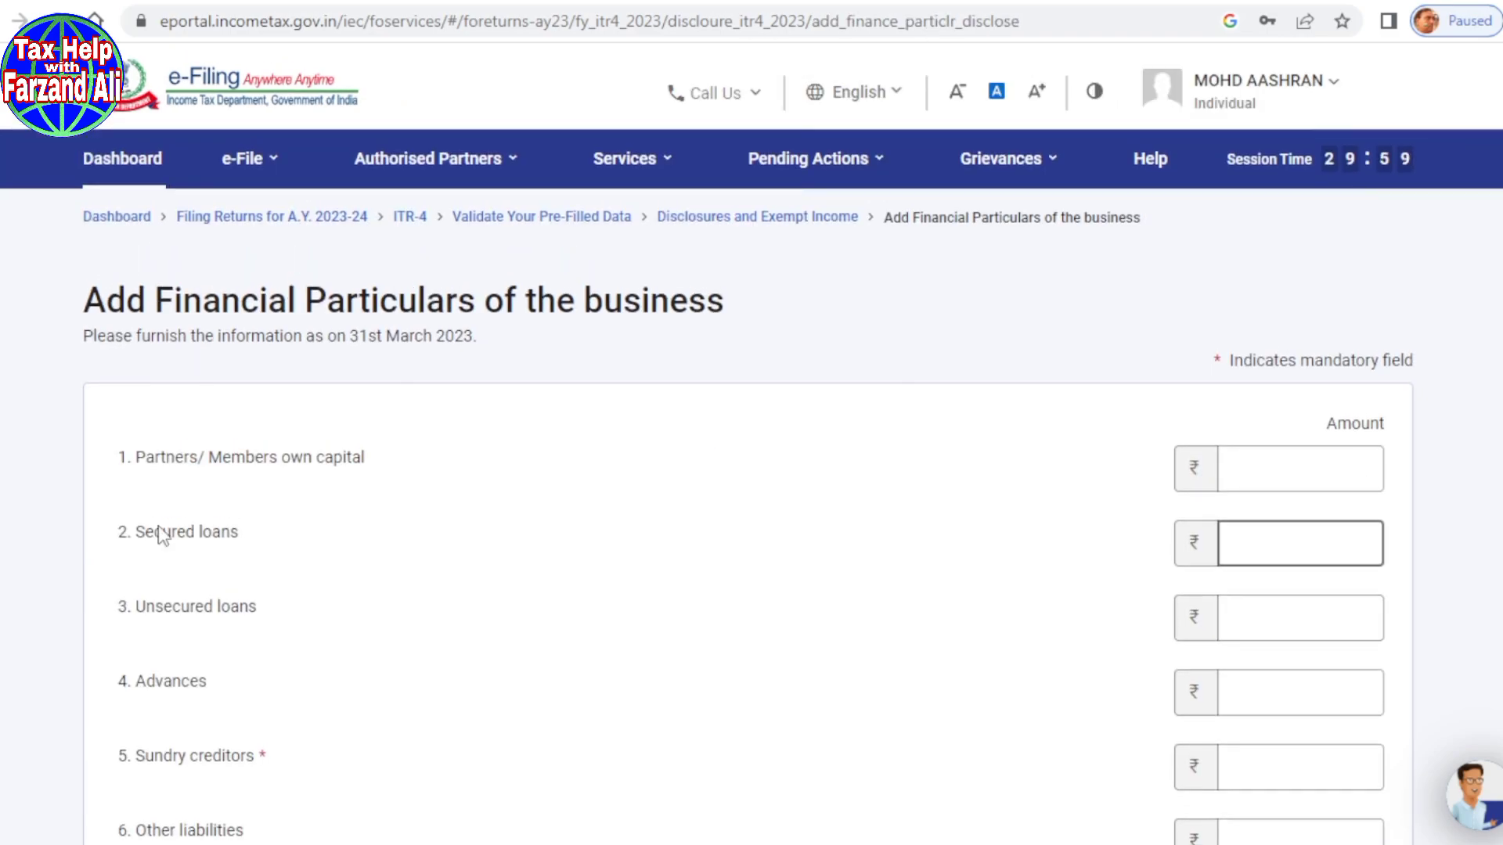
scroll(660, 537, down, 4)
scroll(661, 537, up, 4)
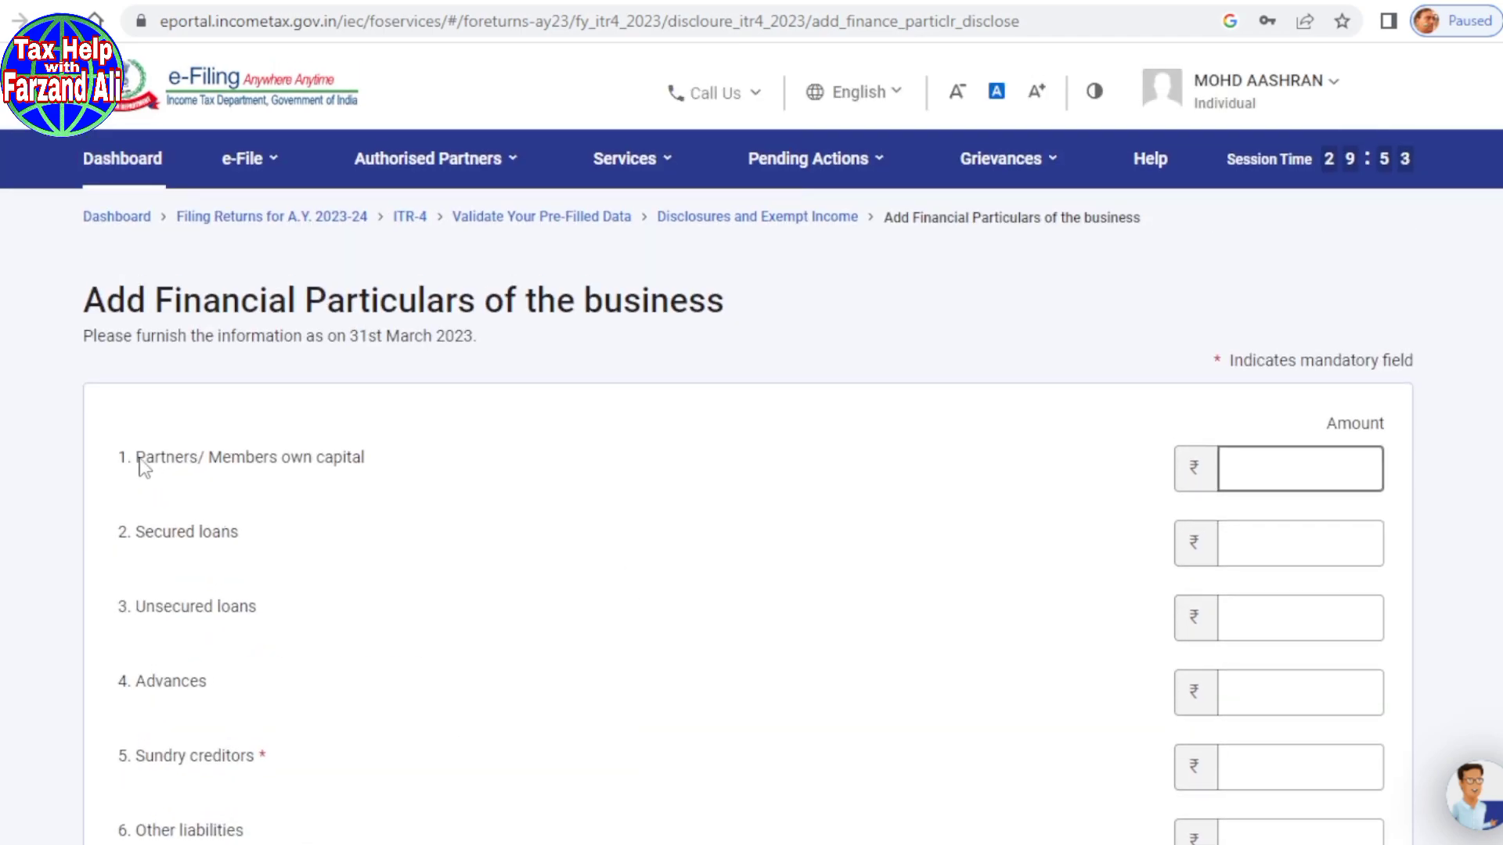
drag(125, 468, 365, 466)
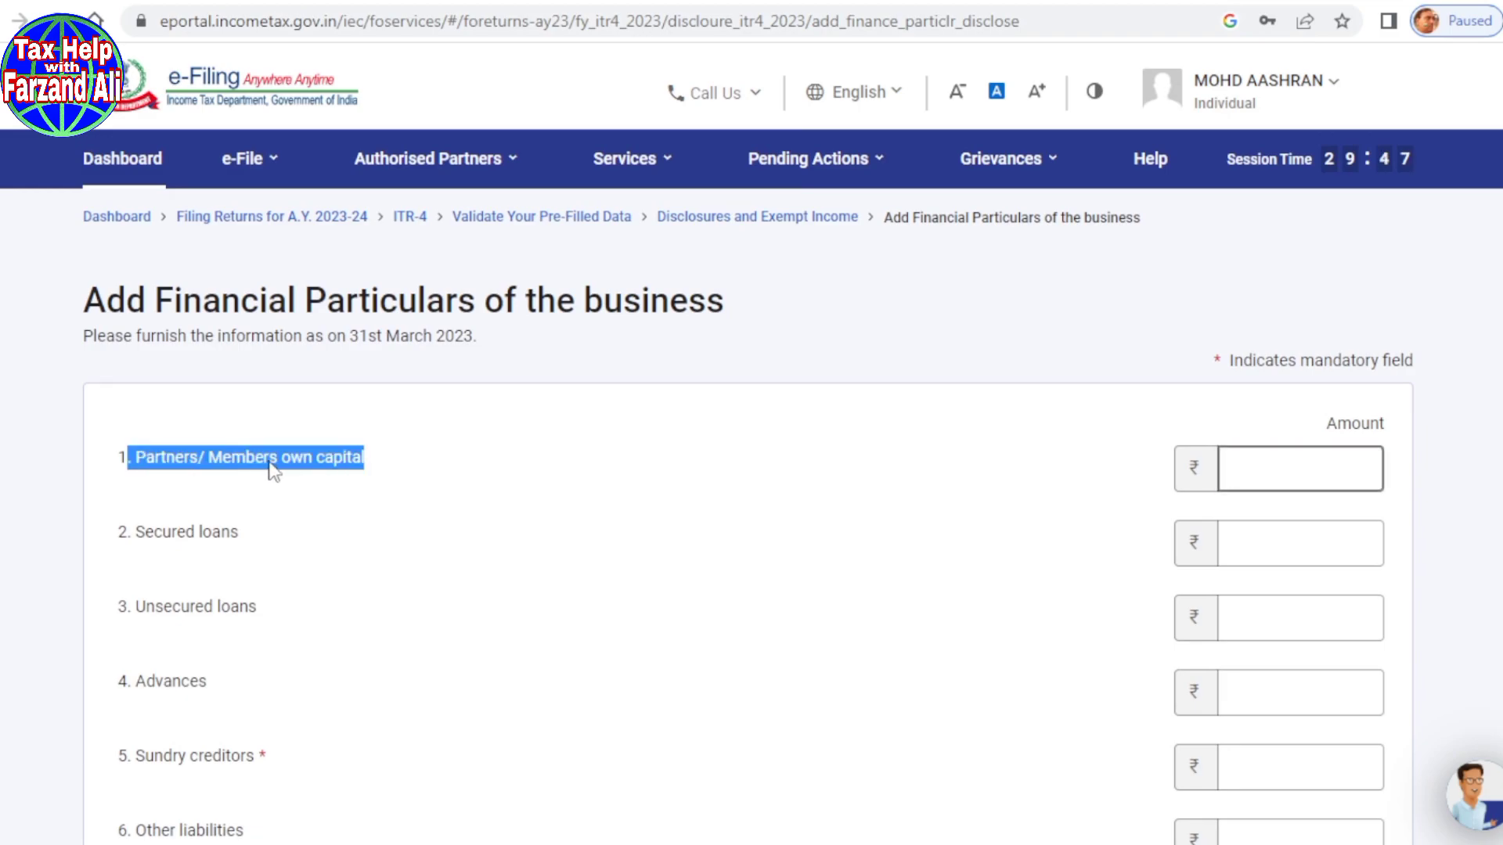
scroll(266, 461, down, 2)
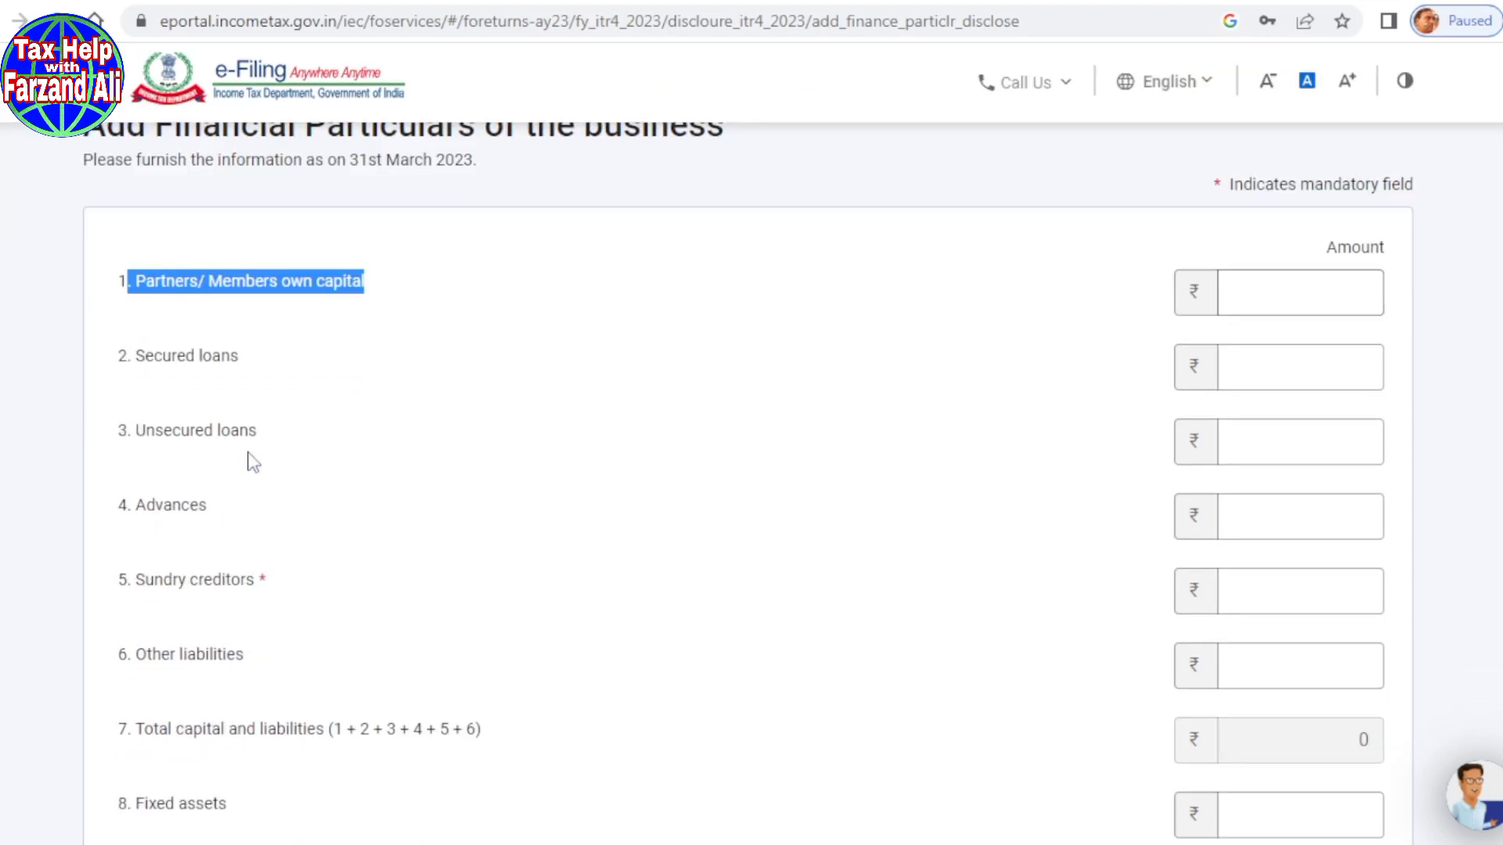
click(149, 445)
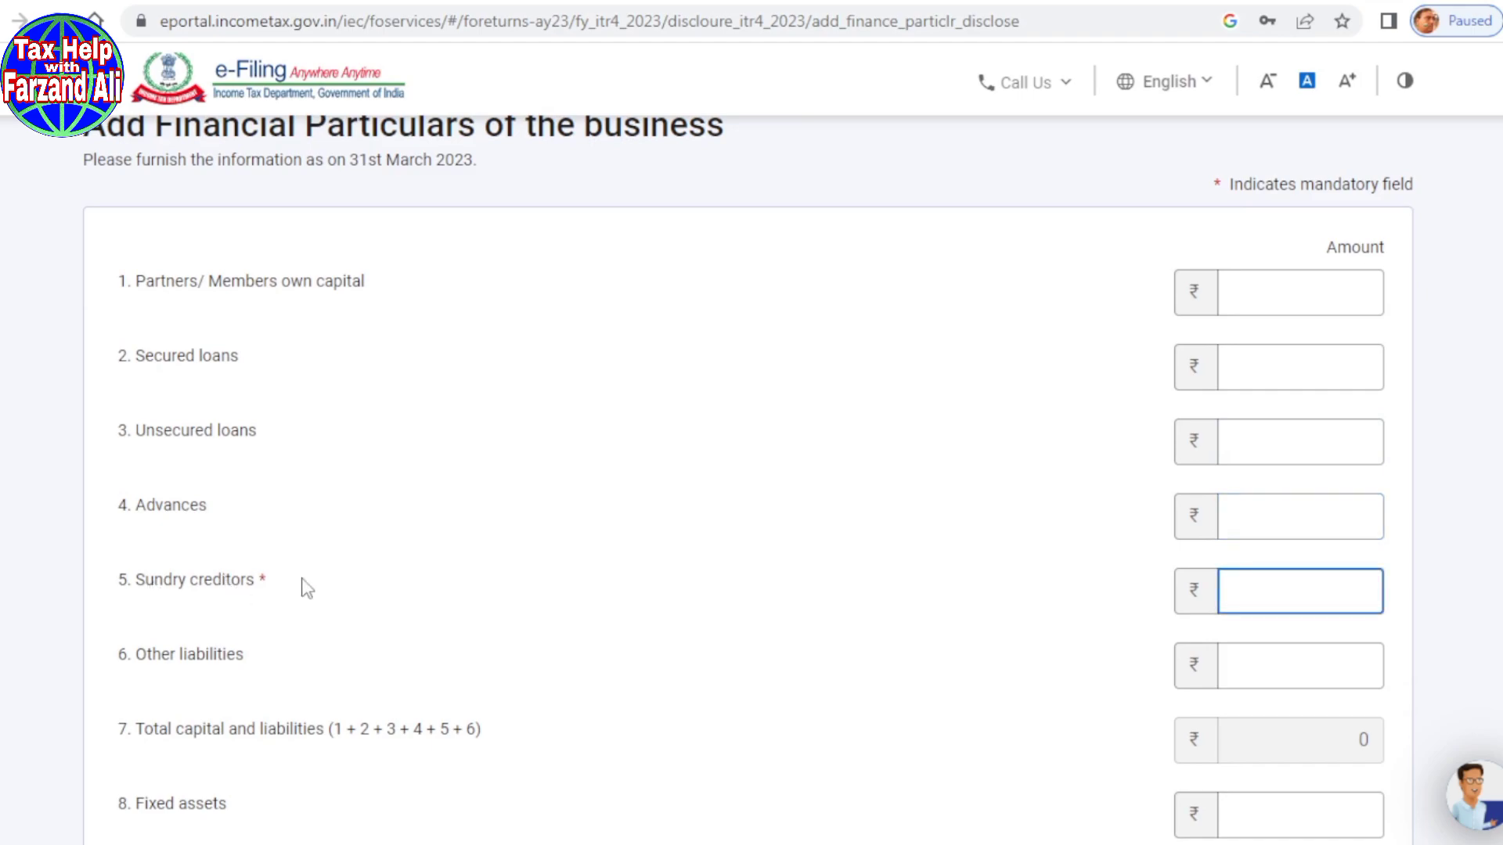
scroll(306, 587, down, 2)
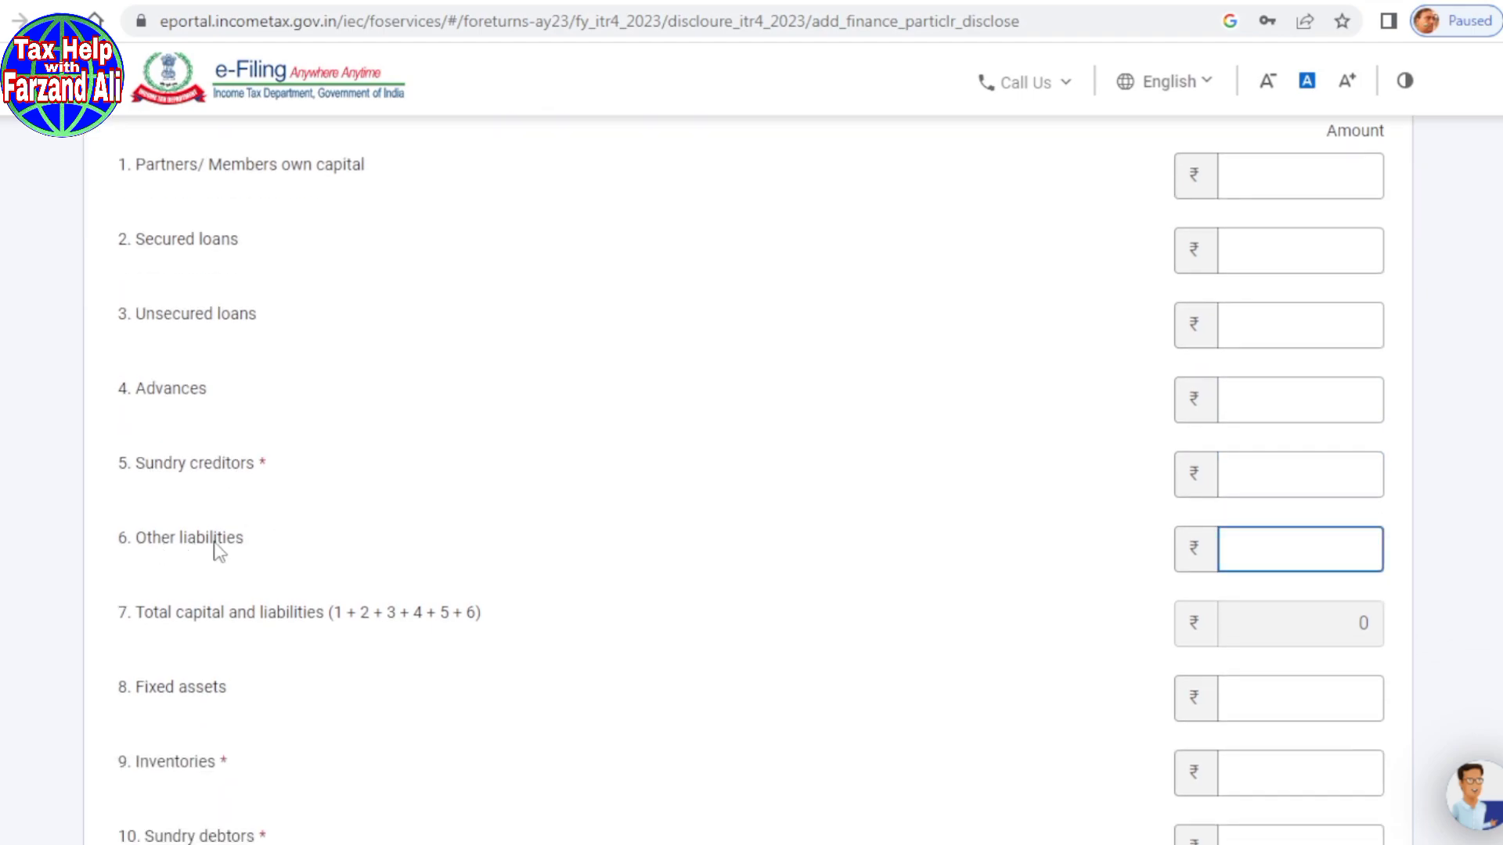
scroll(457, 544, down, 2)
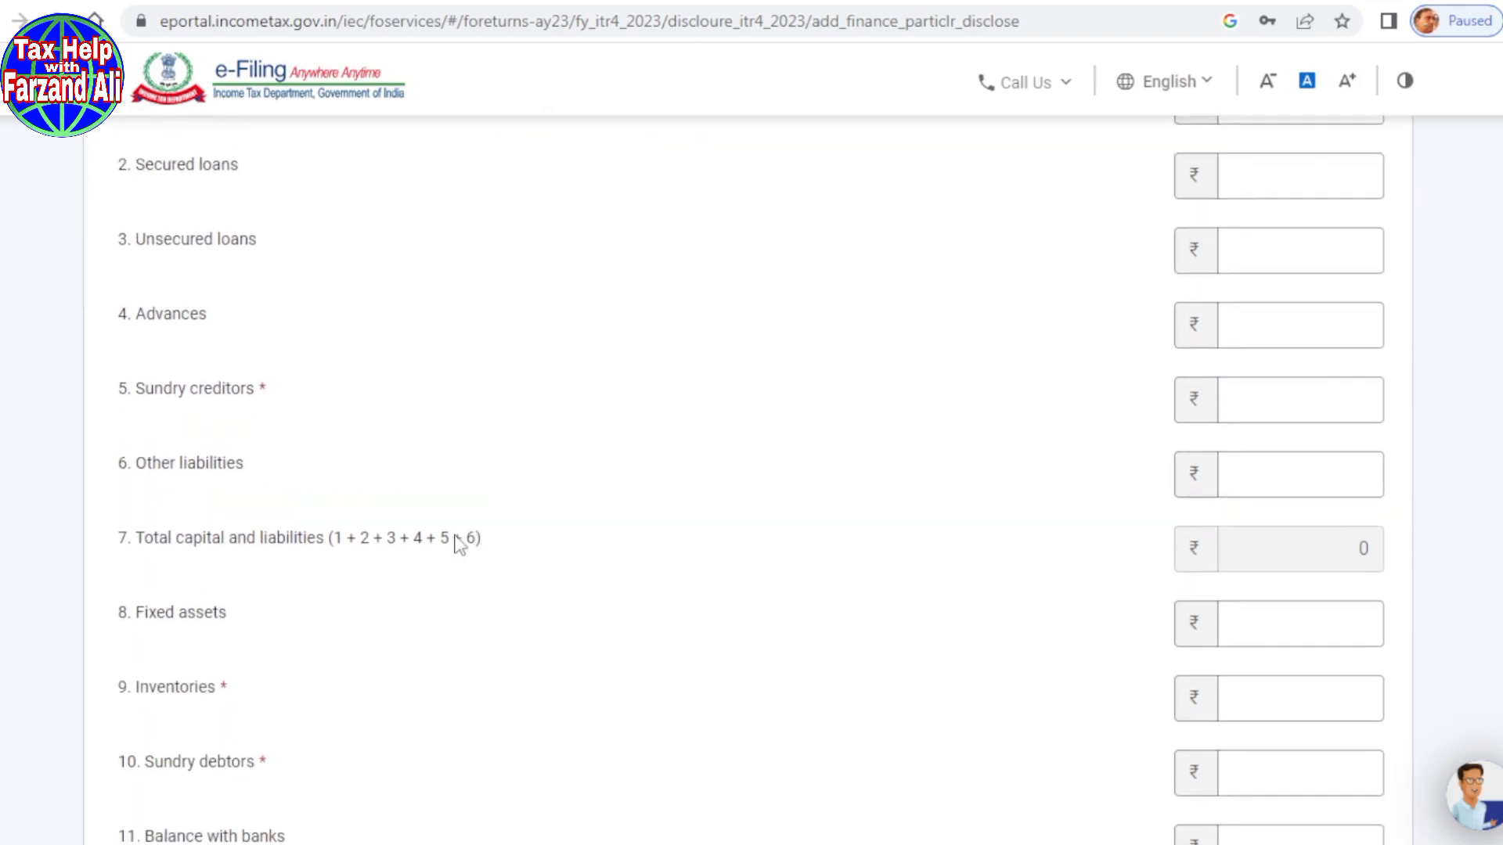
scroll(459, 540, up, 2)
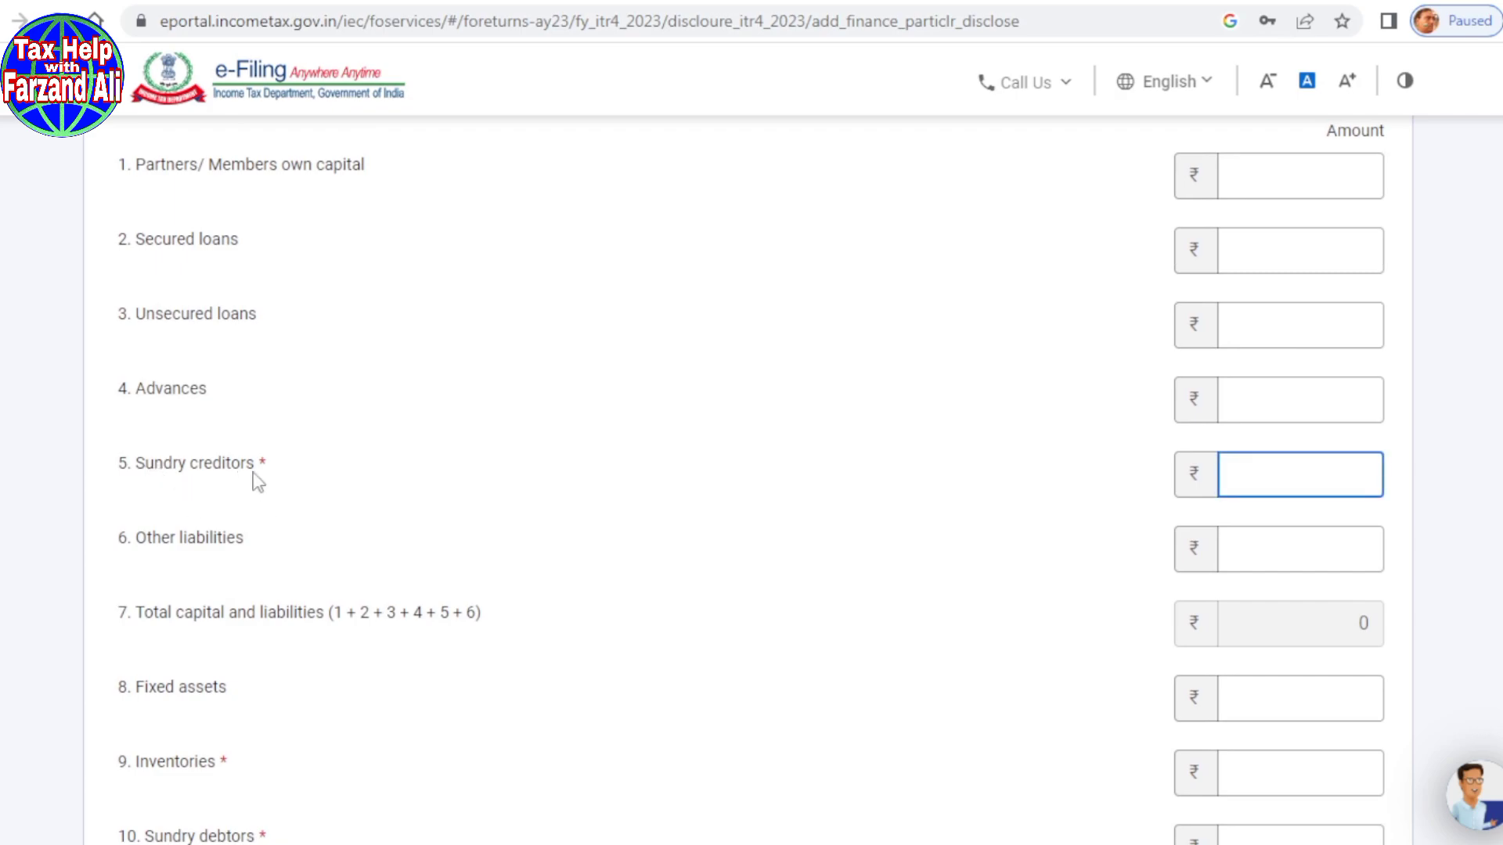
scroll(302, 467, down, 2)
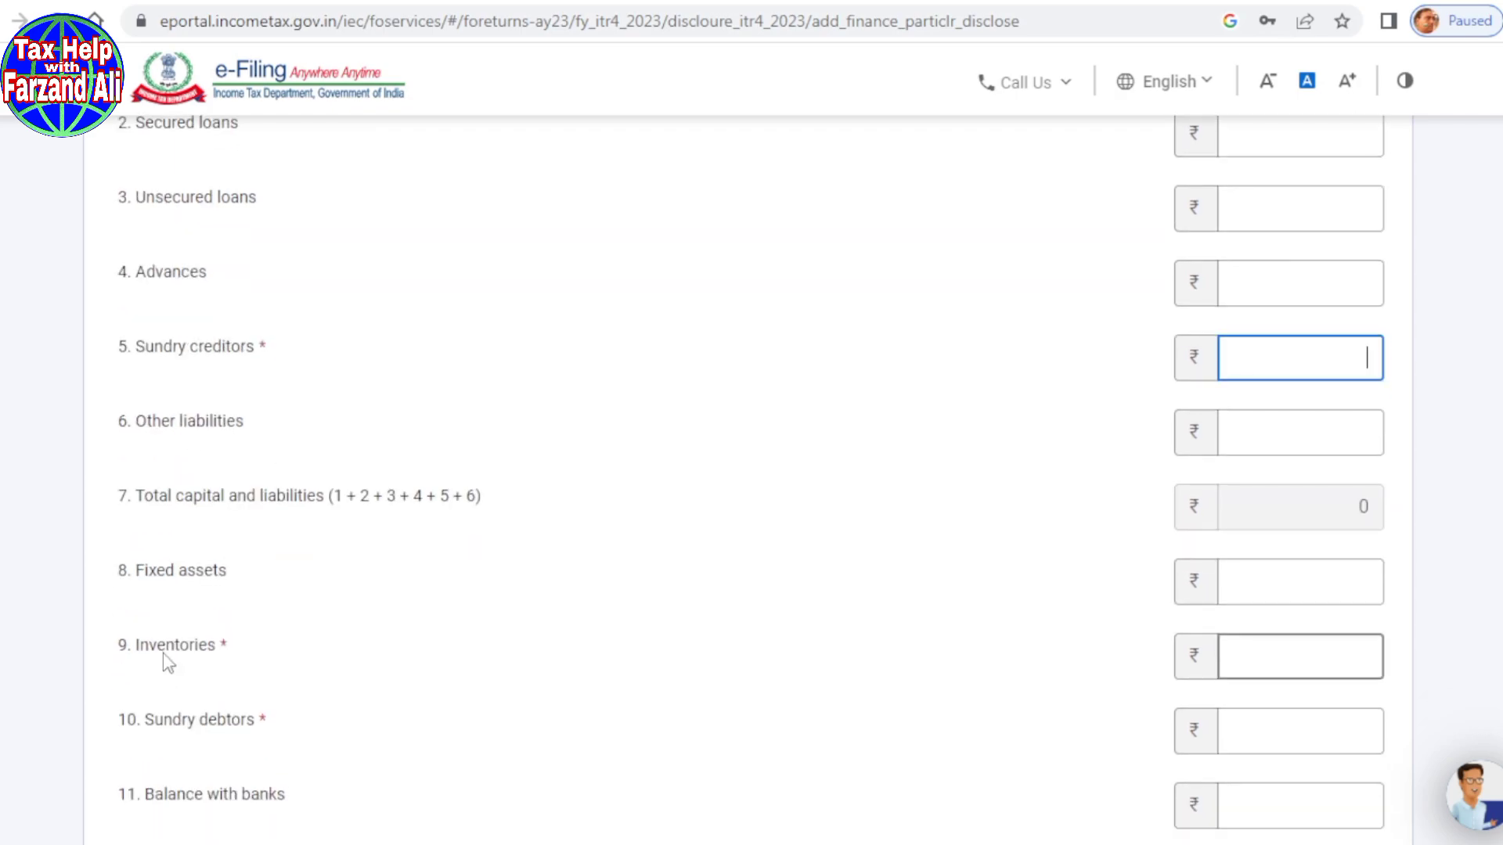
click(550, 668)
scroll(550, 667, up, 3)
Step: Enter partners' own capital of 2,80,520, check both totals, and save the financial particulars
click(1244, 293)
text(2,80,520)
click(885, 550)
scroll(886, 550, down, 5)
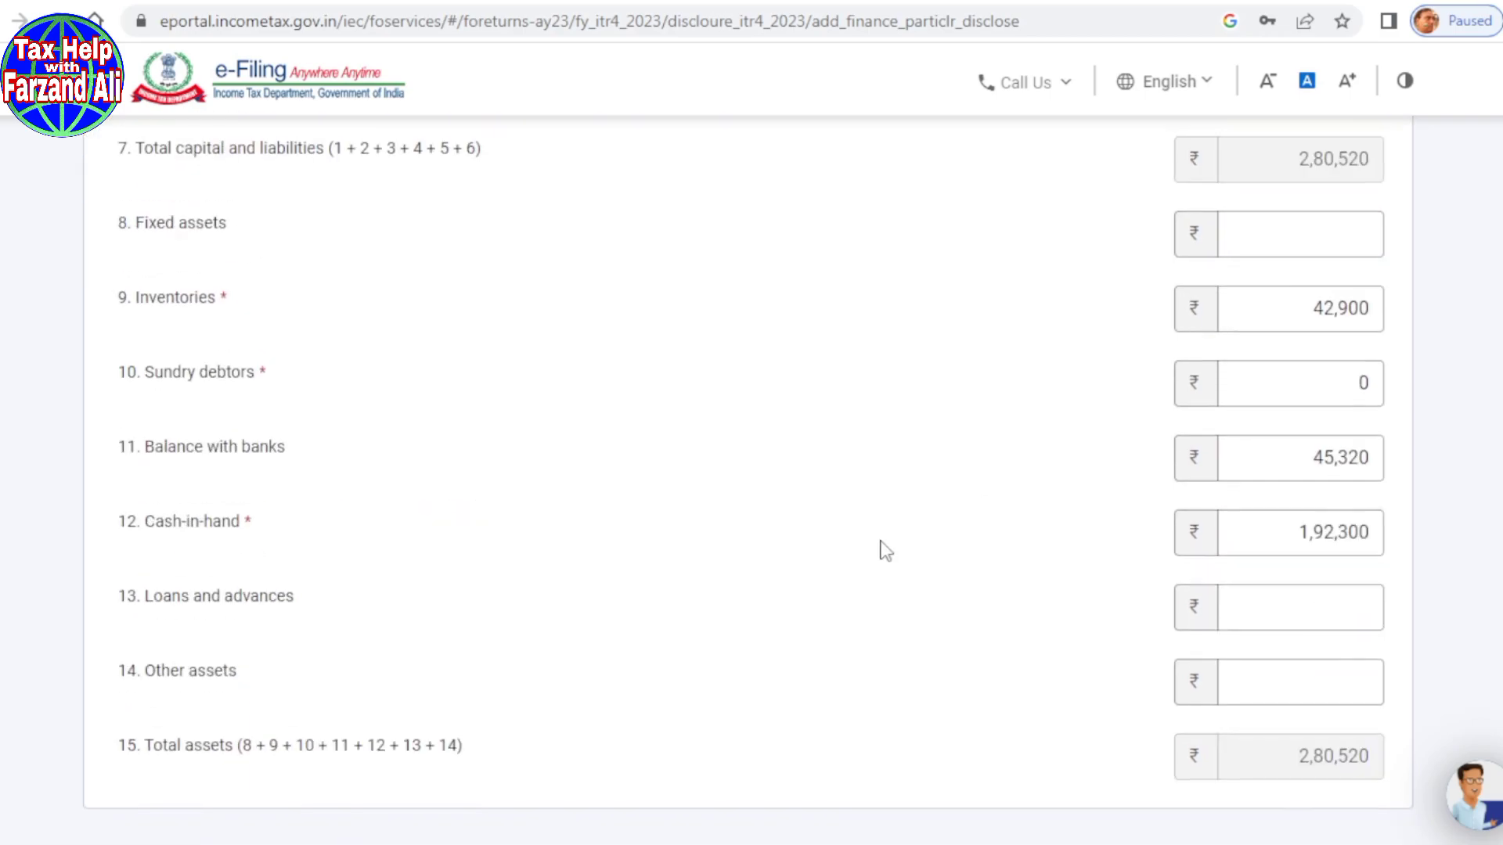
scroll(885, 550, down, 5)
scroll(693, 574, up, 4)
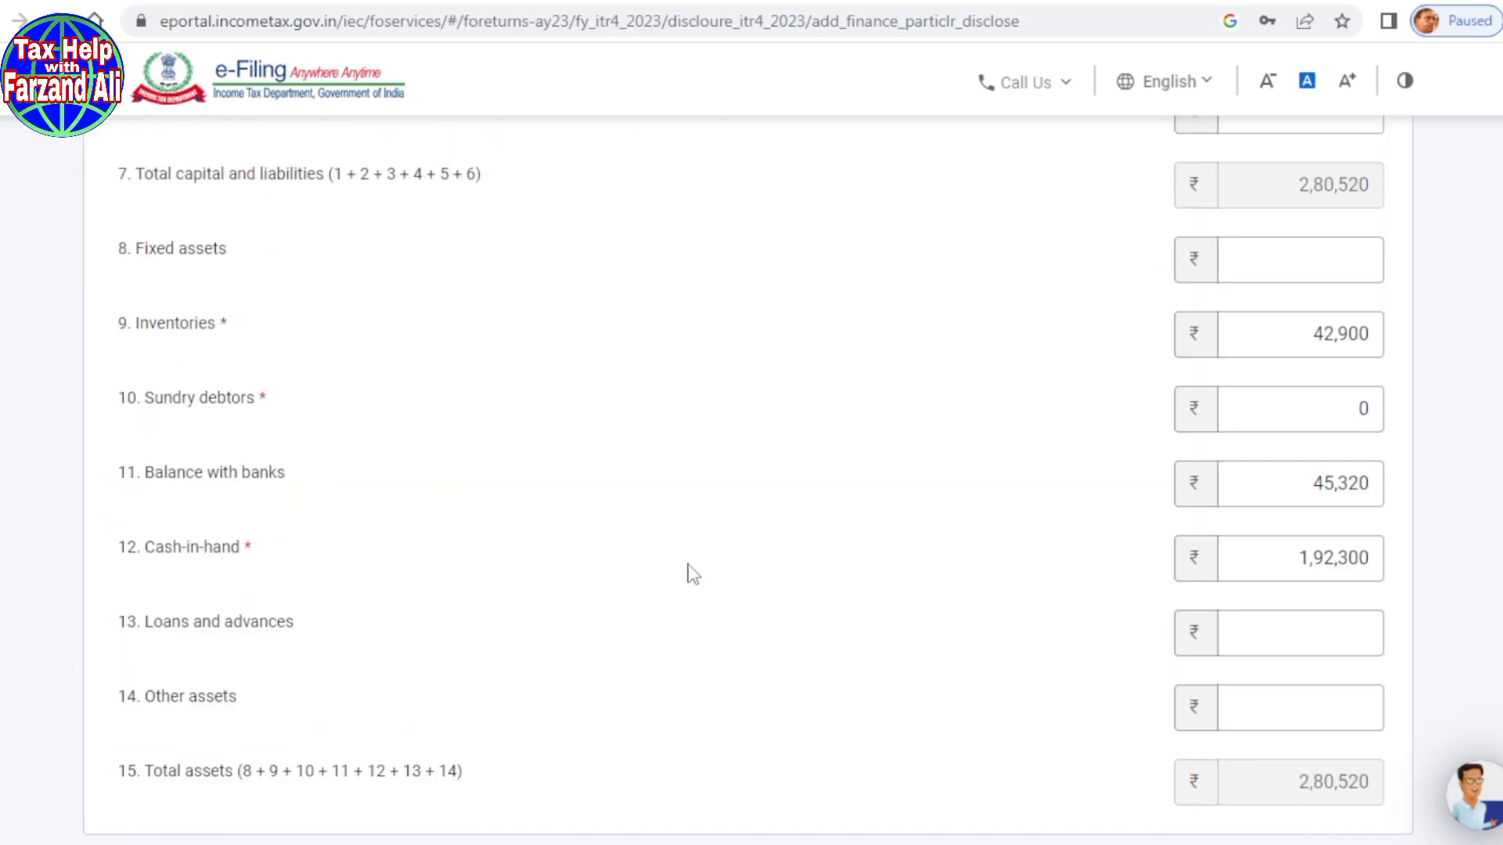
scroll(692, 574, up, 1)
scroll(692, 573, down, 4)
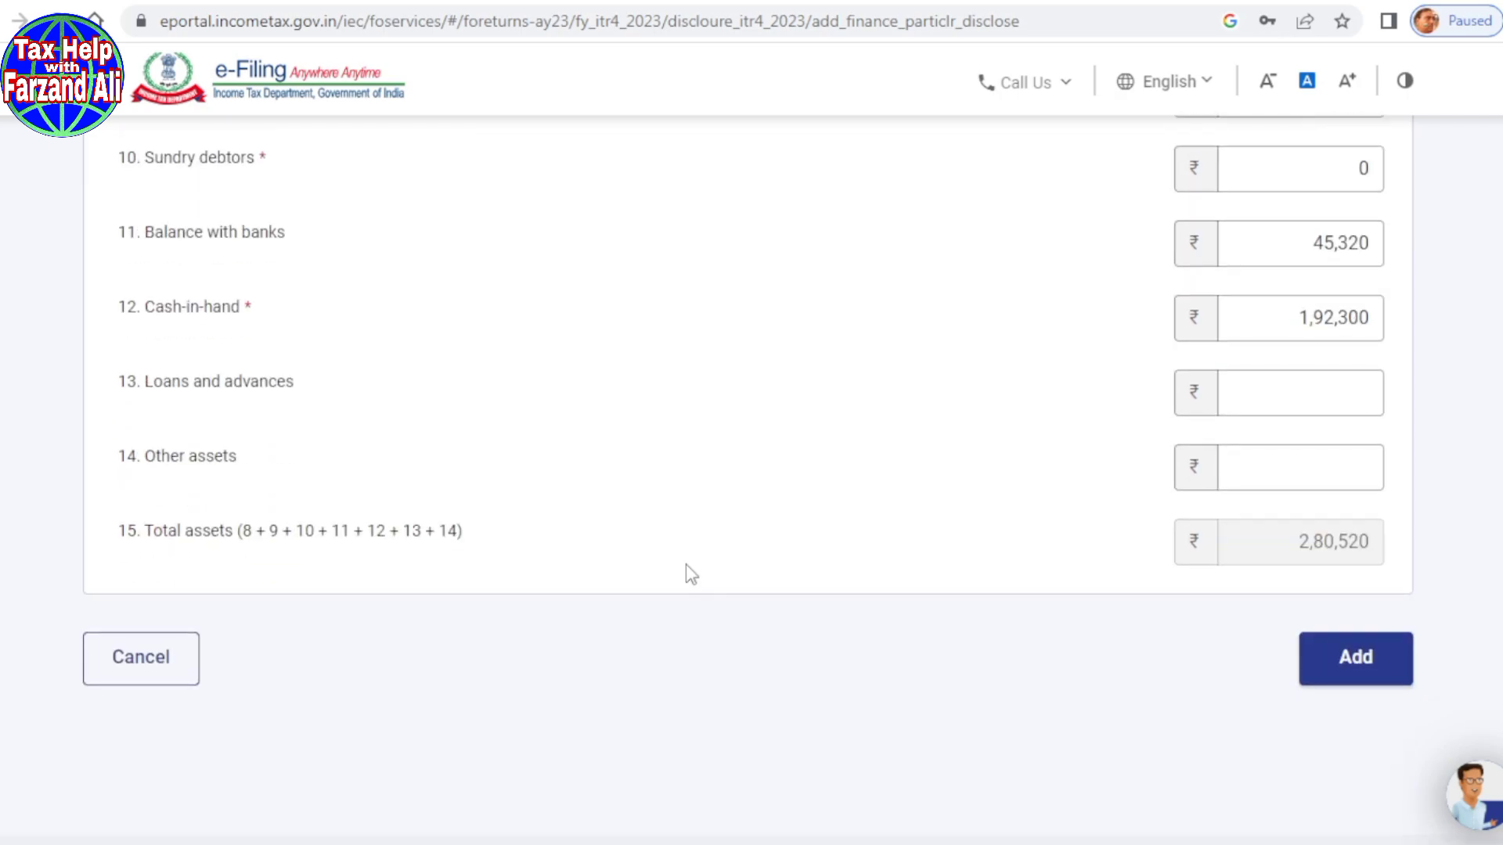
click(1363, 674)
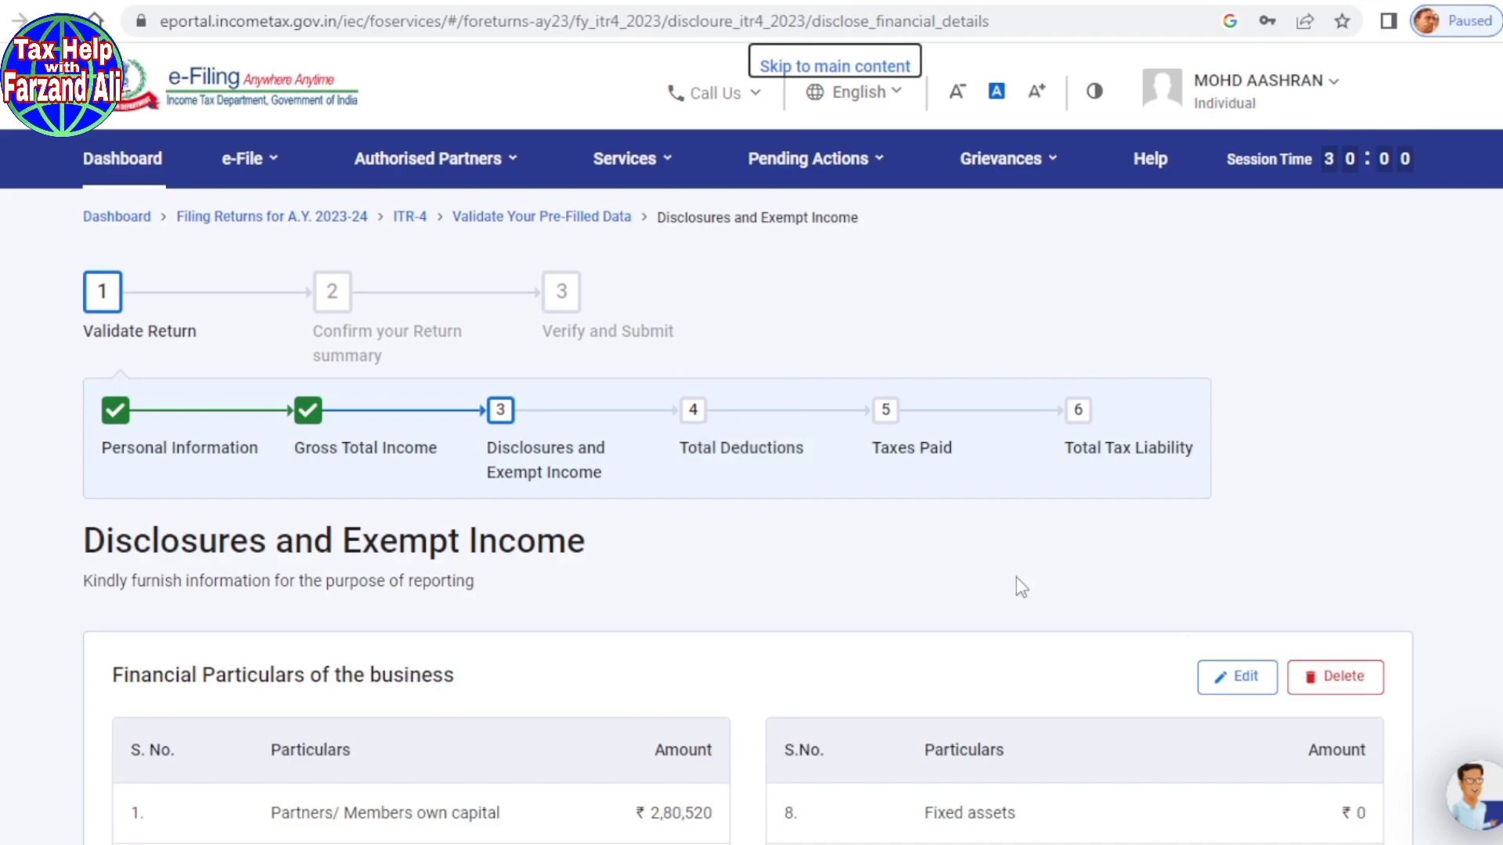
Step: Confirm the Disclosures and Exempt Income section
scroll(1015, 576, down, 7)
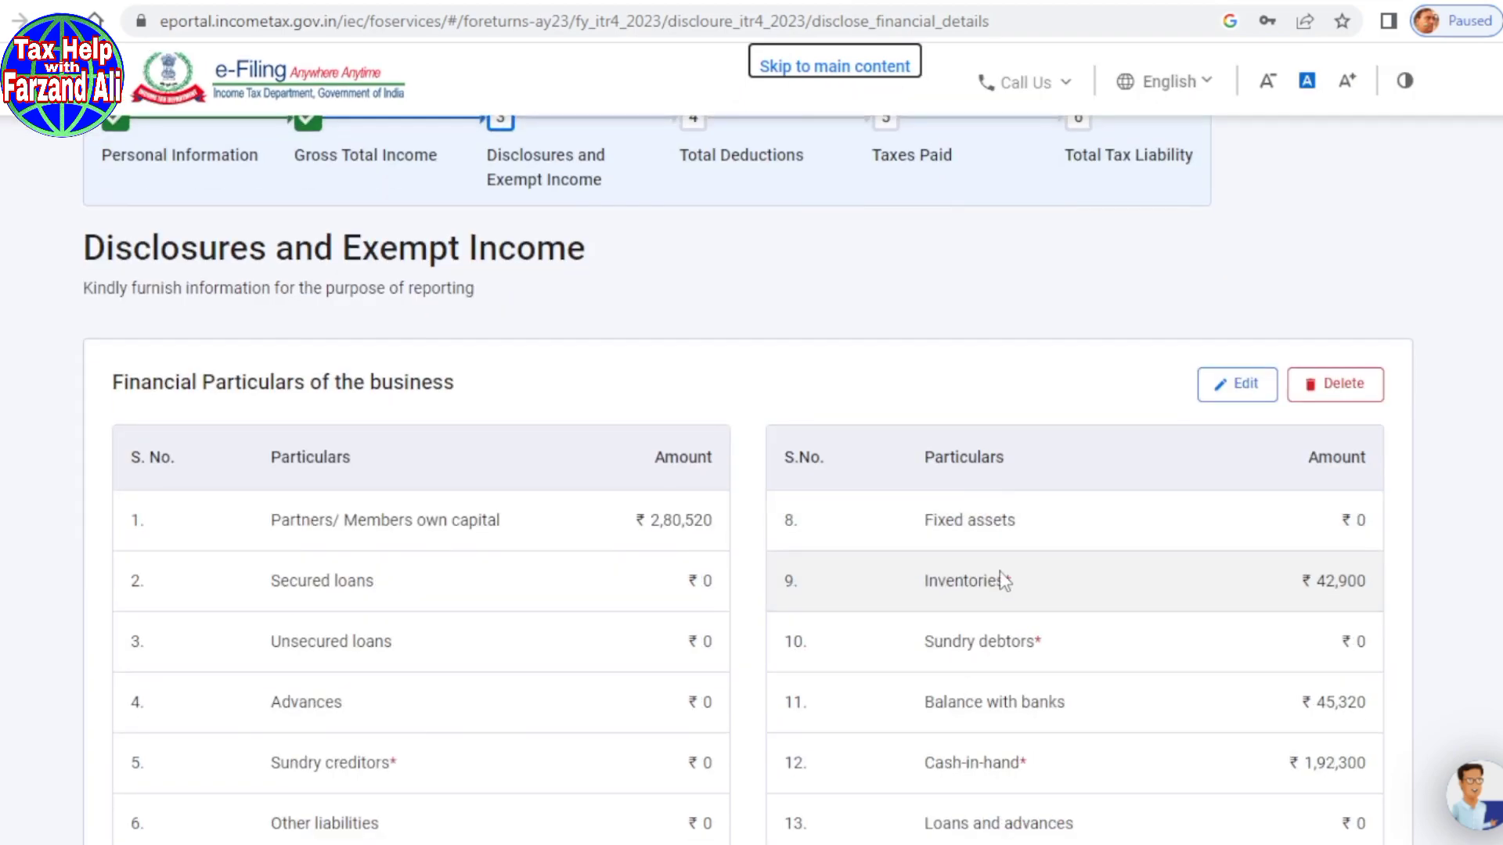
scroll(999, 575, down, 9)
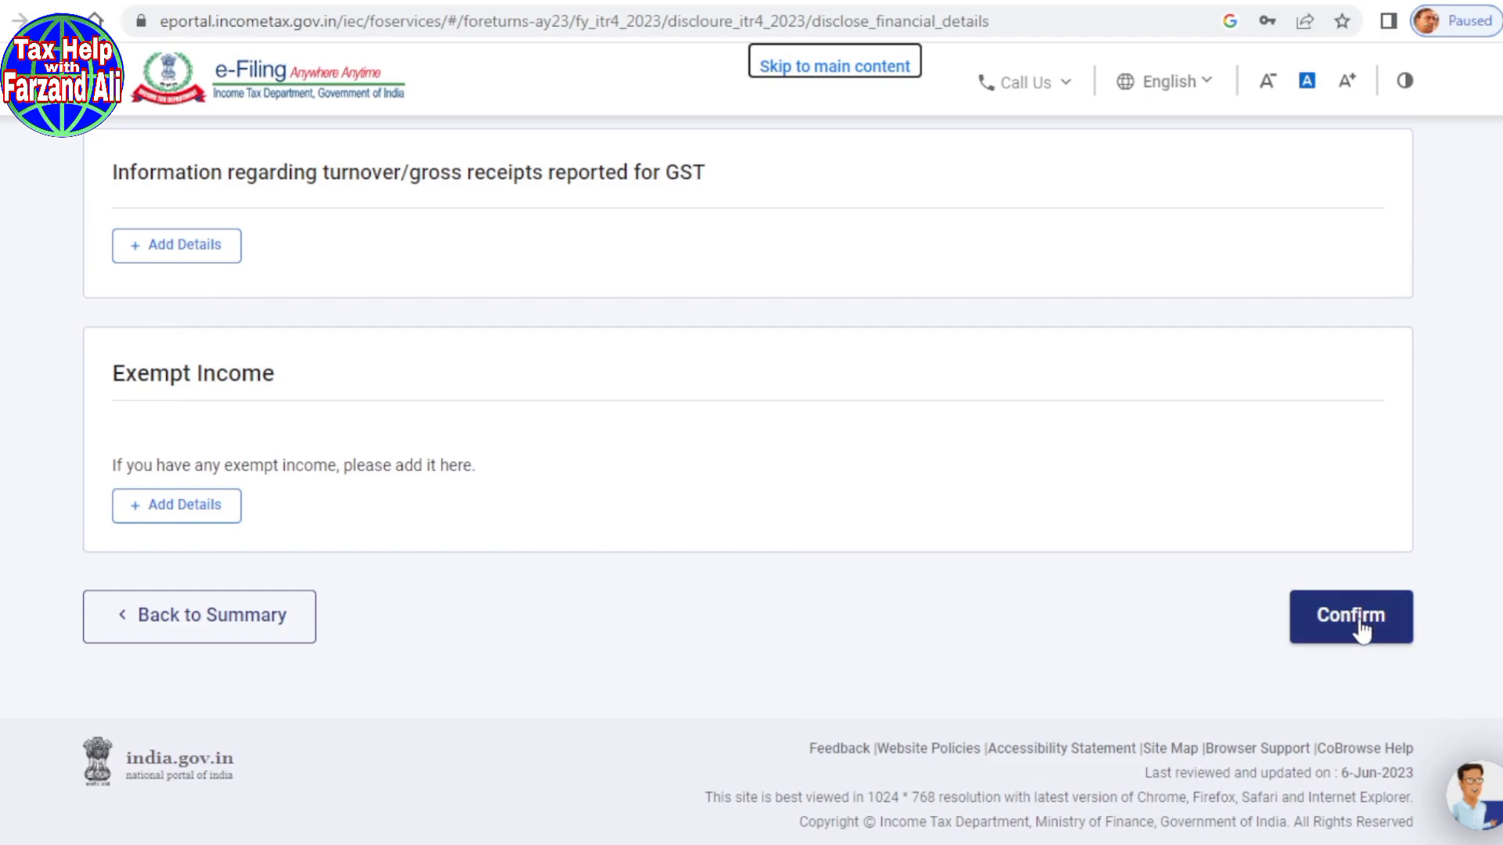
click(1361, 629)
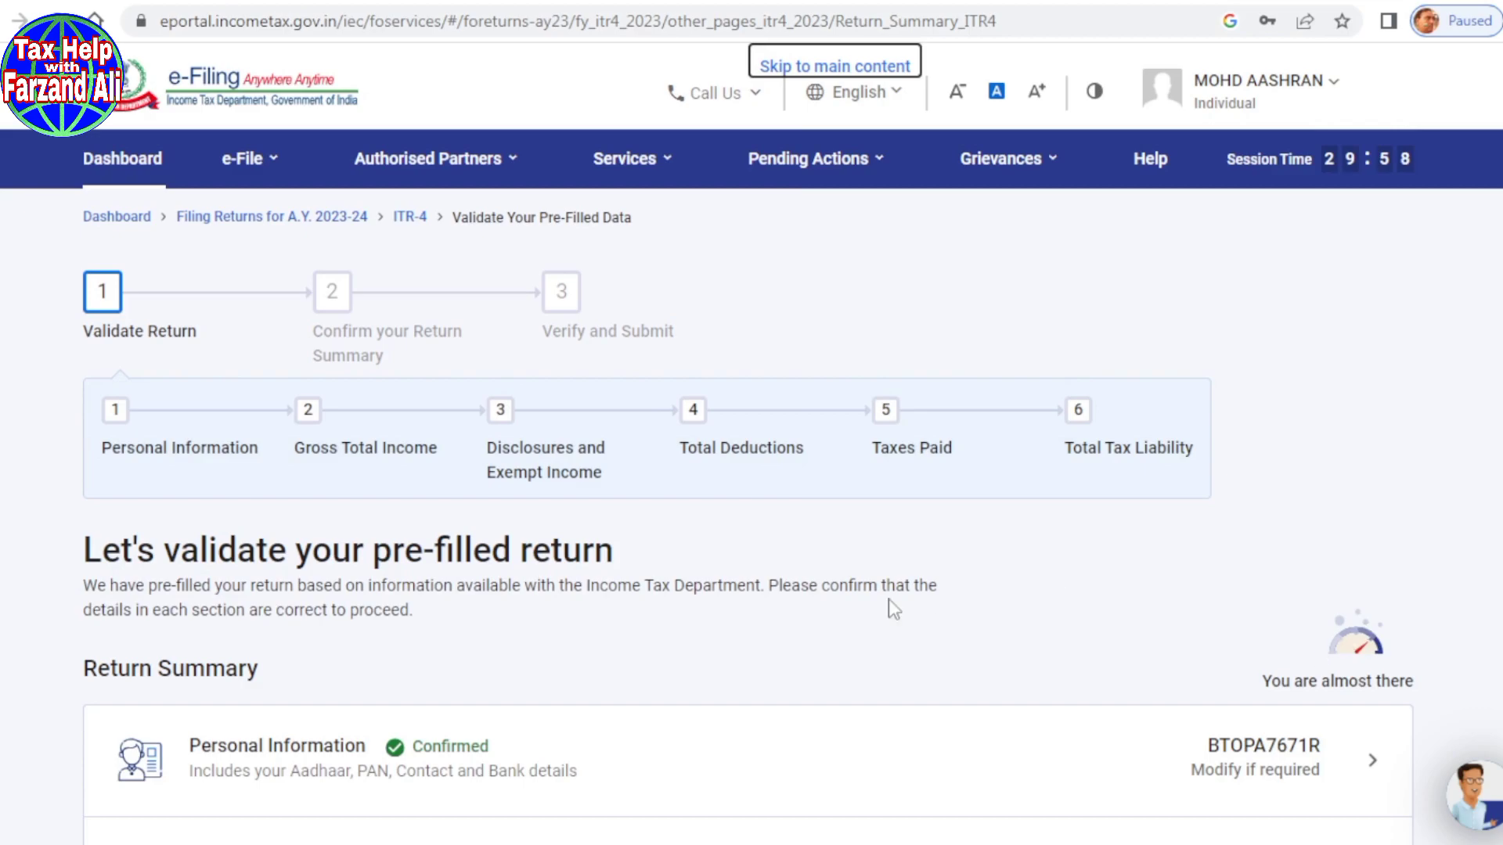
scroll(696, 570, down, 5)
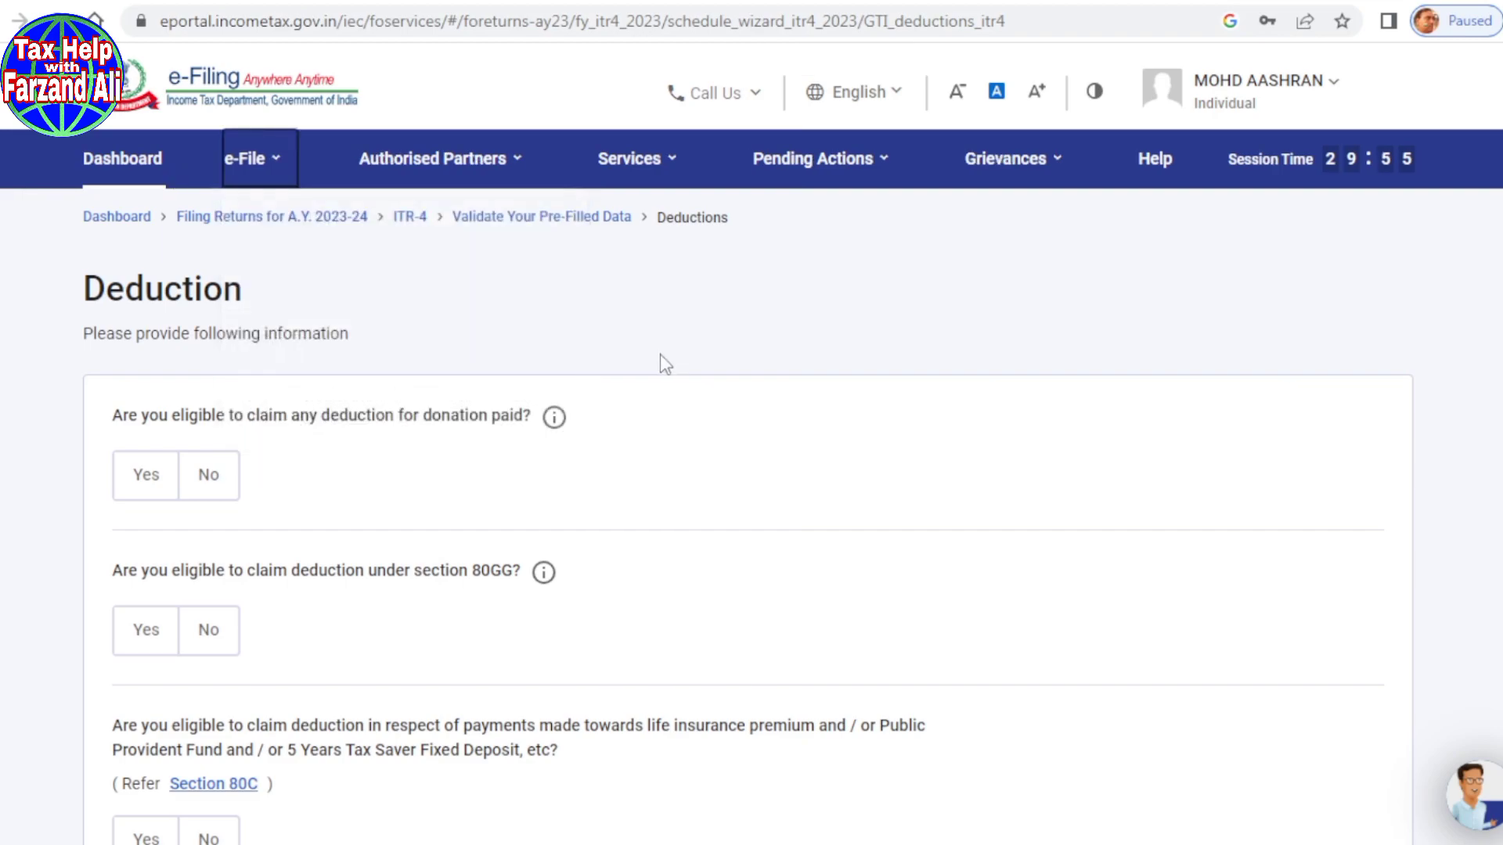
Step: Decline the donations deduction and claim 36,000 under section 80GG
scroll(697, 316, down, 3)
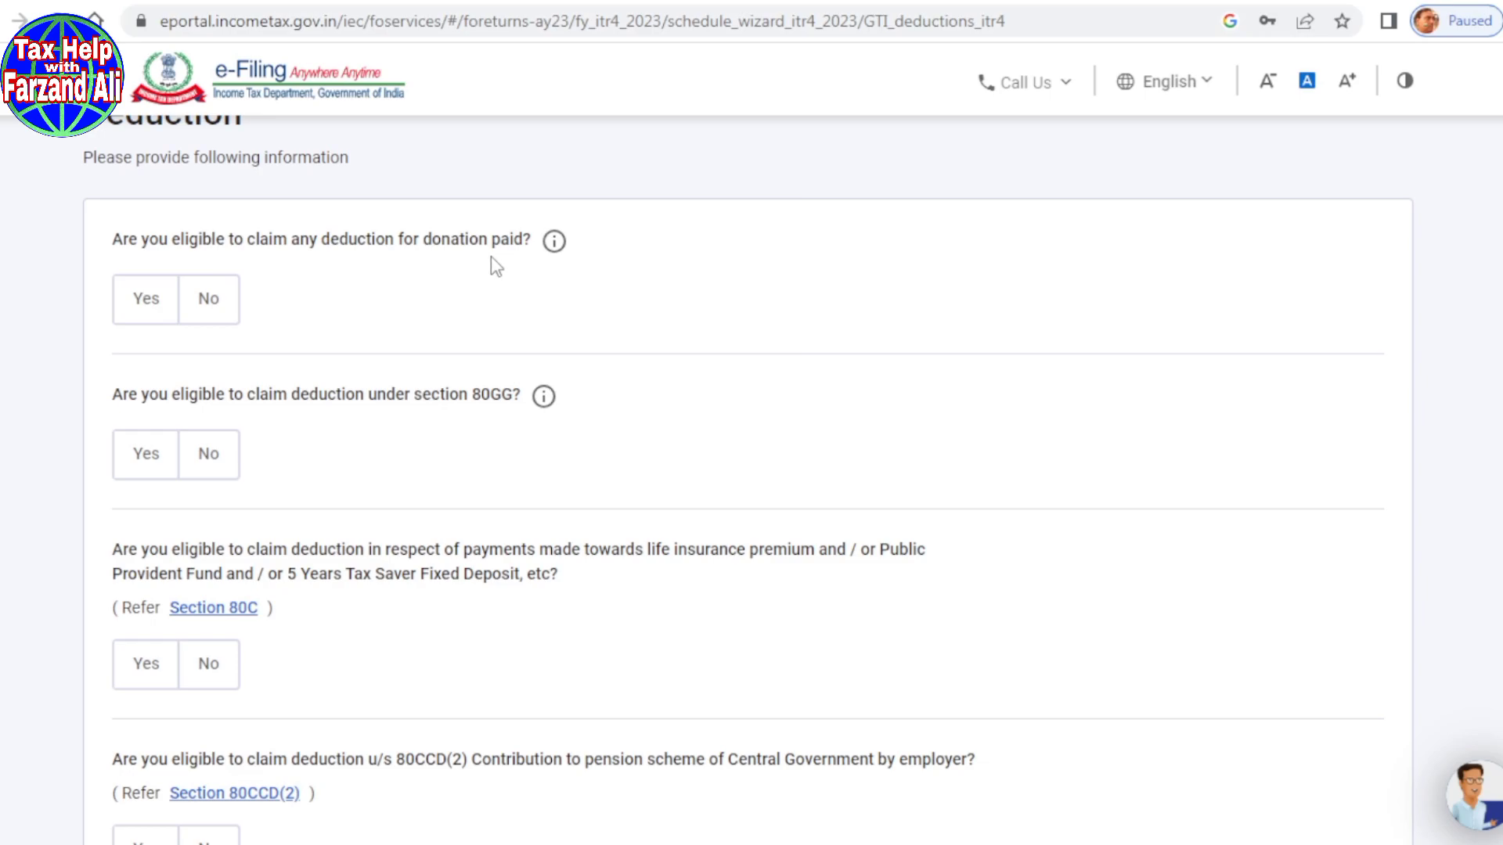
click(208, 298)
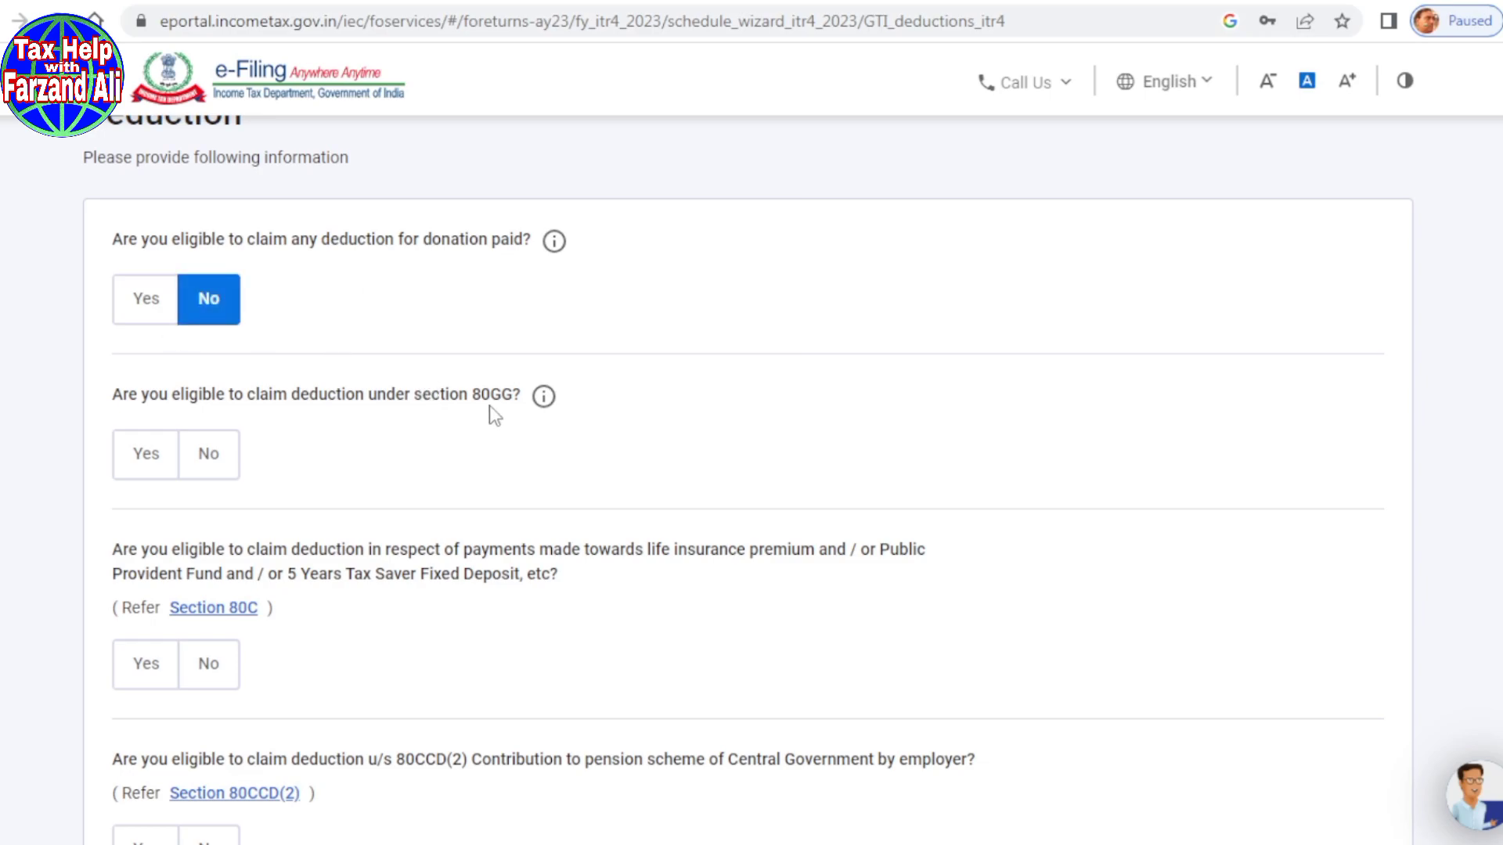
click(144, 471)
text(36000)
click(507, 558)
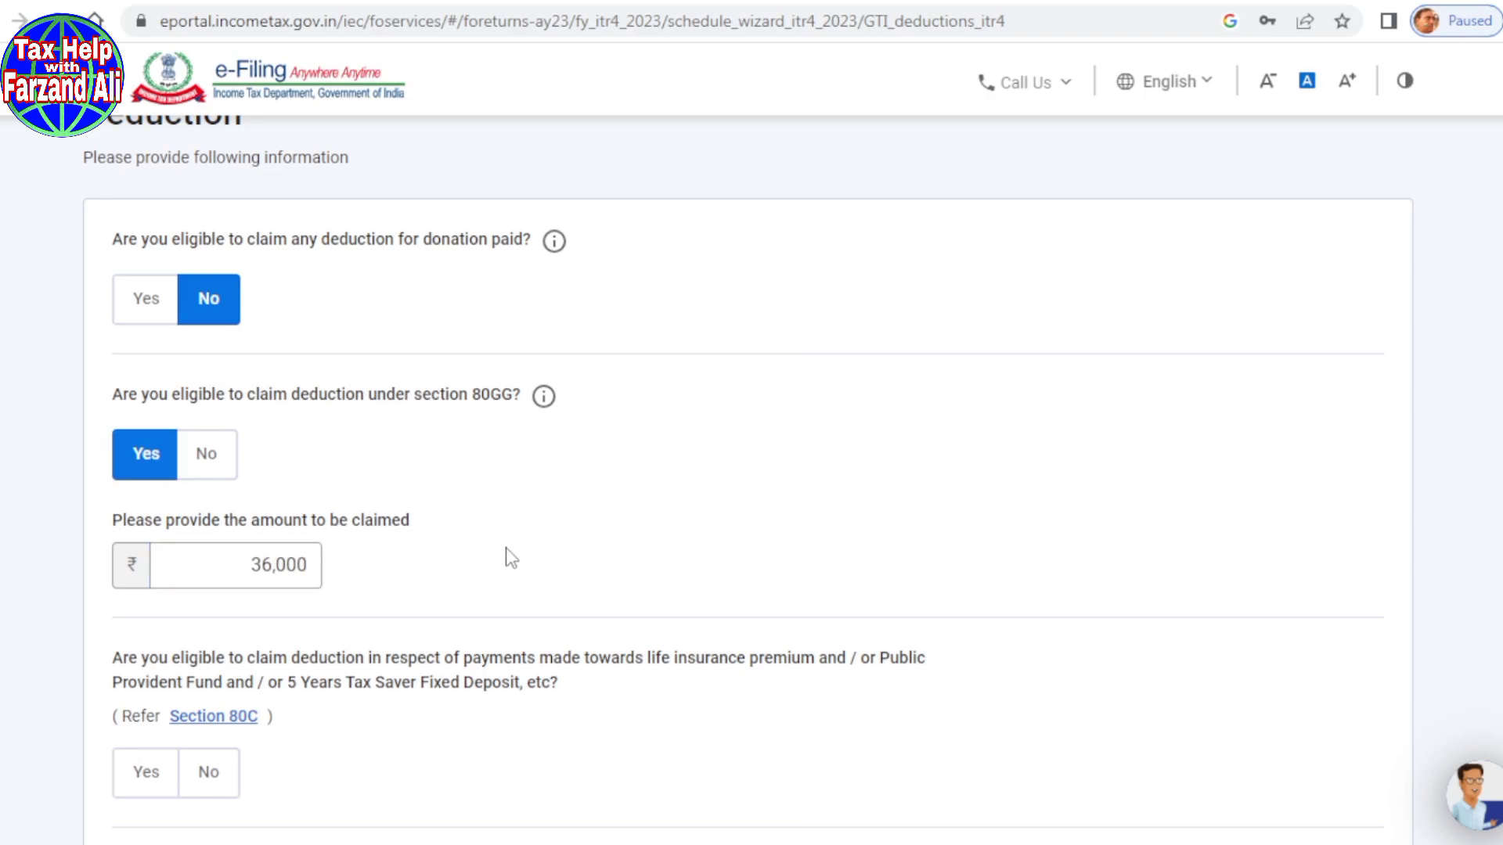
Step: Answer No for 80C, 80CCD(2), 80D, 80E, 80TTA and any other deduction
scroll(513, 550, down, 3)
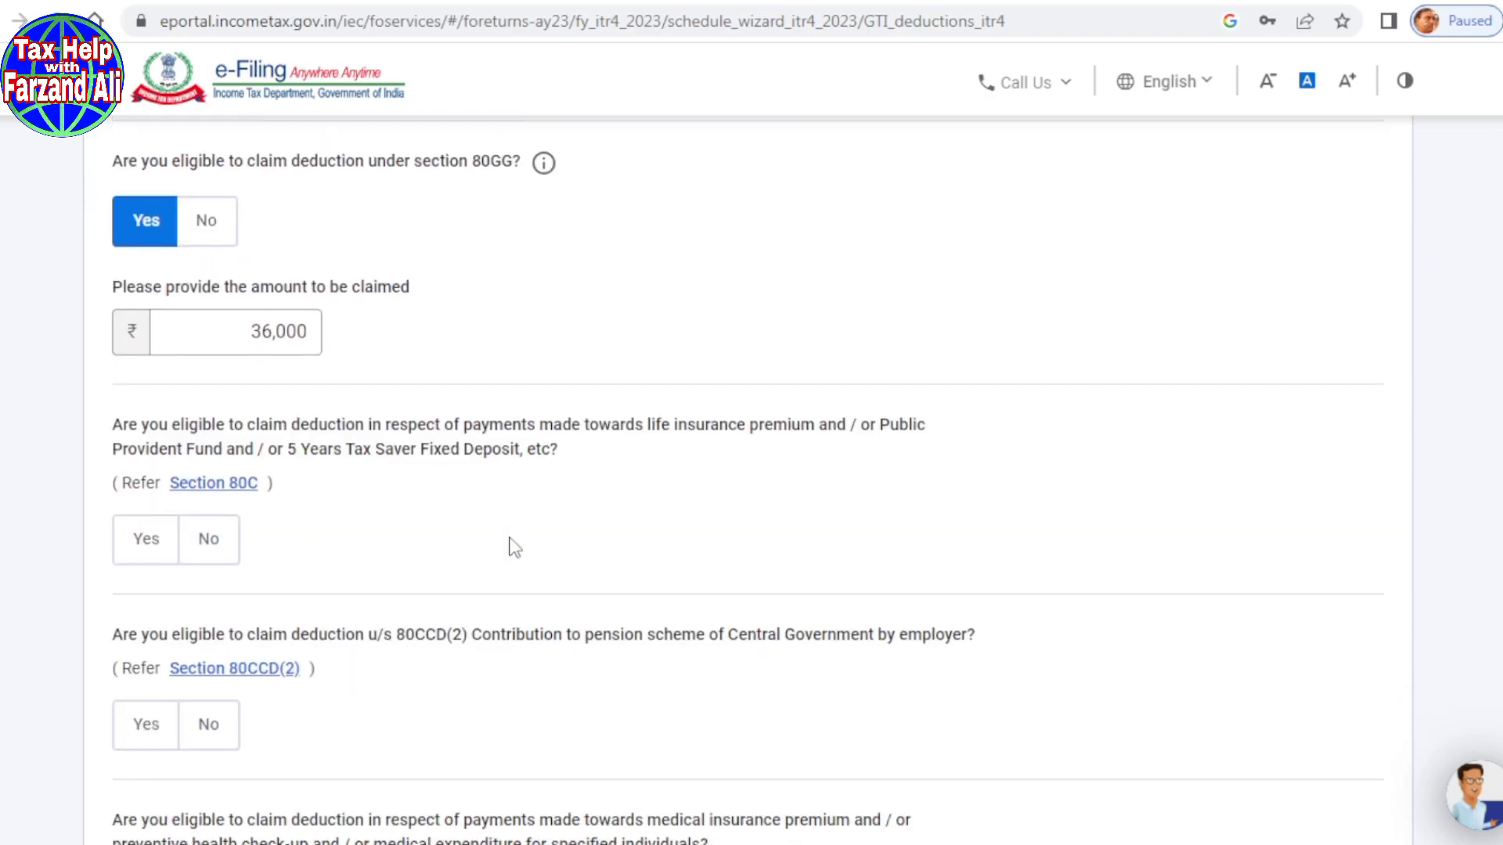
scroll(516, 540, down, 2)
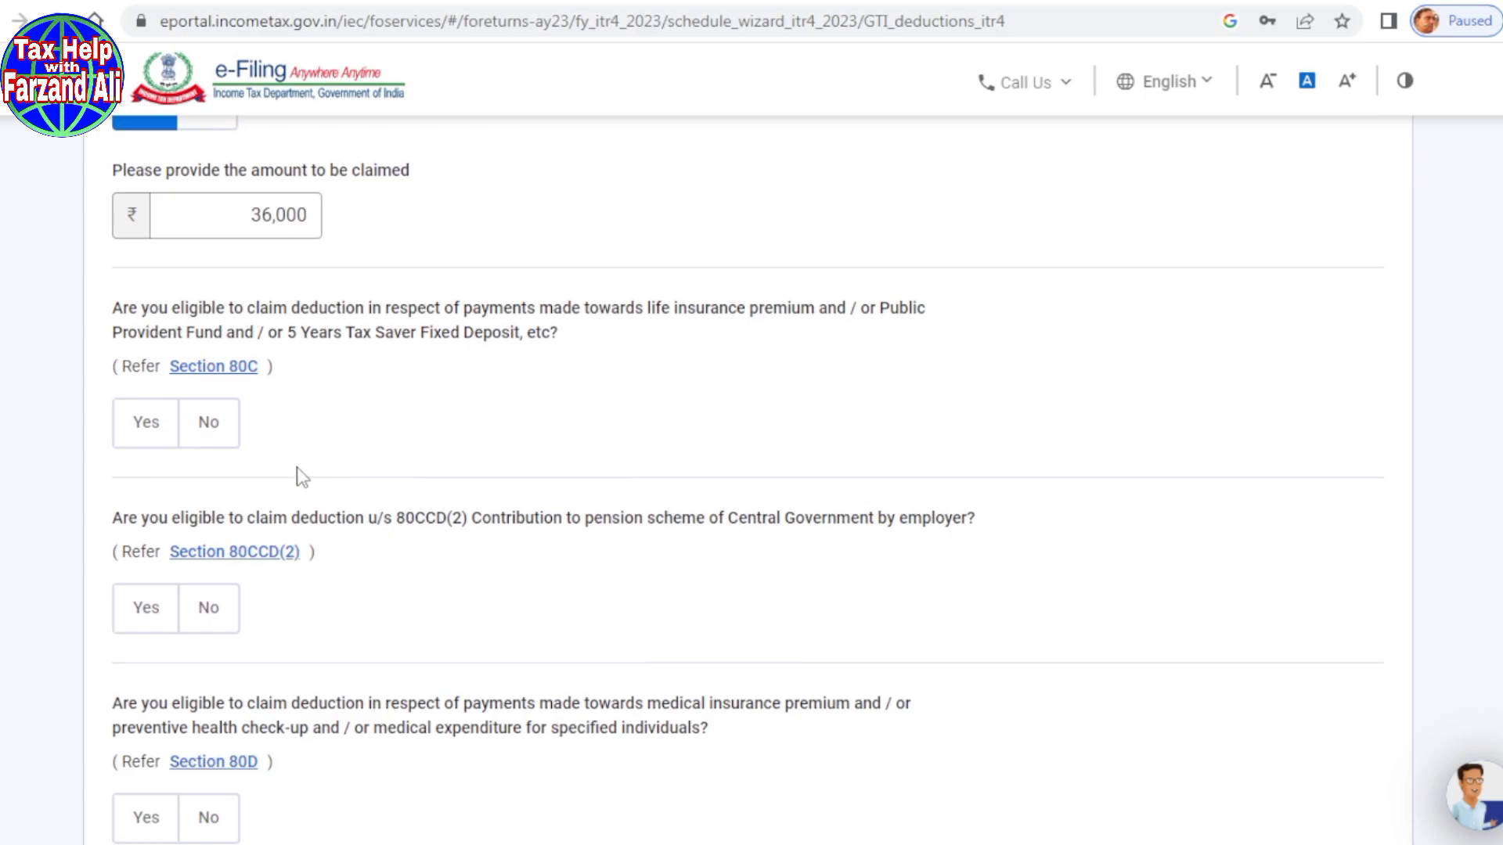
click(209, 433)
click(209, 607)
scroll(449, 540, down, 5)
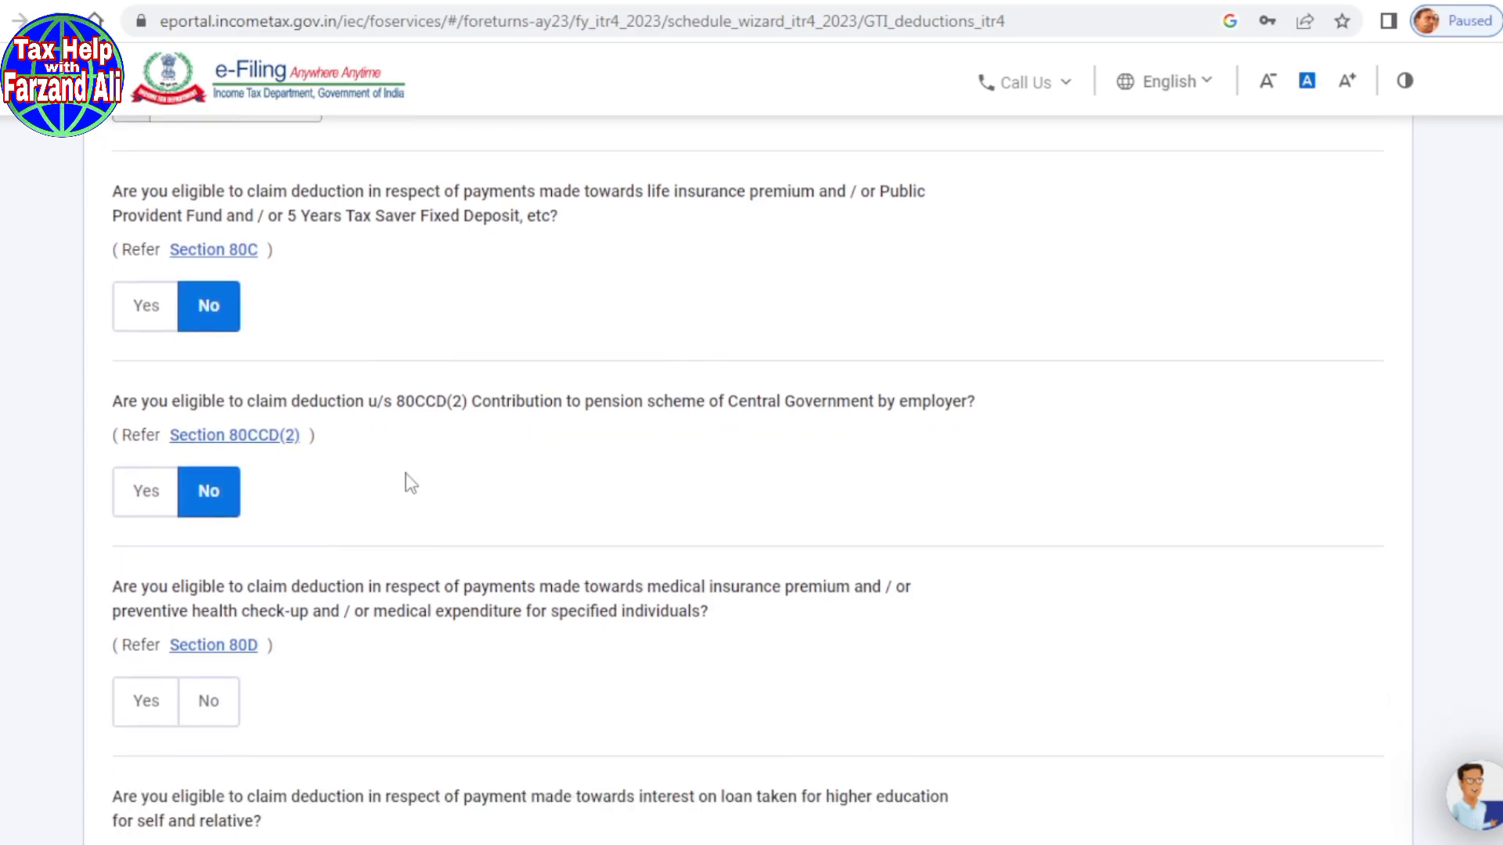
click(210, 470)
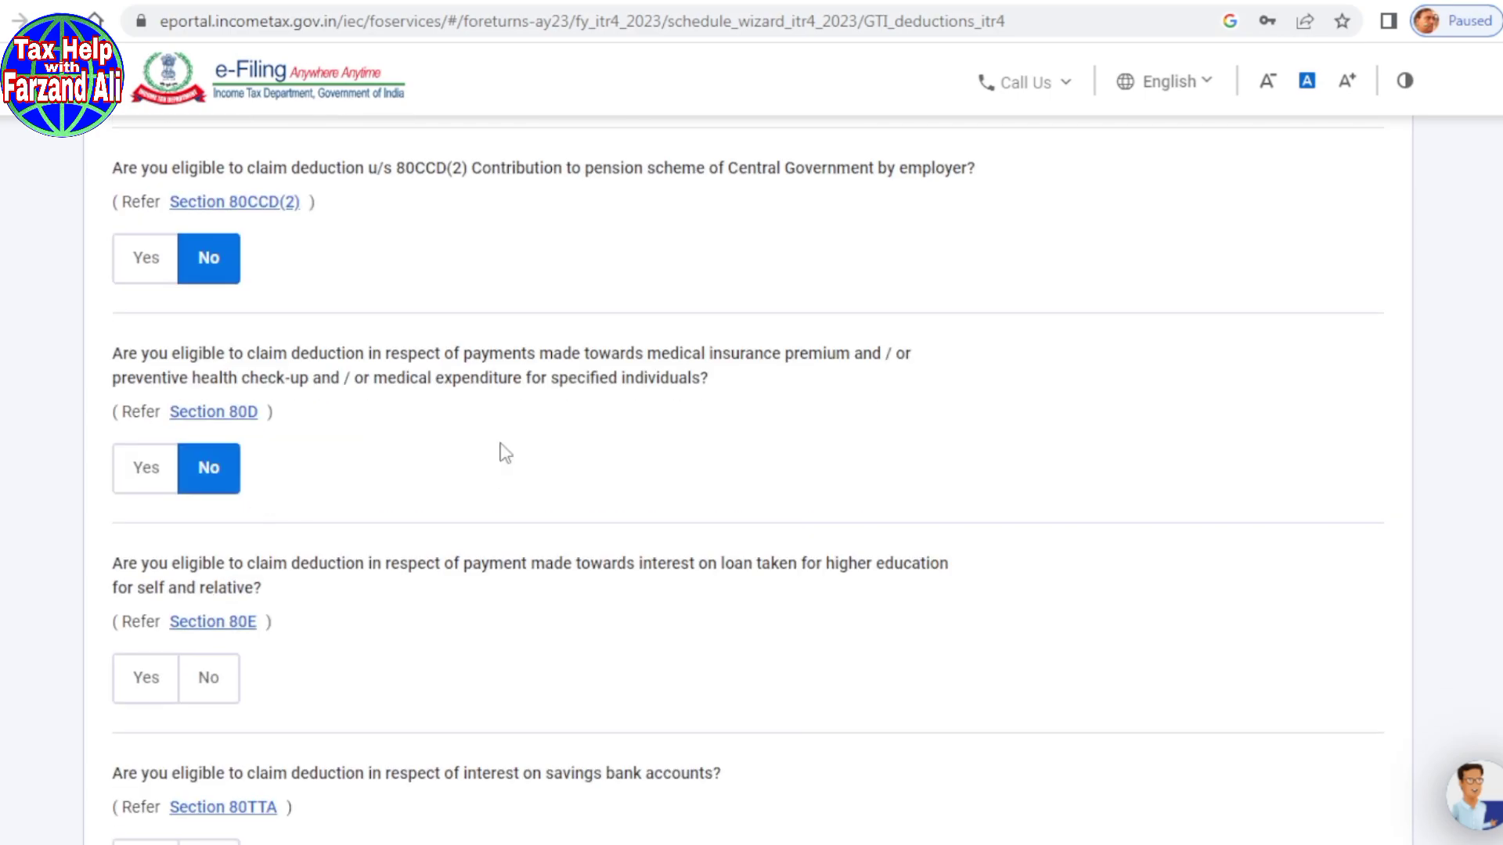
scroll(505, 452, down, 2)
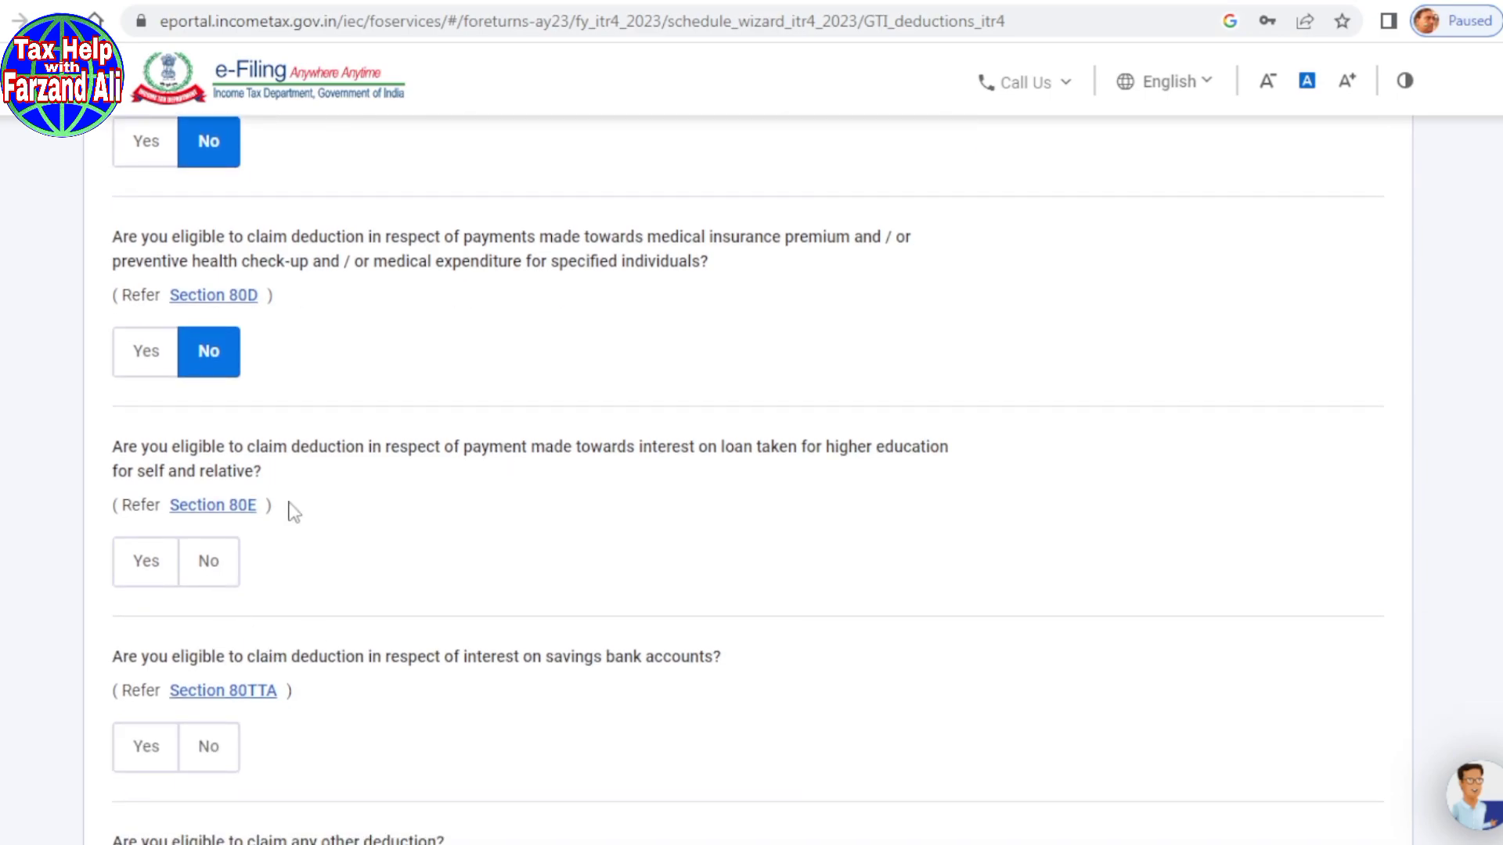
click(218, 570)
scroll(399, 547, down, 3)
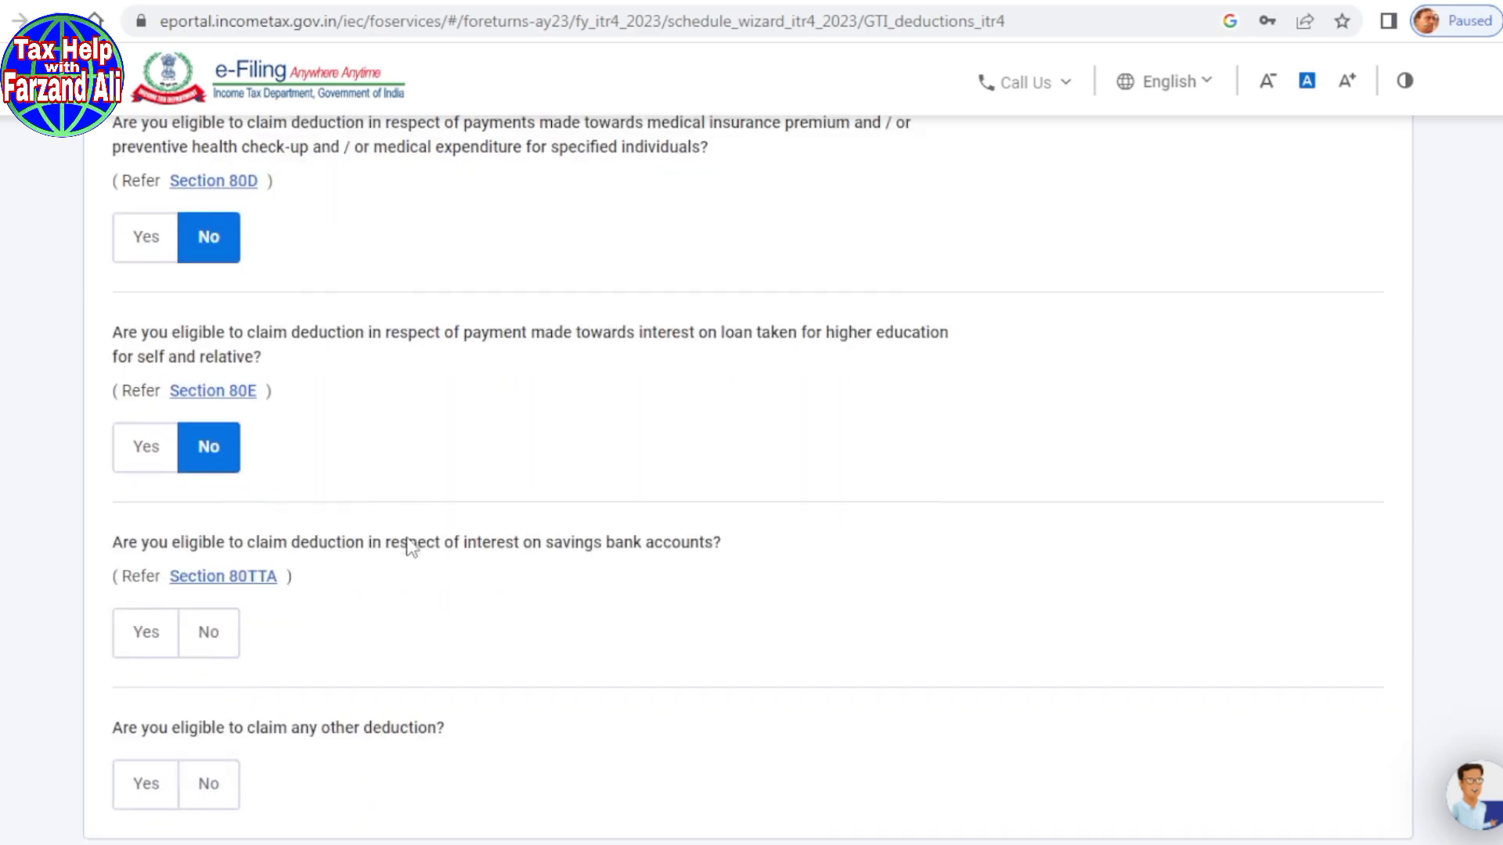
click(205, 517)
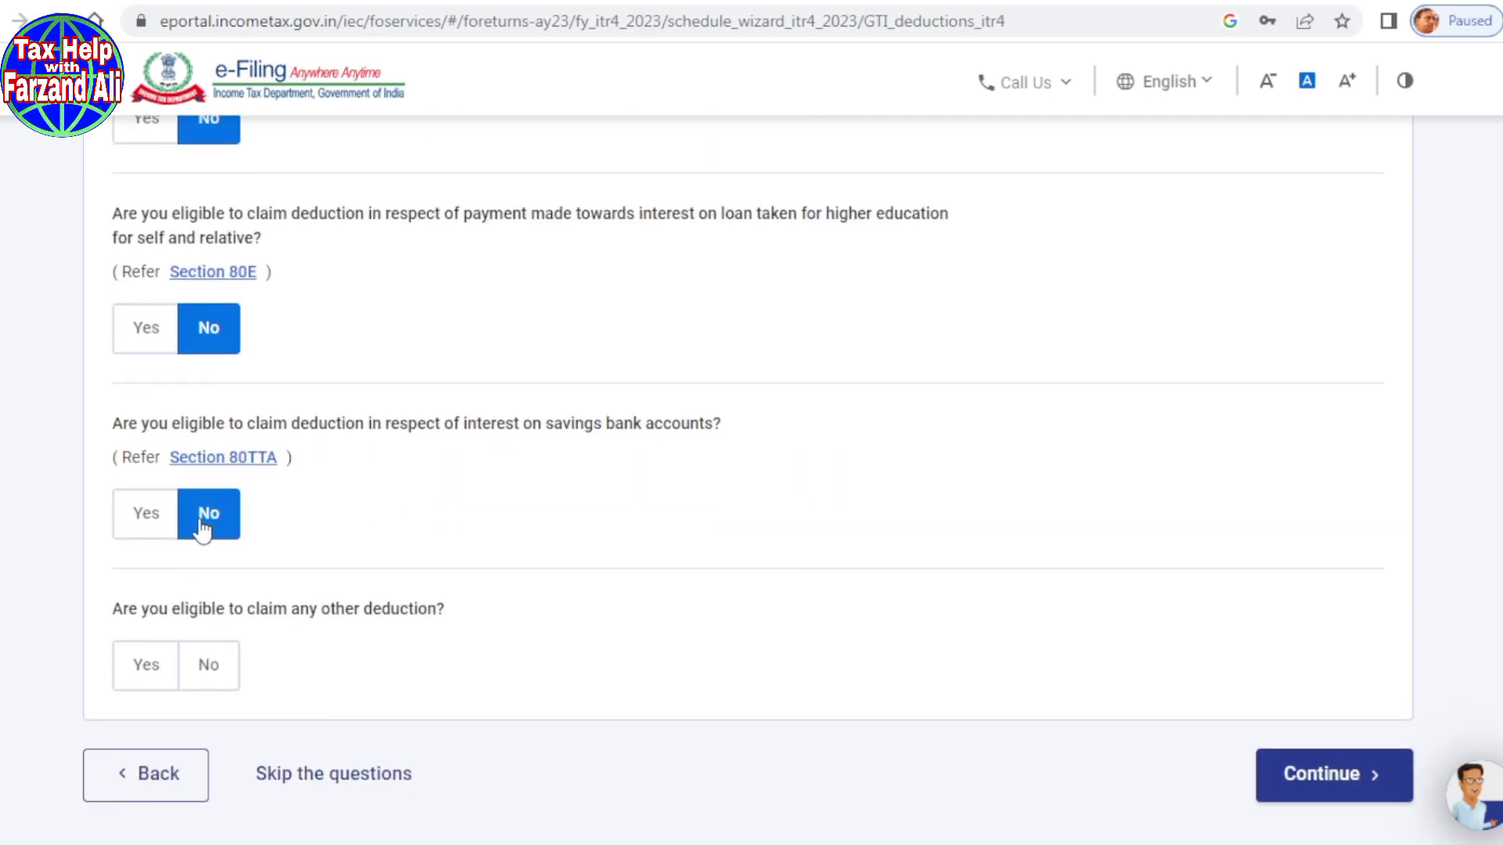
scroll(574, 526, down, 3)
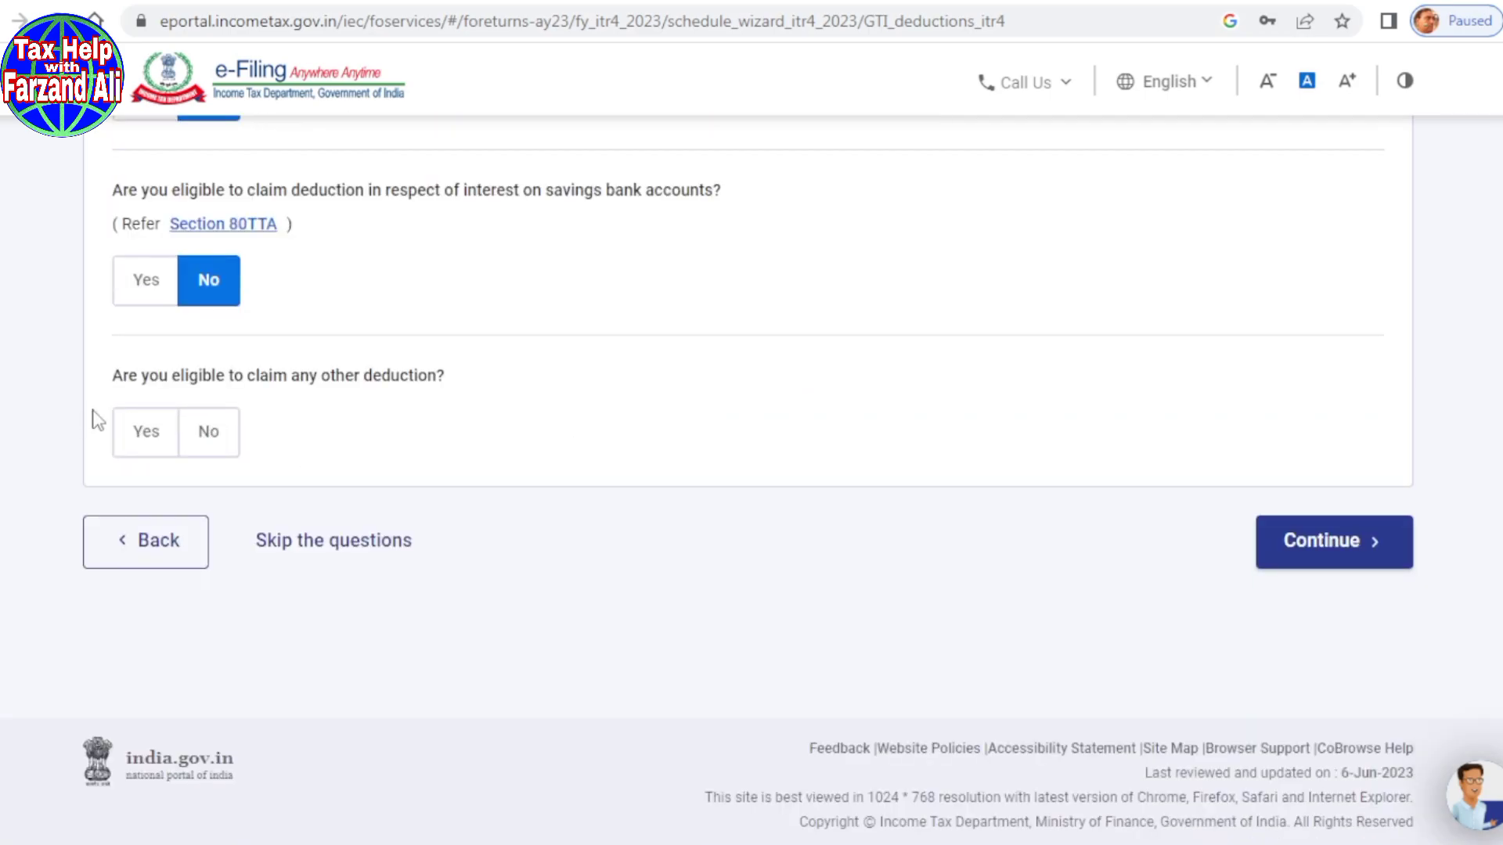
click(224, 435)
Step: Move on to verifying deductions and review the deductions already listed
click(1299, 543)
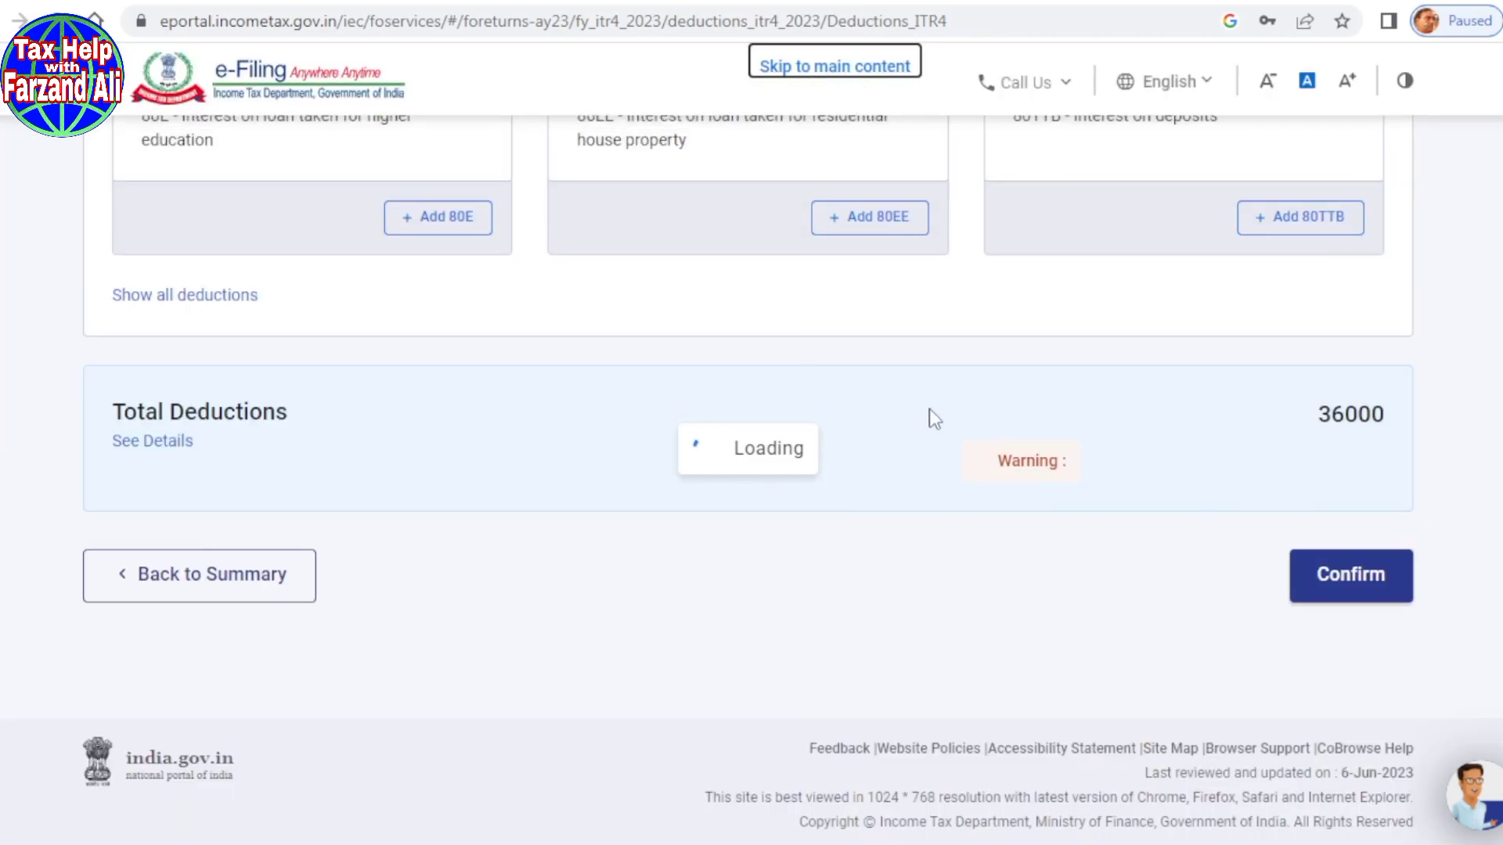
scroll(929, 419, up, 10)
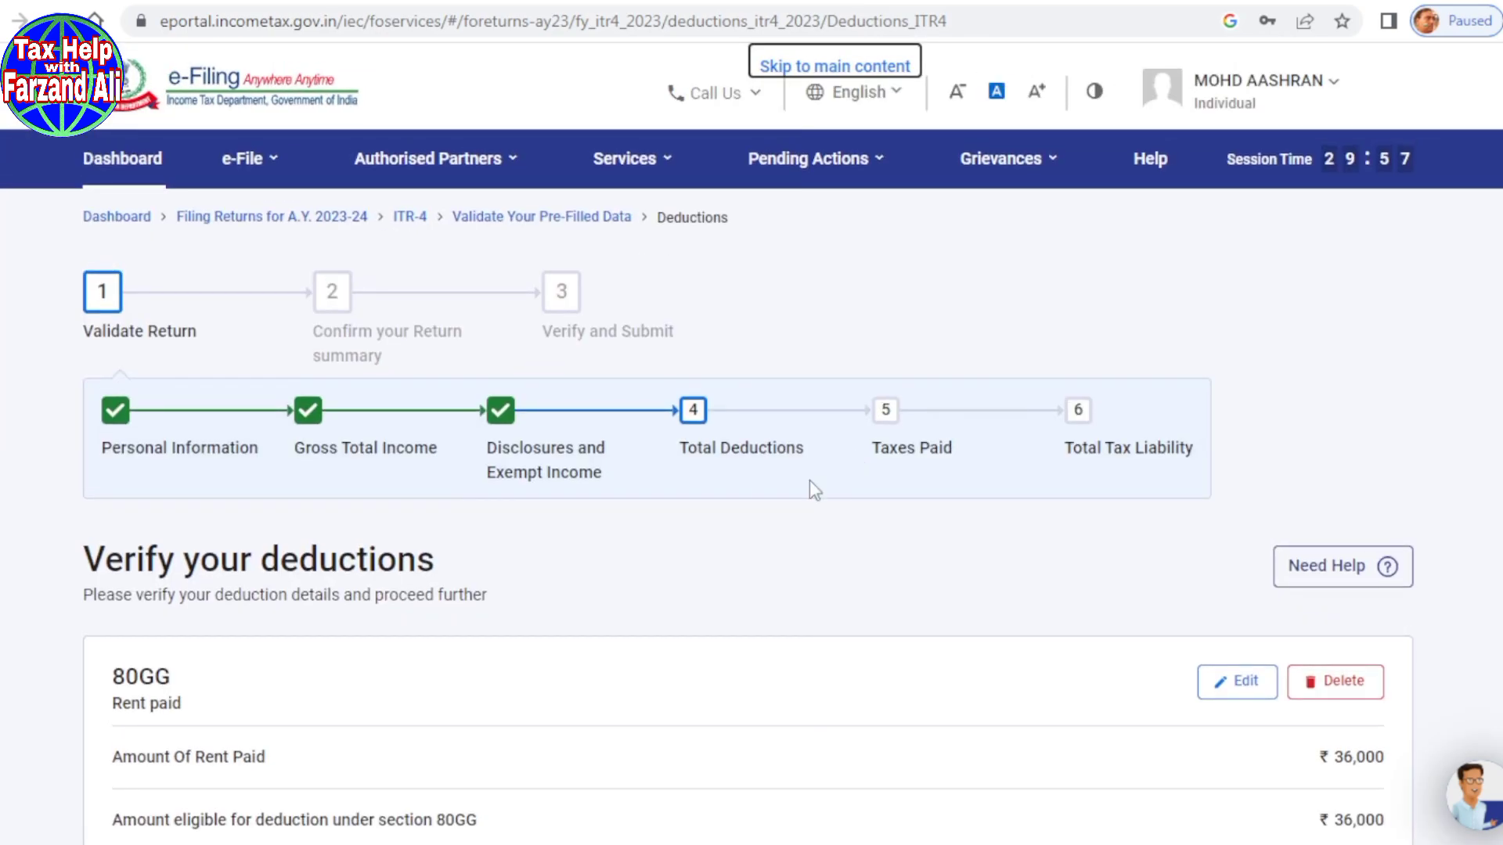
scroll(796, 489, down, 3)
scroll(796, 490, up, 1)
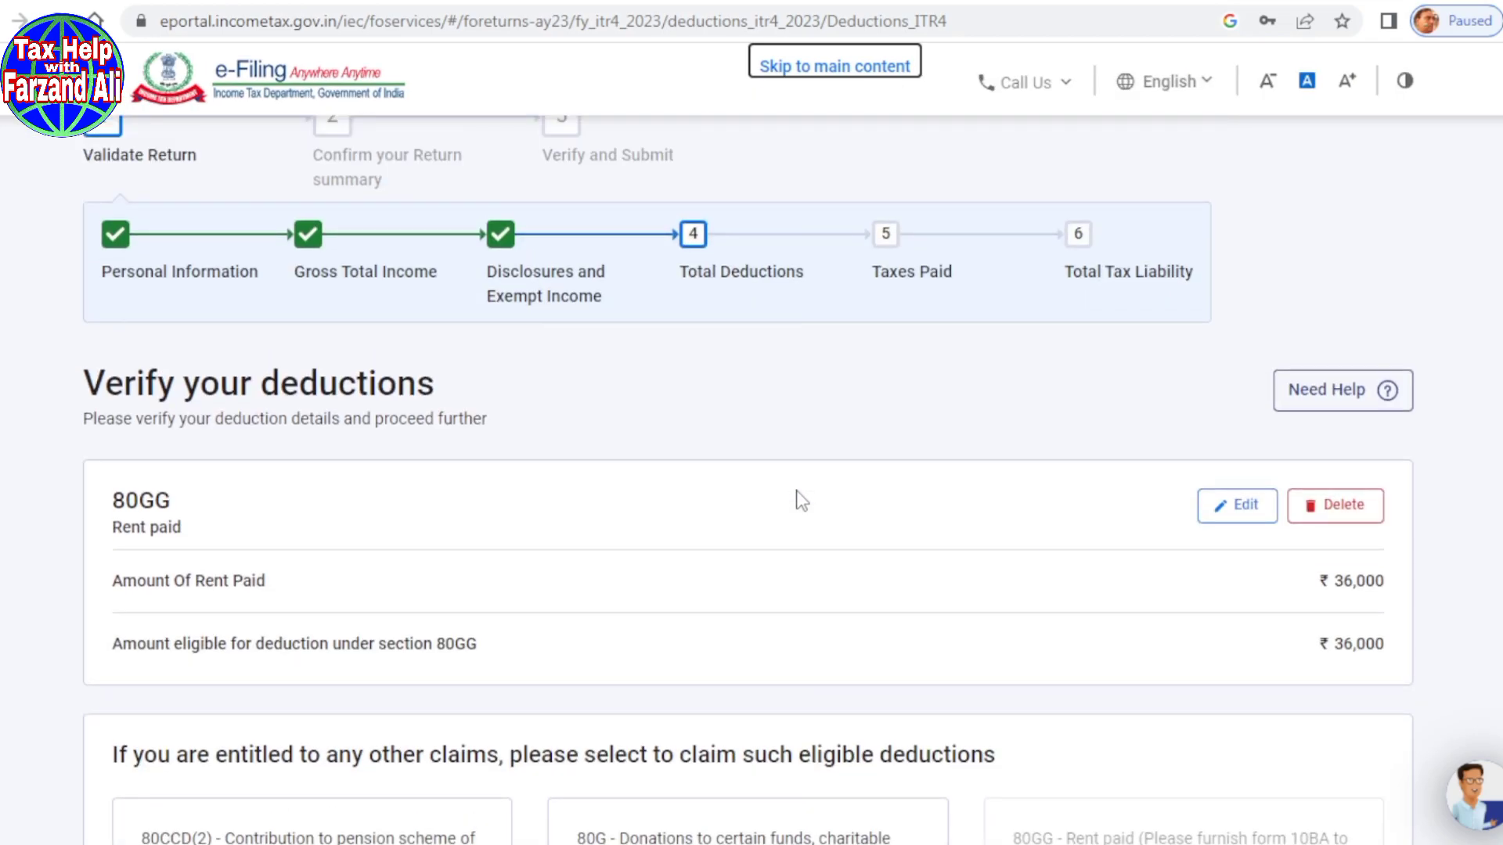
scroll(796, 501, down, 1)
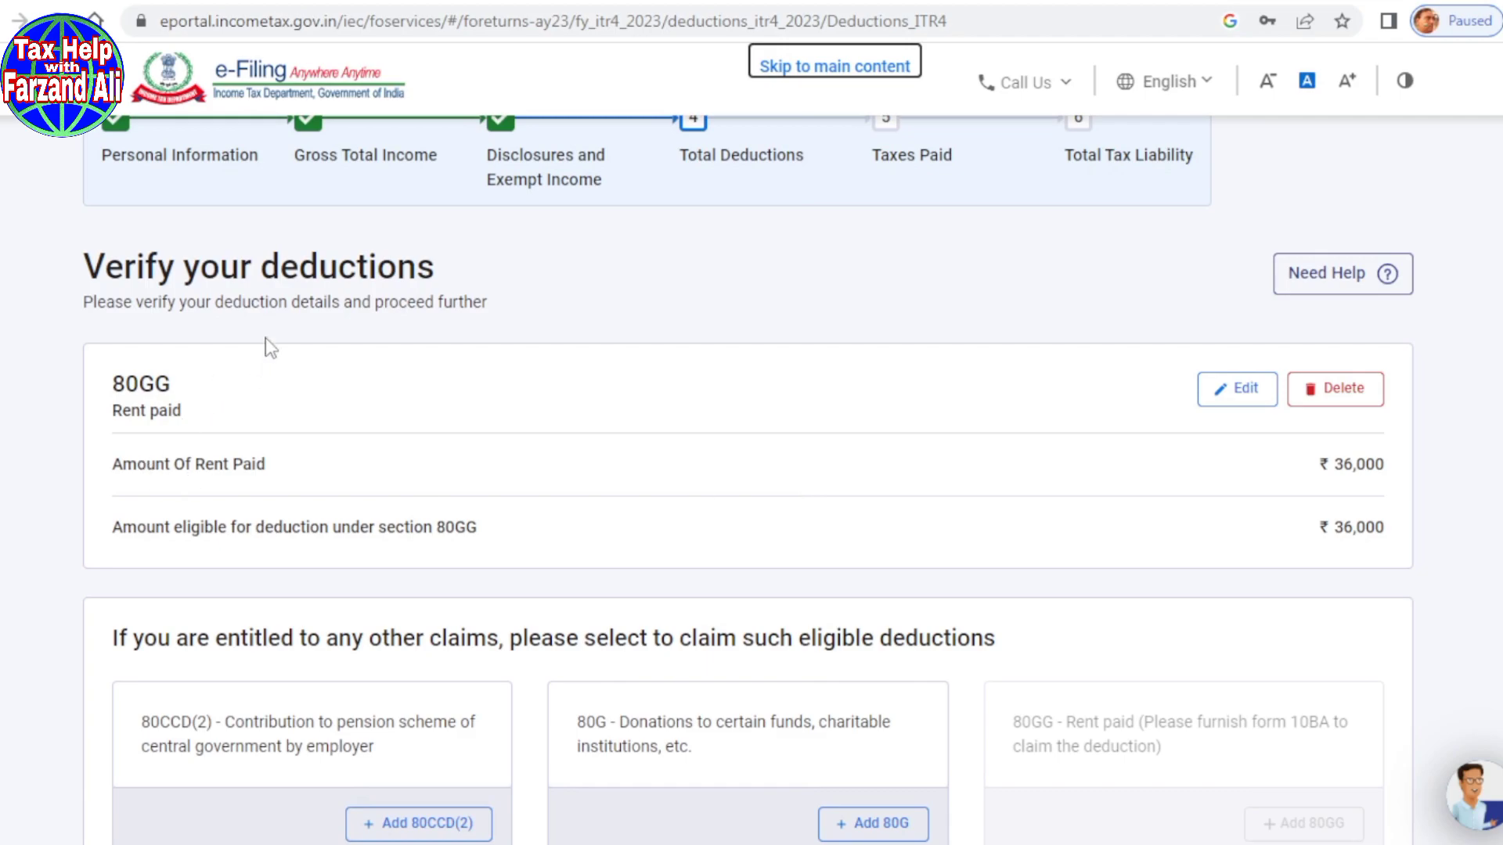
scroll(633, 300, down, 3)
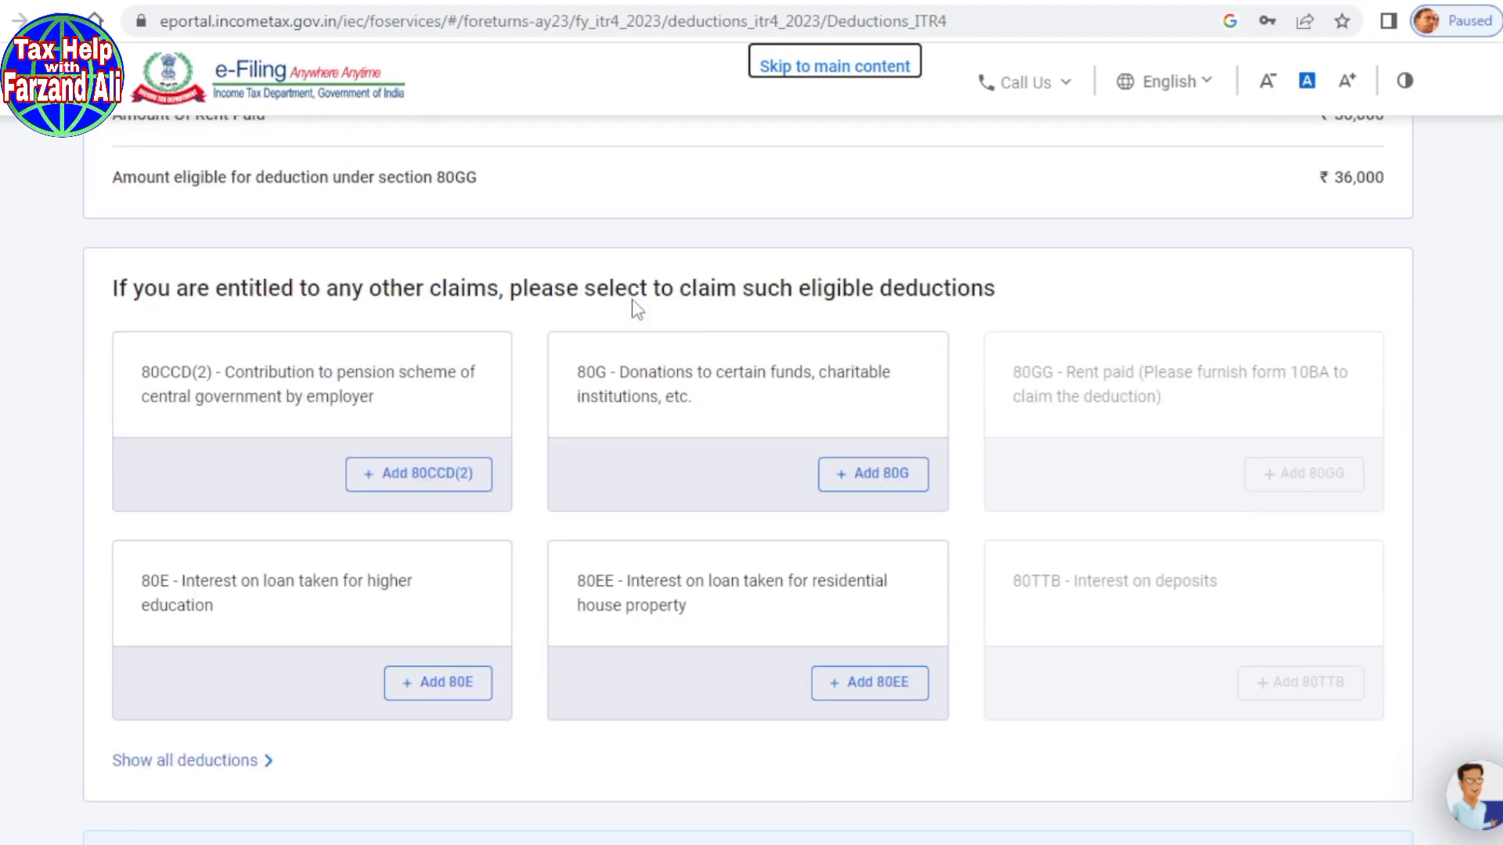
scroll(599, 313, up, 2)
scroll(576, 346, down, 2)
scroll(577, 346, down, 3)
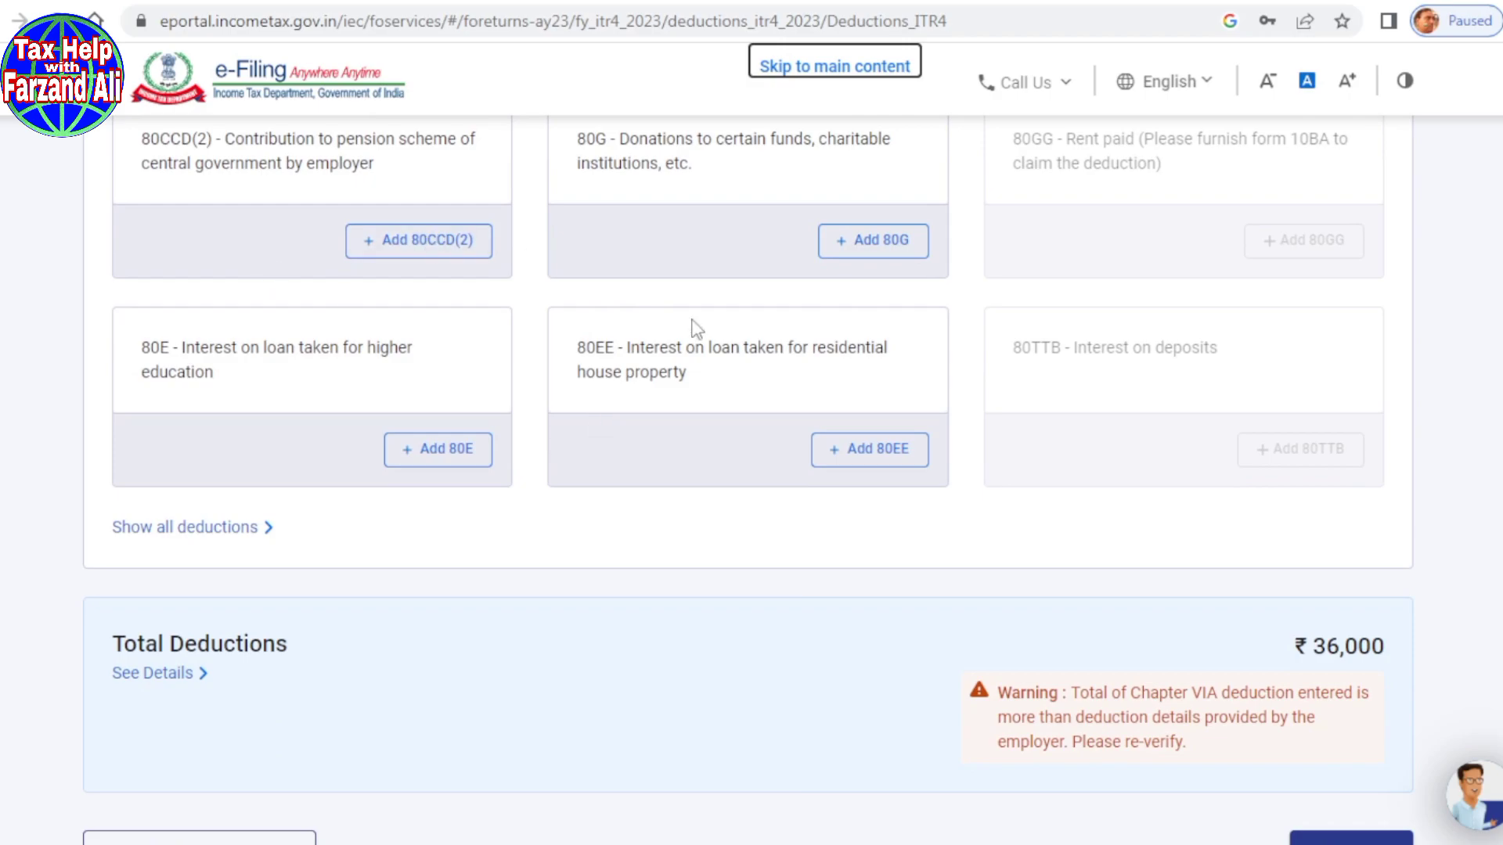
scroll(694, 325, up, 1)
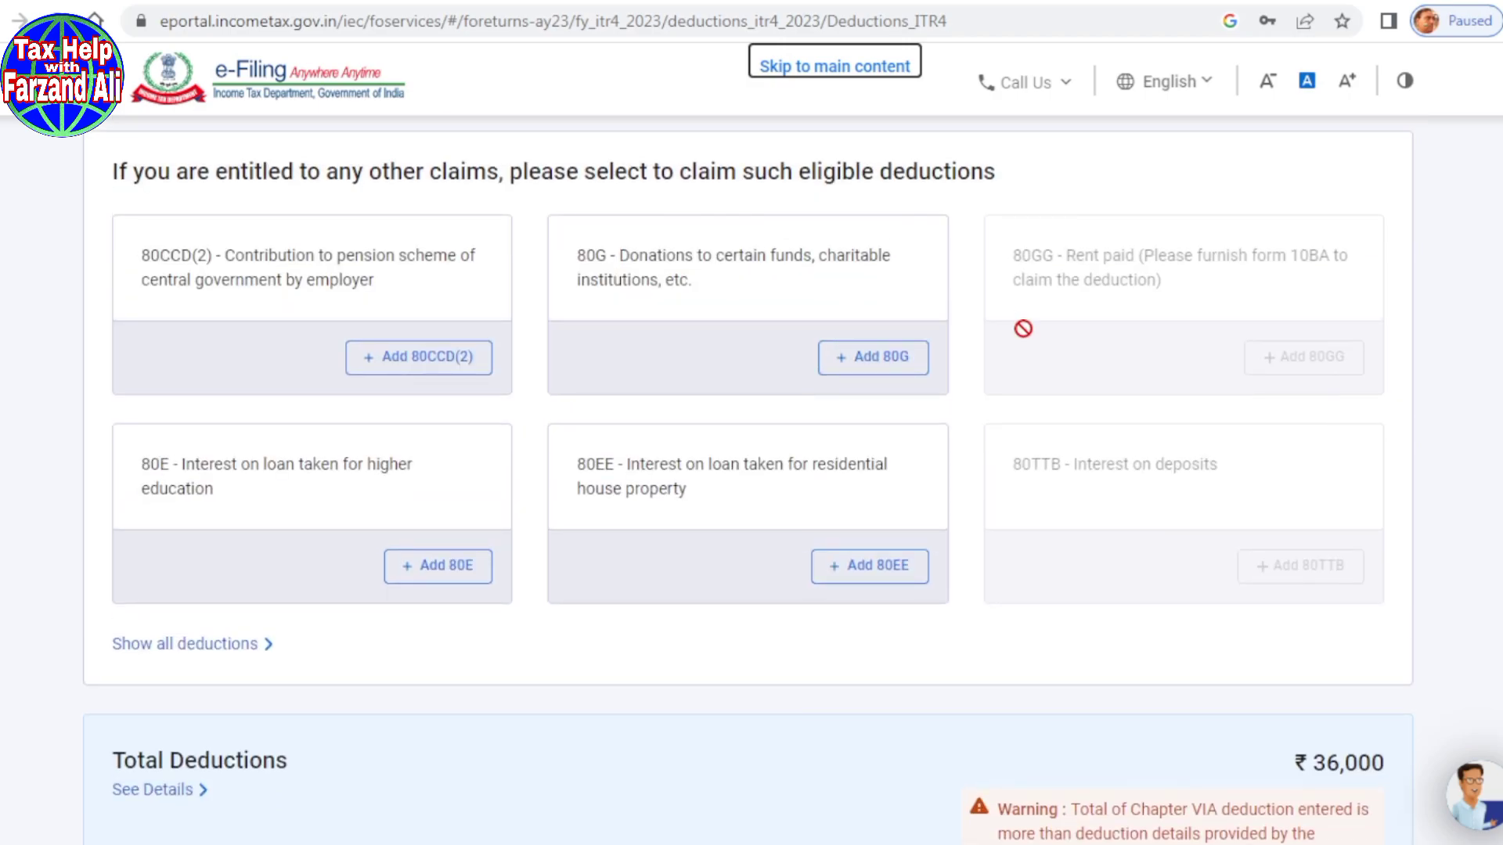
Step: Pick 80D health insurance from the full deductions list and add it
click(185, 643)
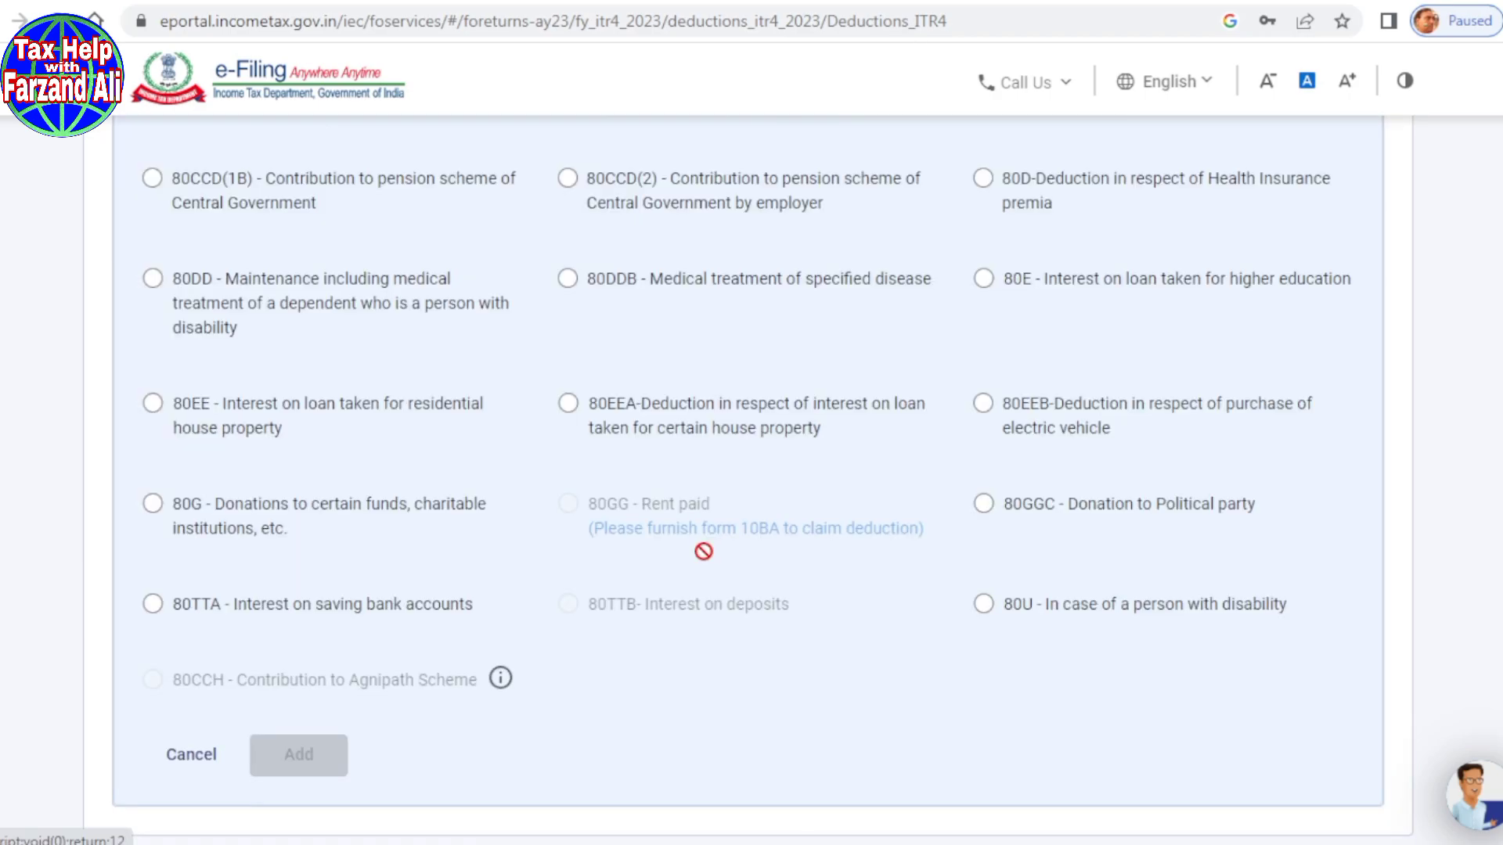
scroll(702, 551, up, 2)
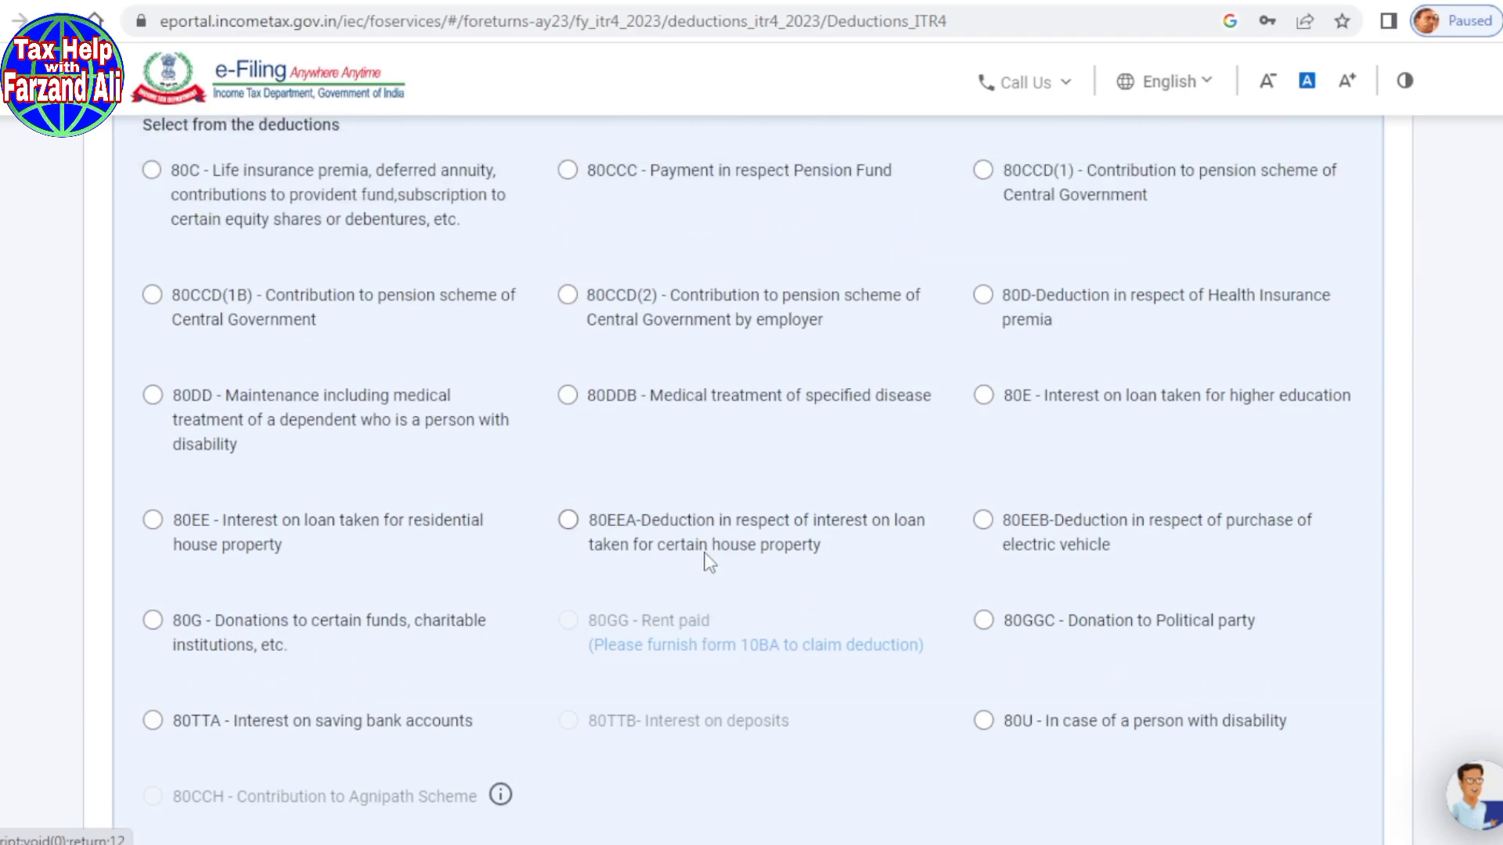
scroll(705, 551, up, 3)
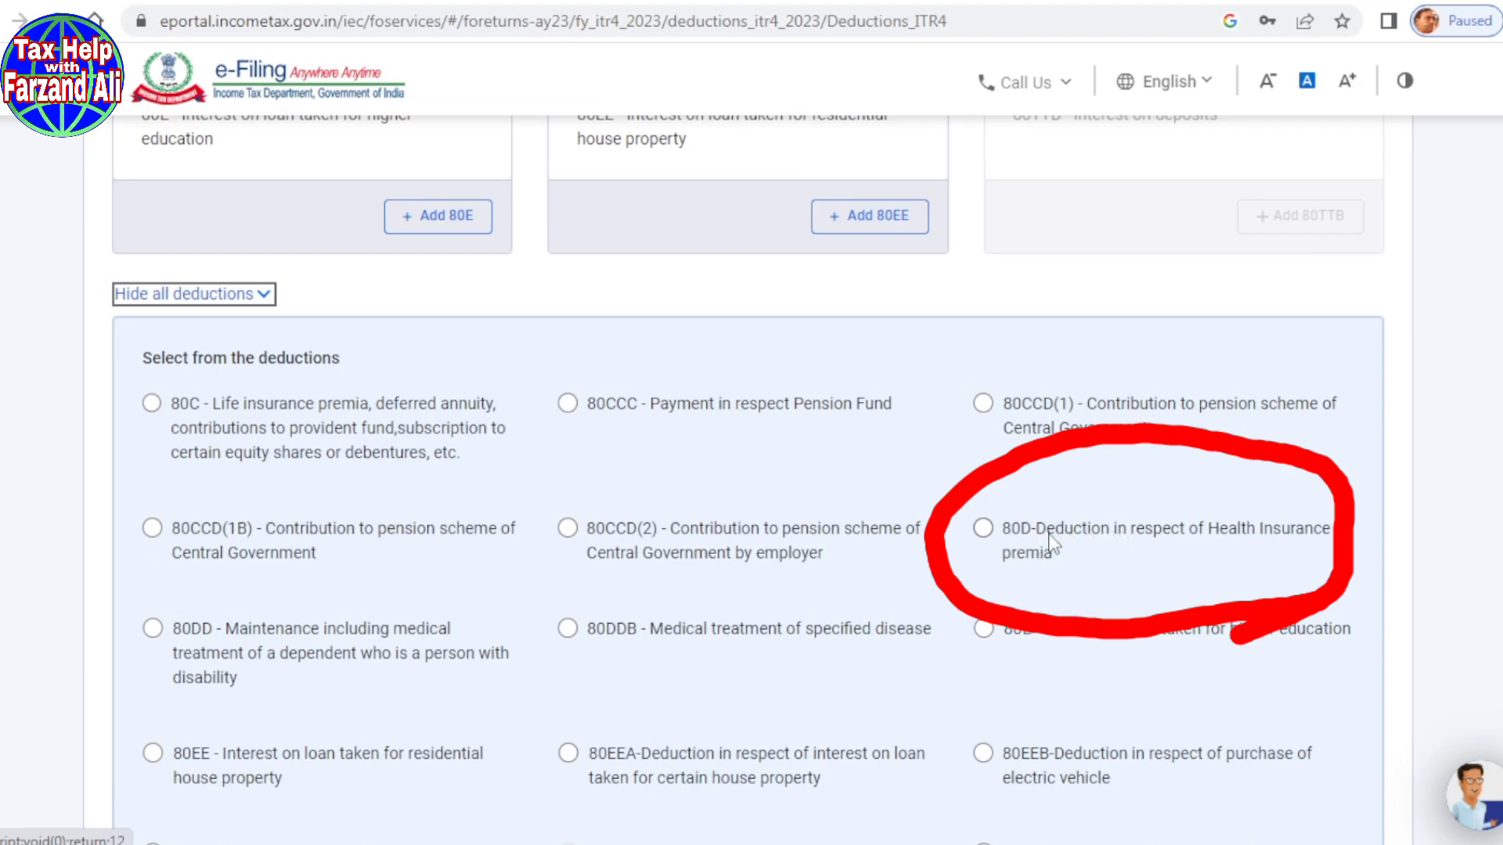
click(982, 529)
scroll(978, 658, down, 10)
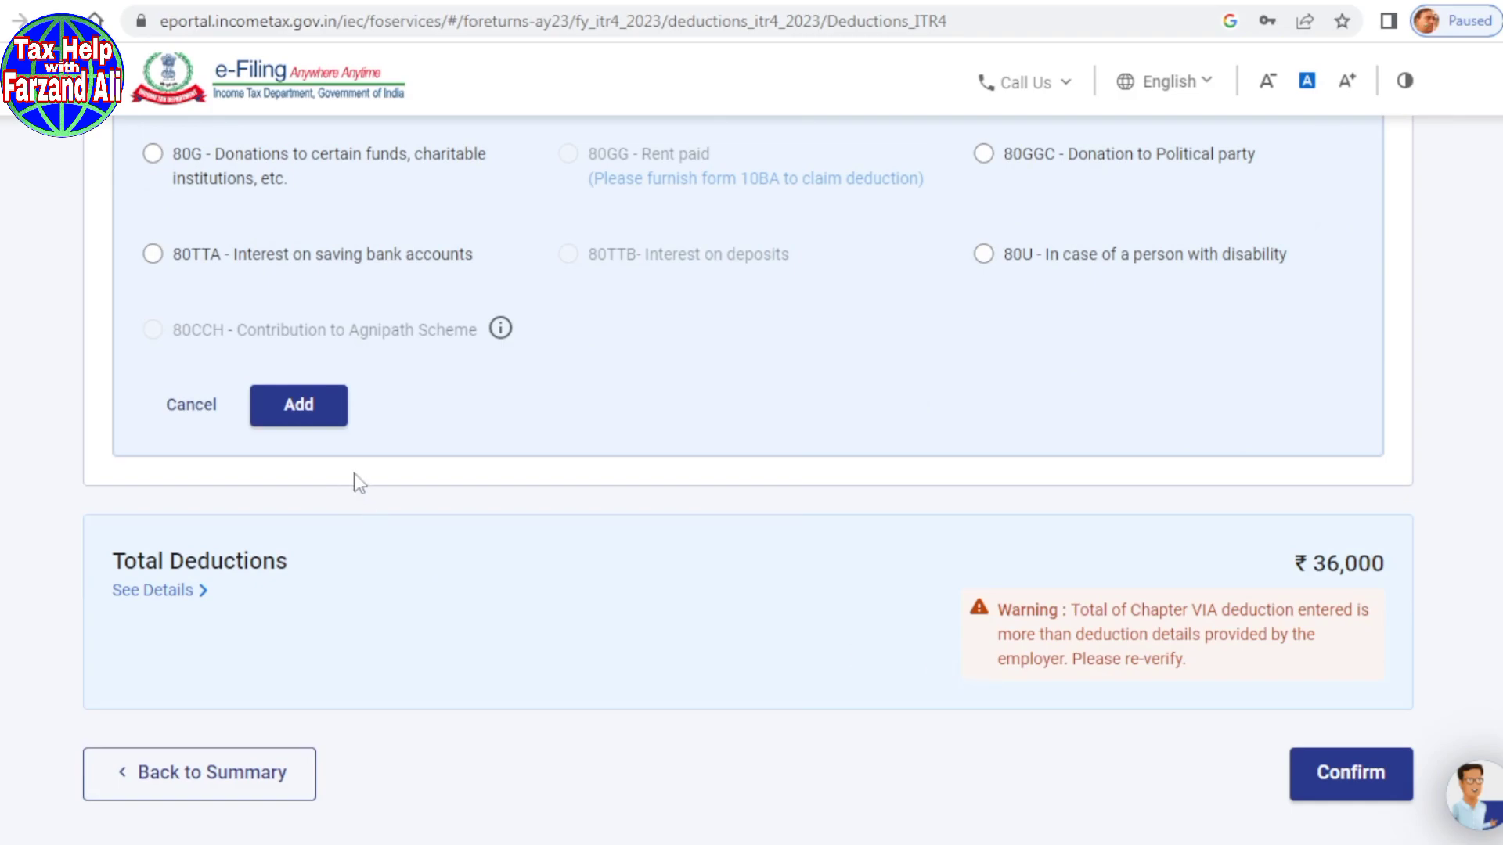
click(307, 421)
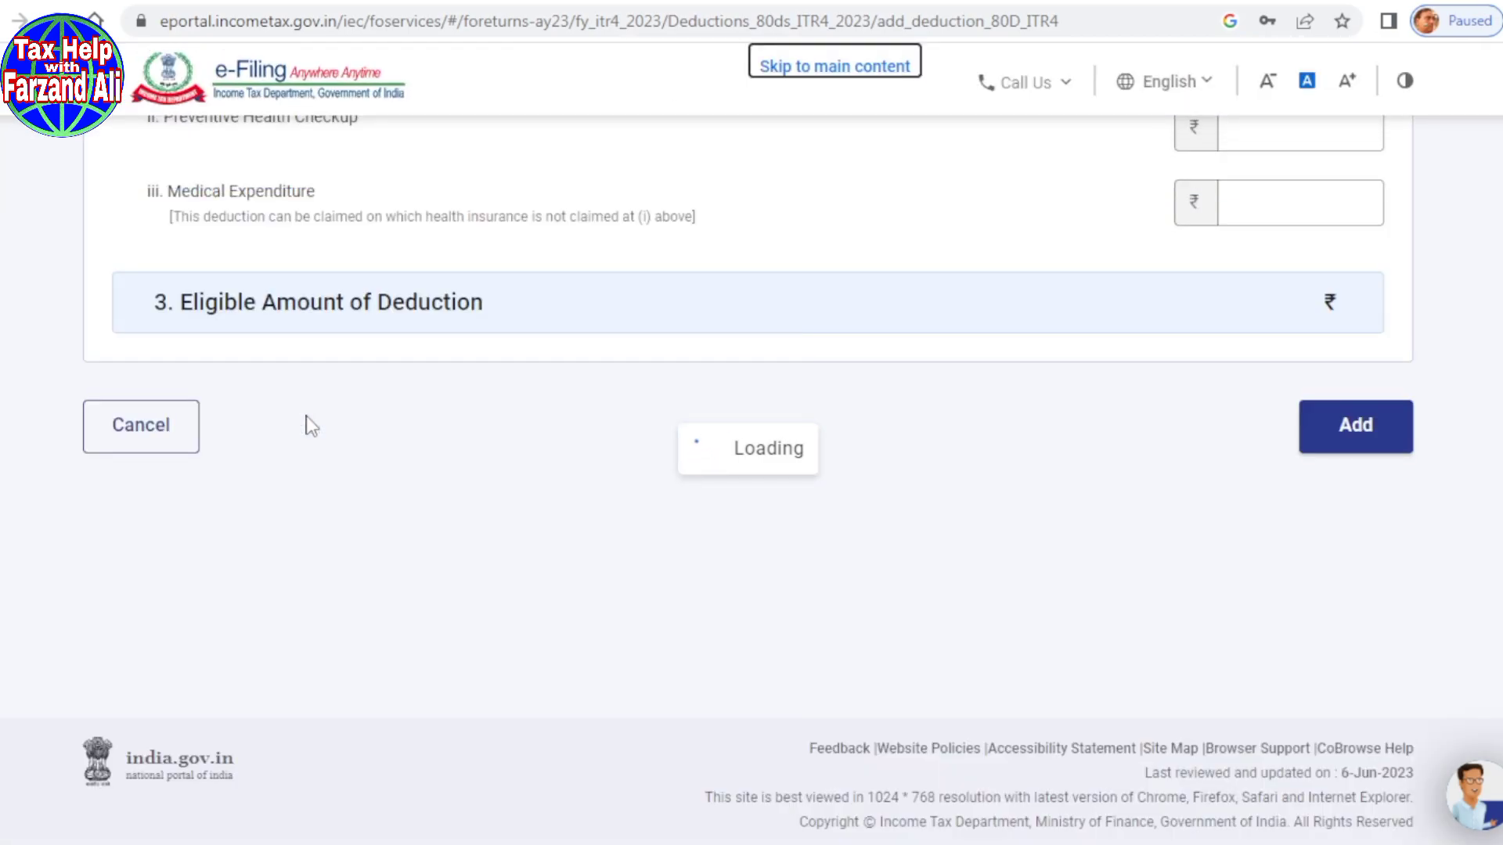
Step: Mark self and family as not senior citizens, entering 0 for insurance and preventive checkup
scroll(306, 426, up, 7)
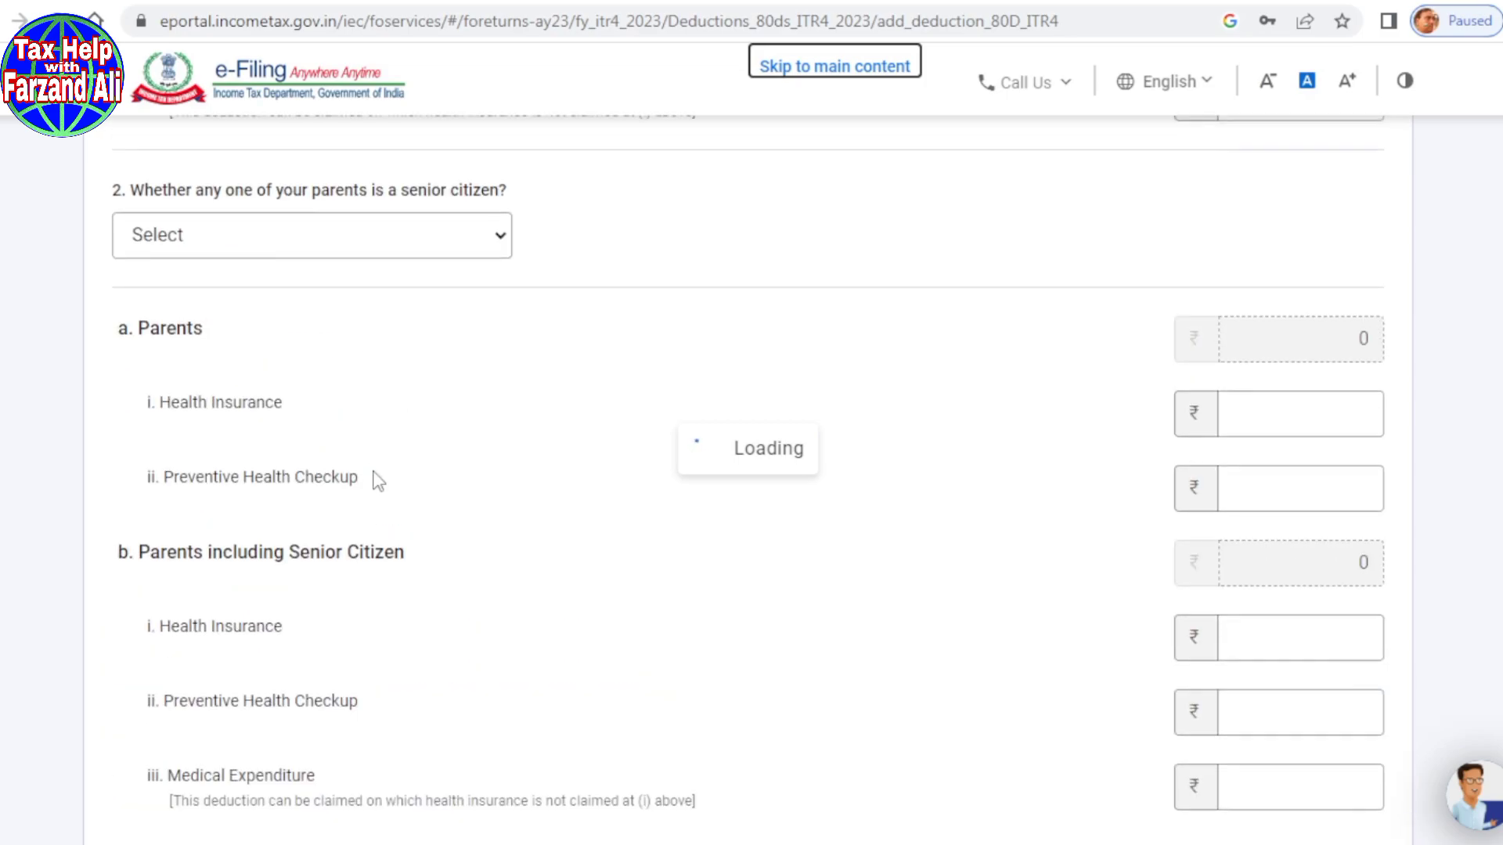
scroll(368, 479, up, 12)
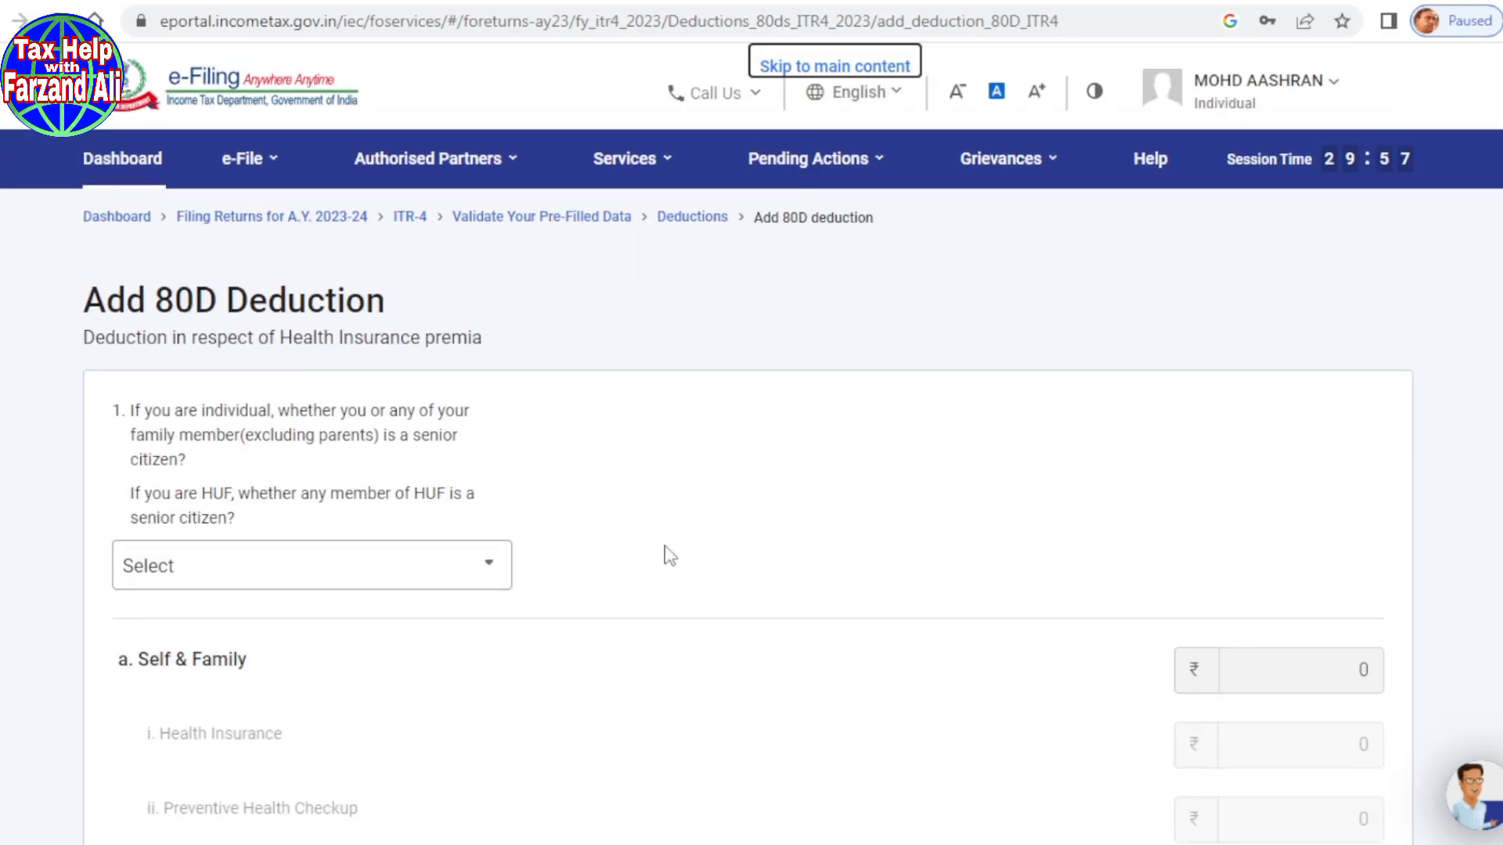
scroll(669, 552, down, 2)
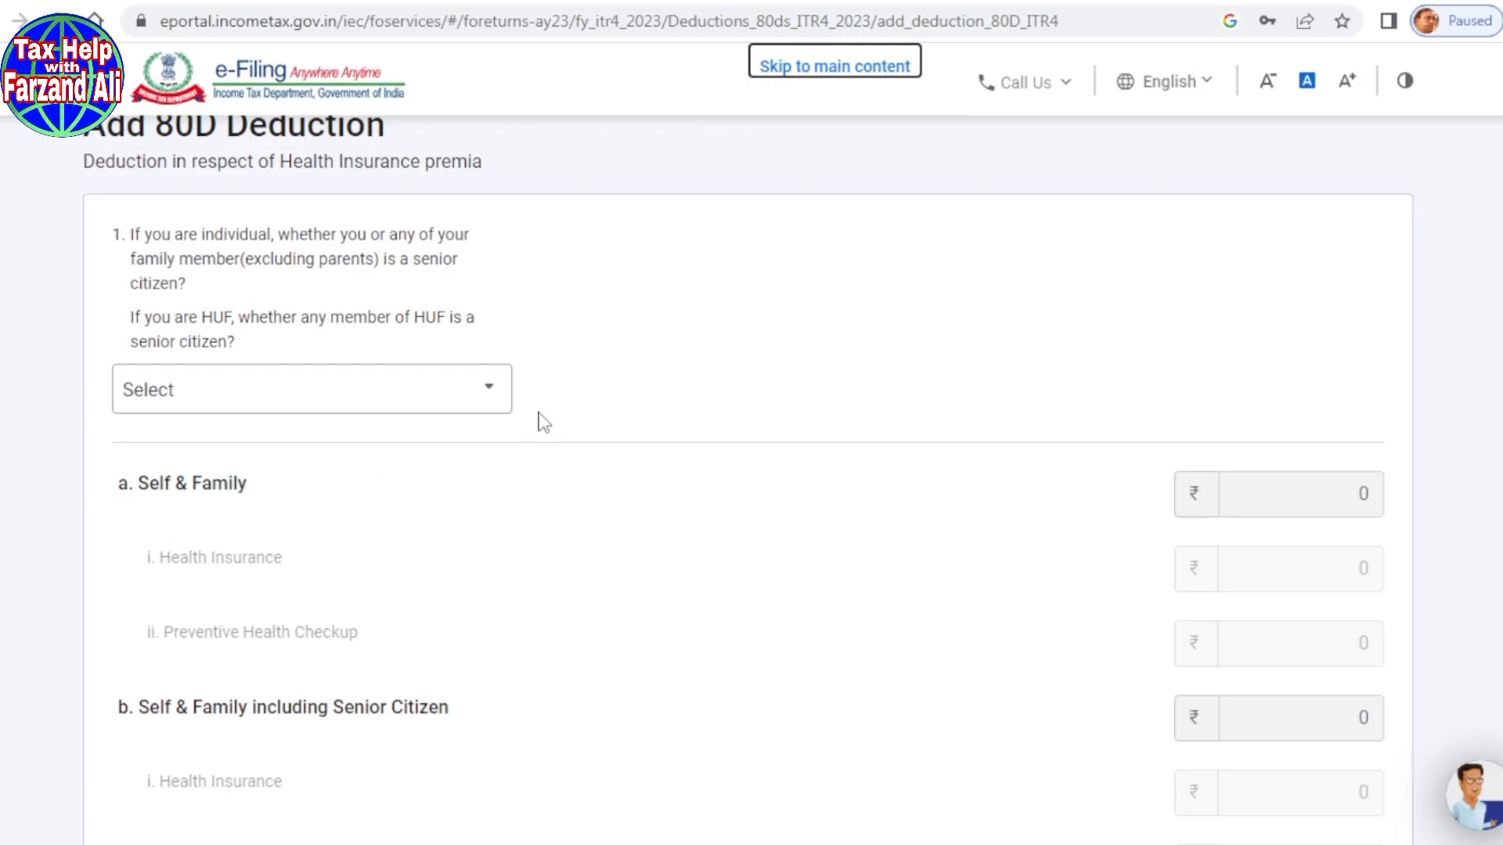
click(492, 407)
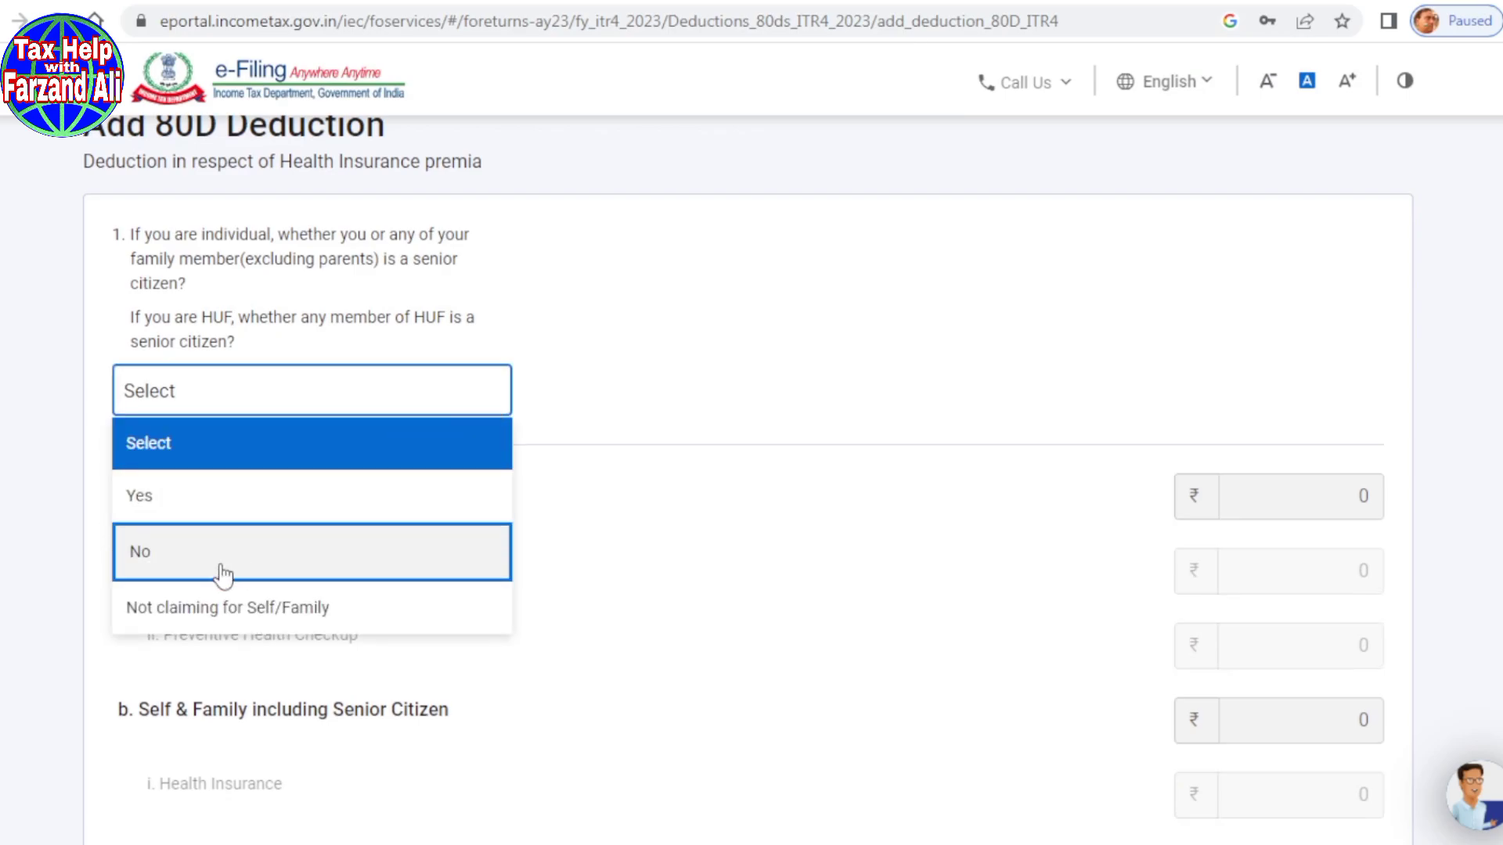
key(Return)
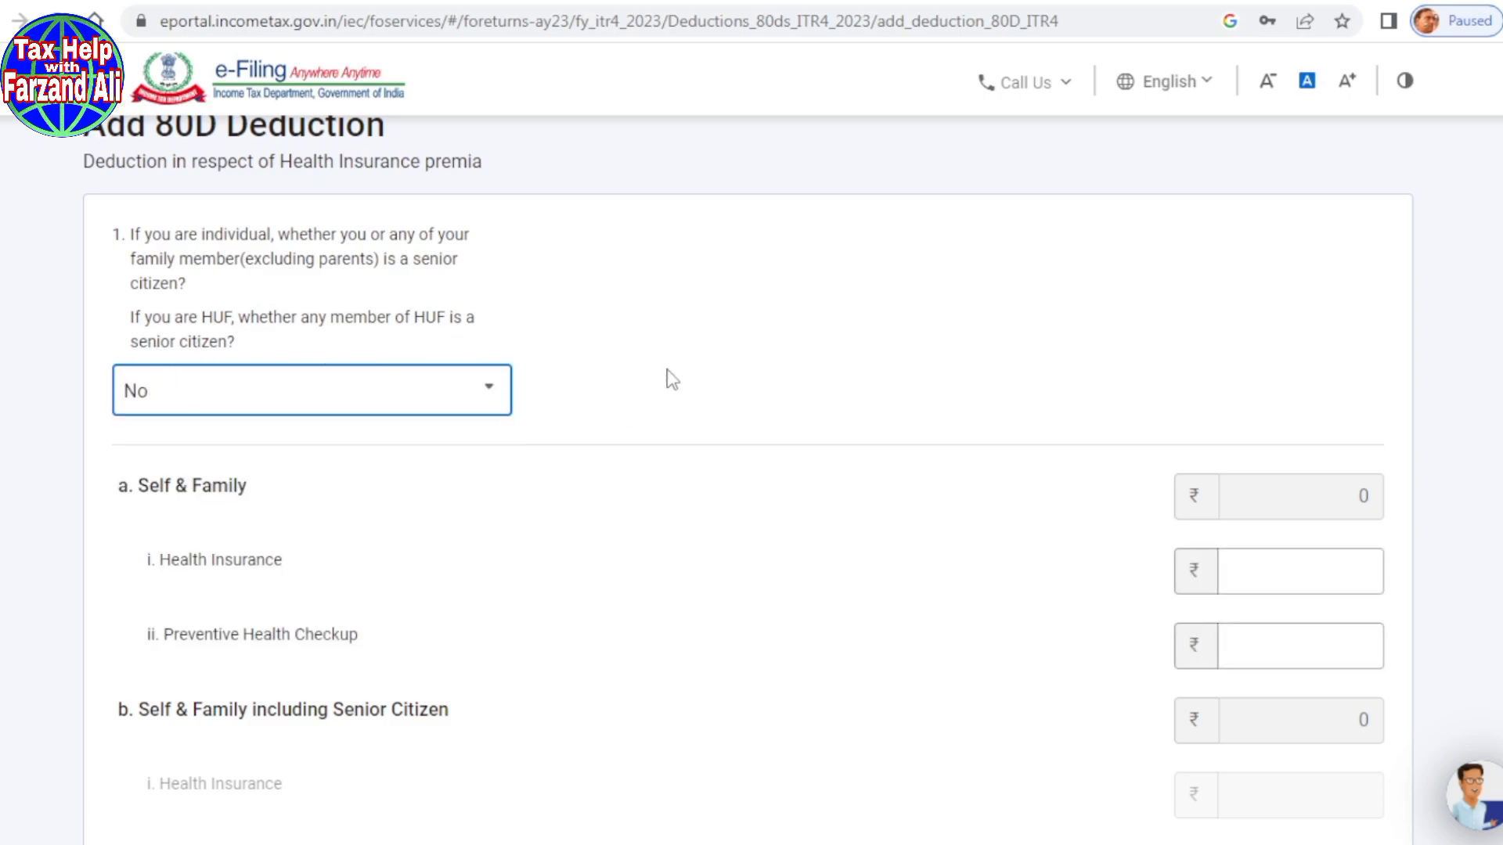
scroll(669, 380, down, 3)
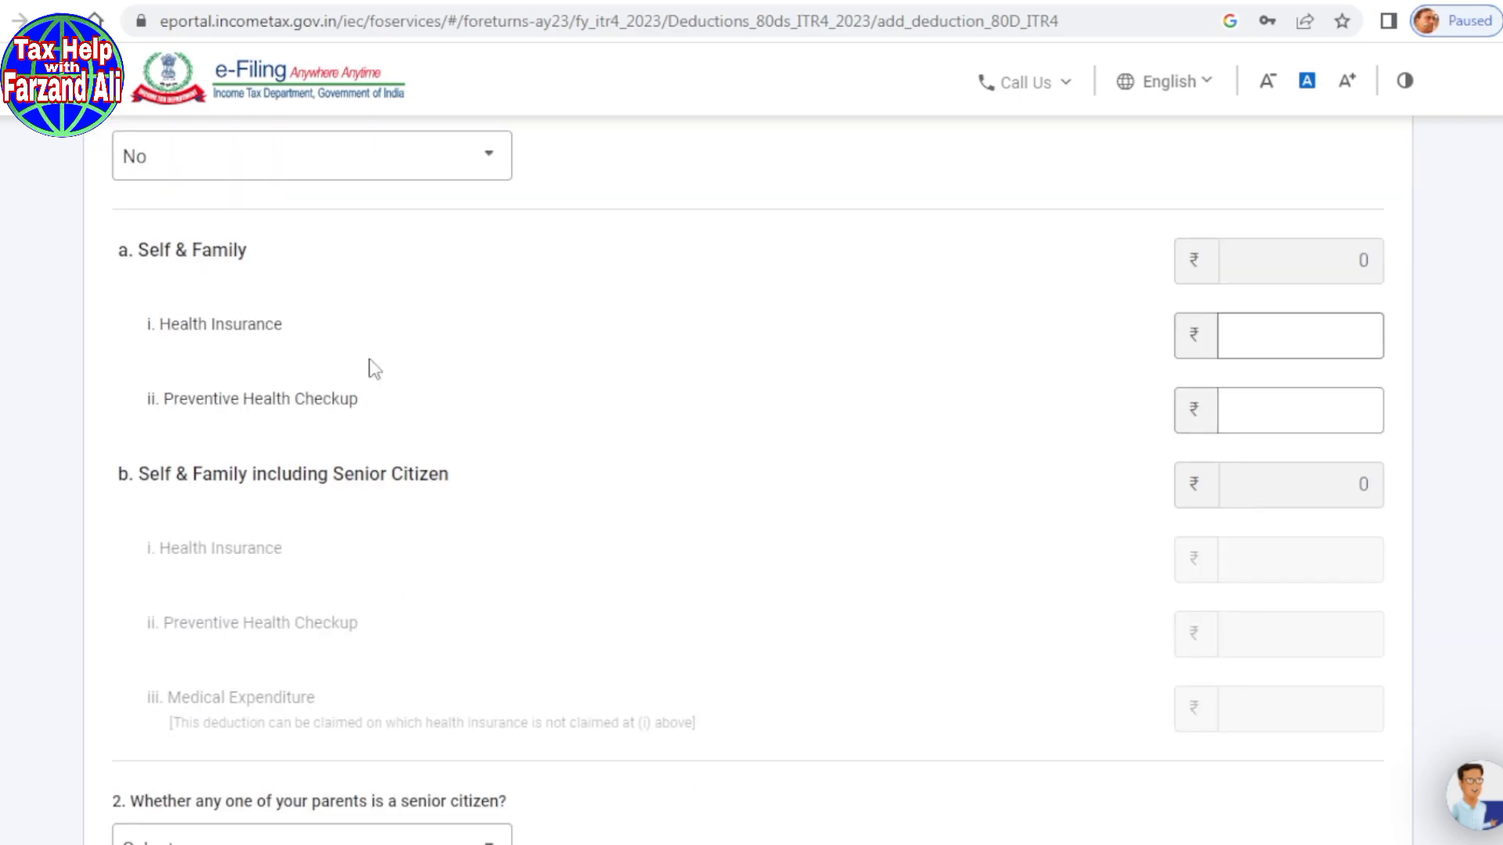
text(0)
click(1278, 394)
text(0)
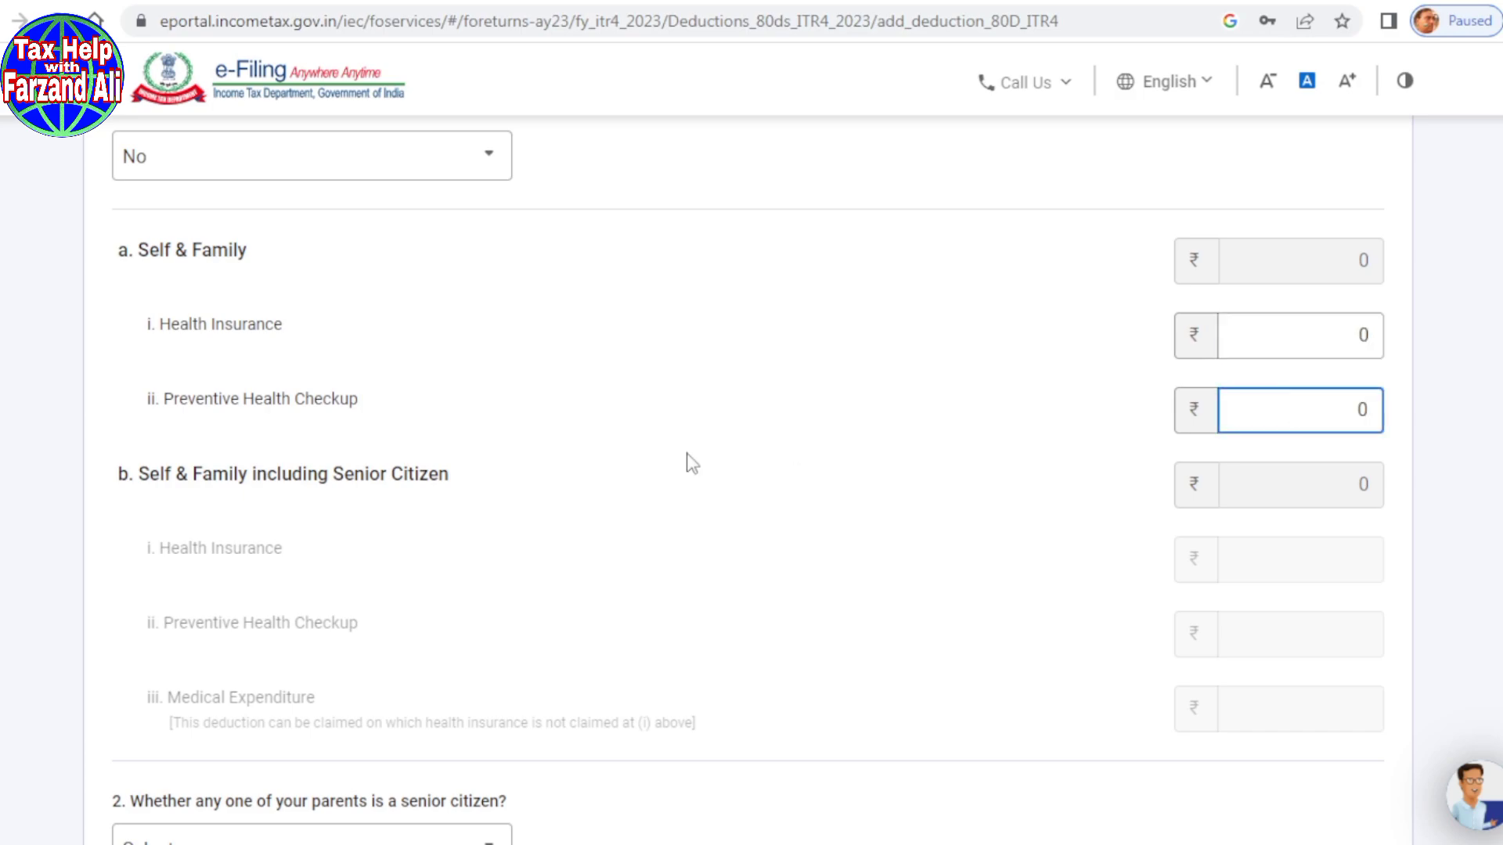
Step: Mark parents as not senior citizens, enter 0 for both amounts, and add the 80D entry
scroll(693, 463, down, 4)
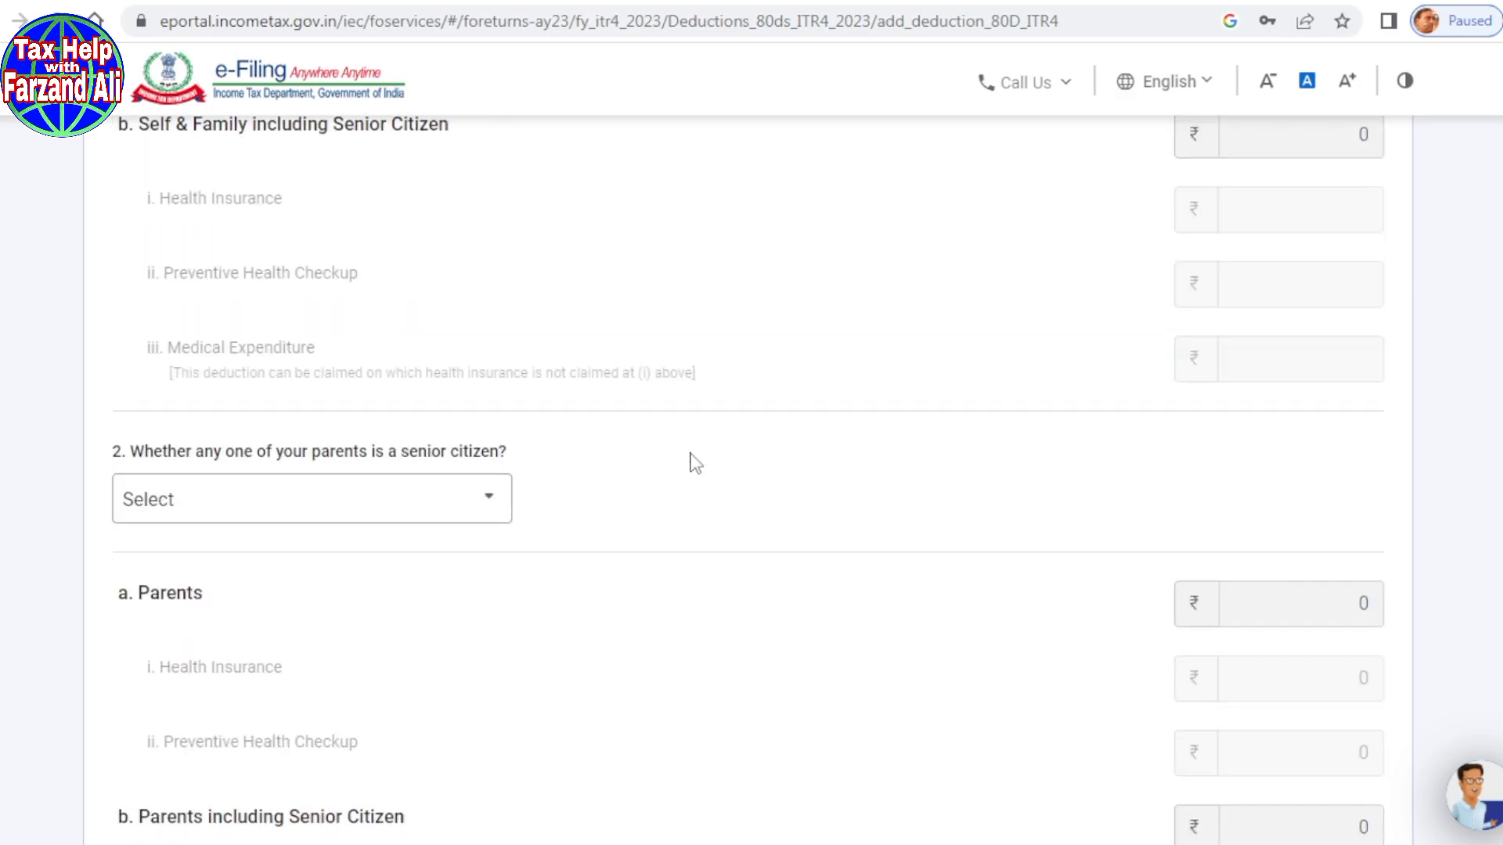
scroll(693, 463, down, 3)
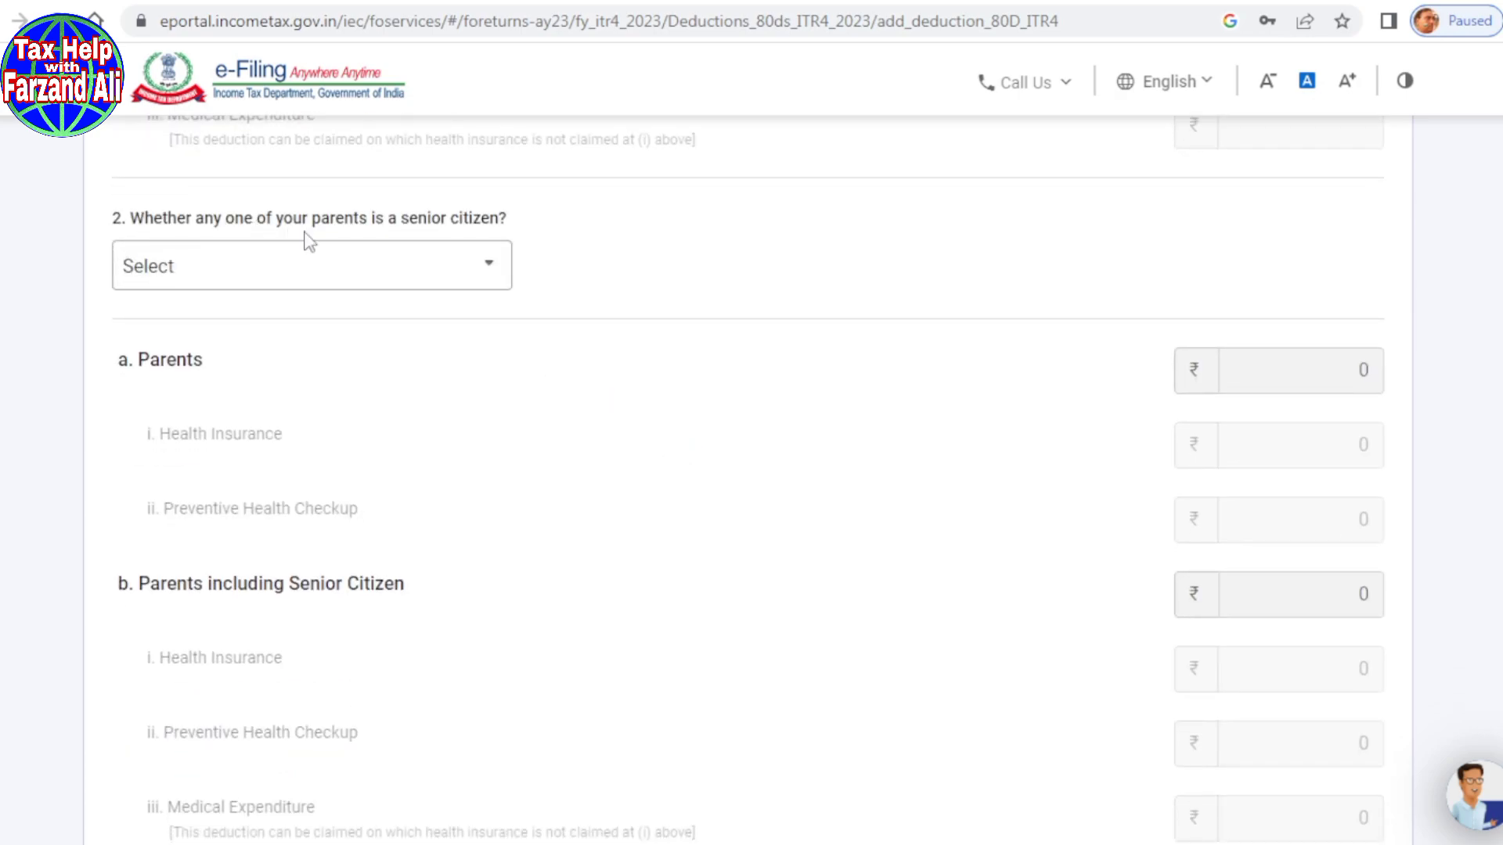
click(498, 280)
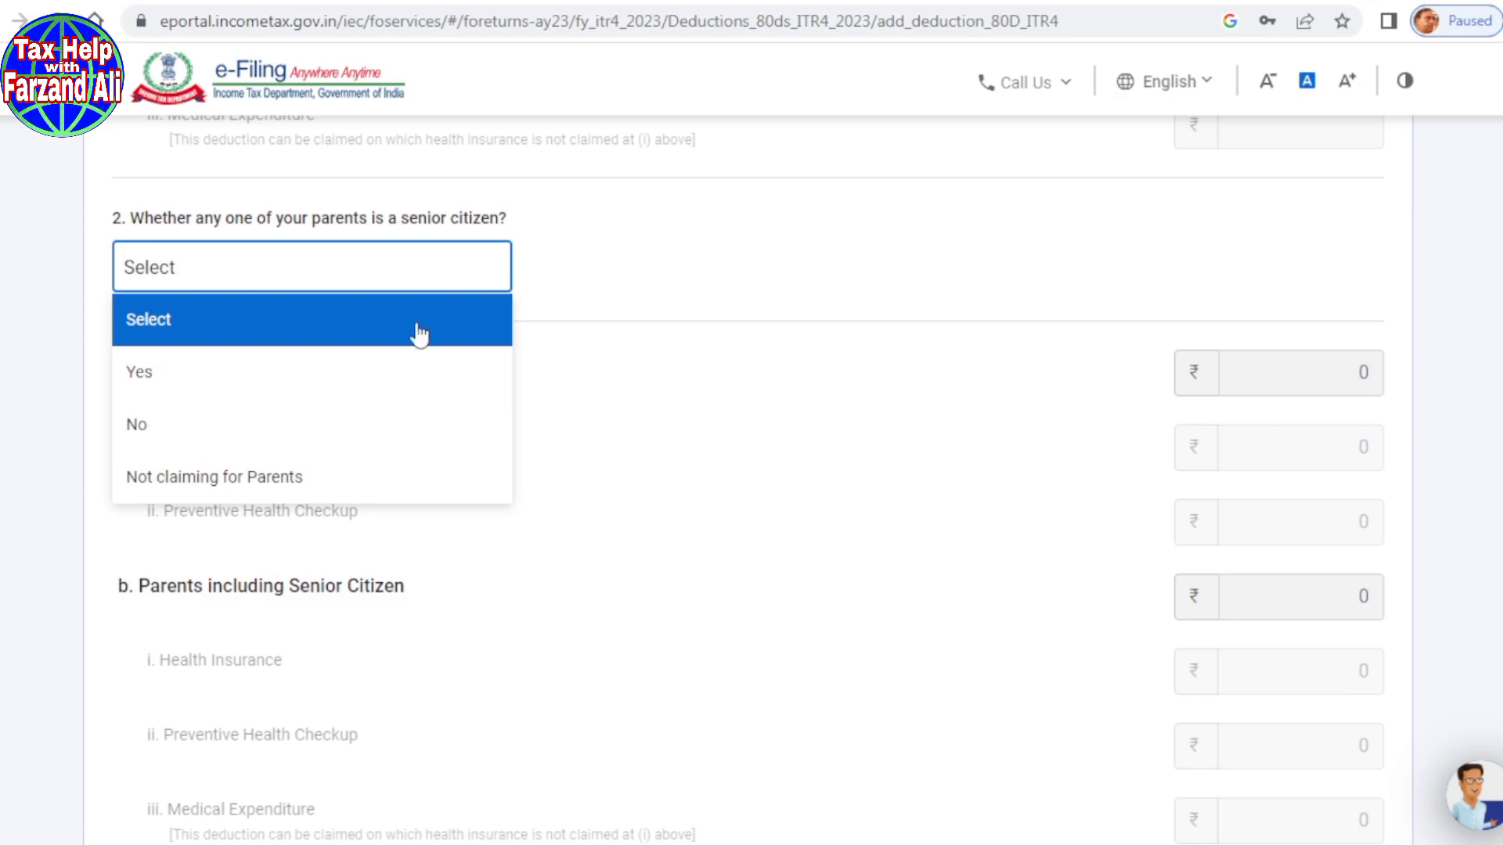
click(163, 427)
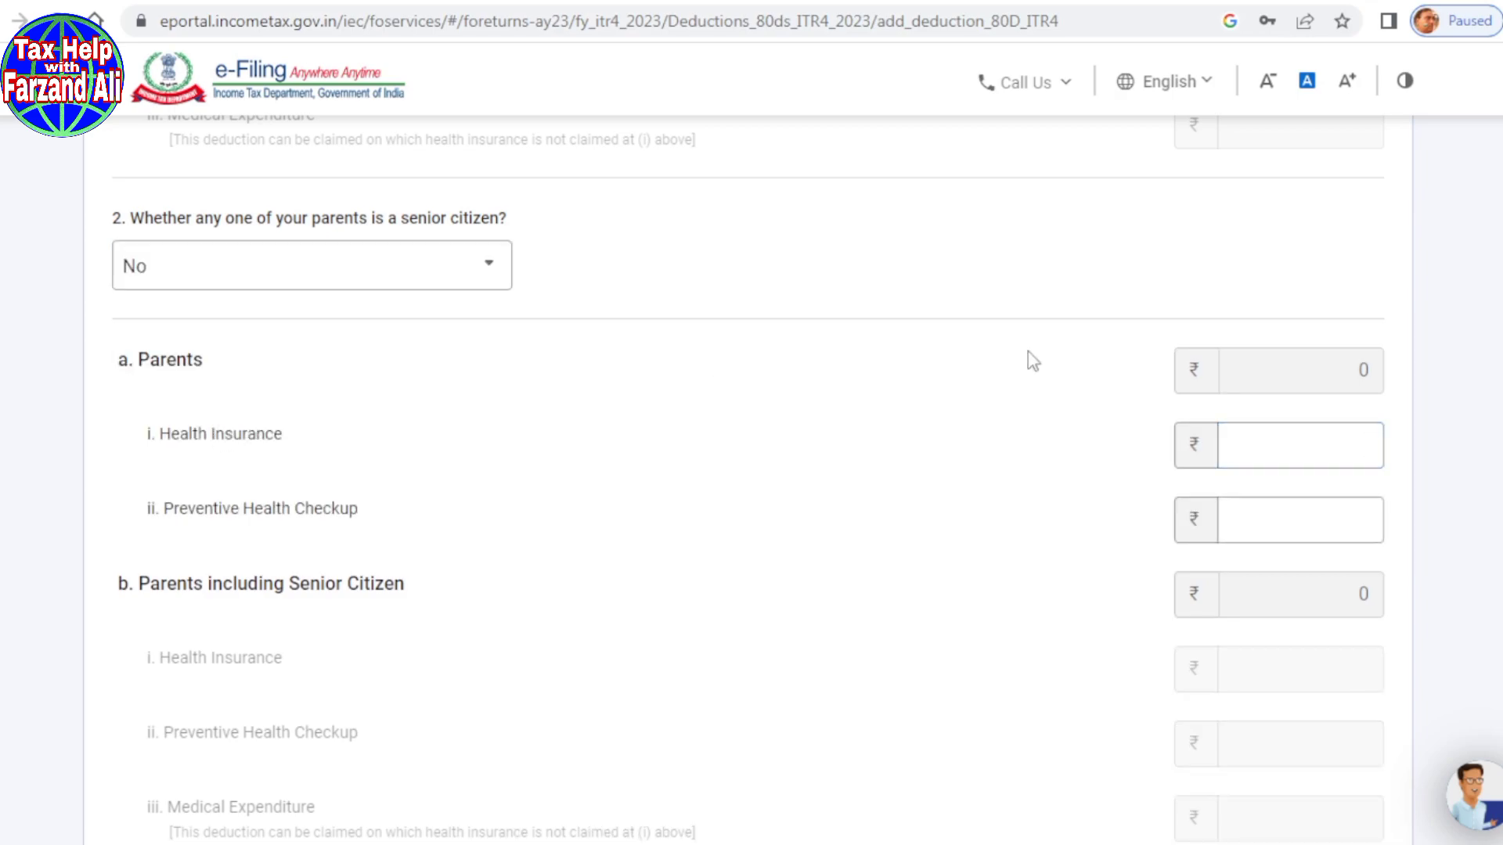
click(1341, 454)
text(0)
click(1344, 509)
text(0)
scroll(1006, 533, down, 5)
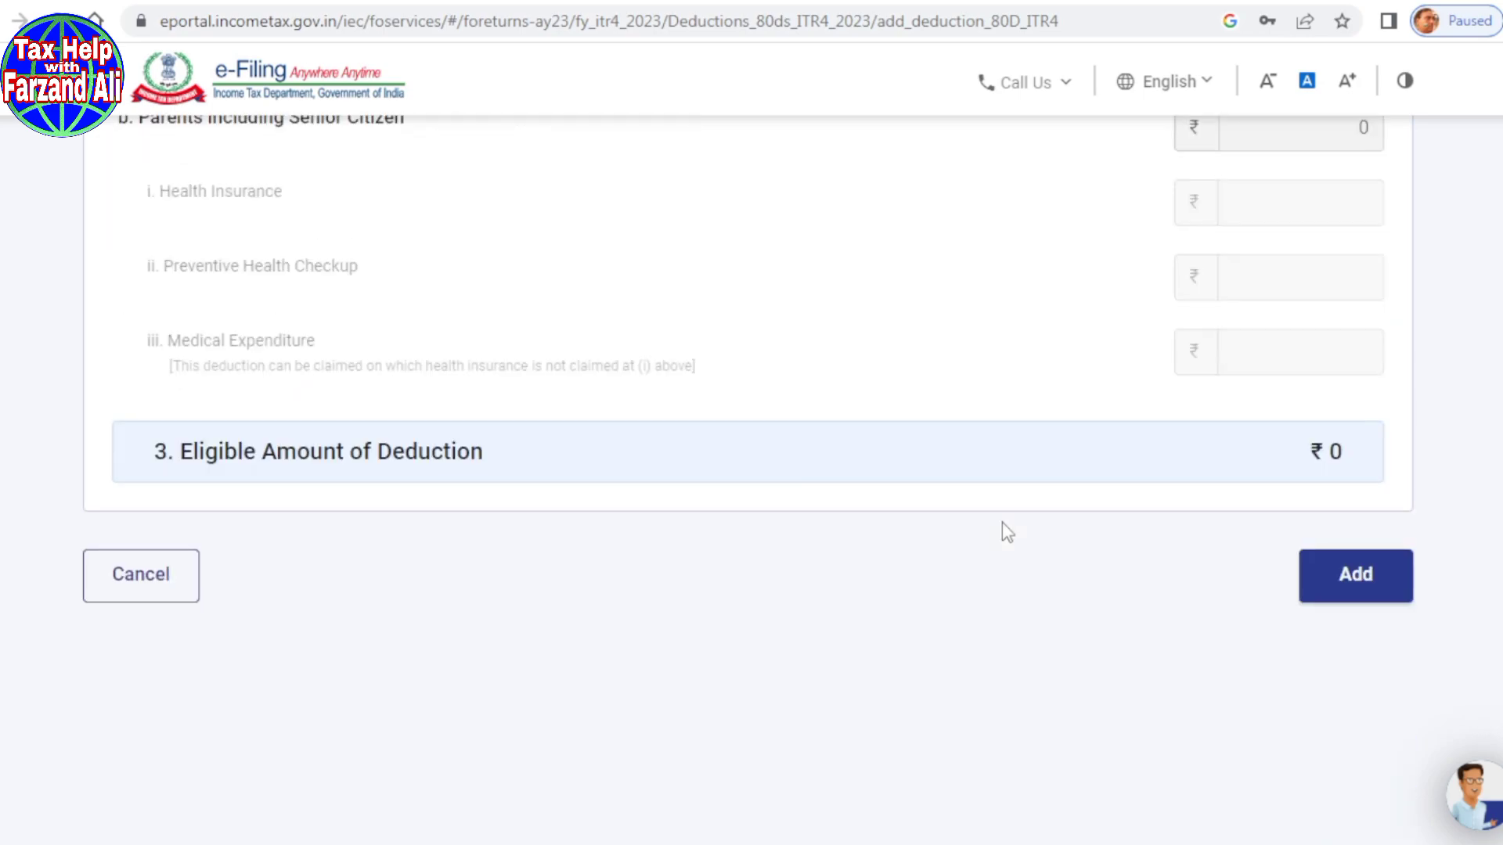
click(1368, 592)
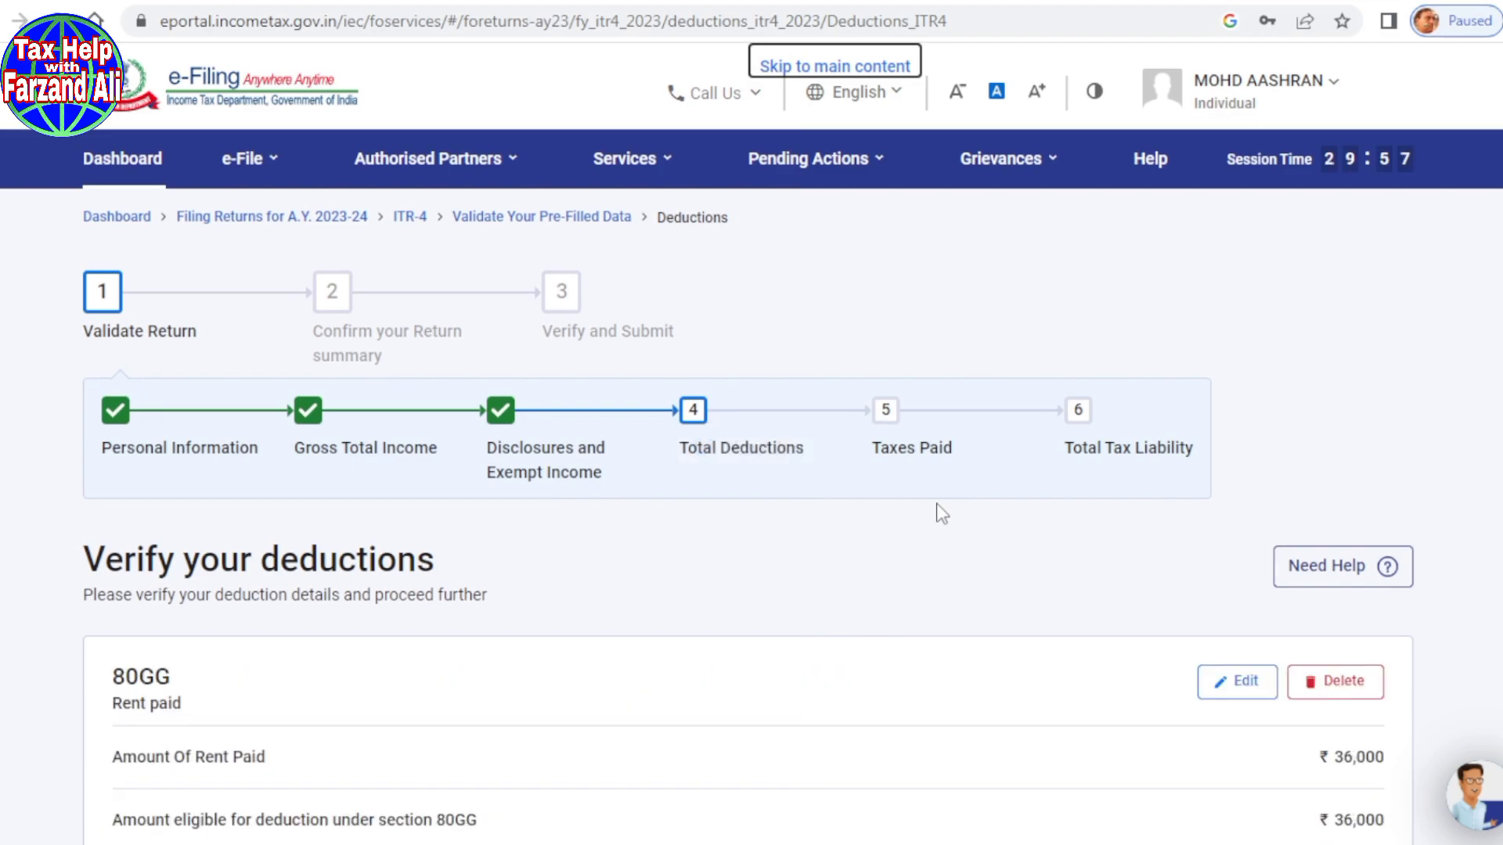
Step: Confirm Total Deductions of ₹36,000
scroll(936, 509, down, 2)
scroll(936, 509, down, 4)
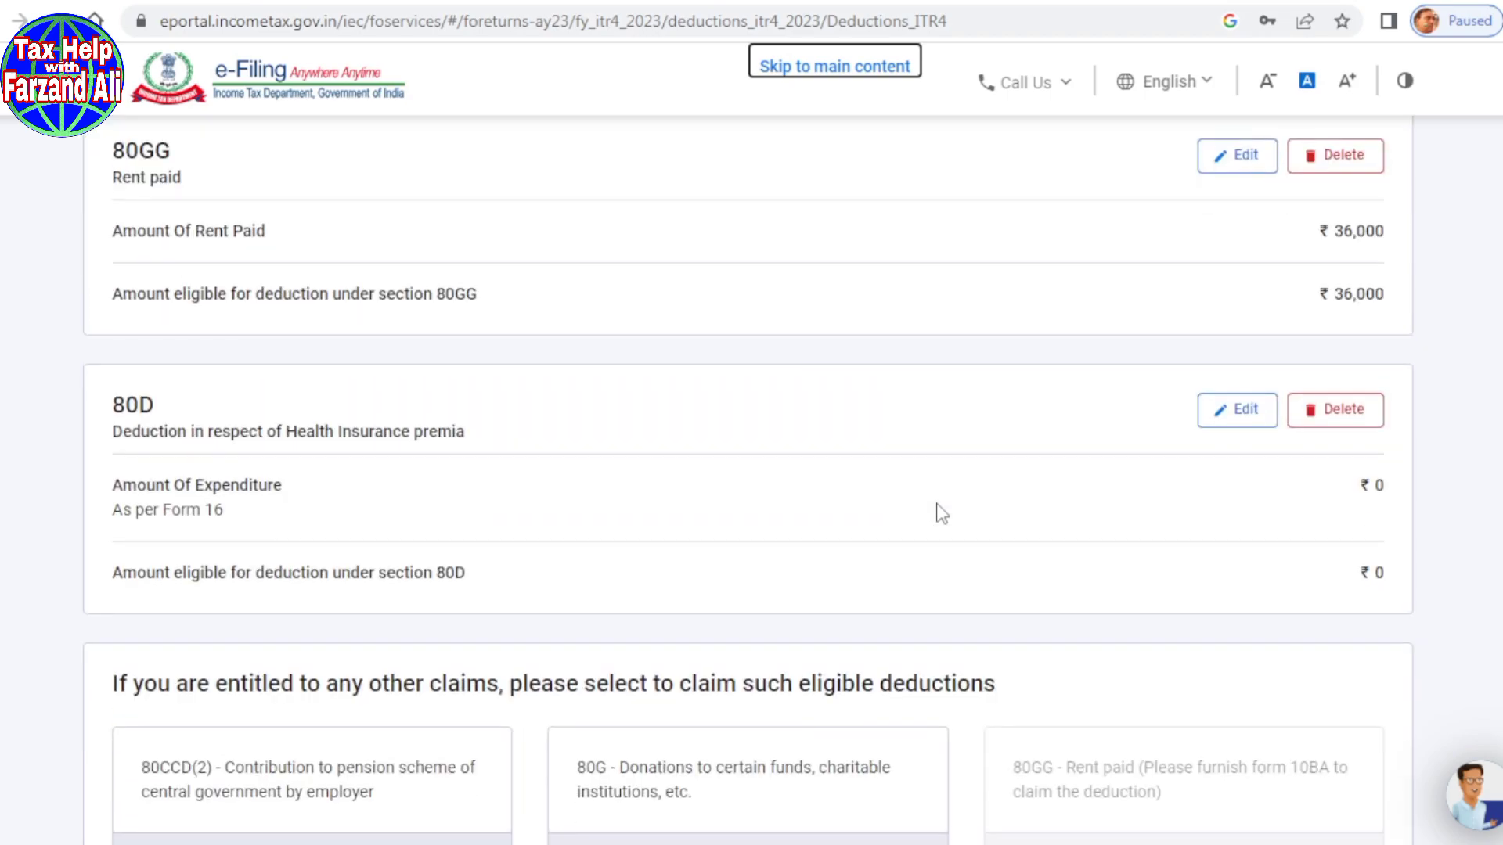
scroll(939, 511, down, 10)
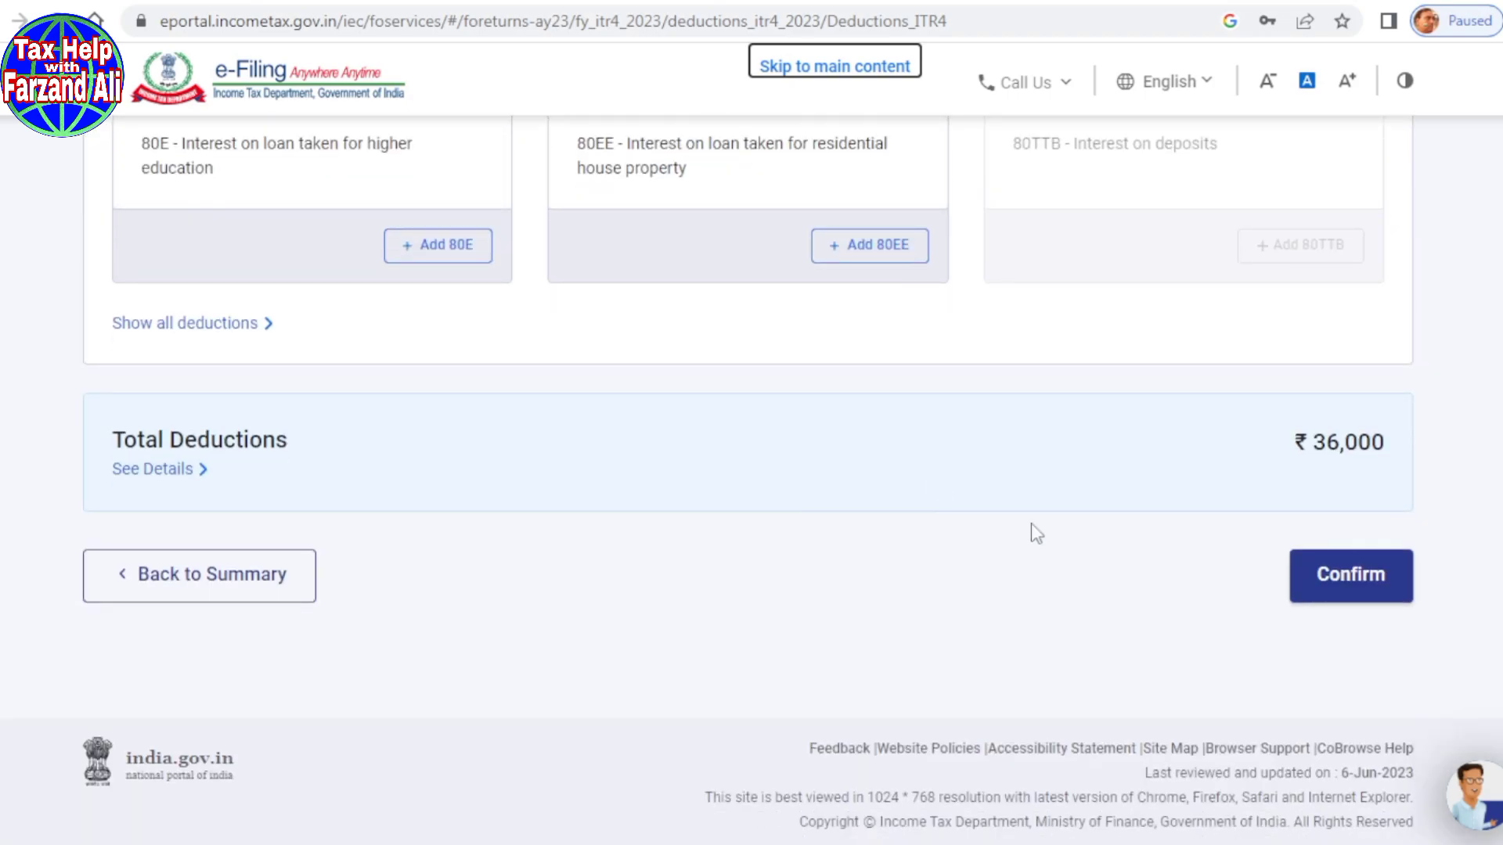
click(1344, 588)
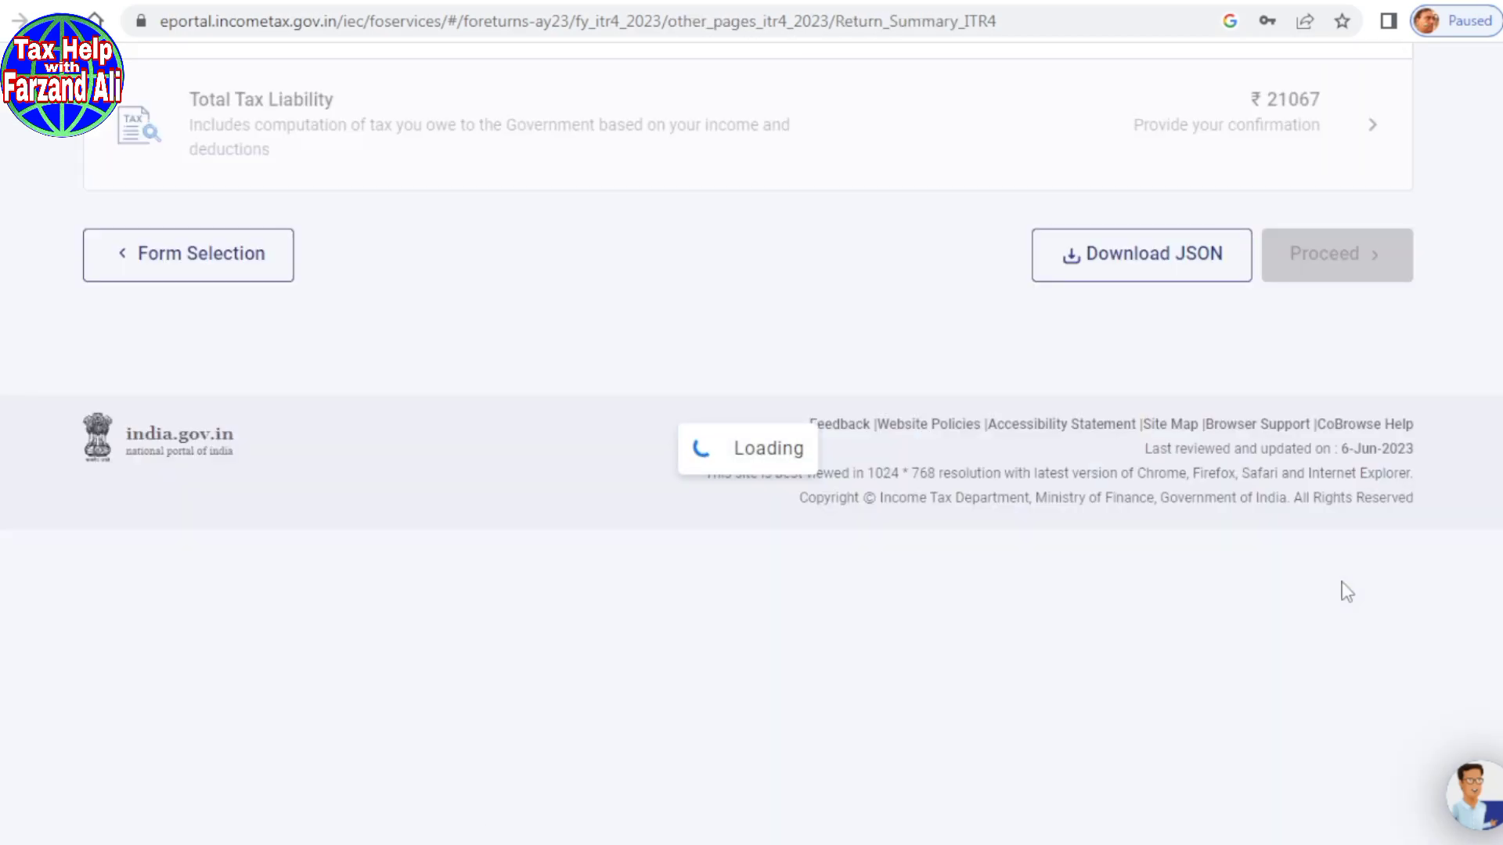
Step: Open the Tax Paid section from the Return Summary for verification
scroll(877, 458, down, 1)
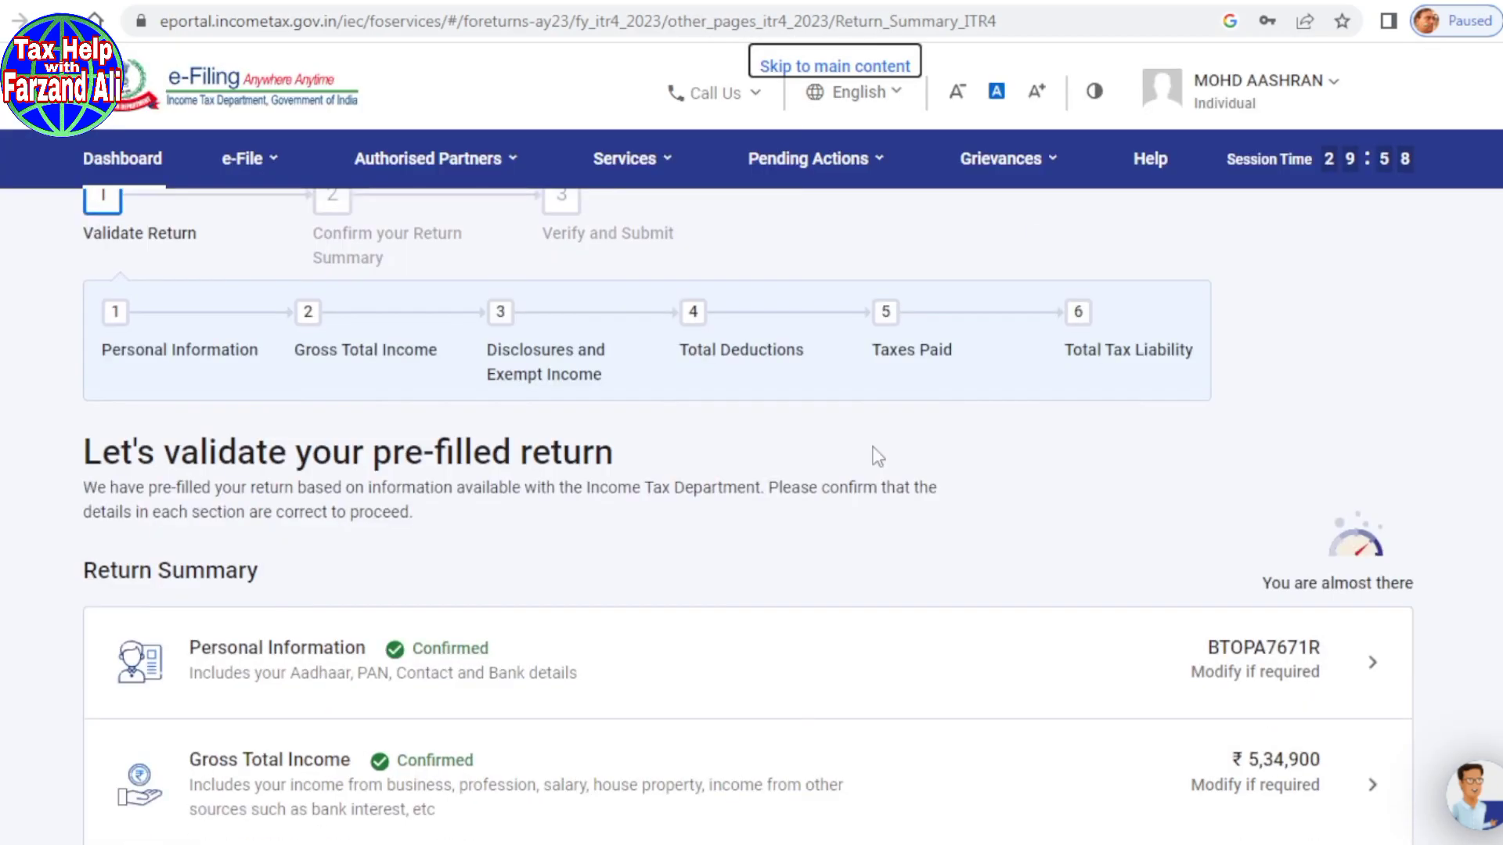
scroll(876, 458, down, 6)
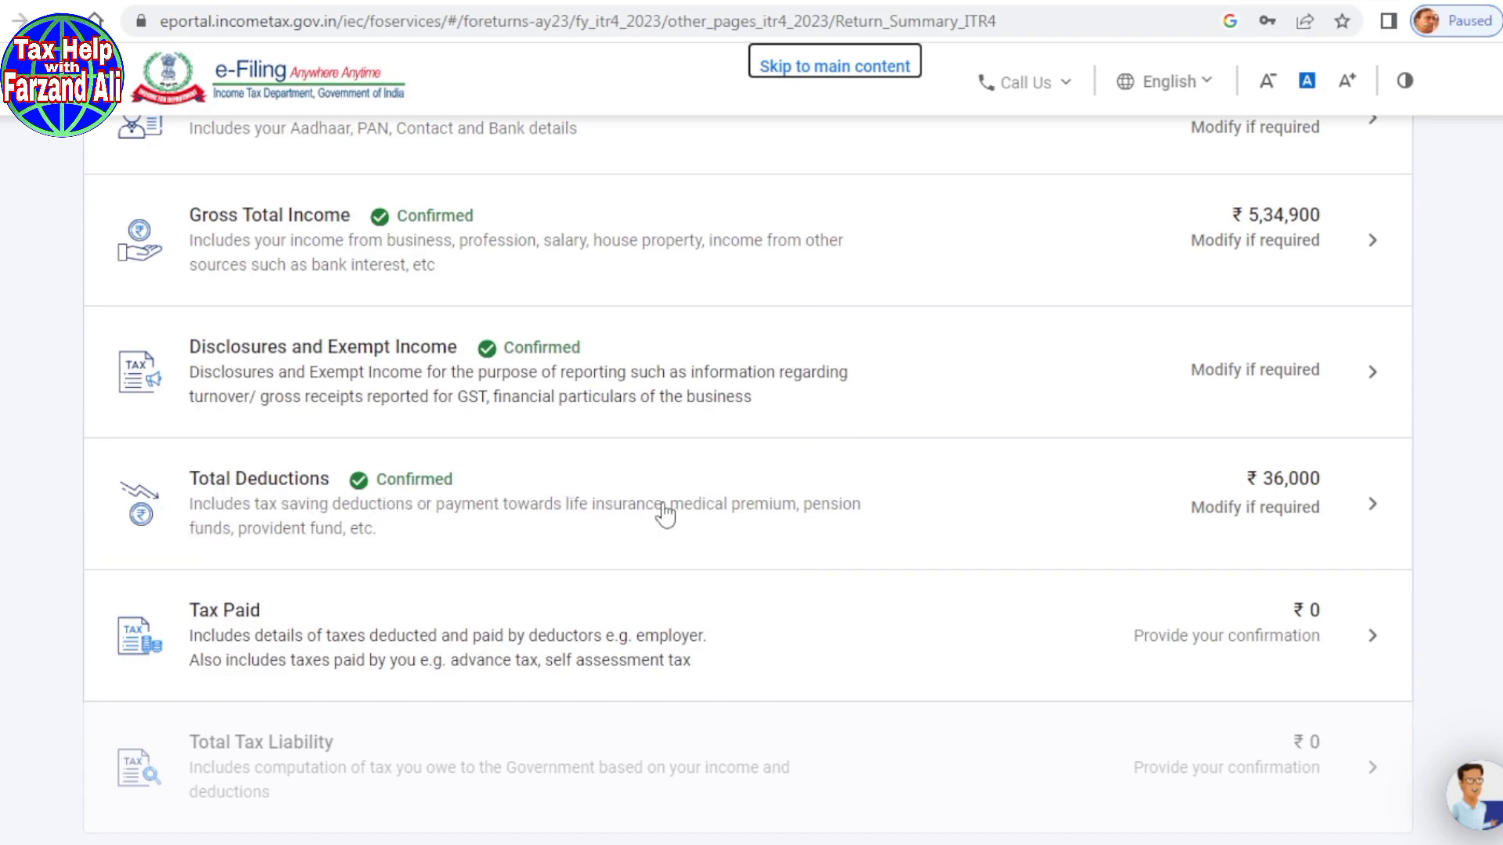
scroll(665, 514, down, 1)
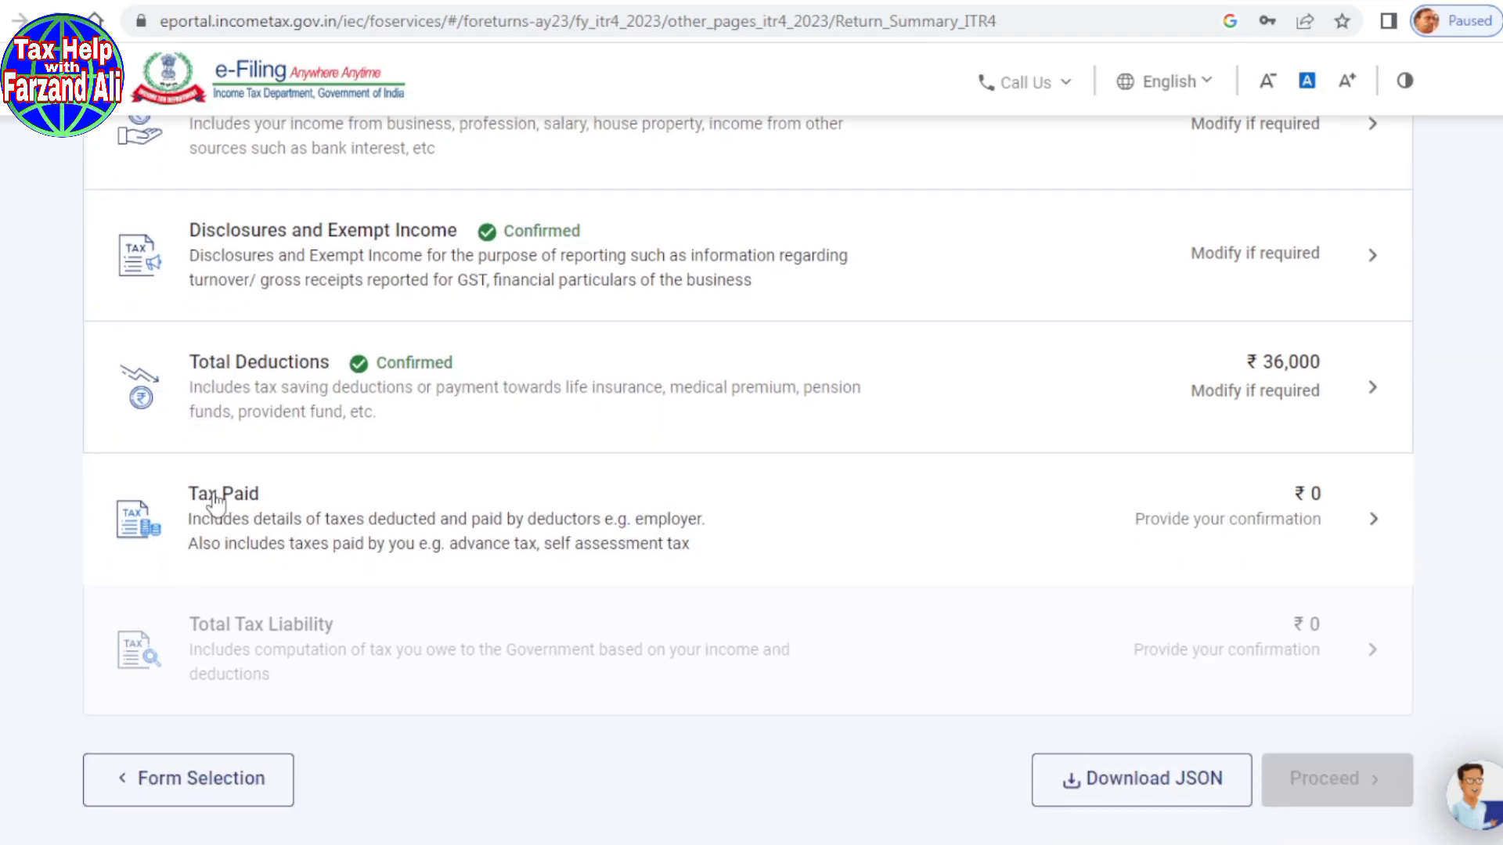
click(216, 502)
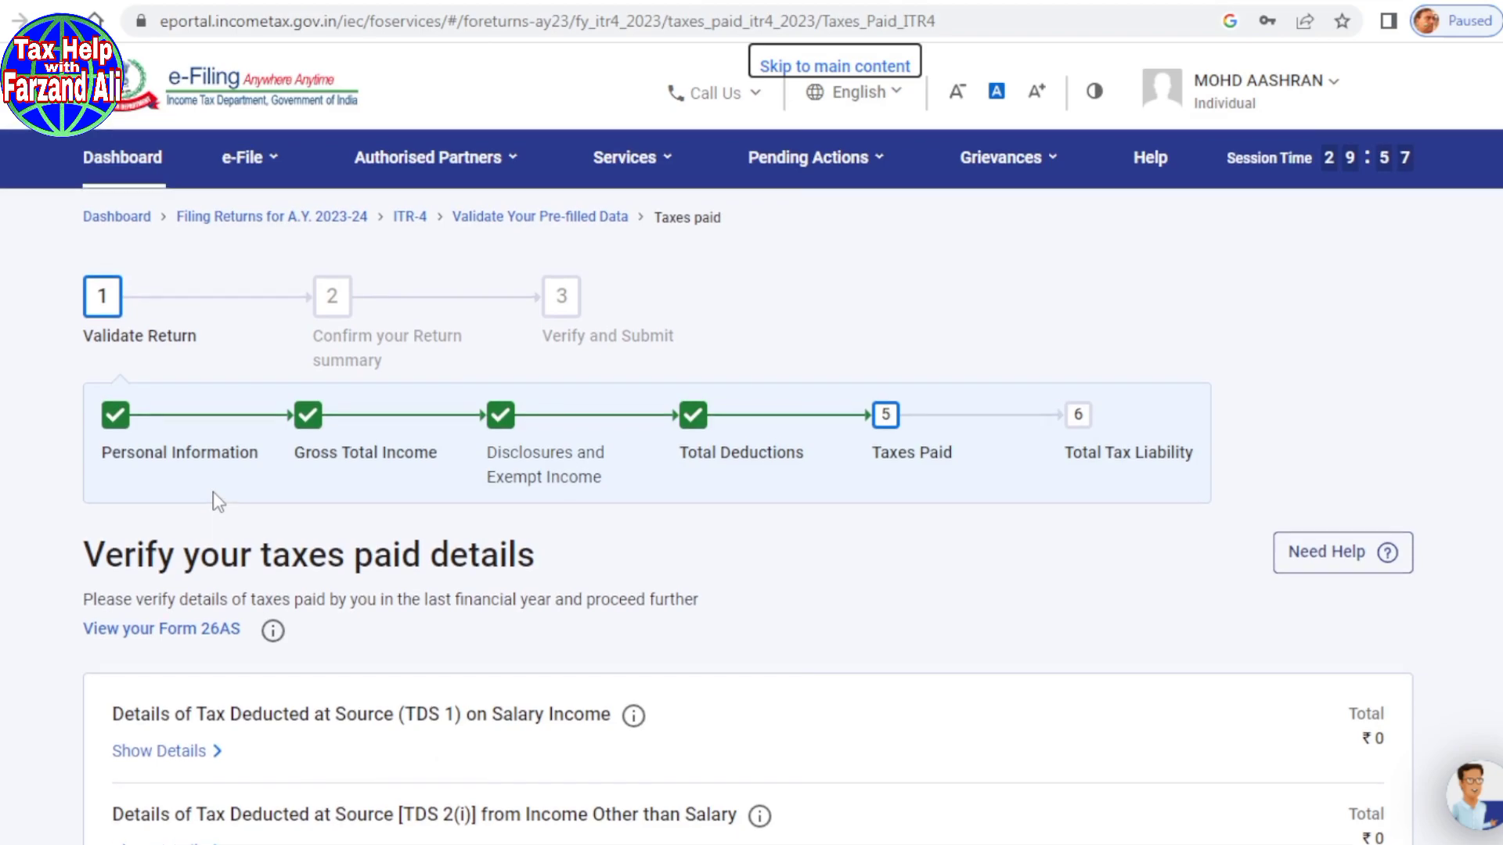
Step: Review the TDS/TCS sections and confirm Total Taxes Paid of ₹0
scroll(711, 565, down, 4)
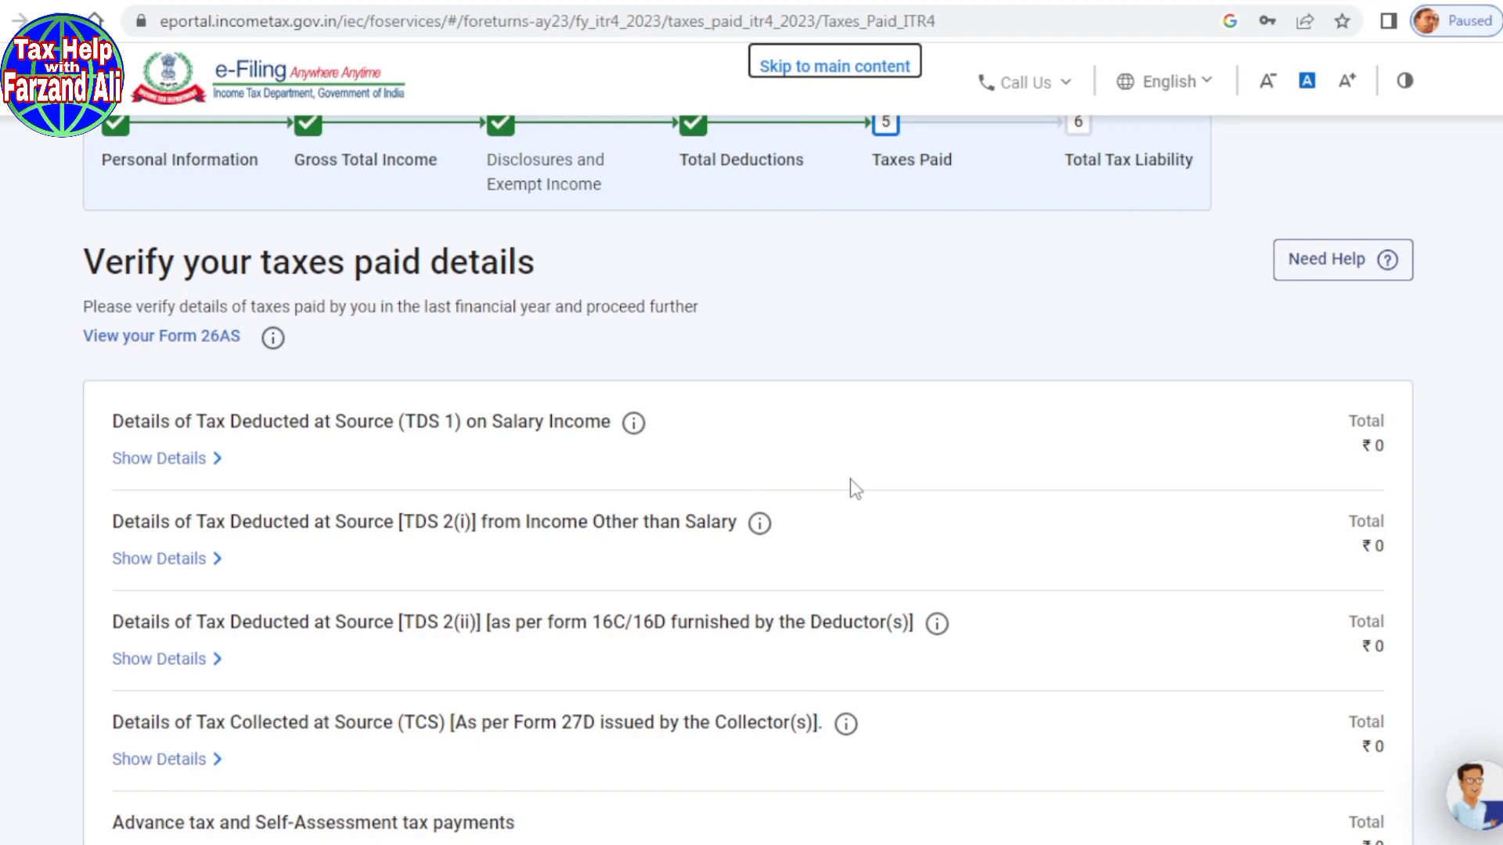
scroll(721, 407, down, 3)
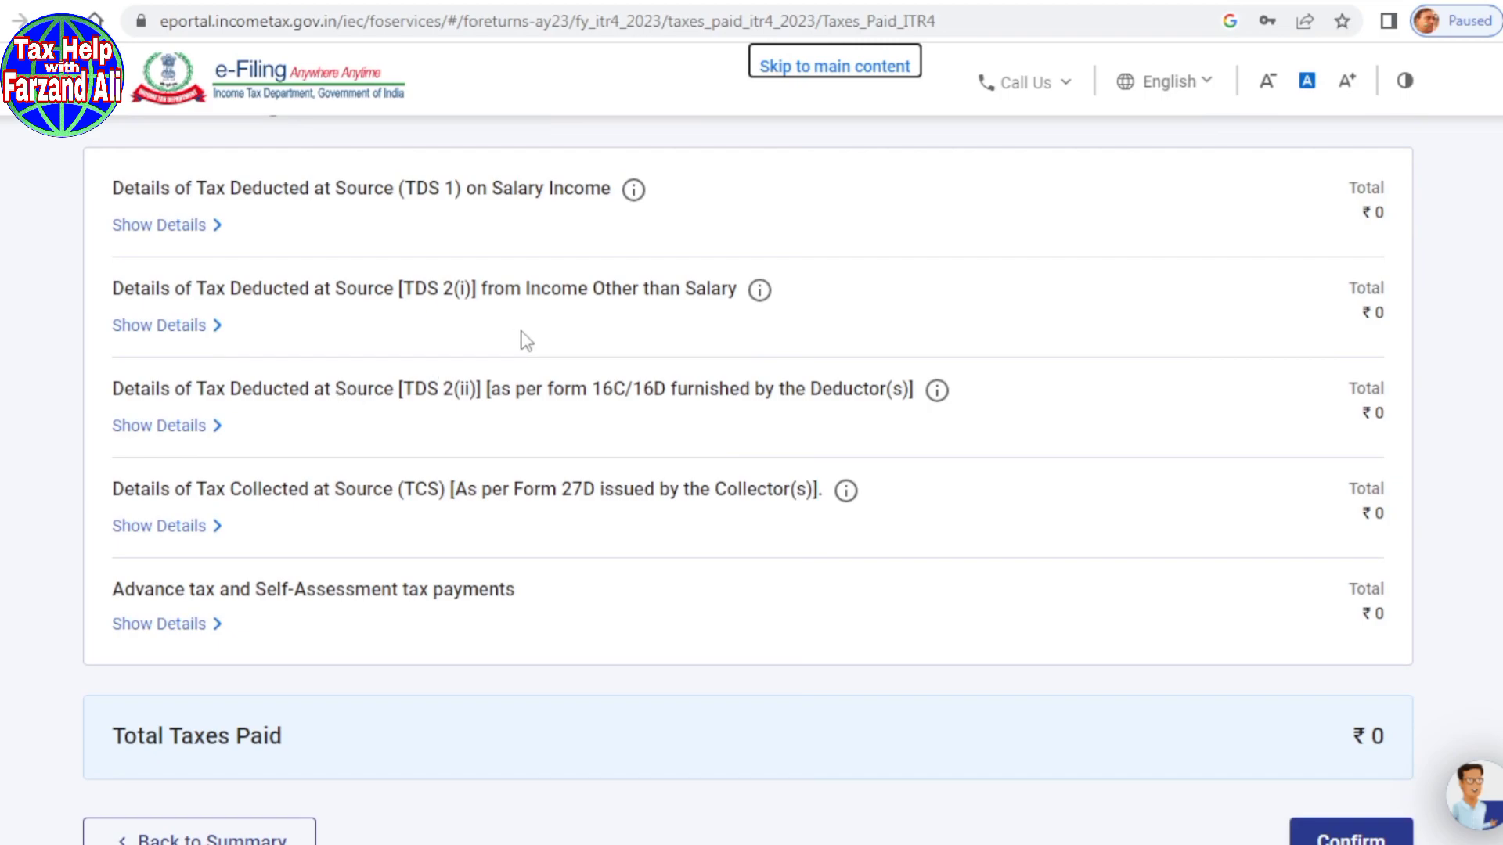
scroll(509, 356, up, 1)
scroll(491, 407, down, 3)
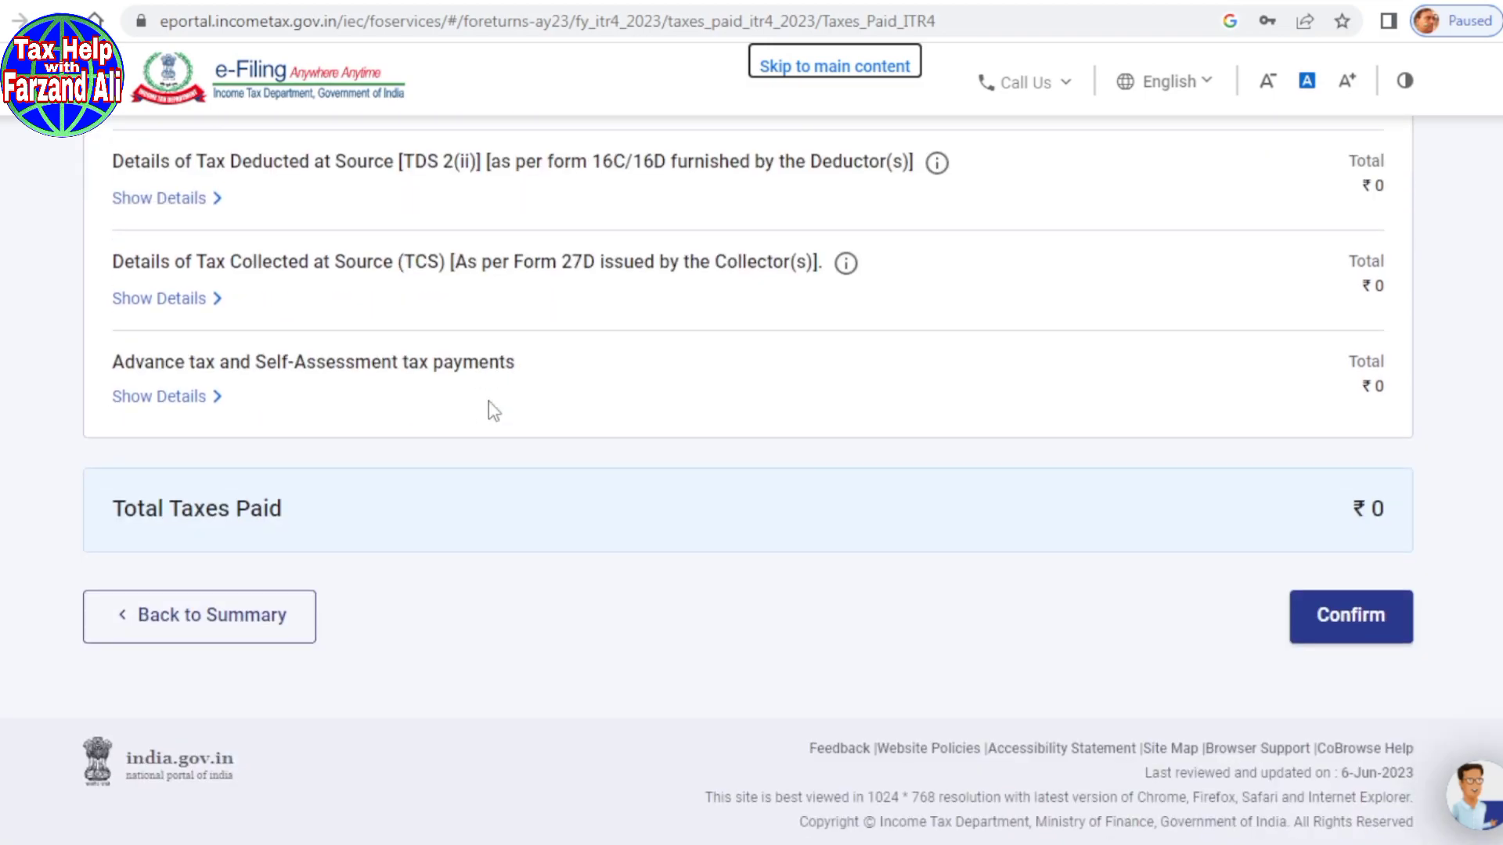
click(1368, 624)
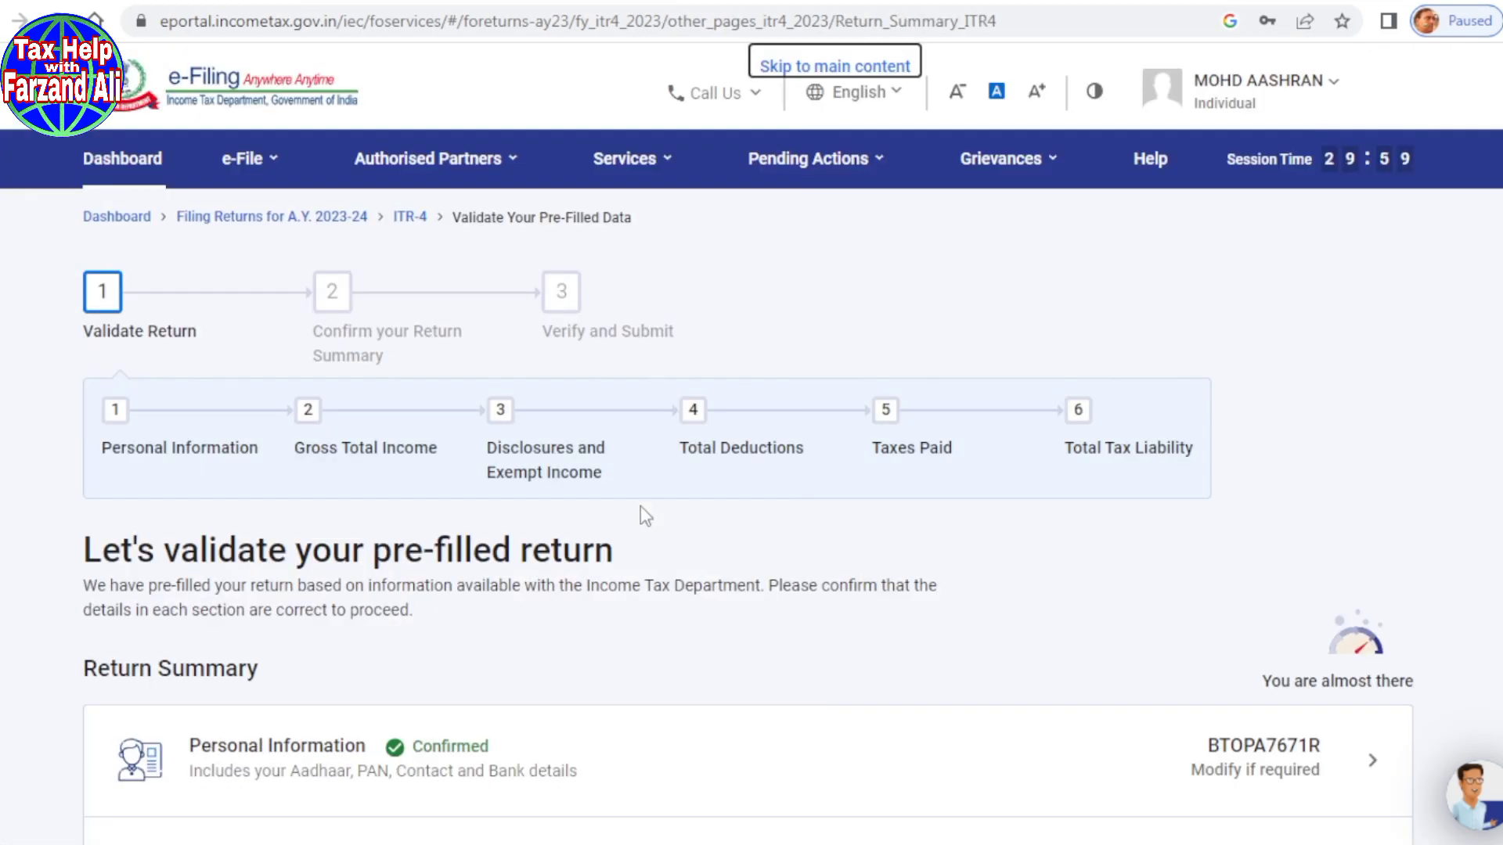
Step: Open Total Tax Liability, showing Gross Total Income ₹5,34,900 less ₹36,000 deductions
scroll(641, 508, down, 10)
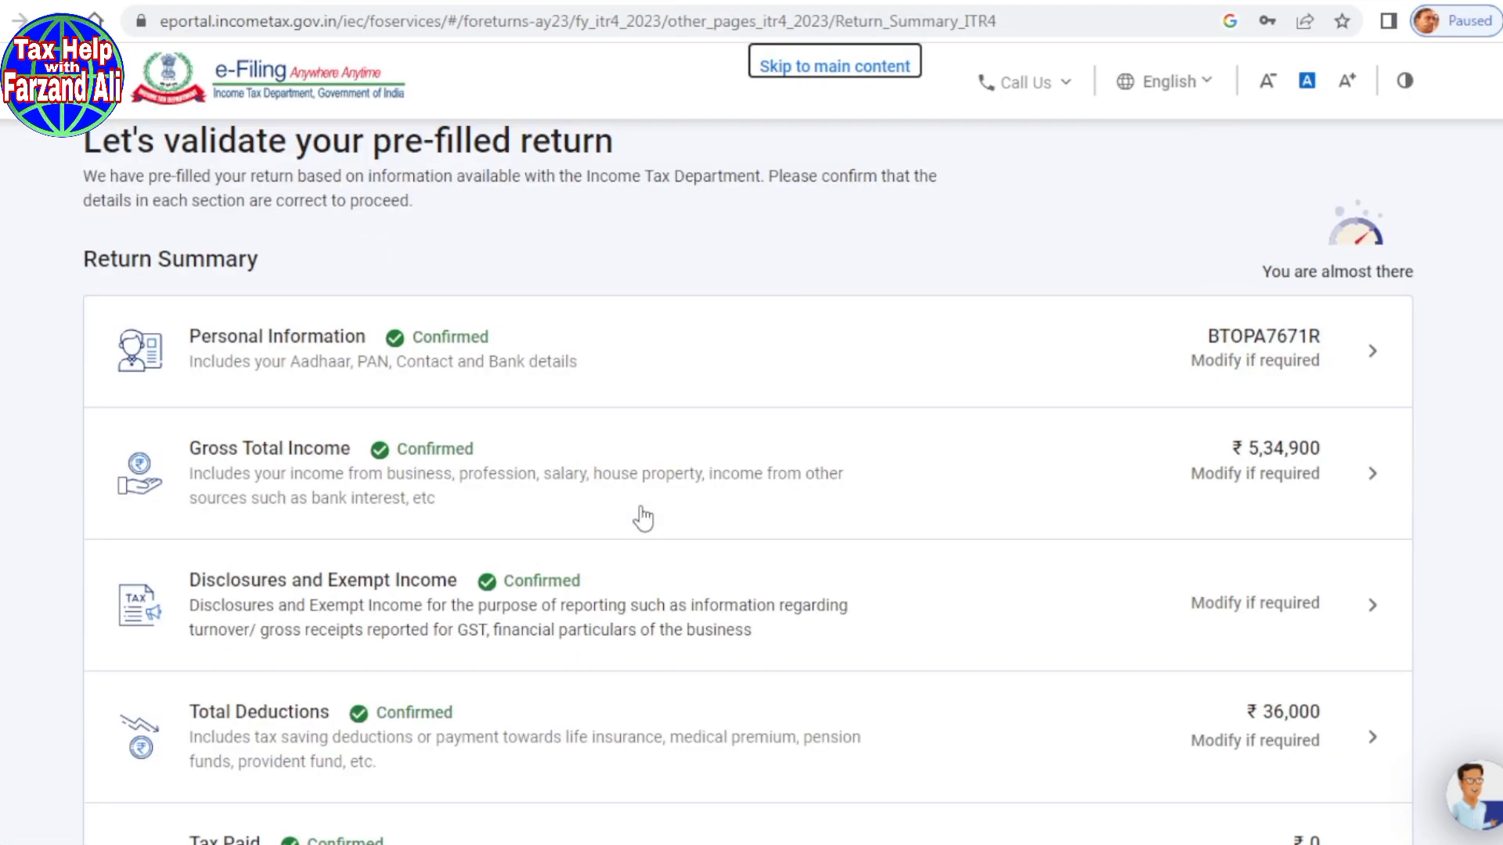
scroll(641, 517, down, 2)
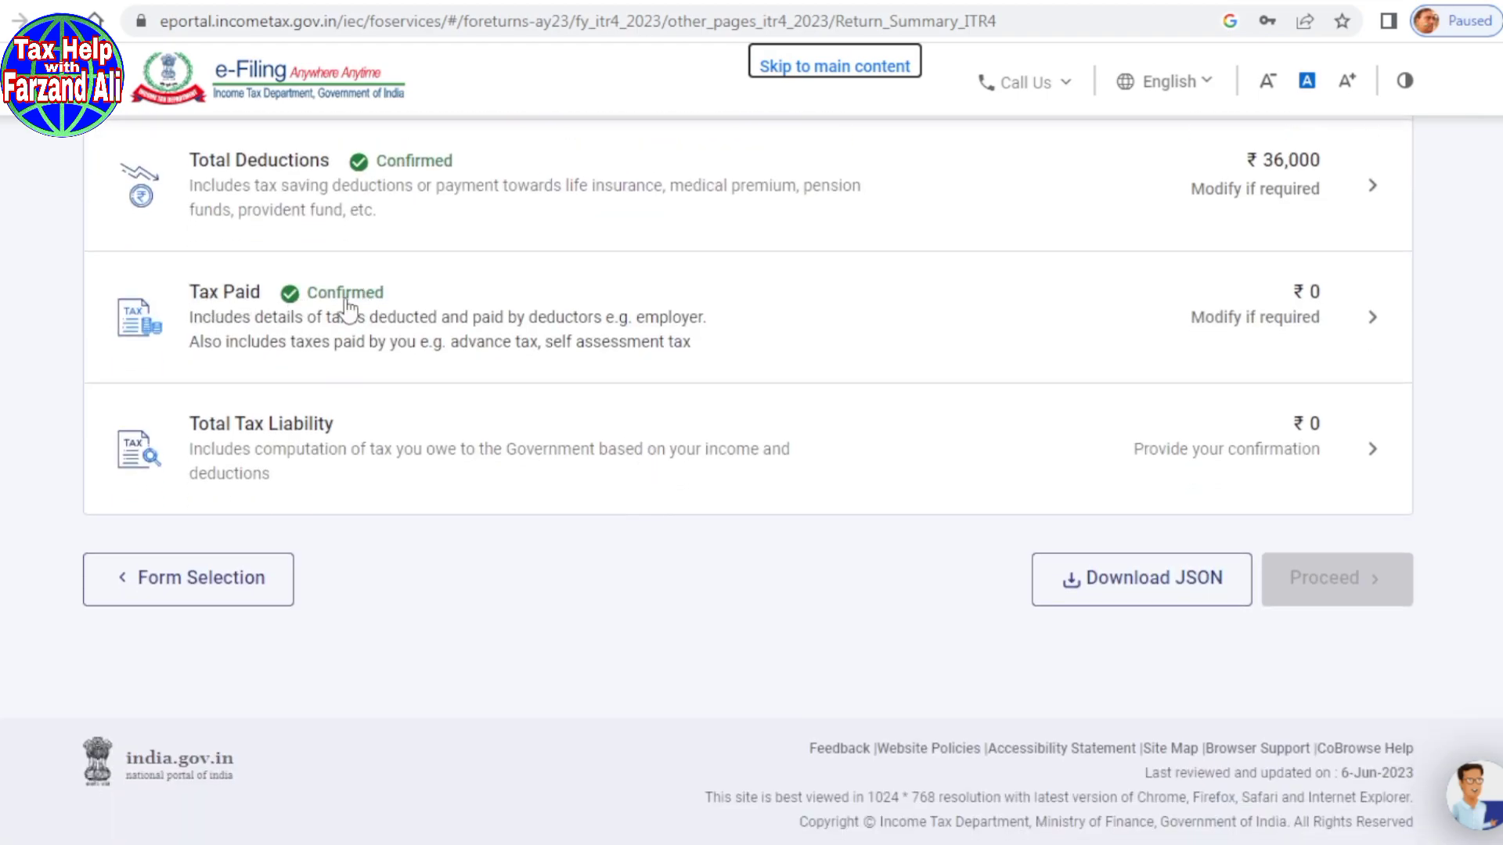
click(252, 435)
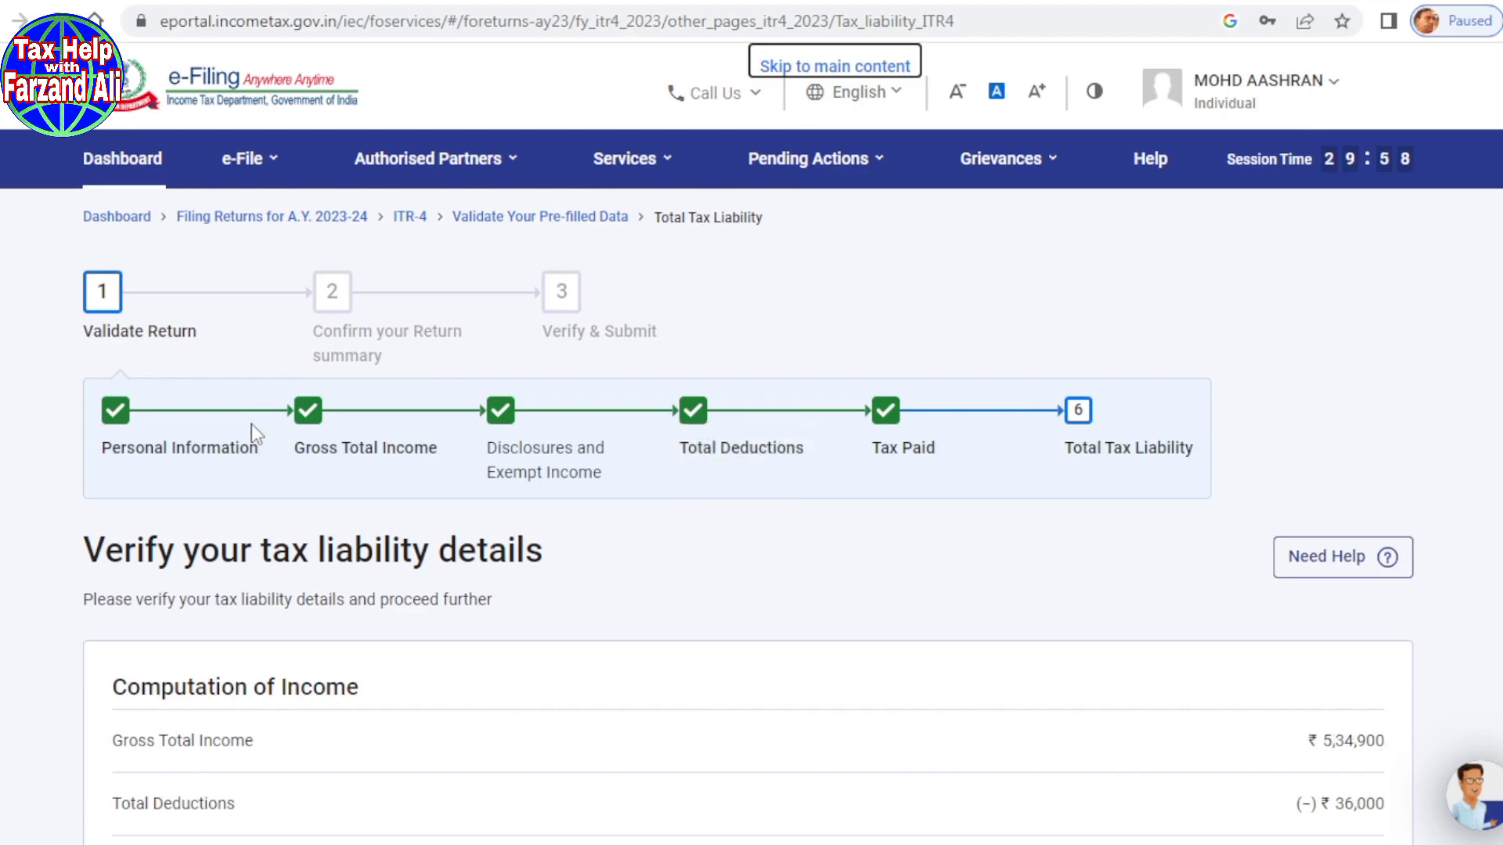
Step: Confirm the tax liability: Total Income ₹4,98,900 with ₹0 tax, fee and interest
scroll(627, 553, down, 3)
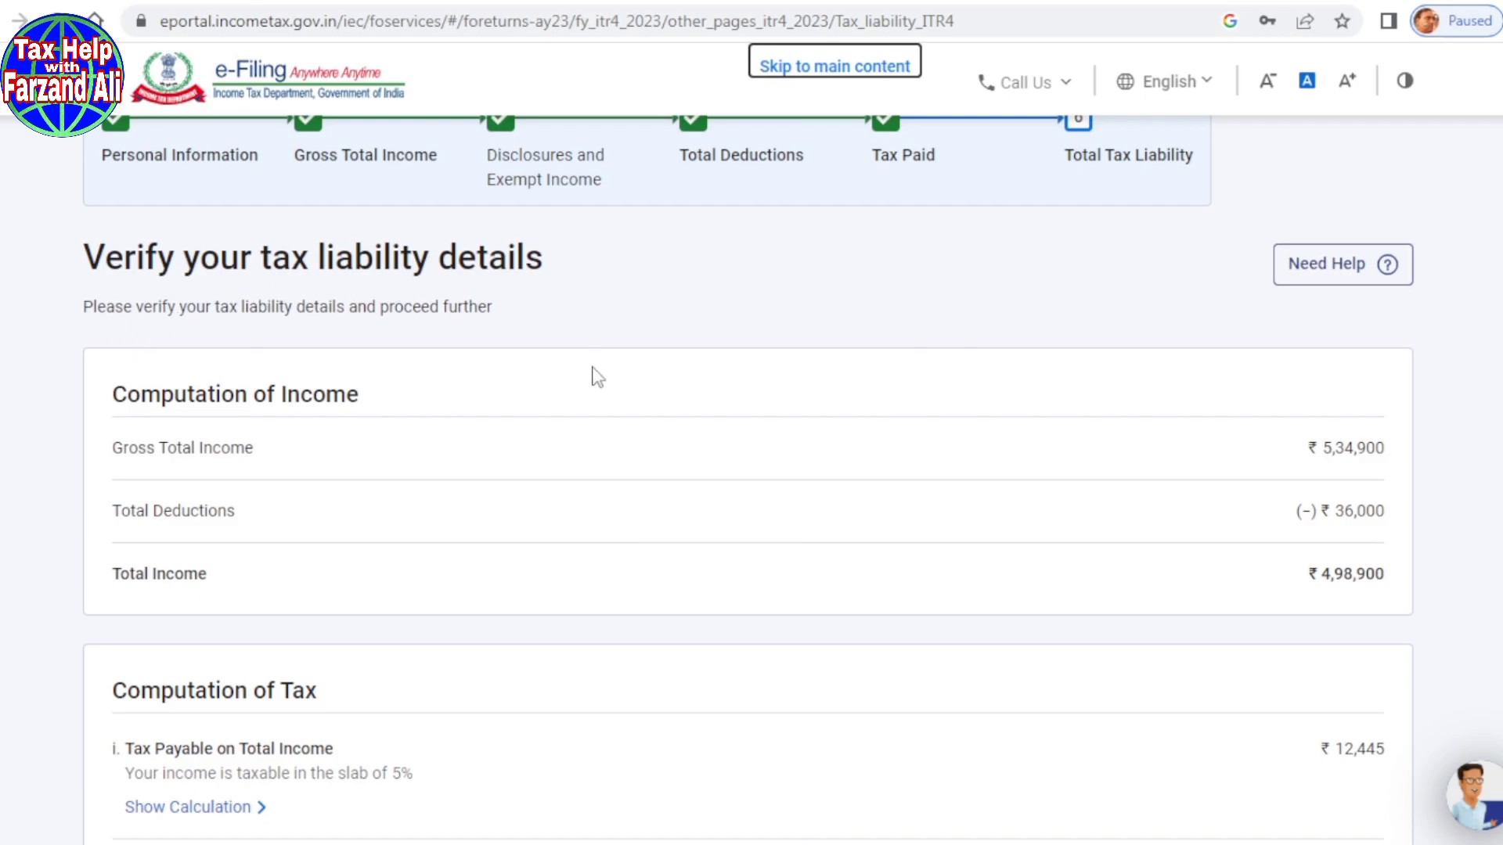
scroll(595, 376, down, 20)
scroll(593, 369, down, 1)
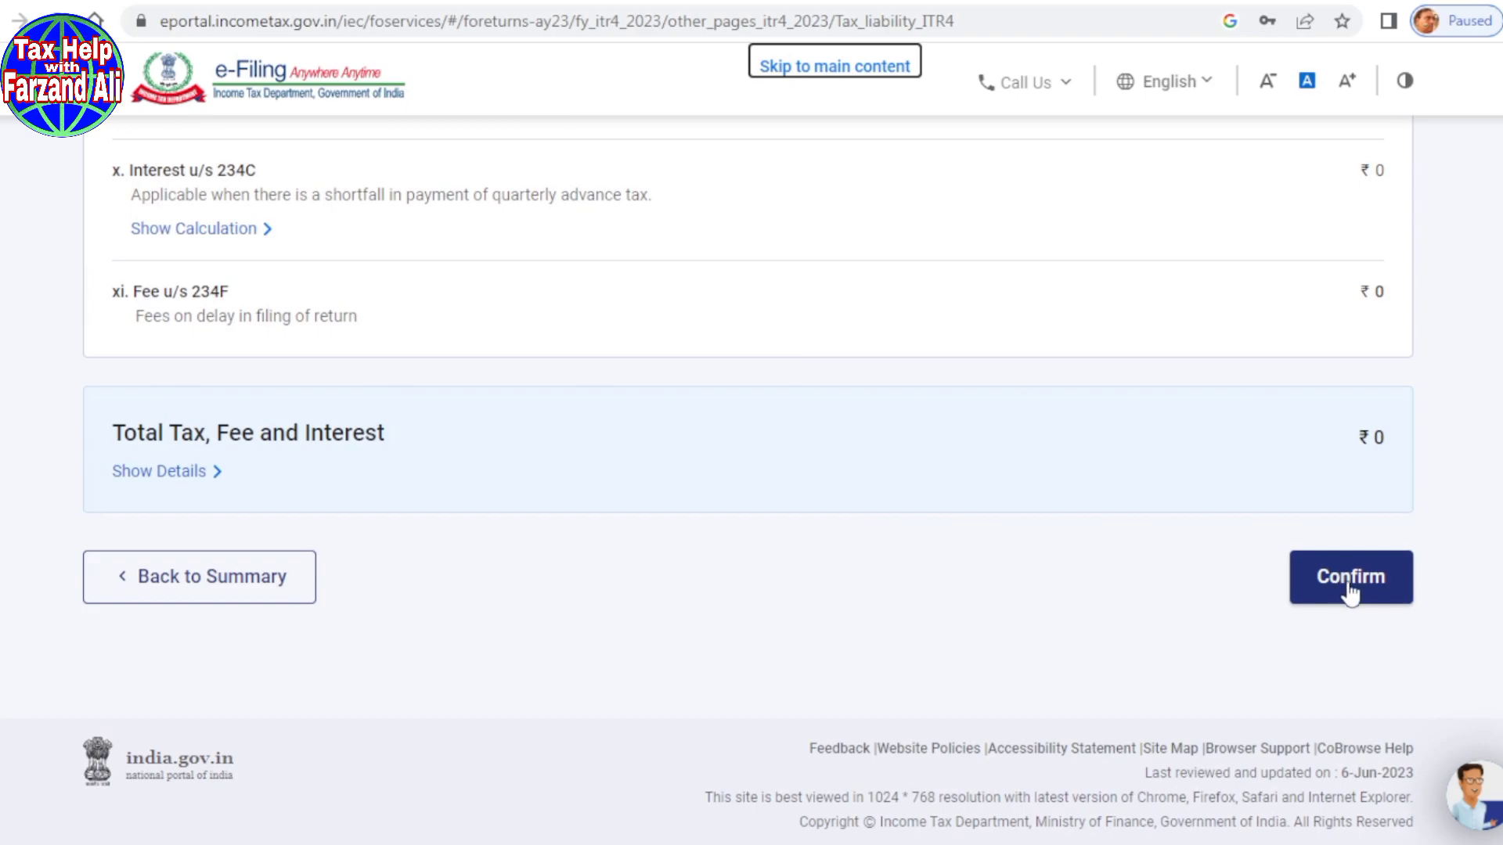
click(1350, 592)
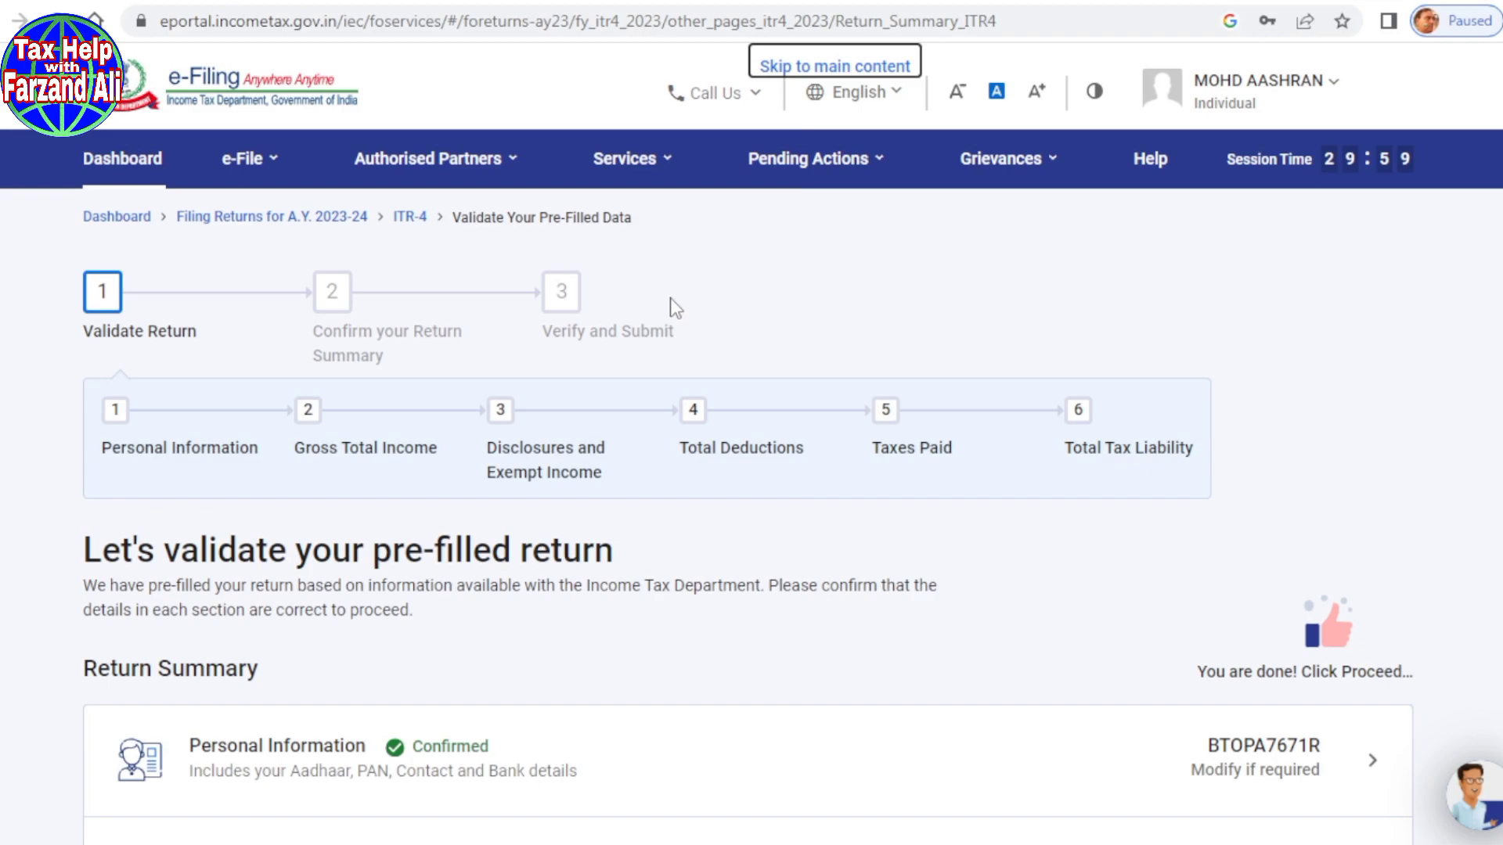
Step: Proceed from the Return Summary to the Tax Summary showing ₹0 payable
scroll(673, 307, down, 5)
scroll(673, 309, down, 7)
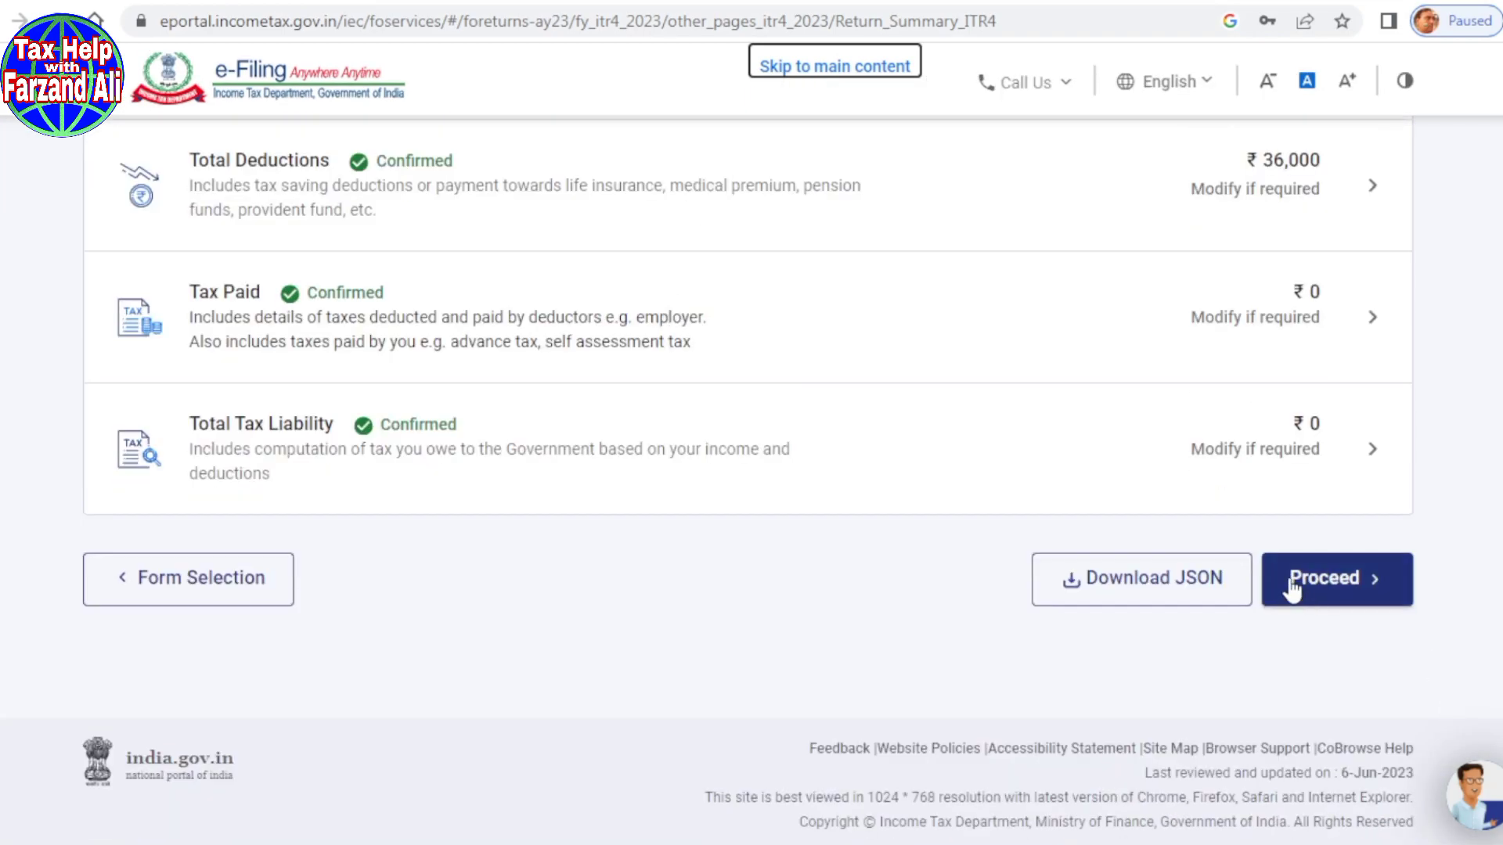
click(1320, 585)
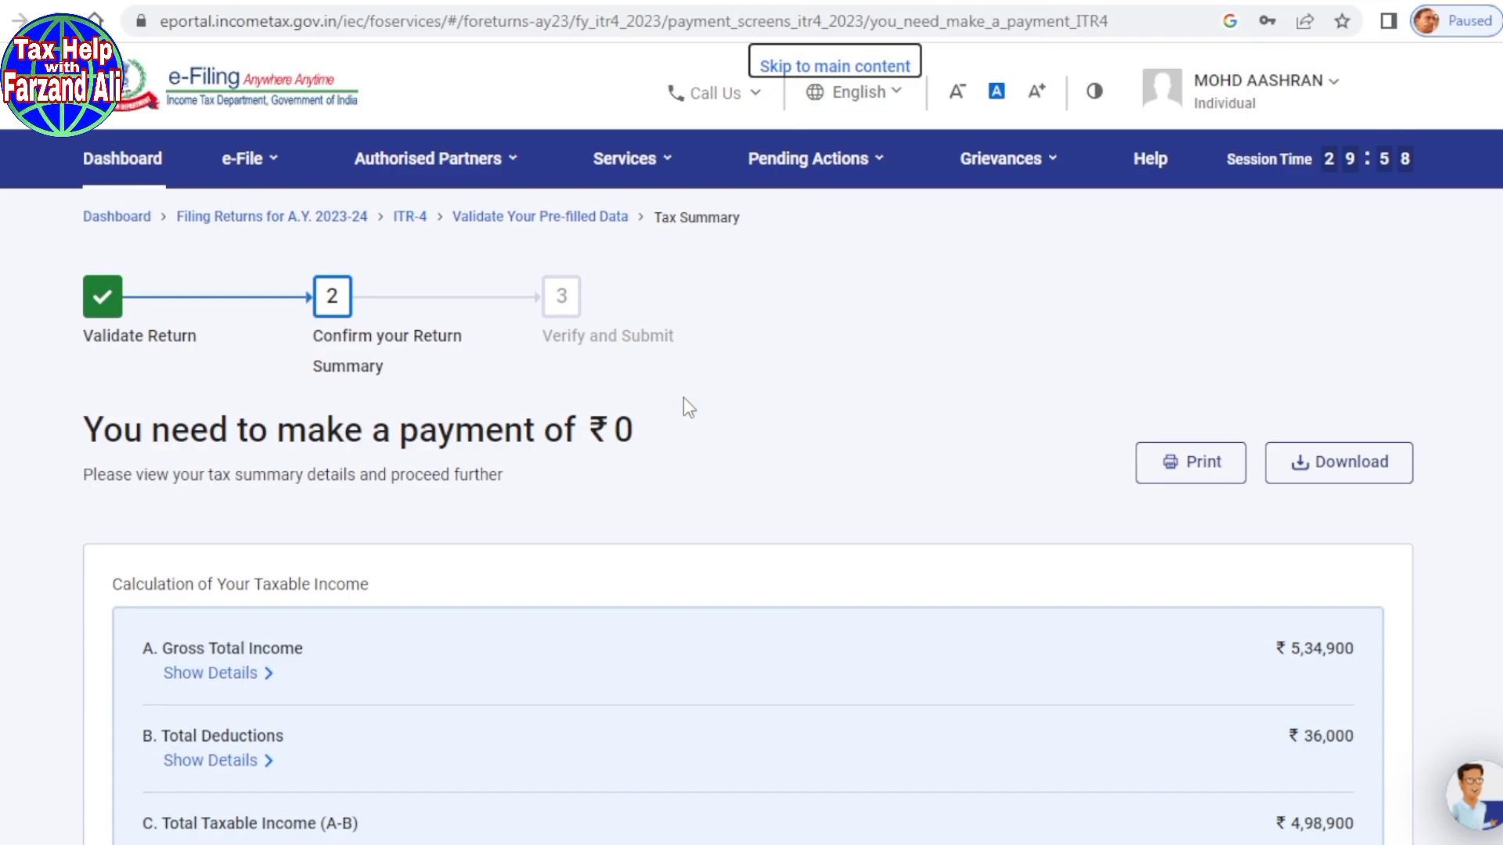
Step: Highlight the ₹0 payment heading, then move on to Preview and Submit your return
scroll(683, 397, down, 2)
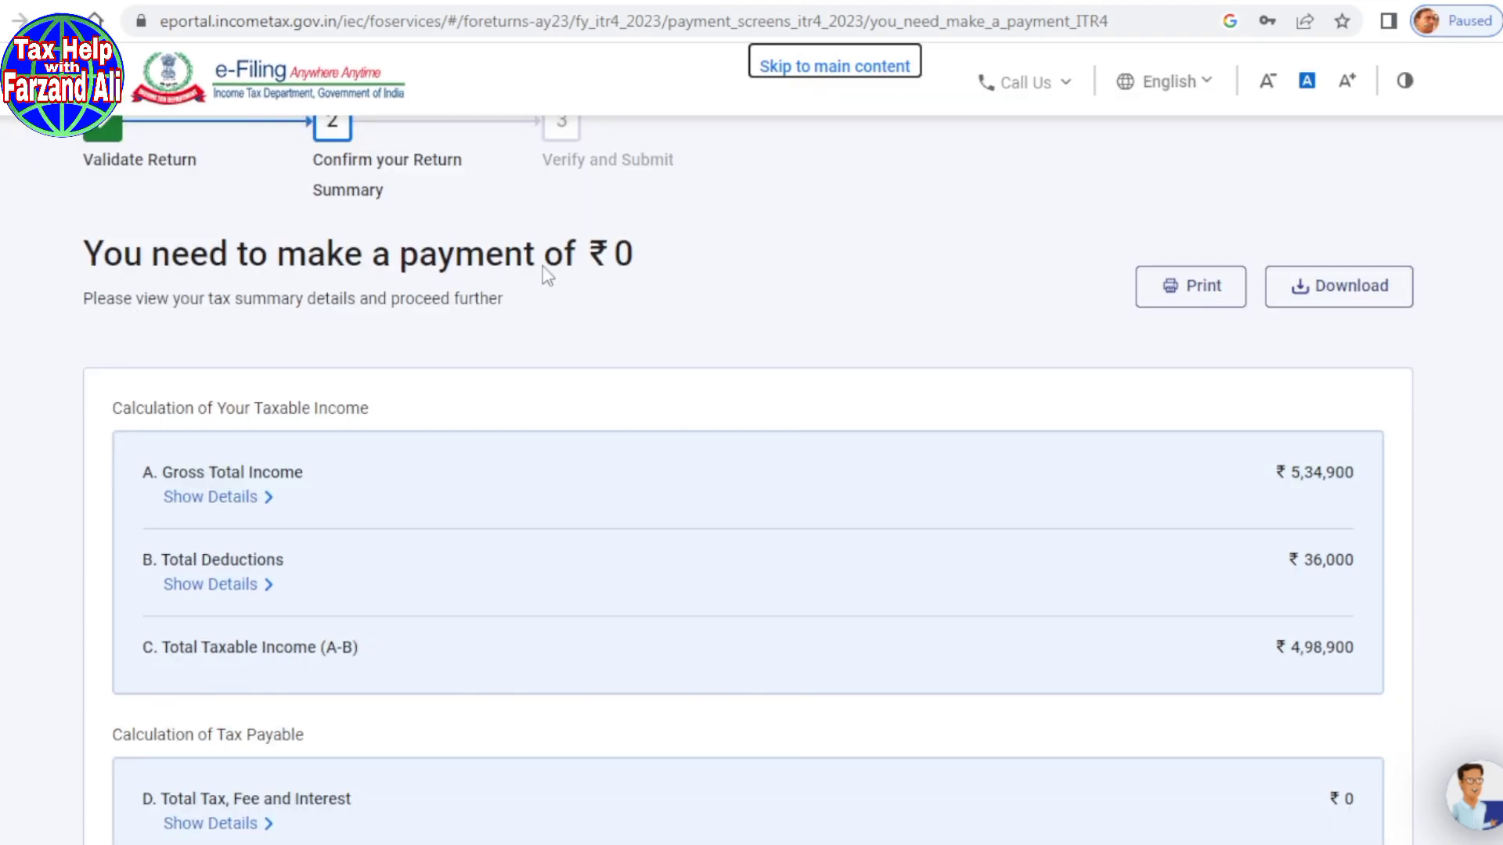
drag(85, 257, 681, 248)
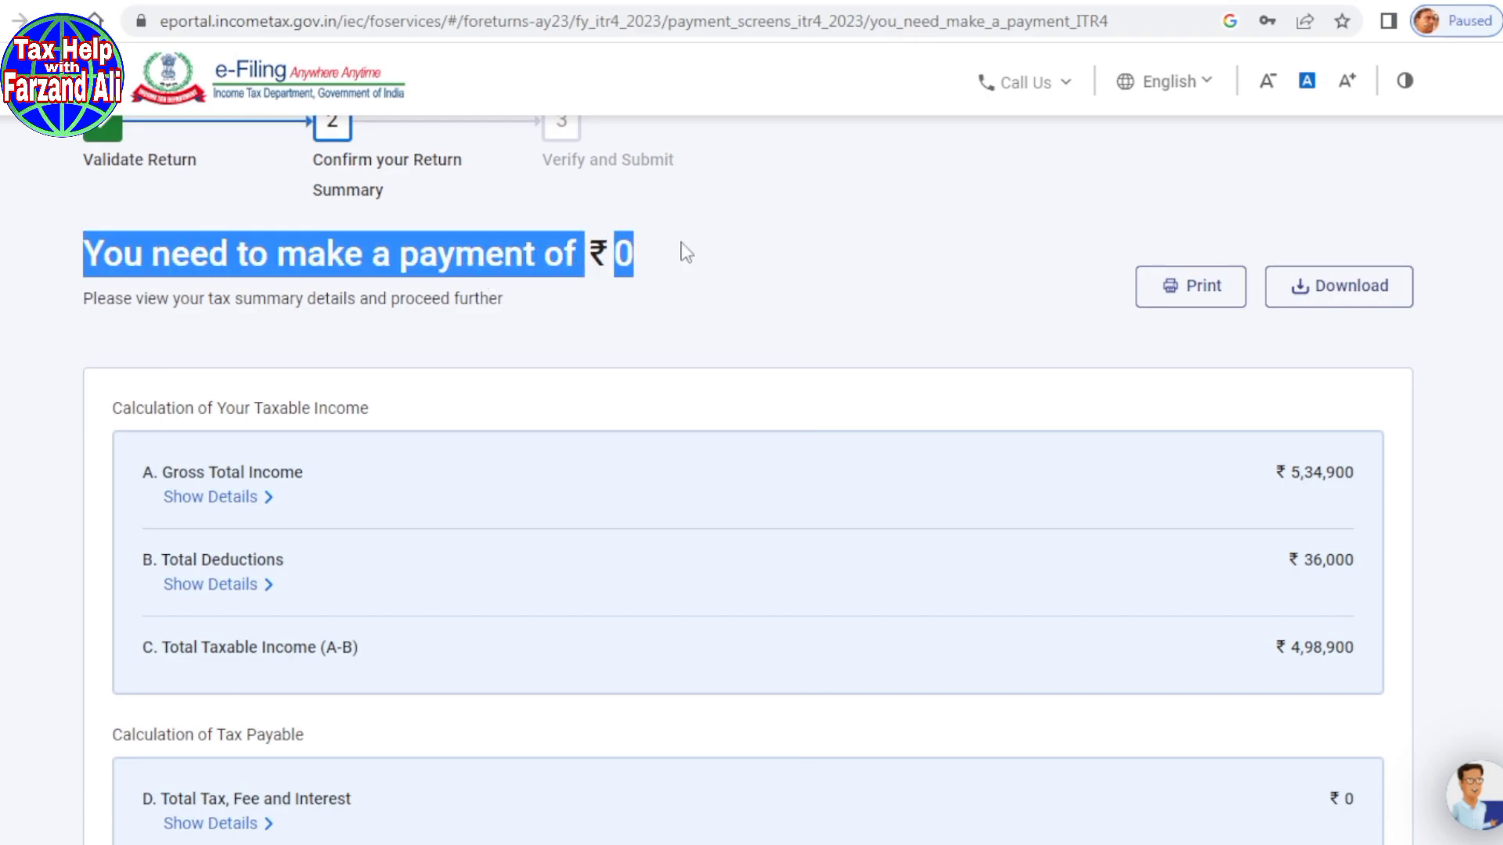
click(681, 251)
scroll(695, 511, down, 7)
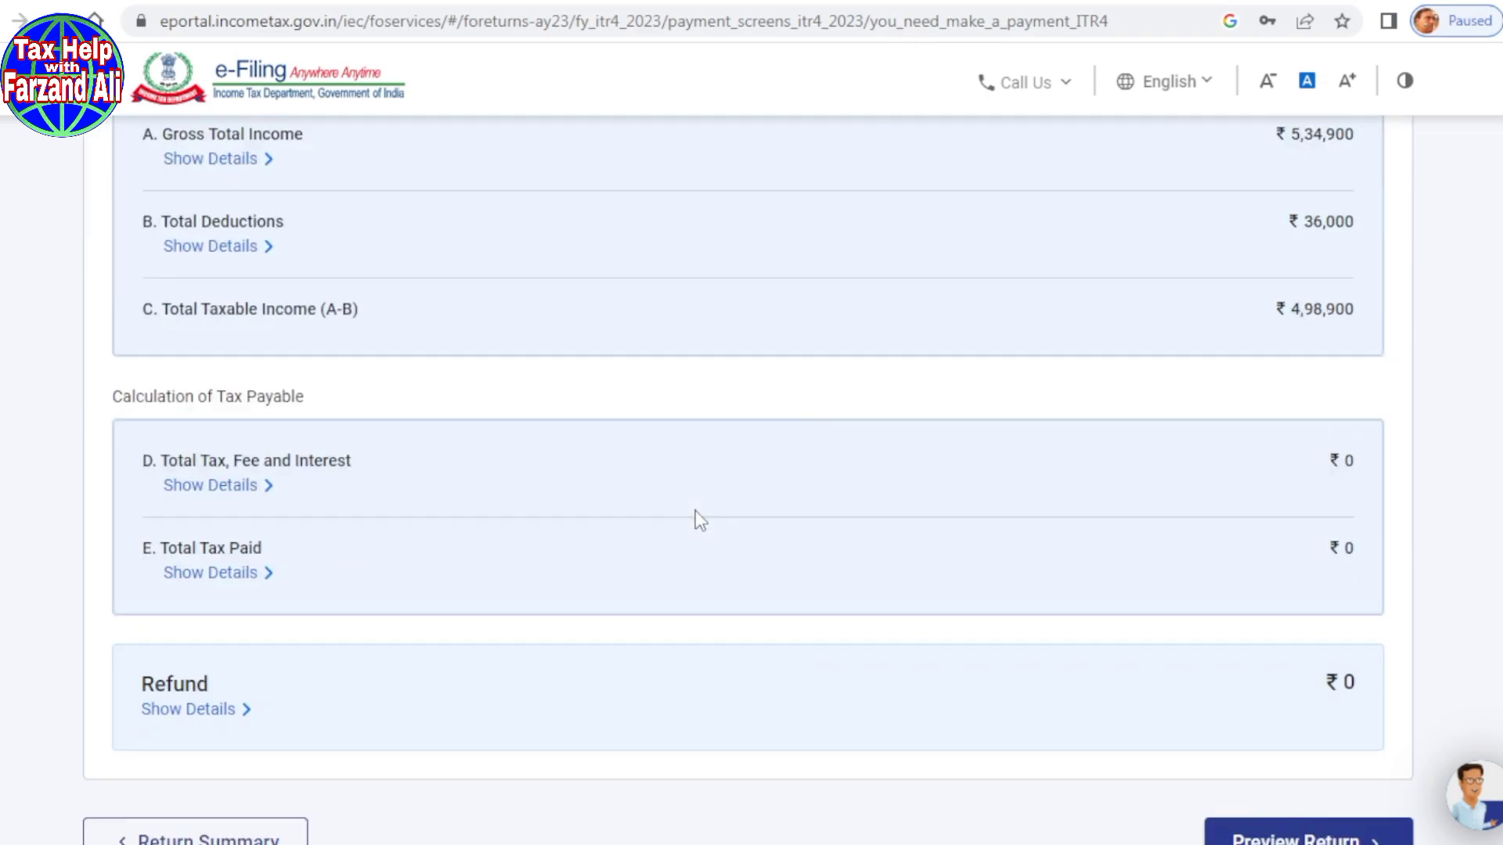
click(1321, 585)
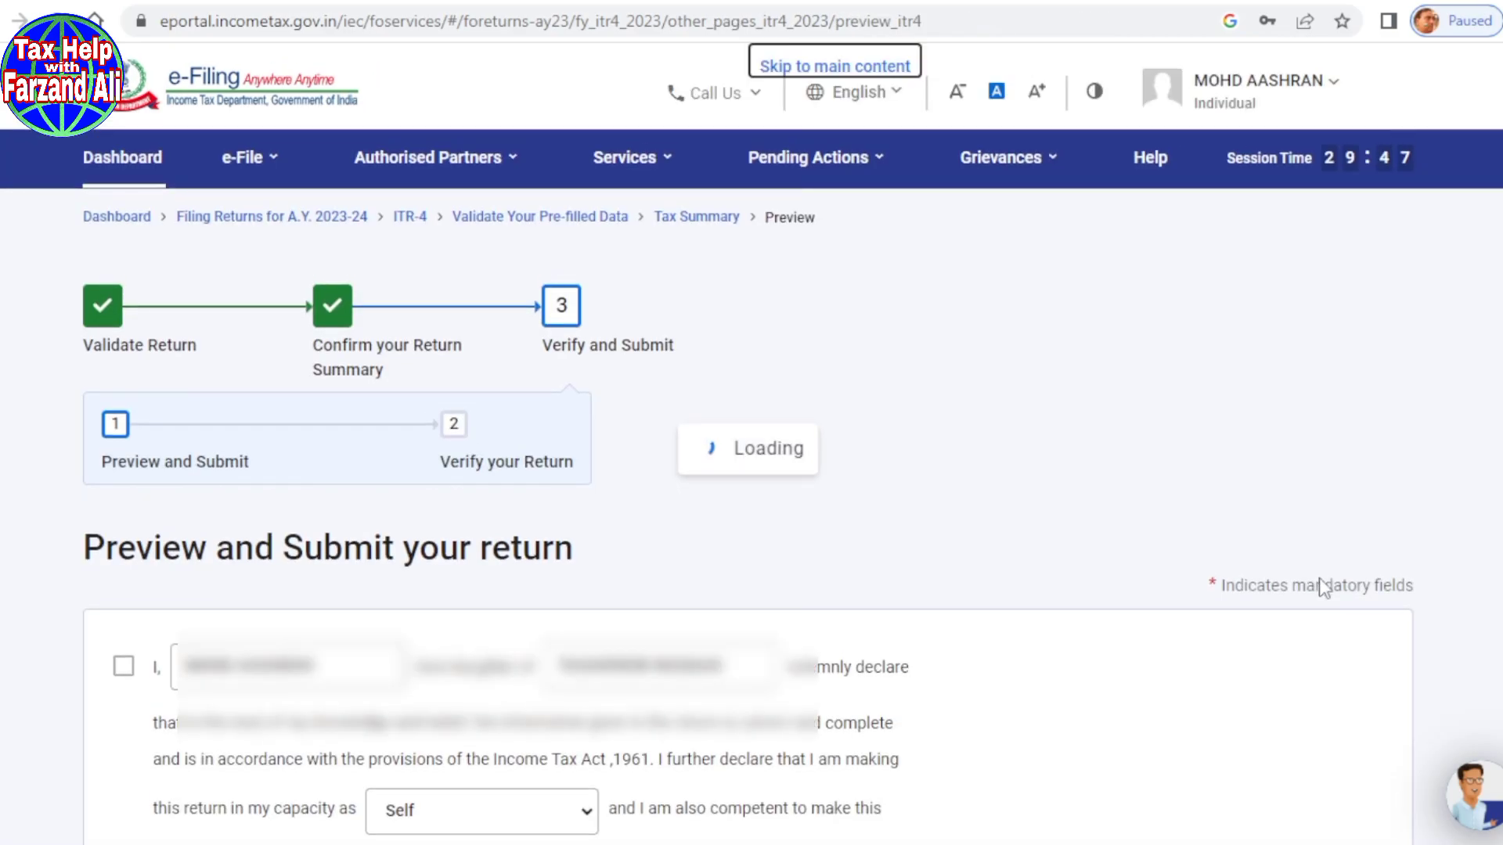
Step: Tick the self-declaration and proceed to the ITR-4 SUGAM return preview
scroll(1166, 509, down, 2)
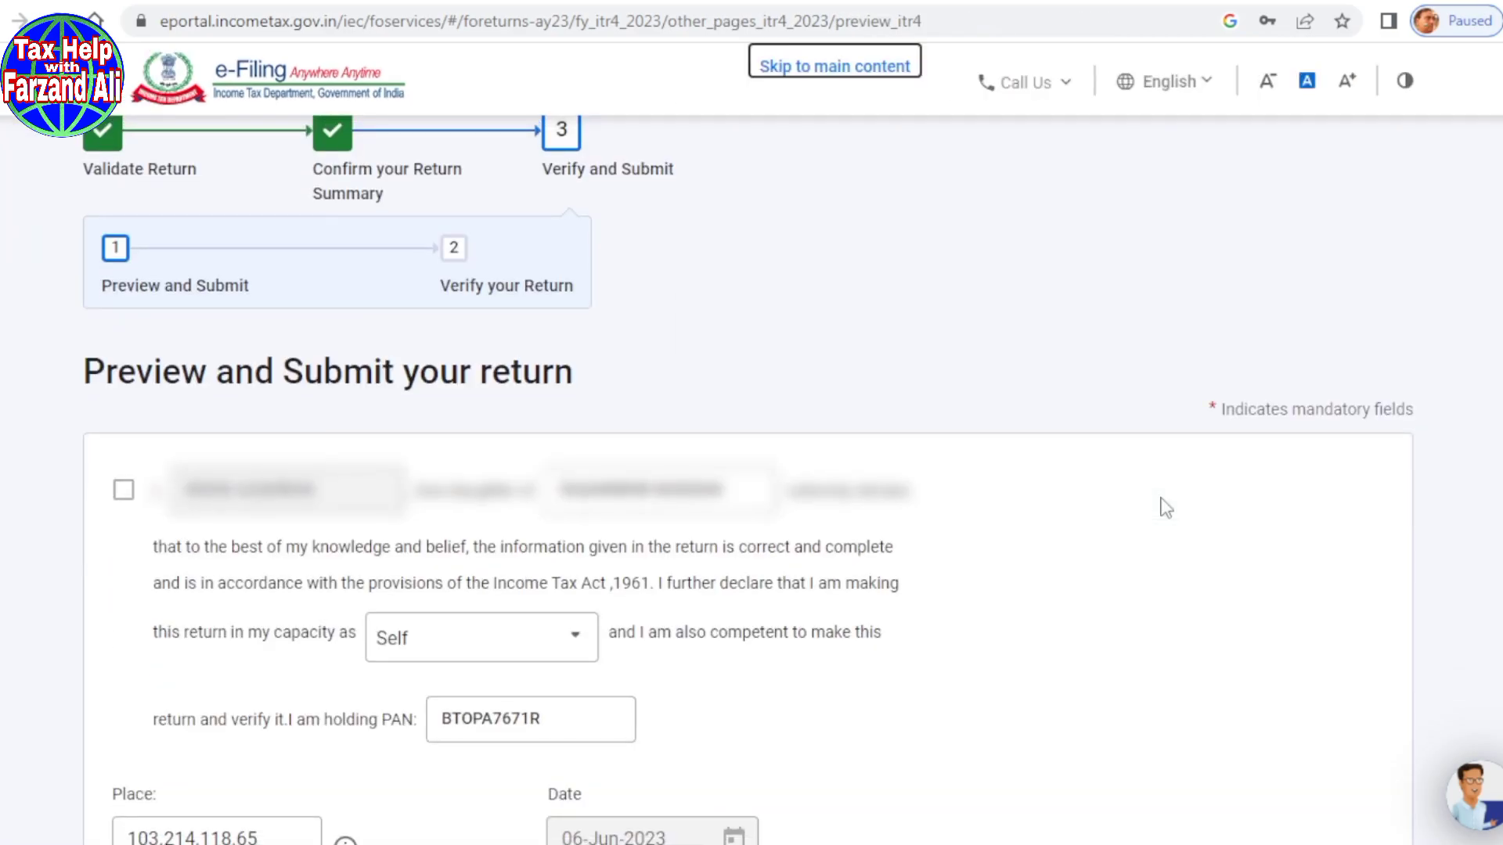
scroll(793, 383, down, 1)
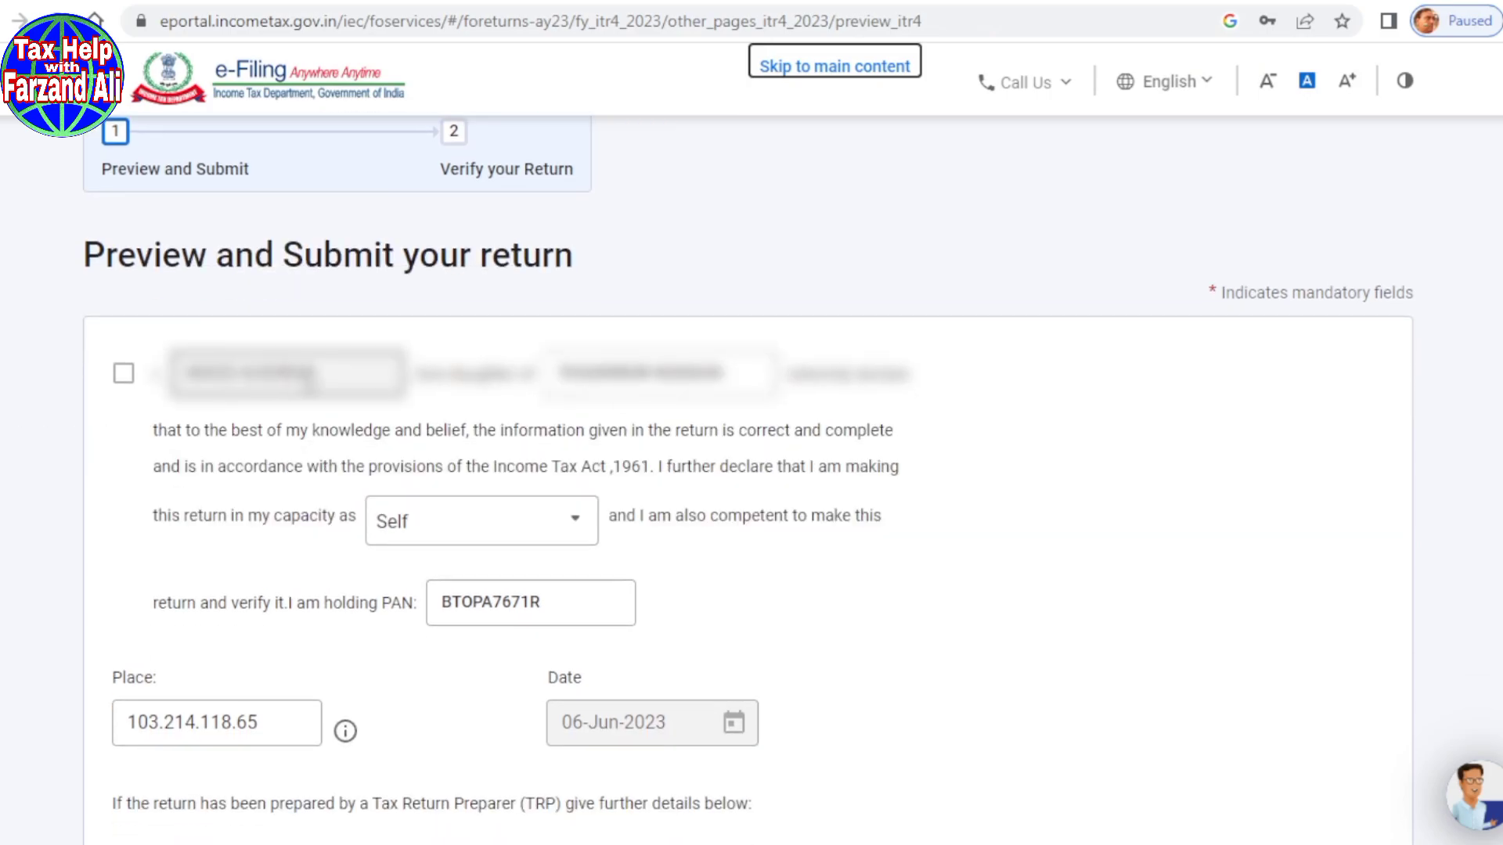
click(119, 382)
click(121, 390)
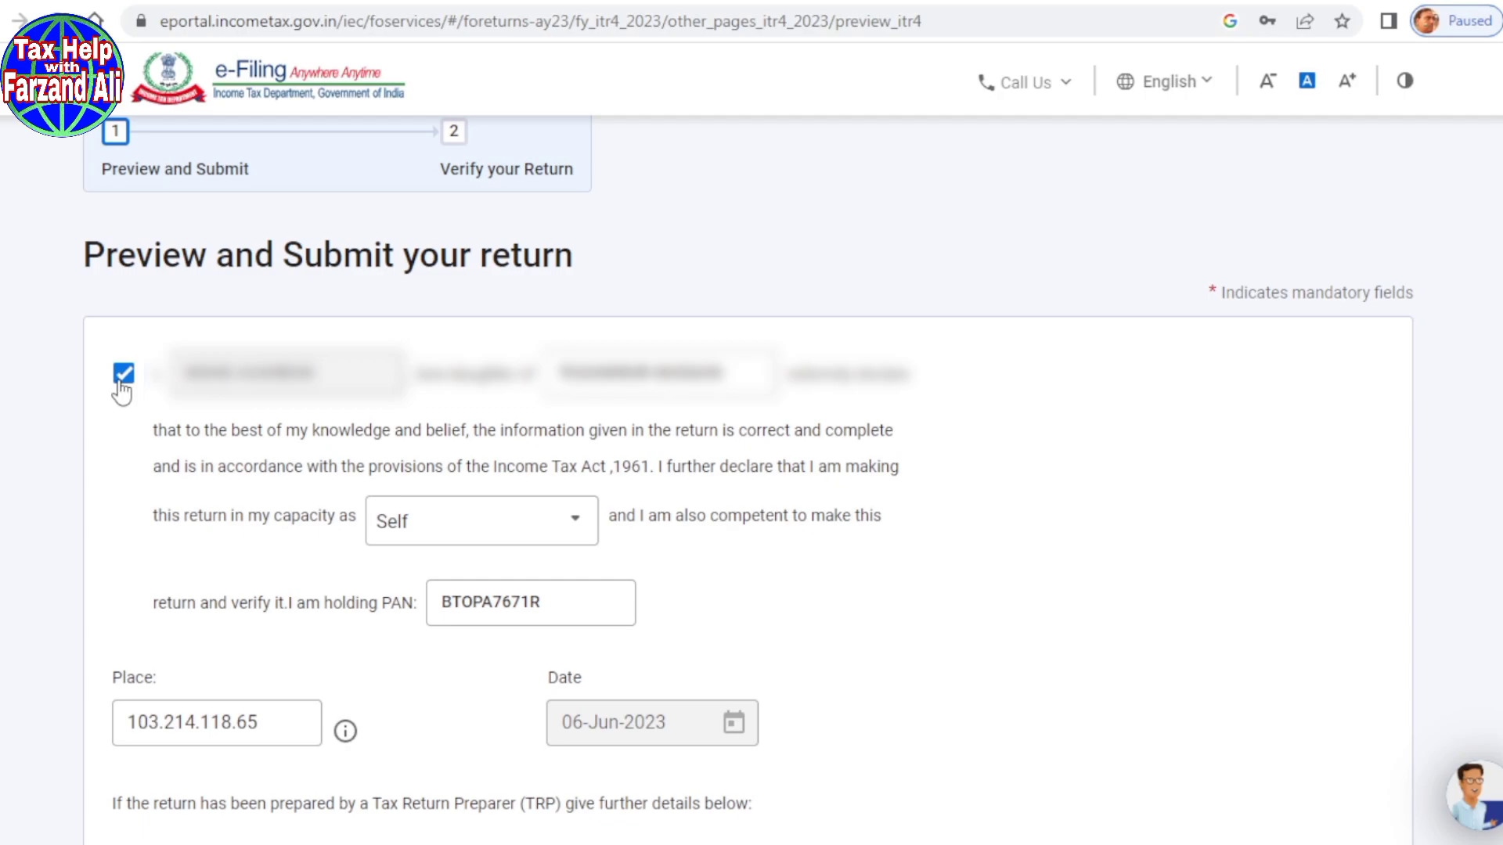
scroll(993, 624, down, 1)
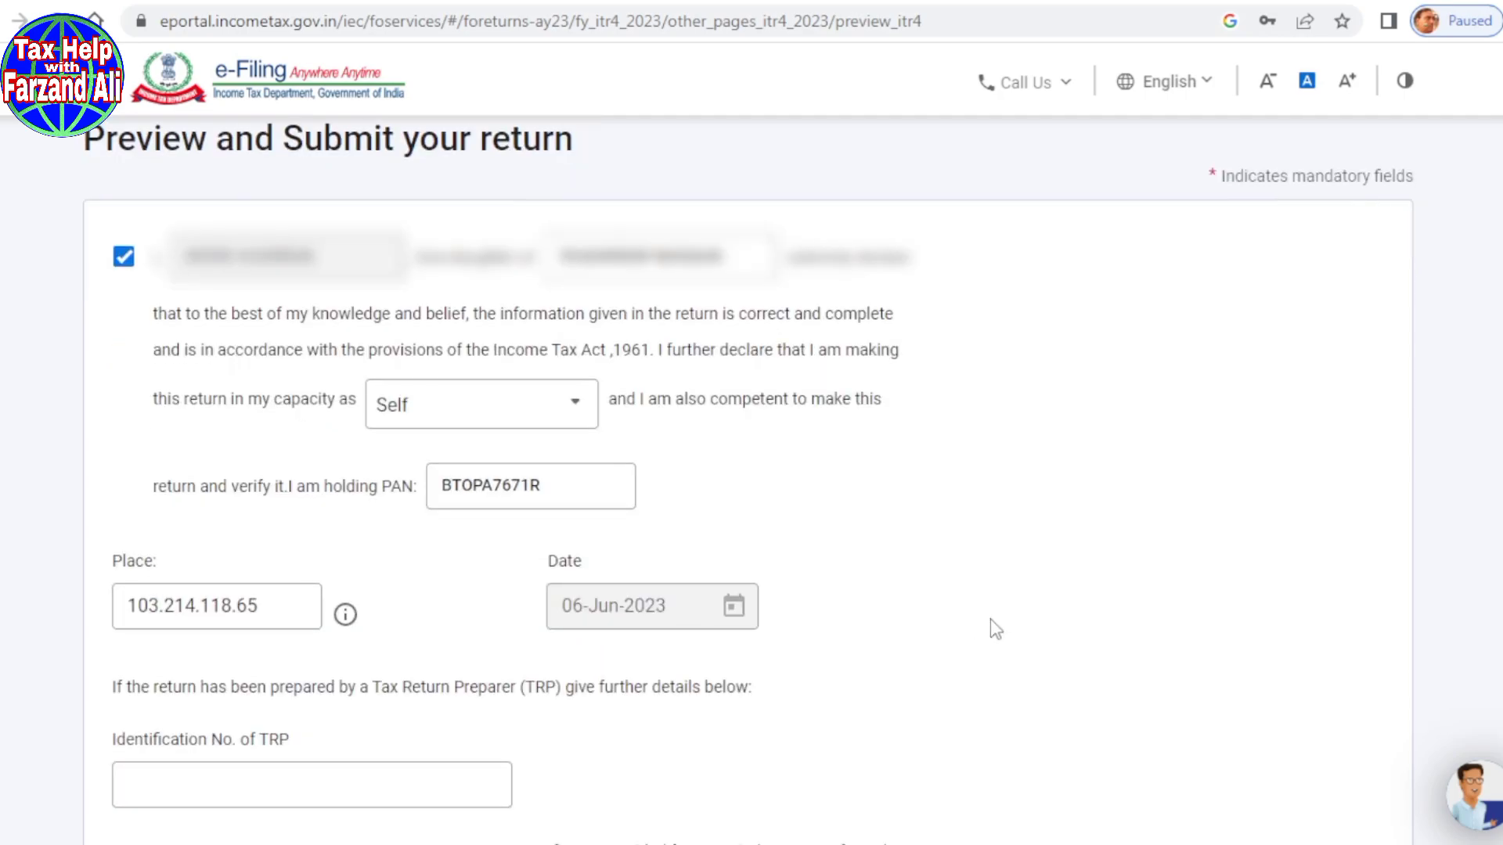
scroll(989, 618, down, 4)
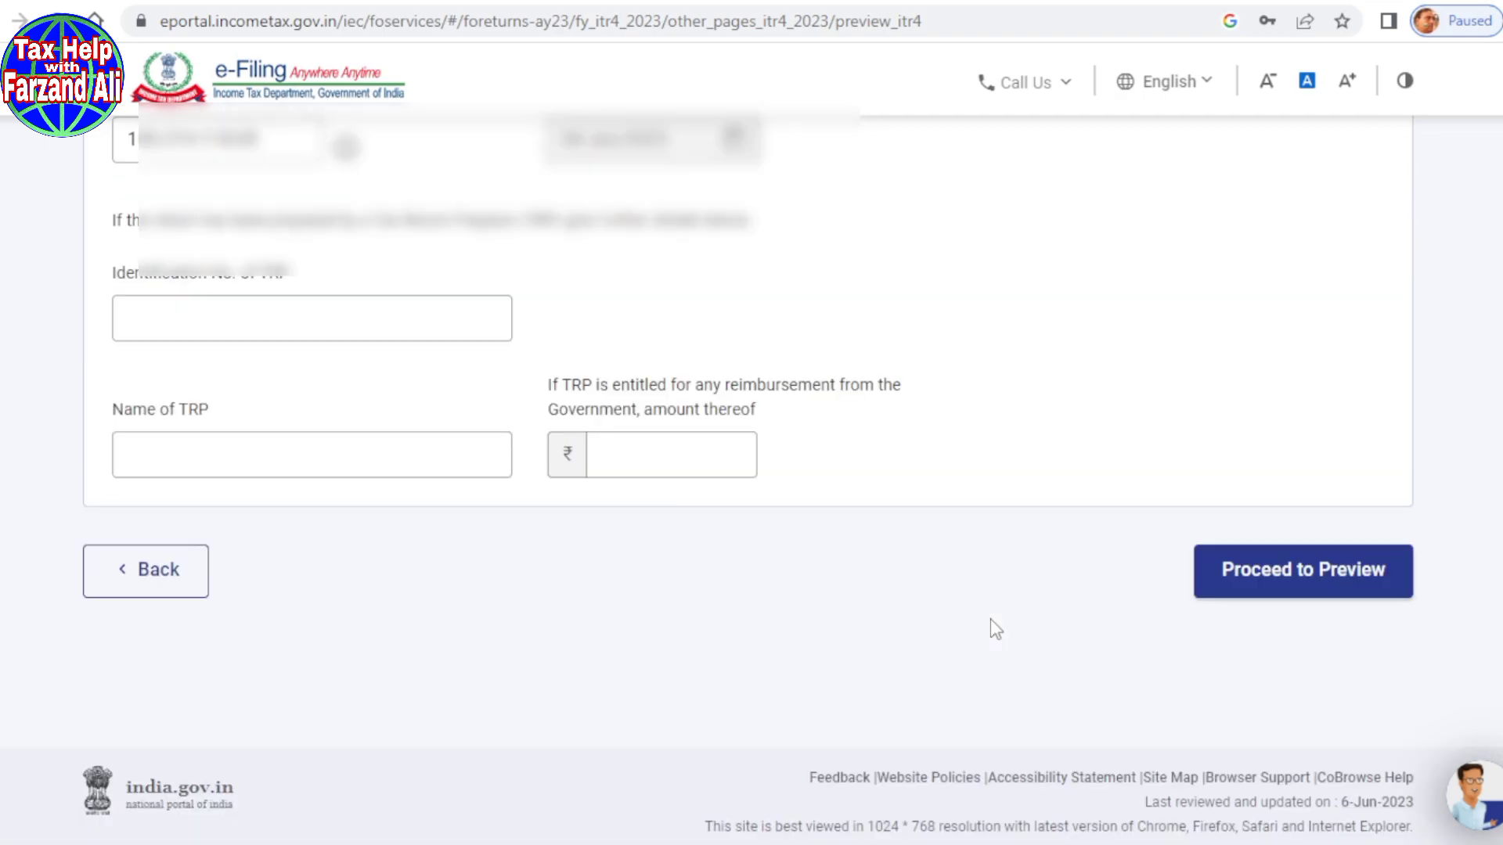
click(1271, 587)
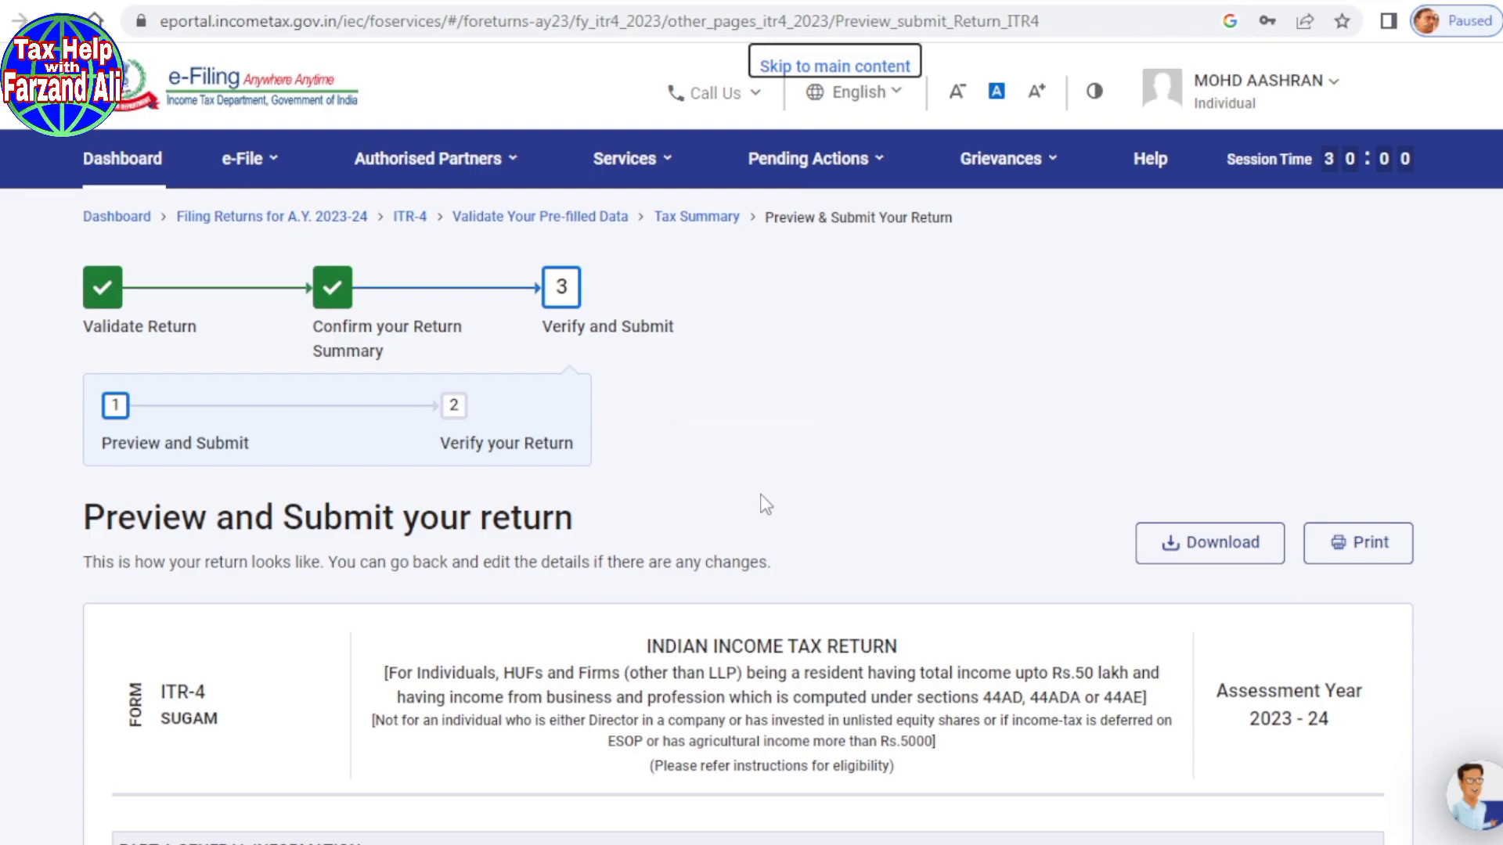
Step: Send the previewed ITR-4 for validation and highlight the Validation Successful message
scroll(766, 505, down, 3)
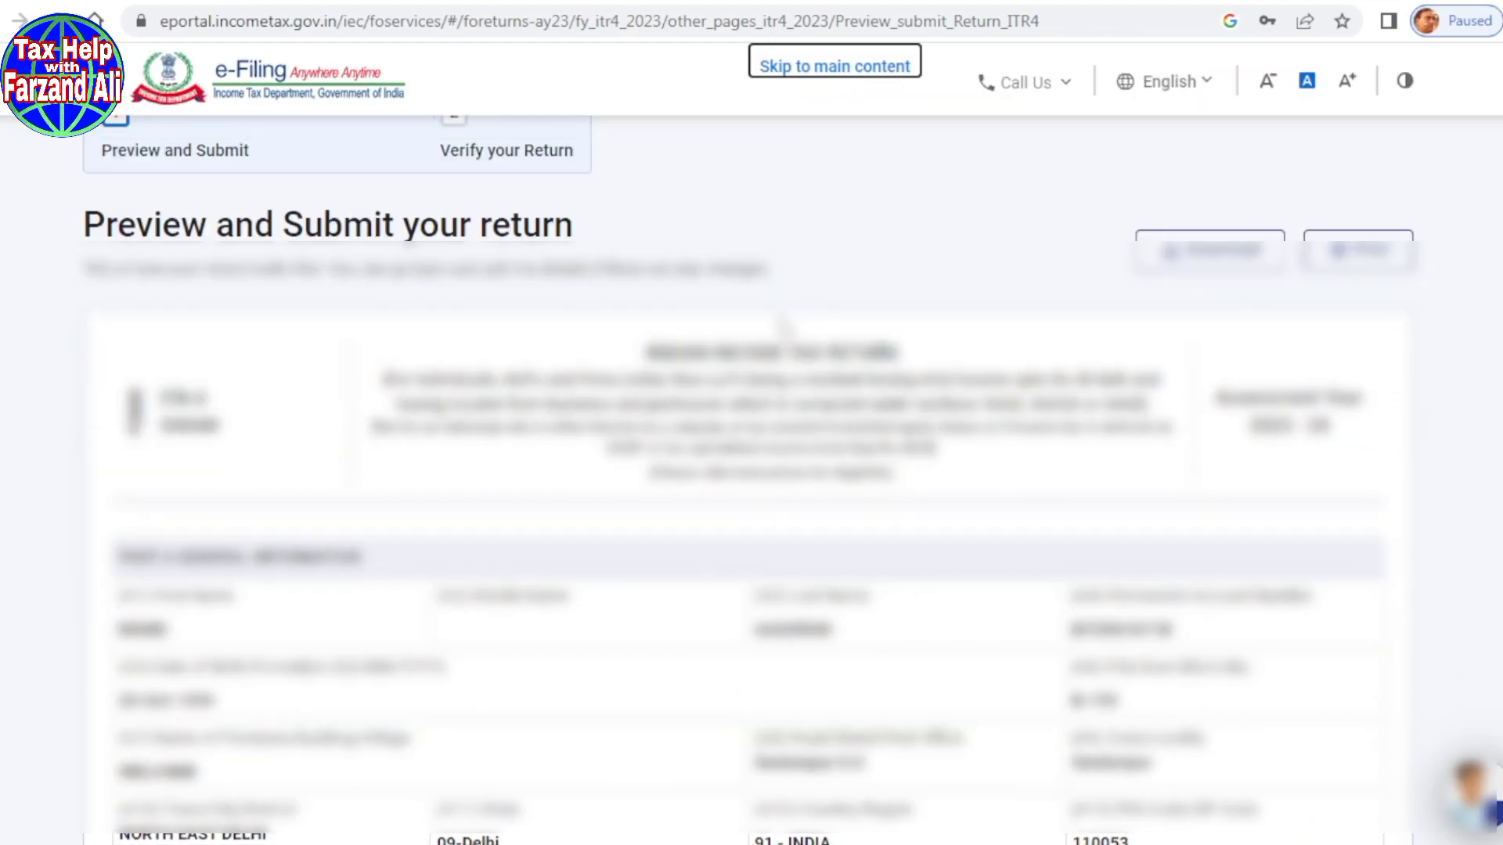
scroll(783, 324, down, 10)
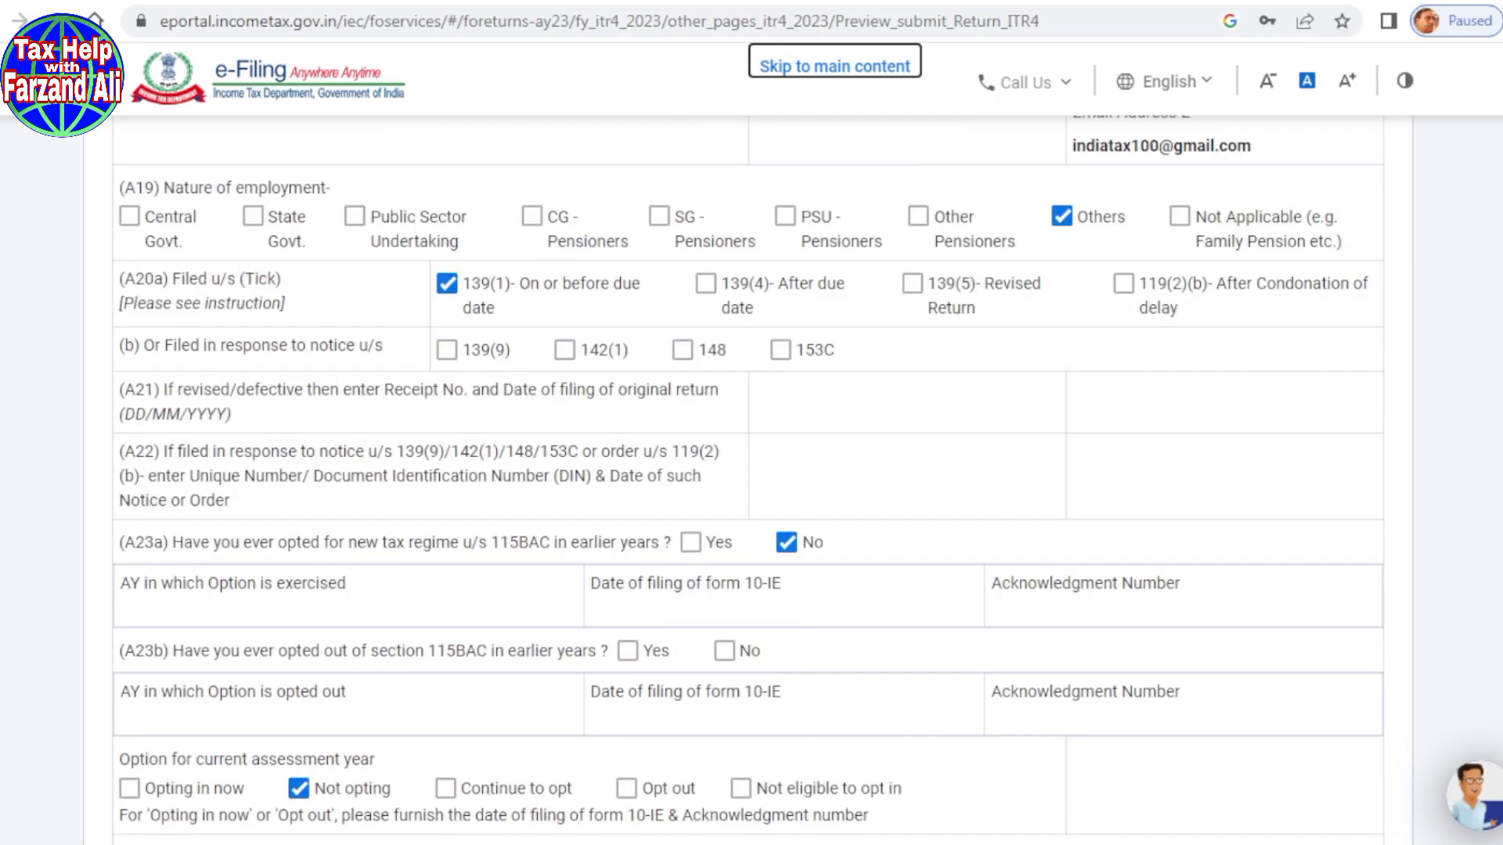
scroll(751, 469, down, 20)
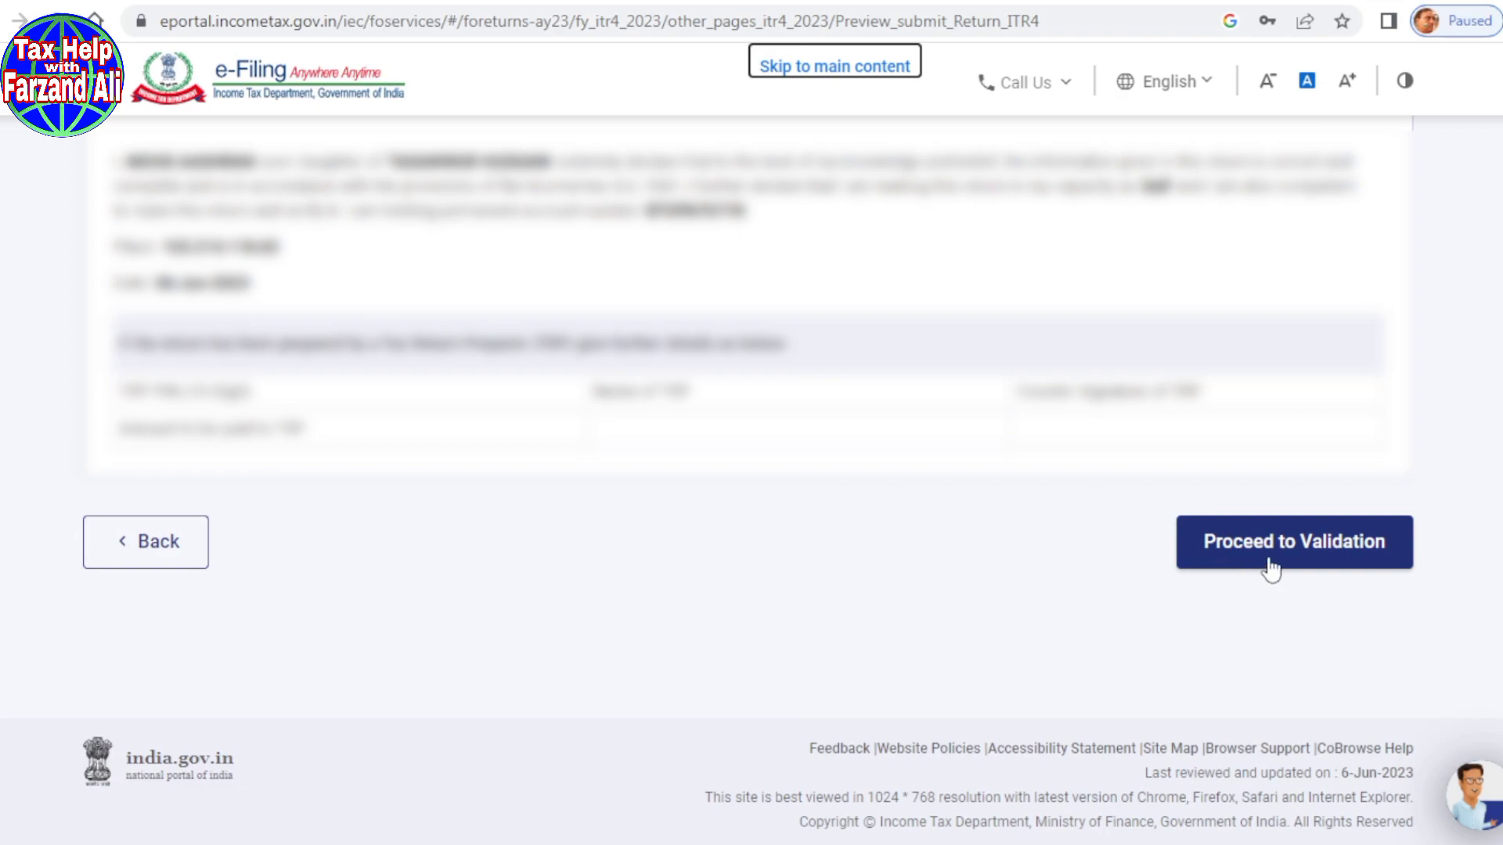
click(1331, 559)
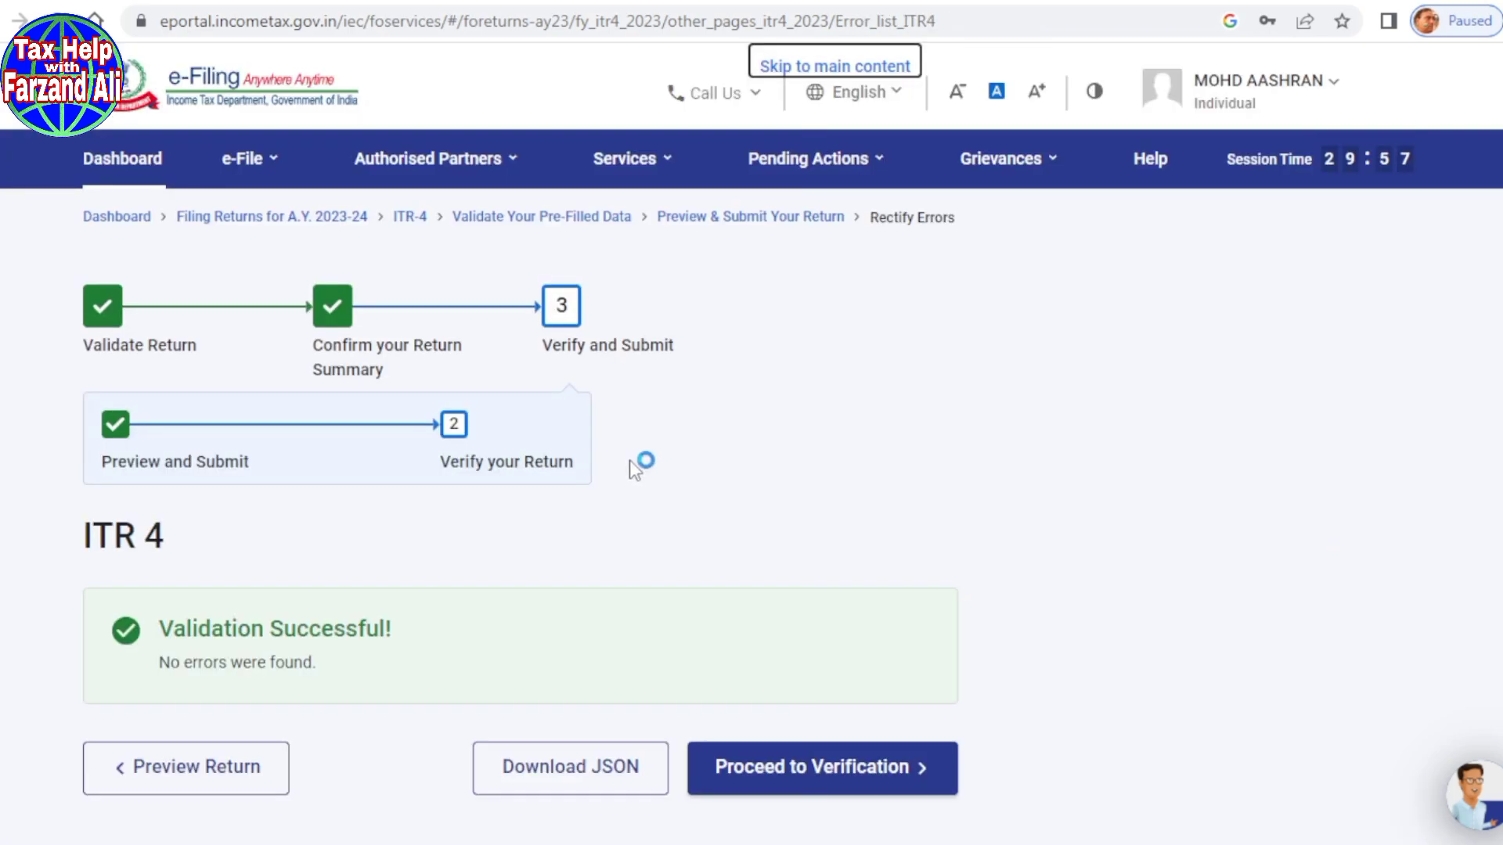
scroll(603, 423, down, 2)
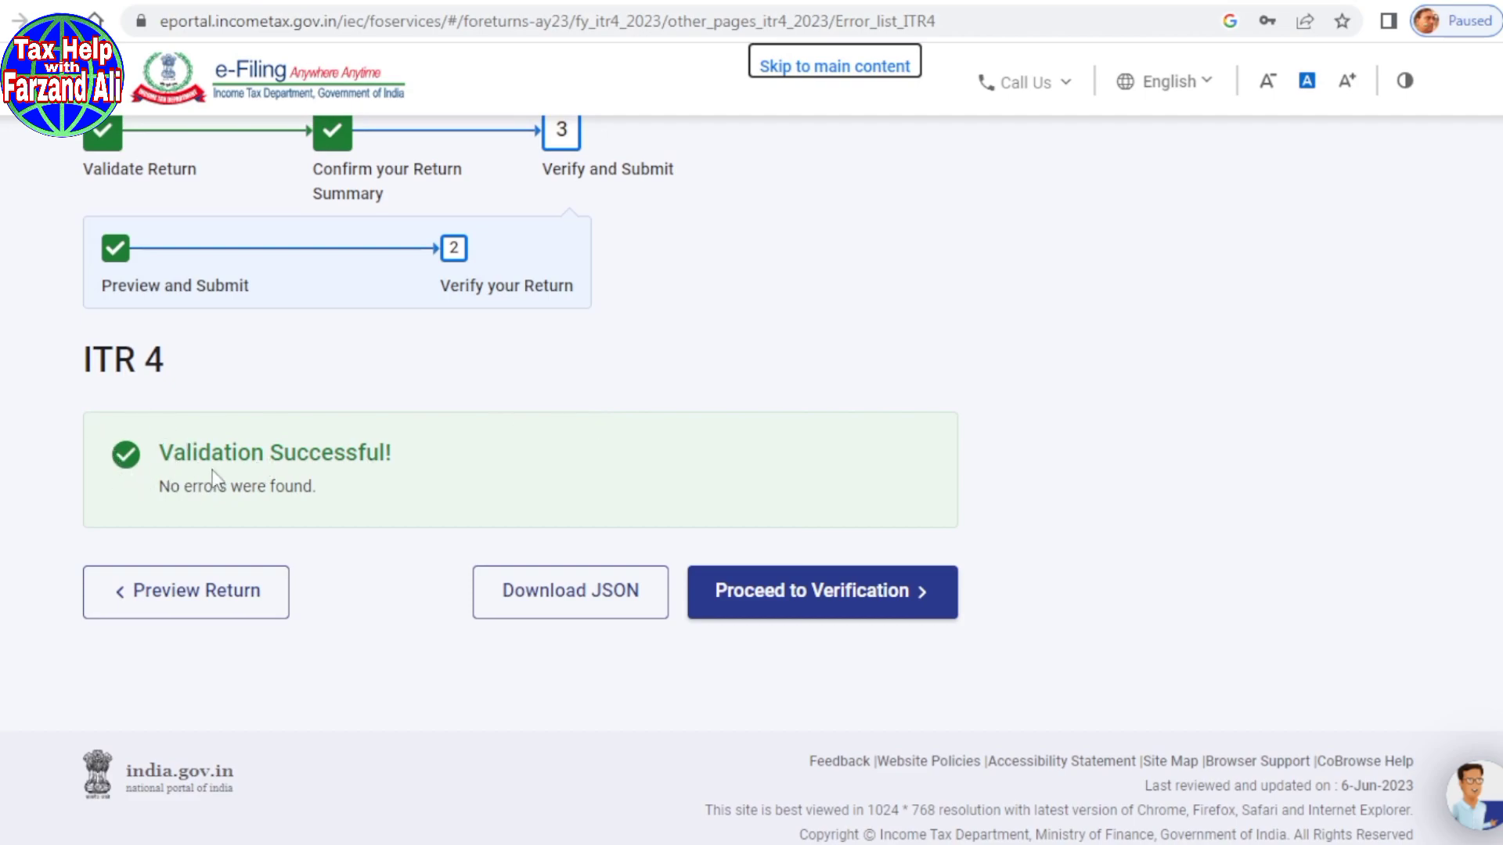
drag(185, 455, 369, 450)
click(312, 443)
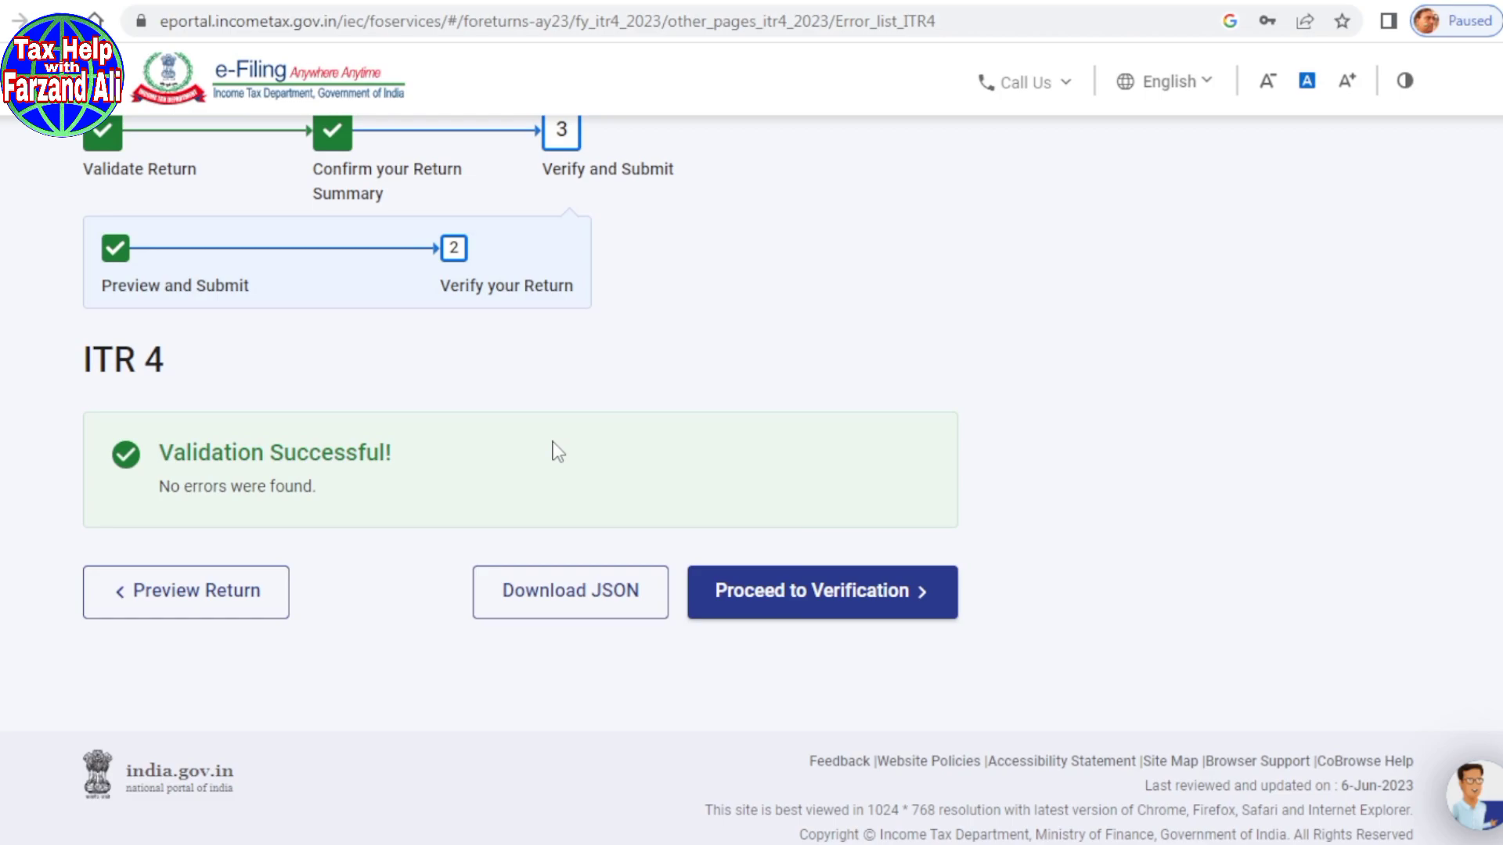
Step: Submit the ITR-4 with e-Verify Later chosen, accepting the late-verification warning
click(771, 597)
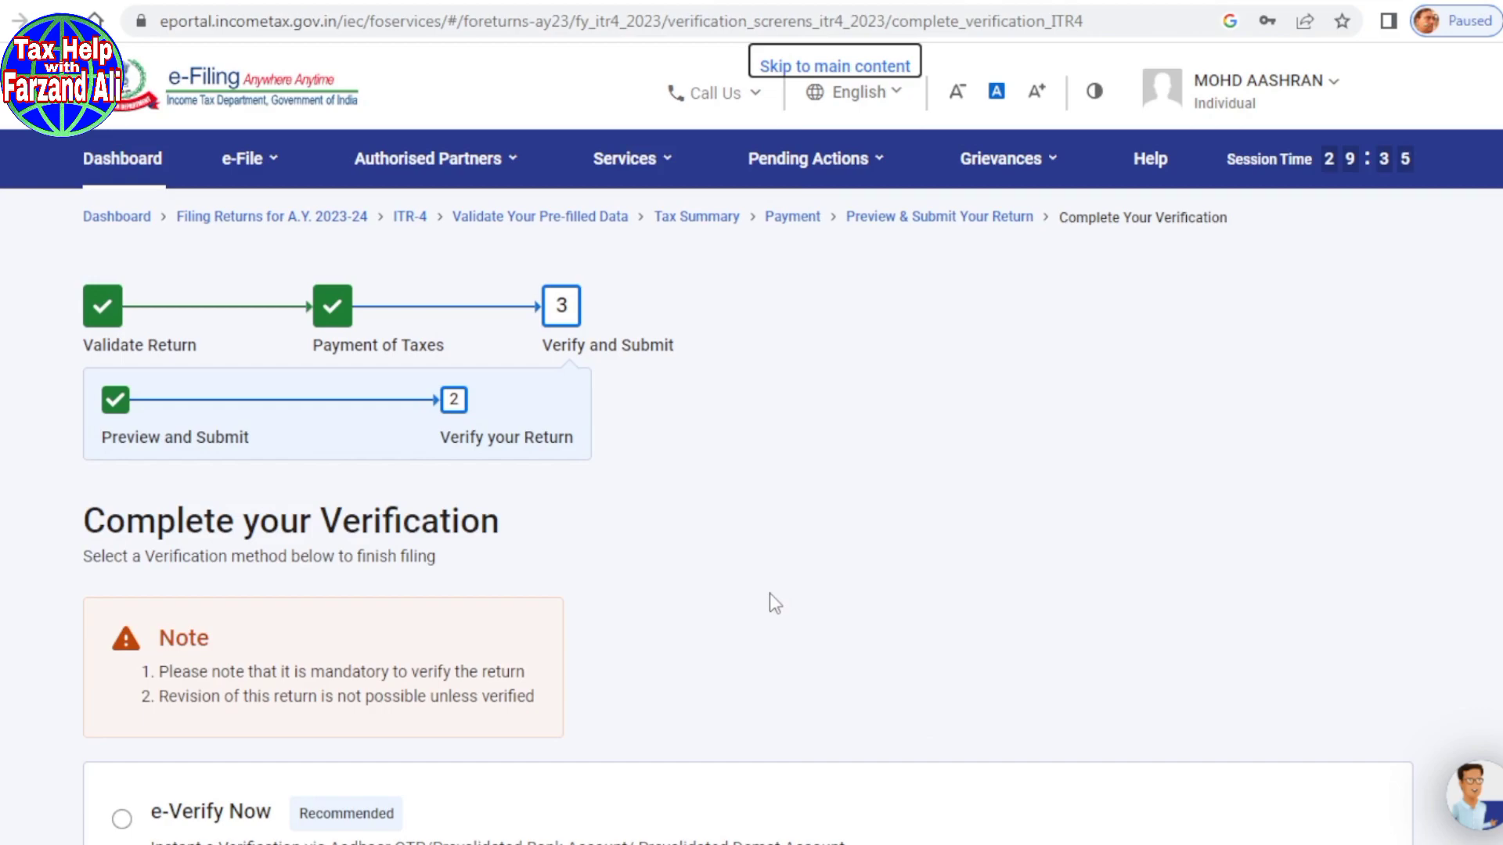
scroll(769, 593, down, 4)
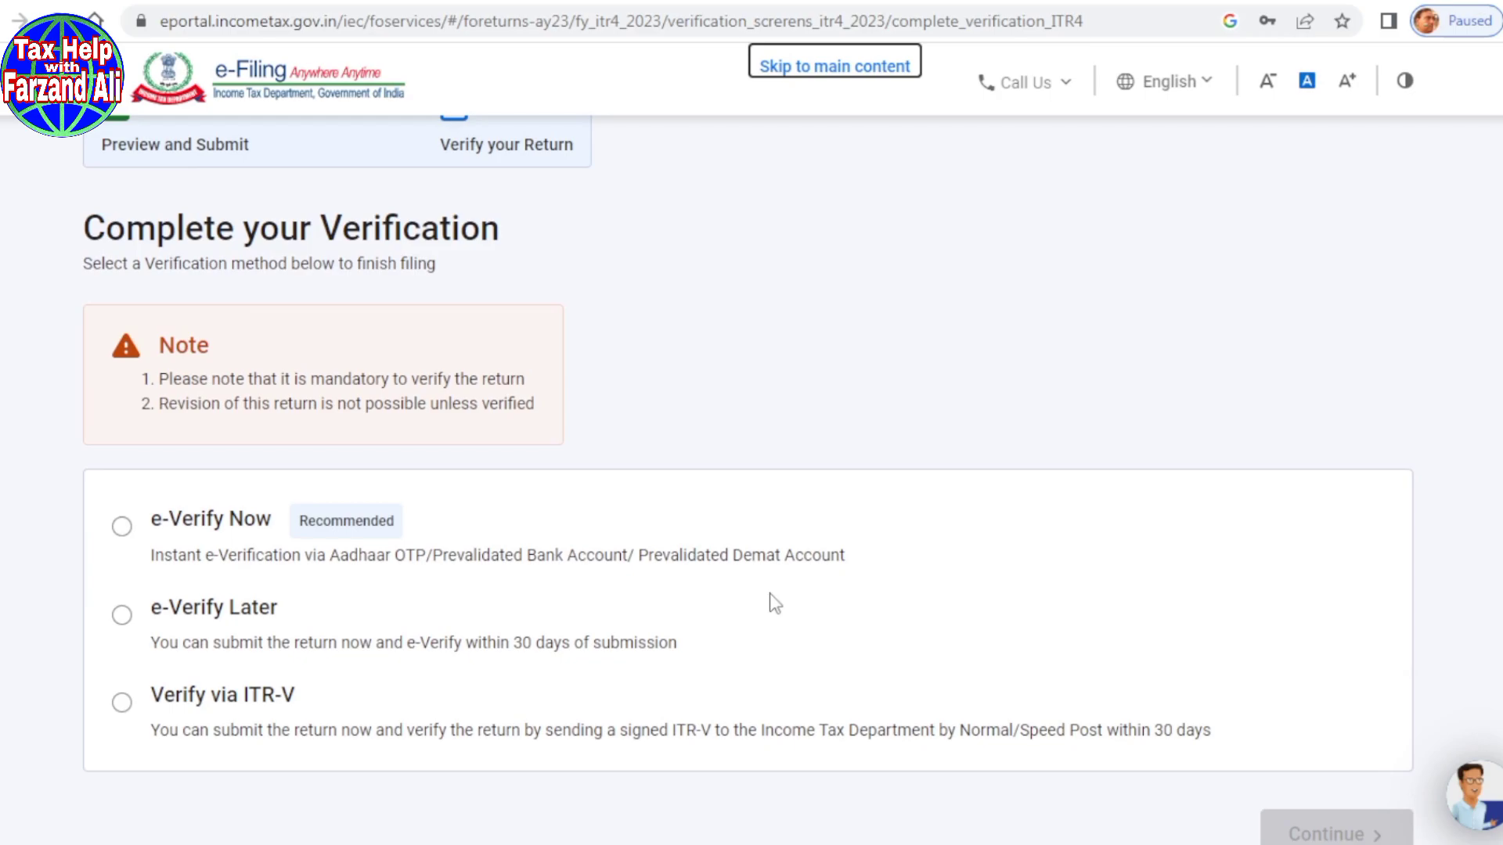
scroll(769, 599, down, 1)
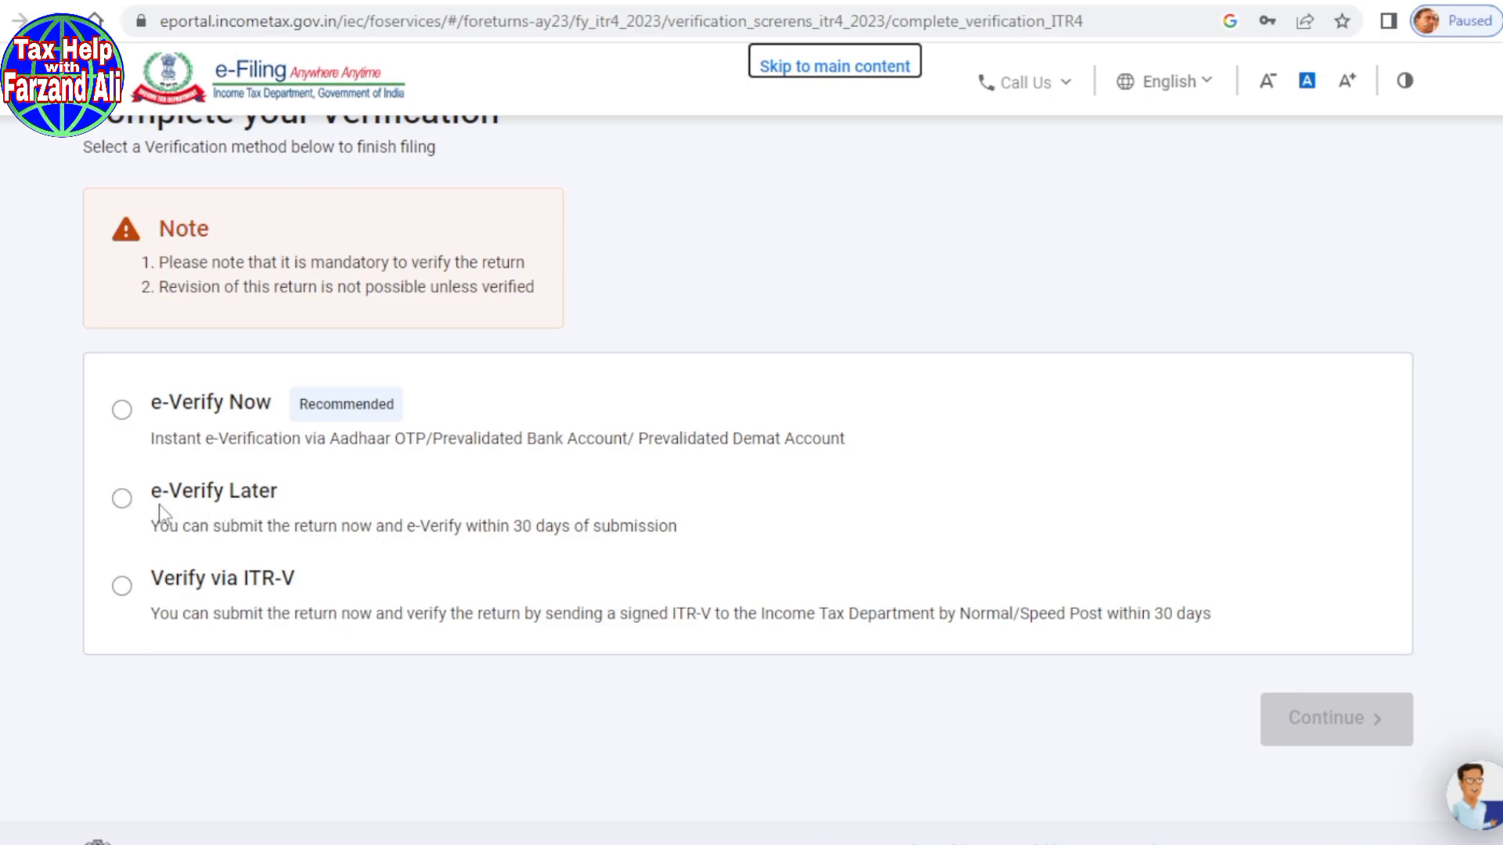
click(123, 501)
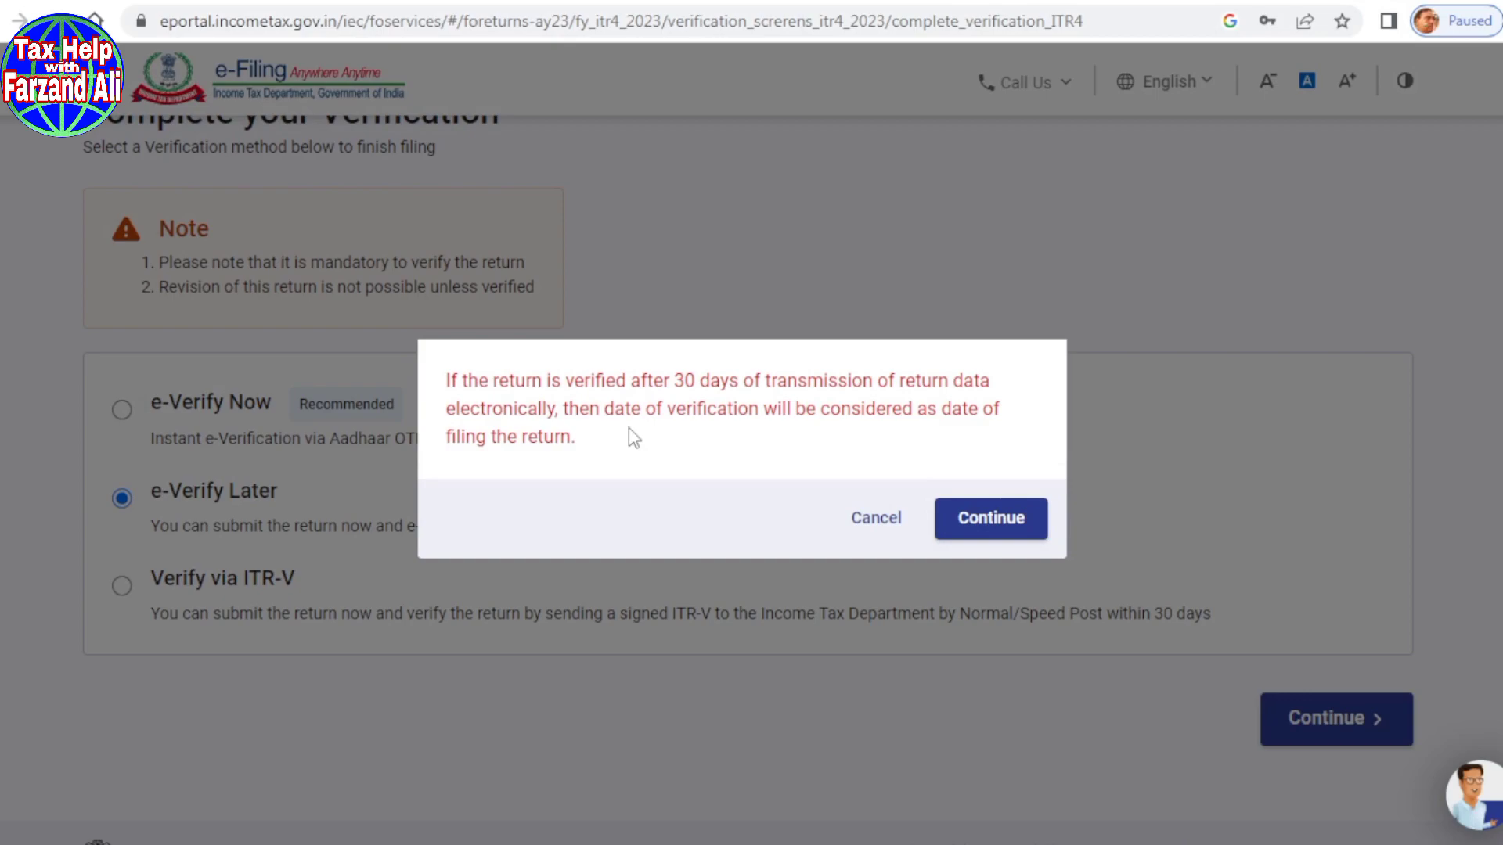
click(999, 532)
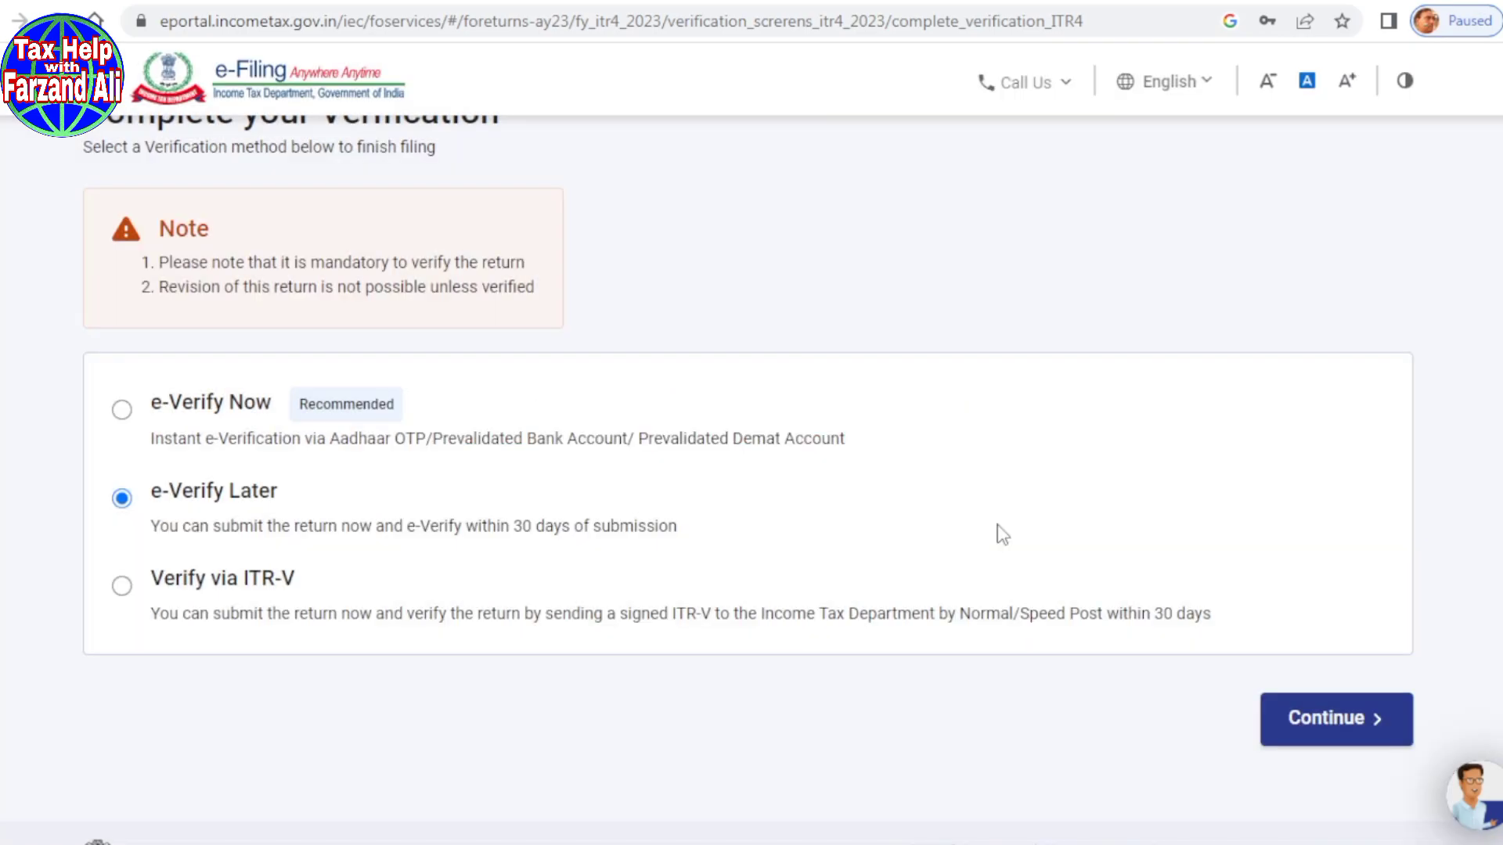
click(1319, 728)
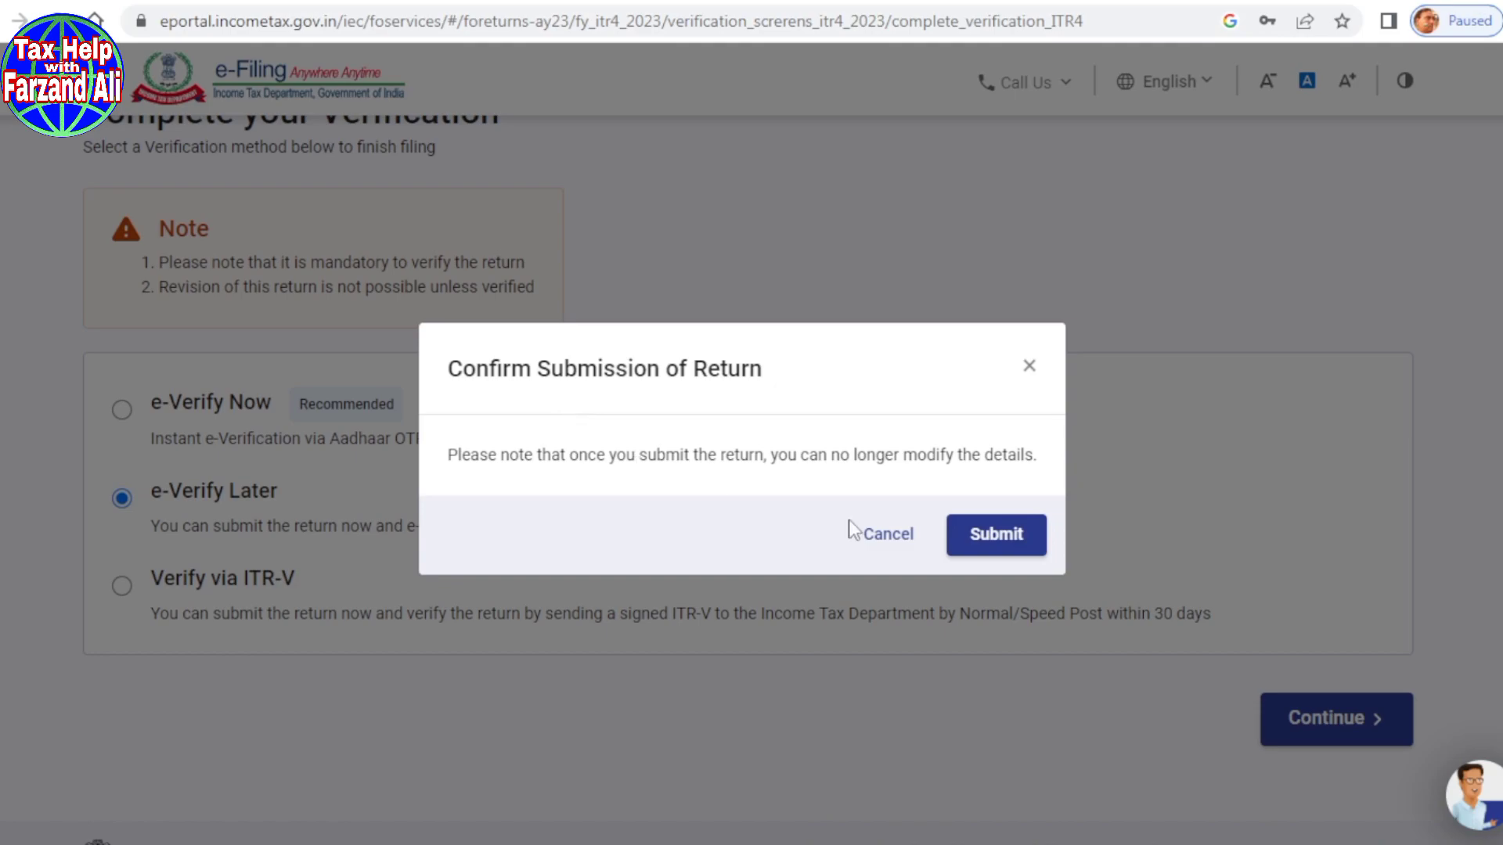
click(999, 553)
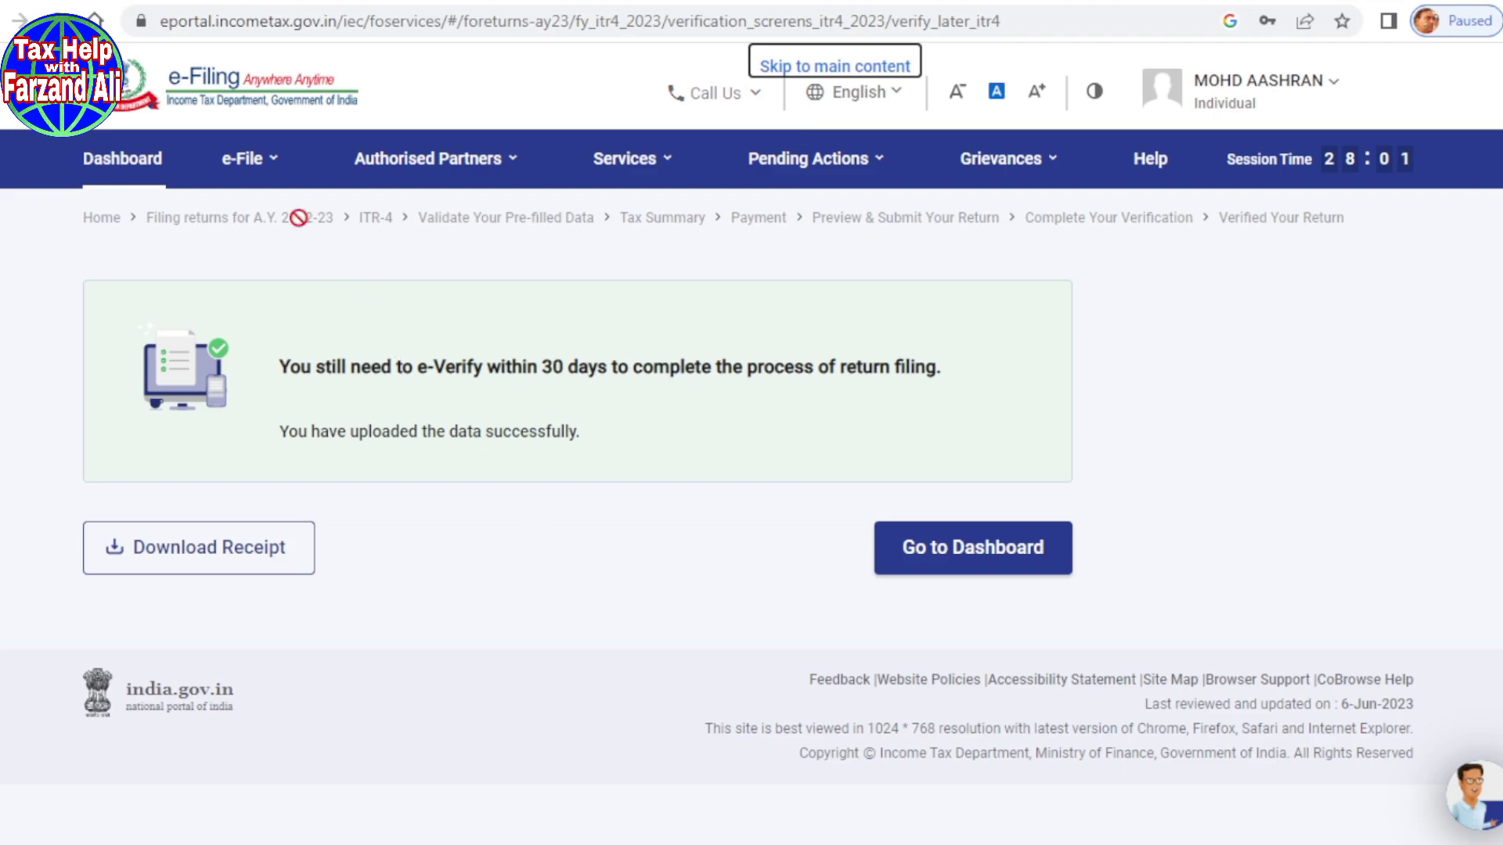
Step: Go to Services > e-Verify Return and start e-verifying the AY 2023-24 ITR 4
click(248, 163)
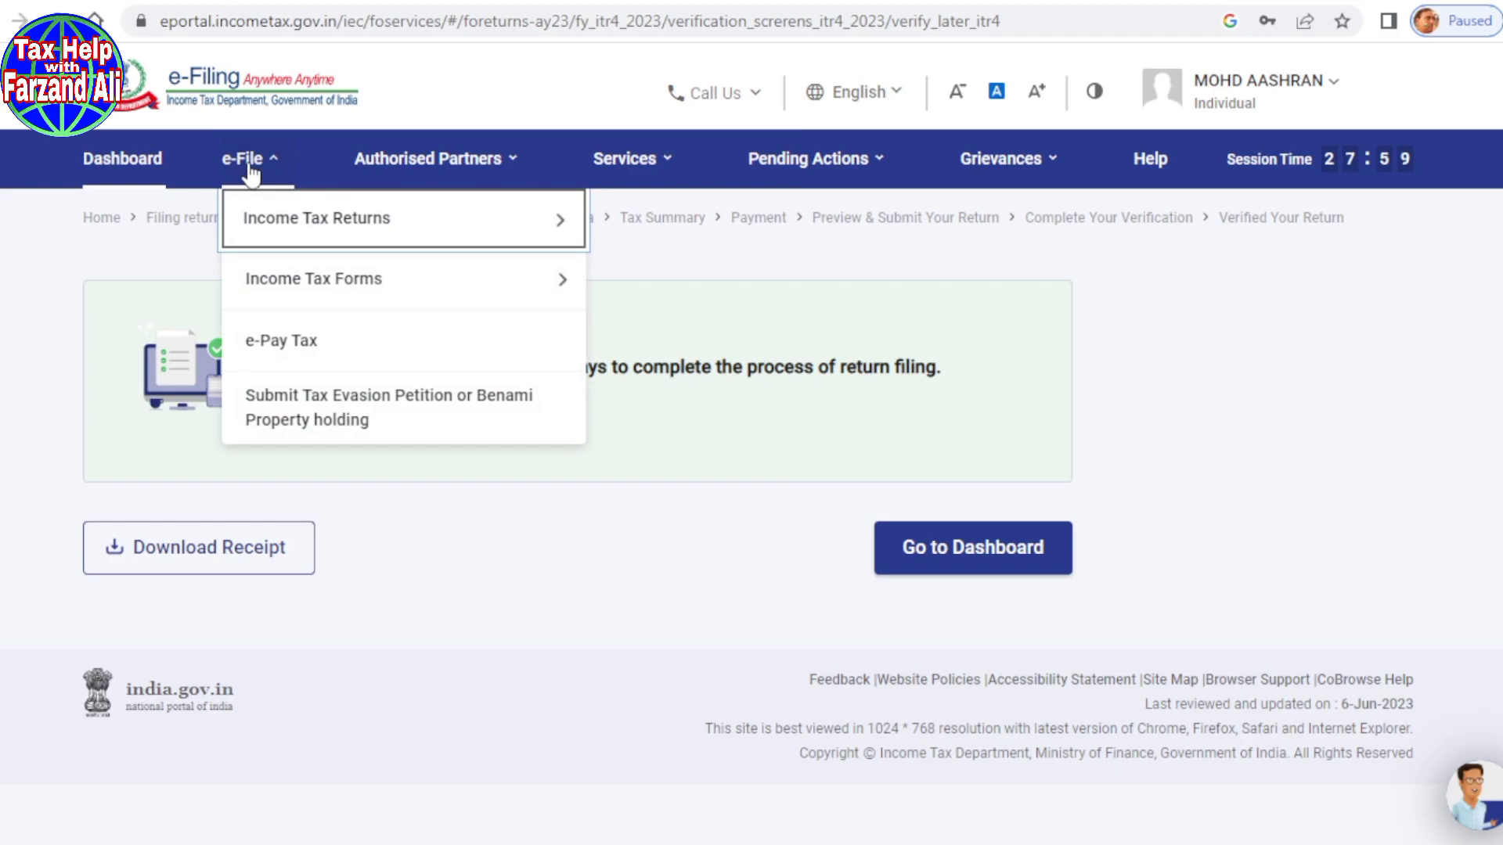
mouse_move(270, 235)
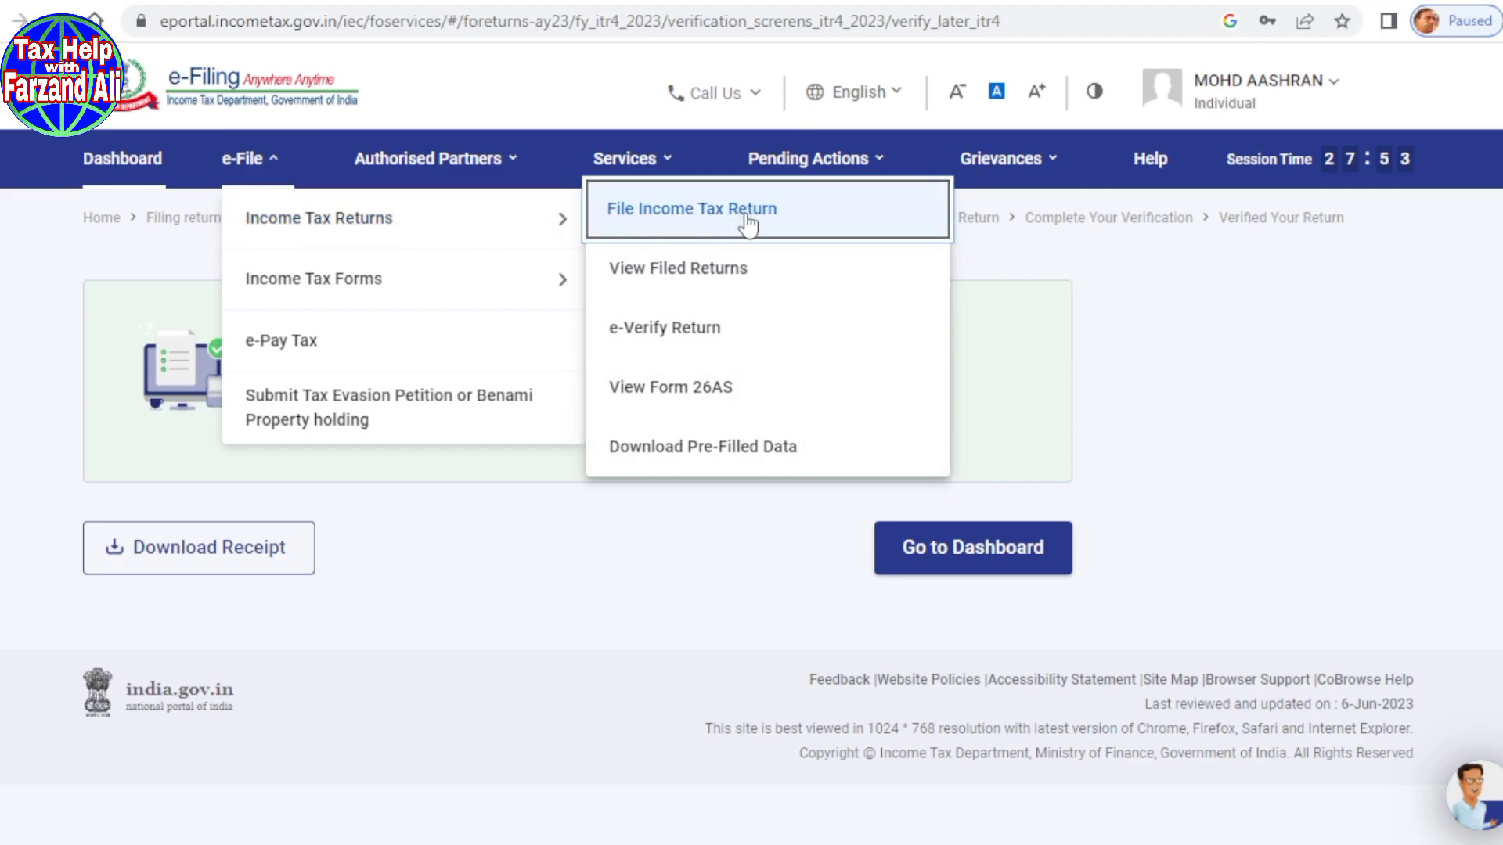
click(659, 345)
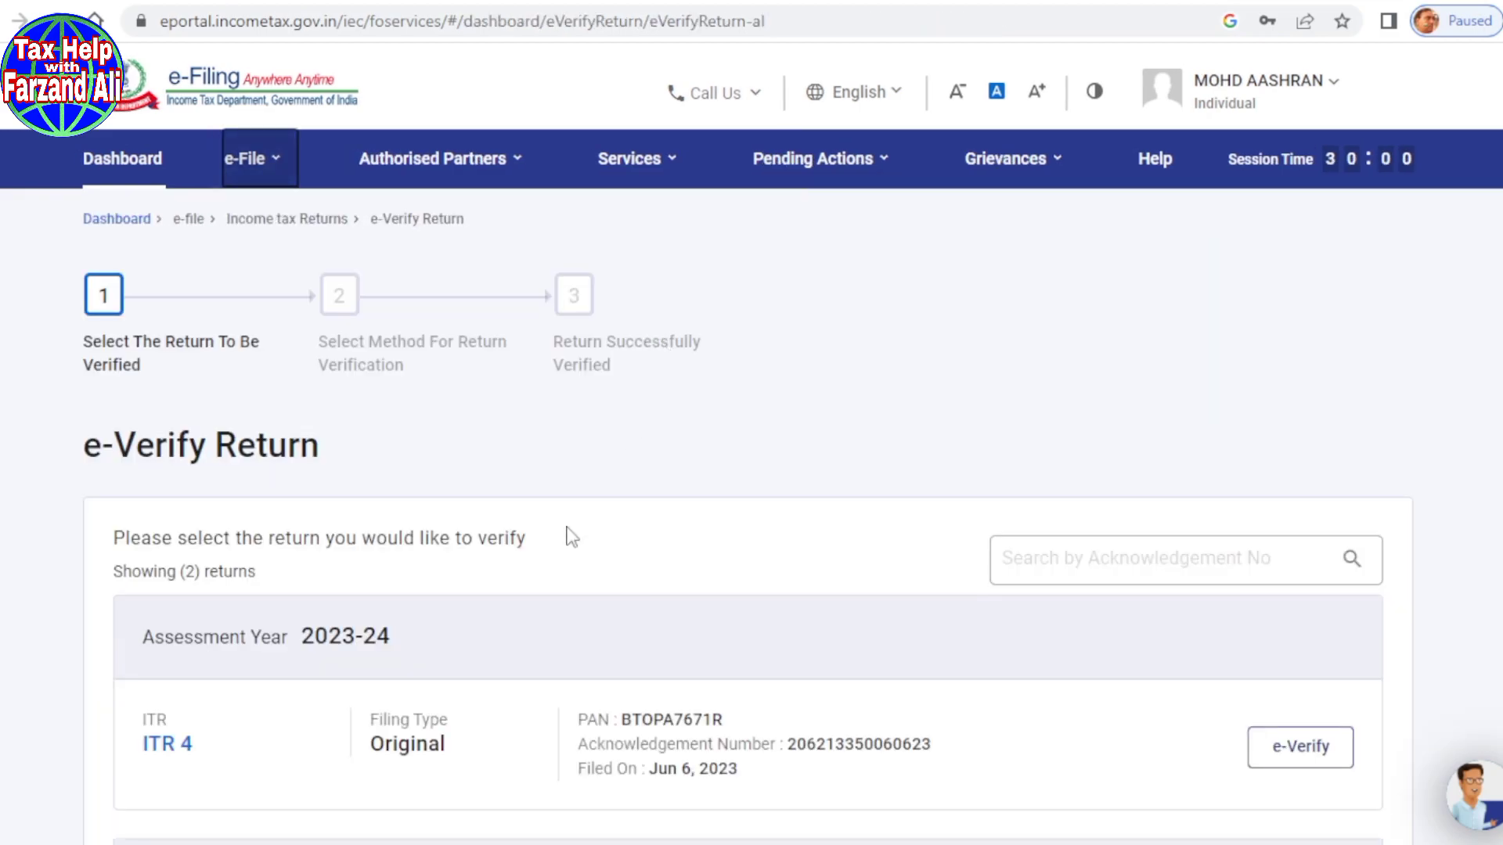
scroll(548, 554, down, 3)
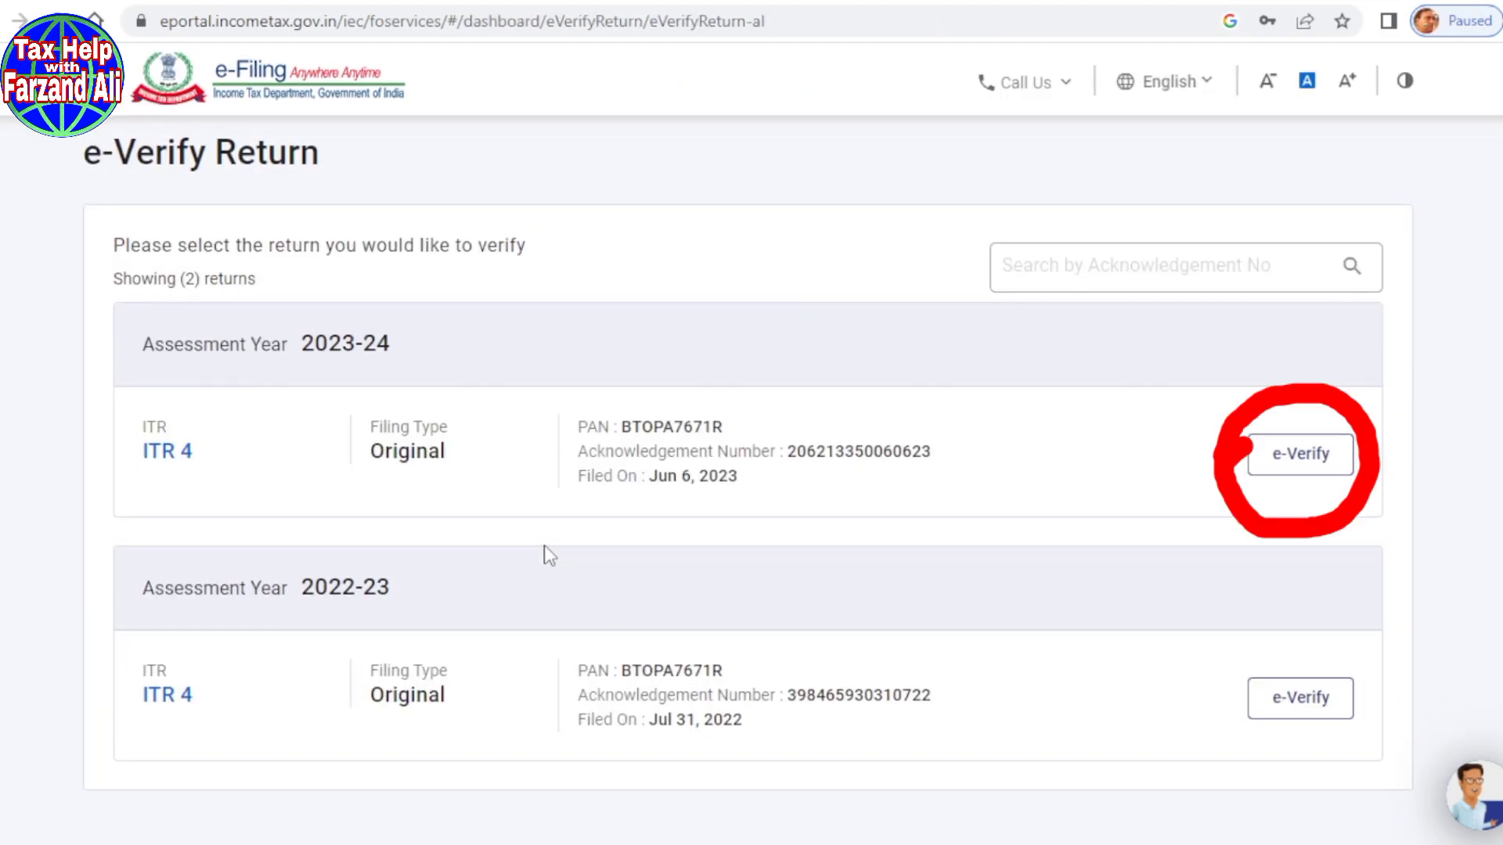
click(1299, 457)
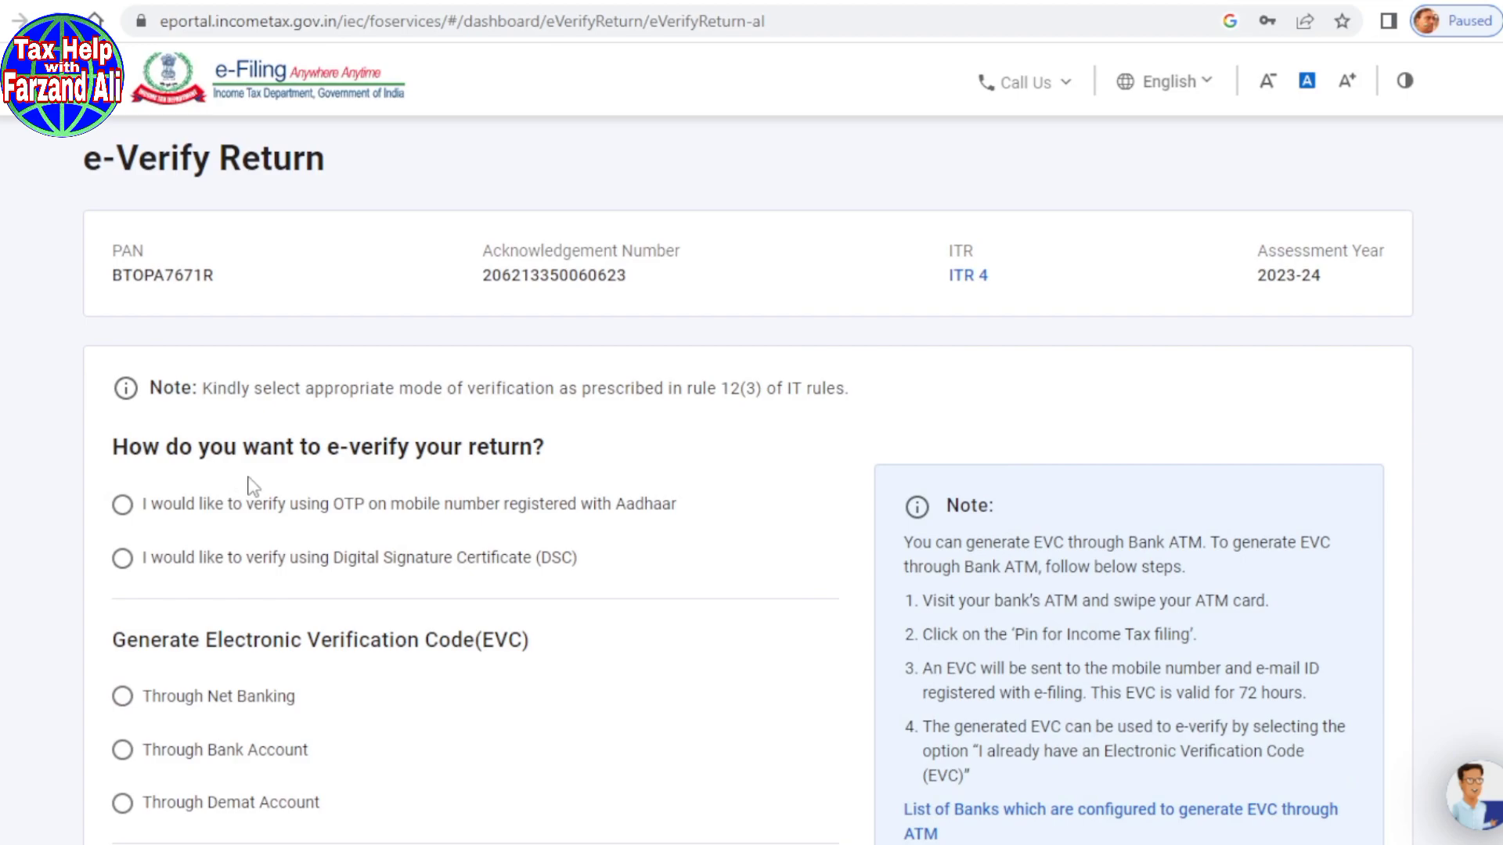
Step: Choose verification by OTP on the mobile number registered with Aadhaar
scroll(298, 508, down, 1)
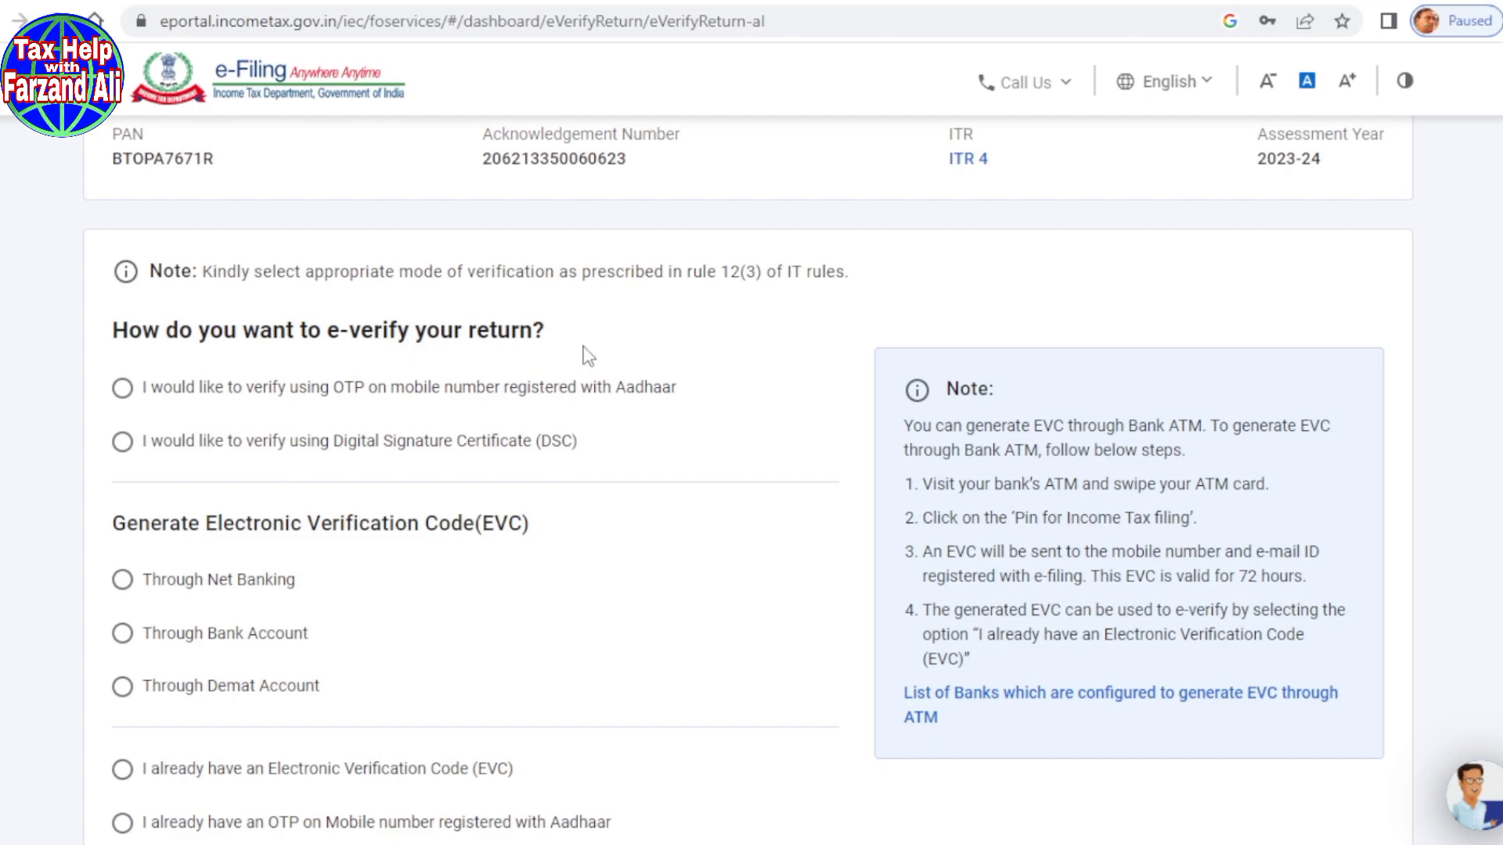
scroll(588, 391, down, 3)
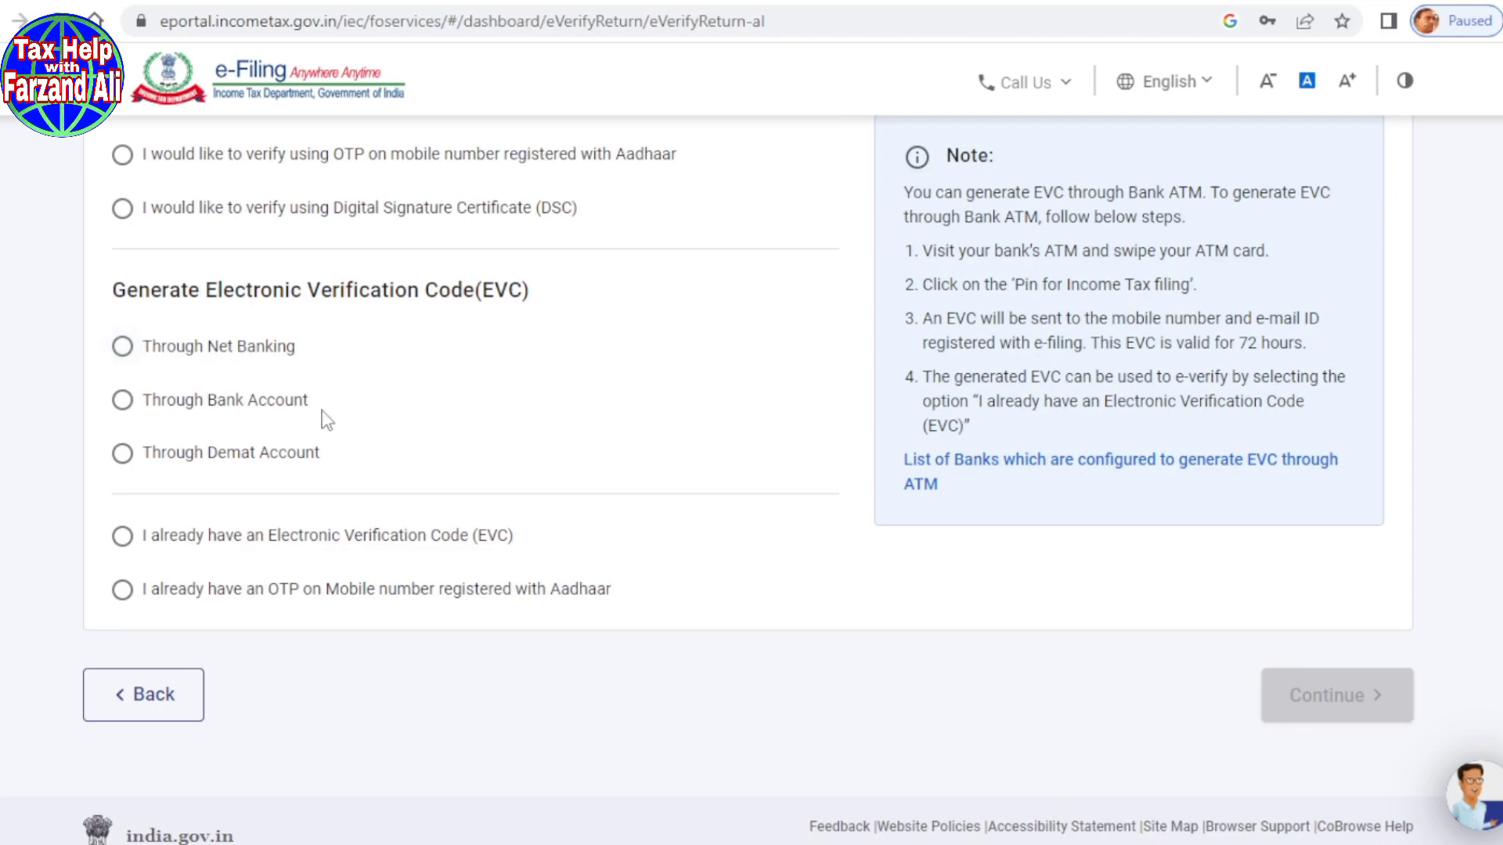
scroll(431, 514, up, 3)
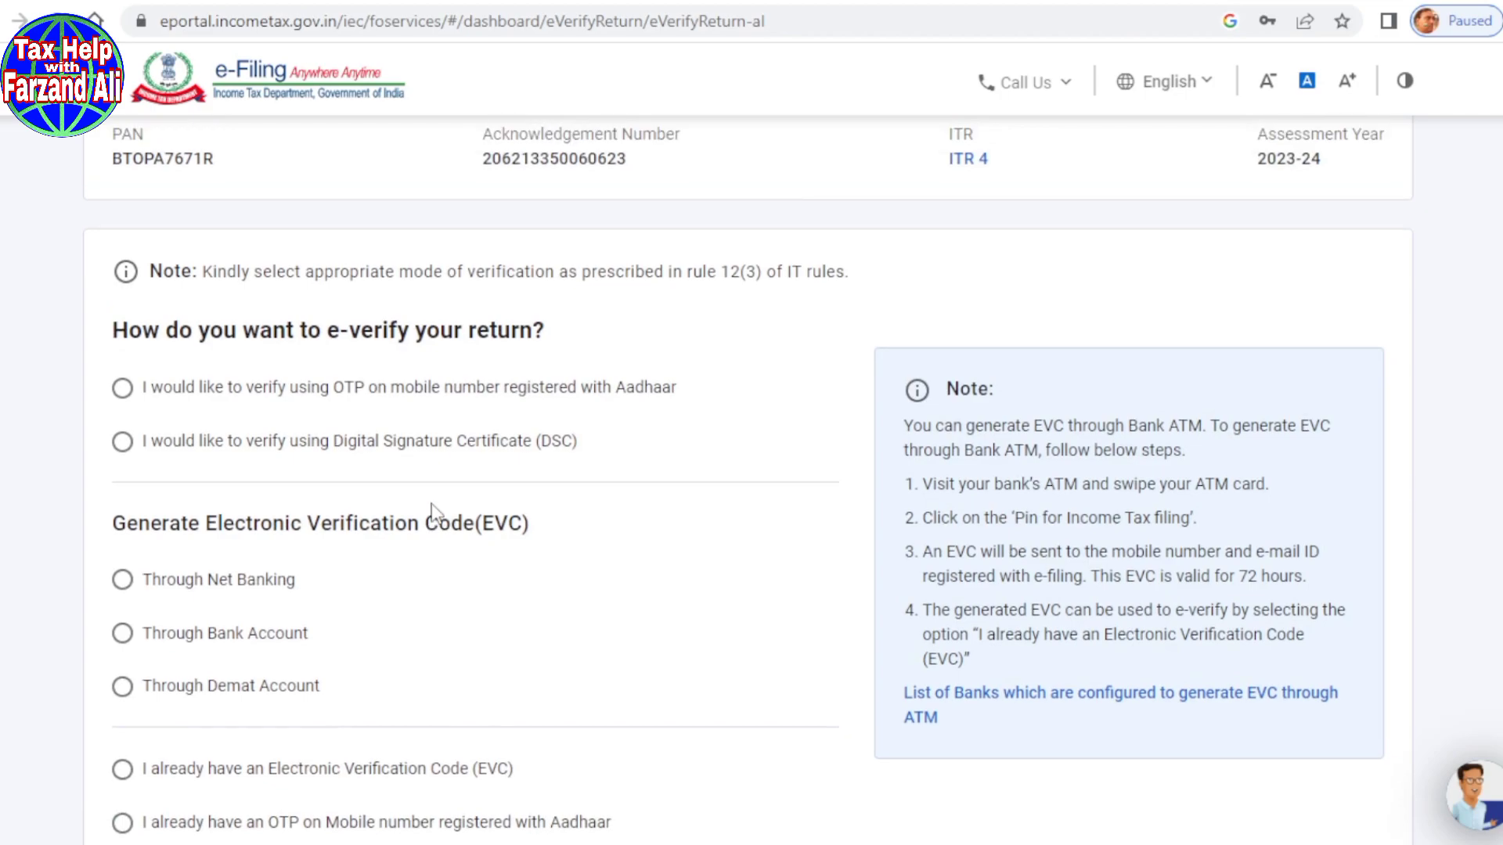
click(123, 389)
scroll(593, 446, down, 4)
Step: Agree to validate Aadhaar details, generate the Aadhaar OTP, and validate the entered OTP
click(1328, 633)
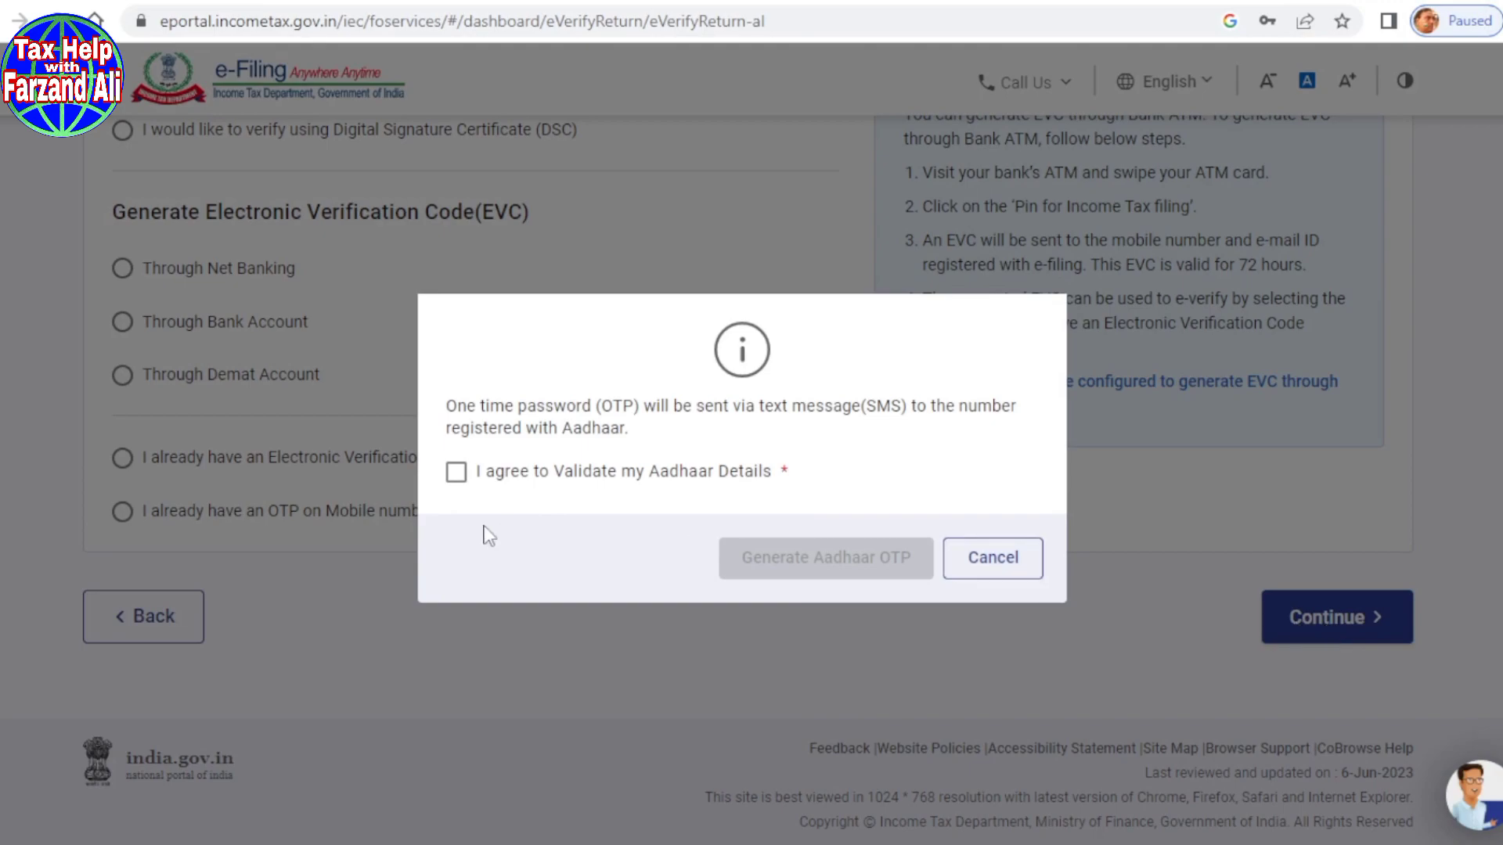
click(456, 473)
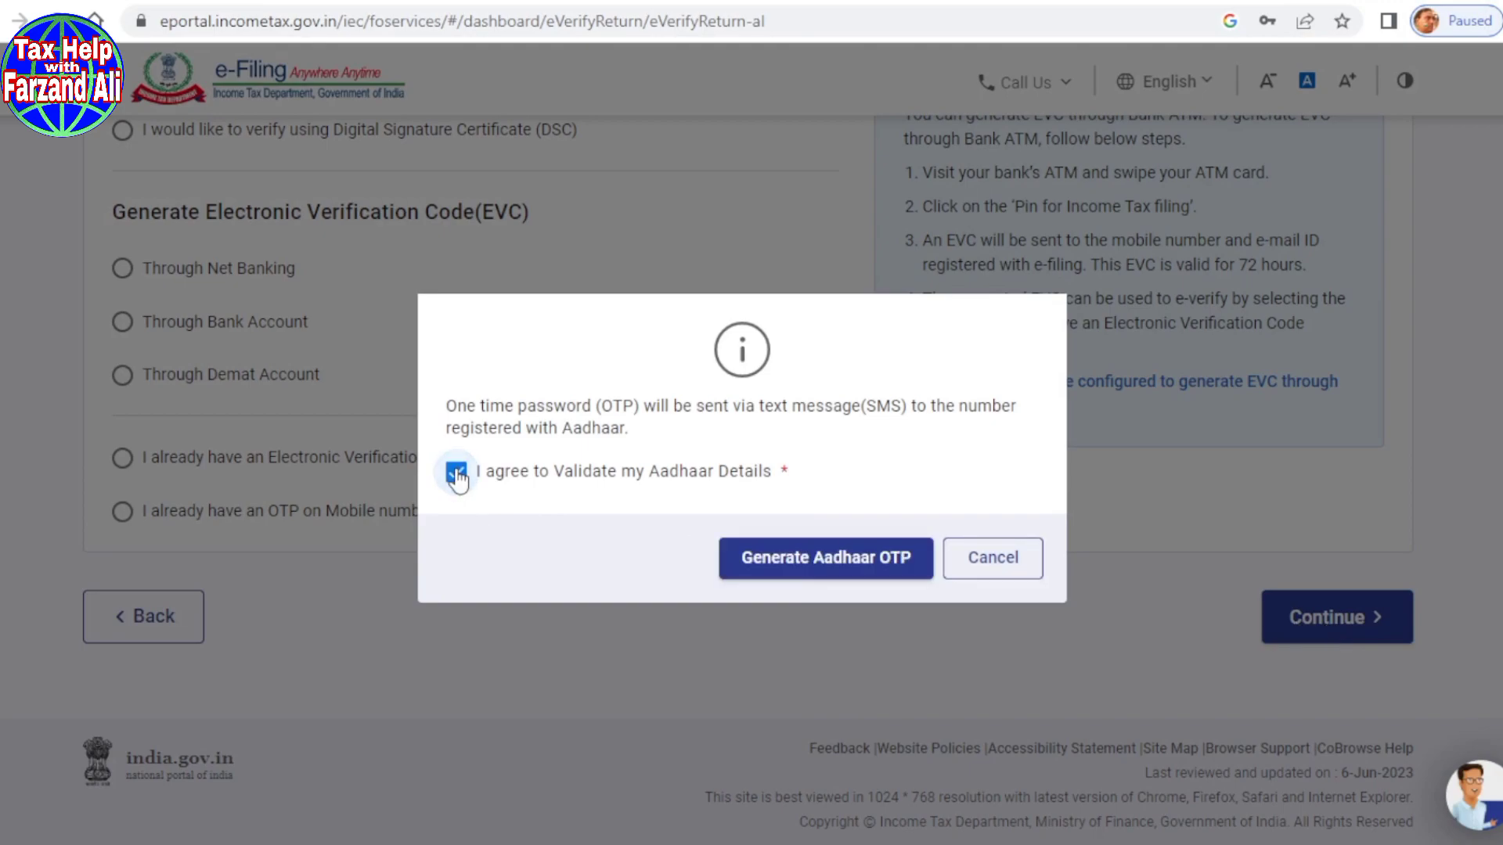
click(769, 565)
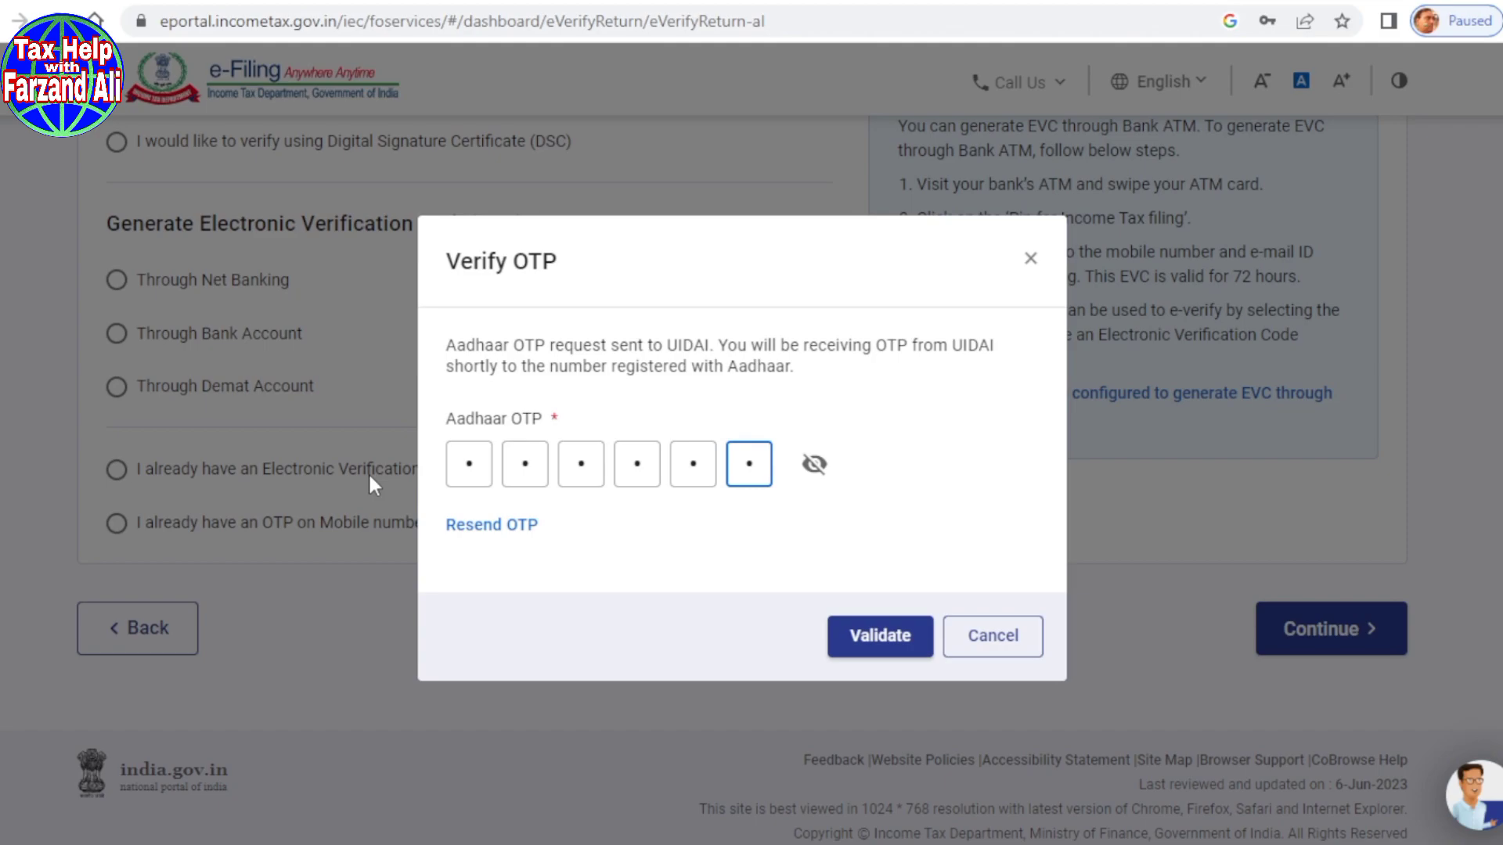
click(865, 646)
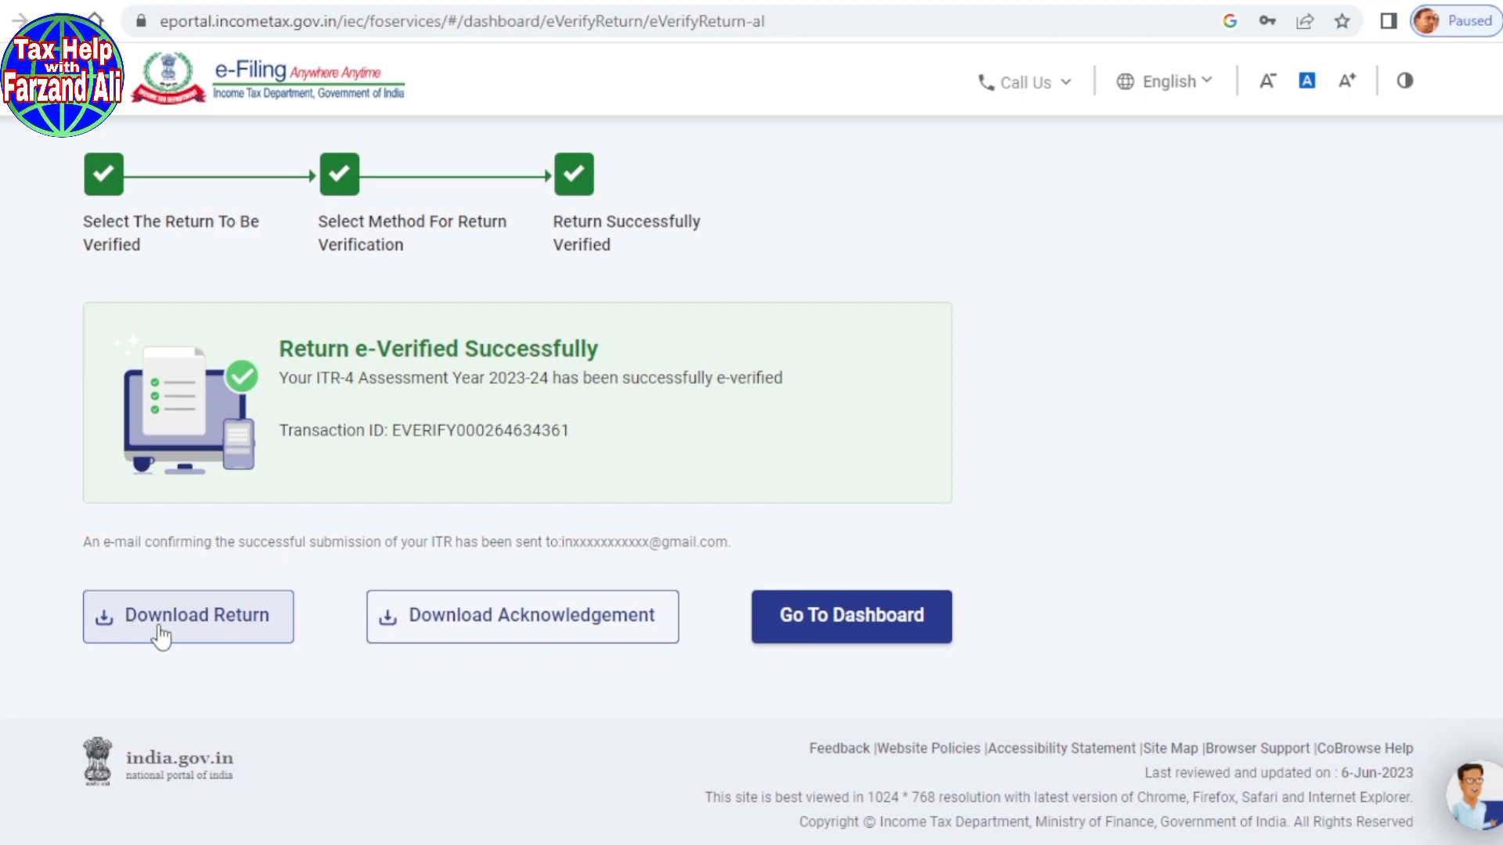
Step: Save the acknowledgement and return PDFs, then open the acknowledgement from the download bar
click(485, 626)
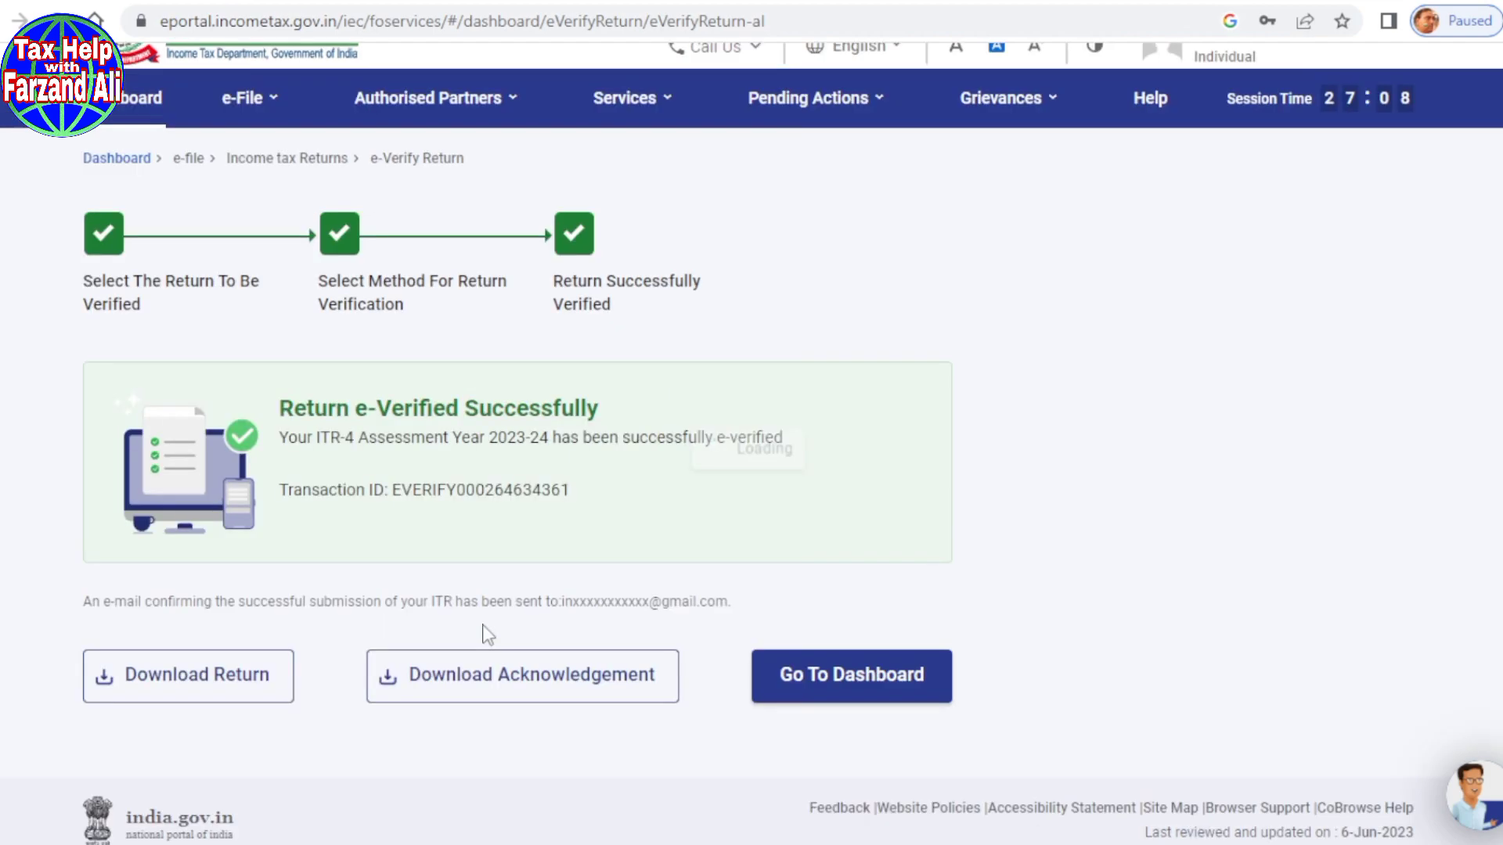
click(1353, 816)
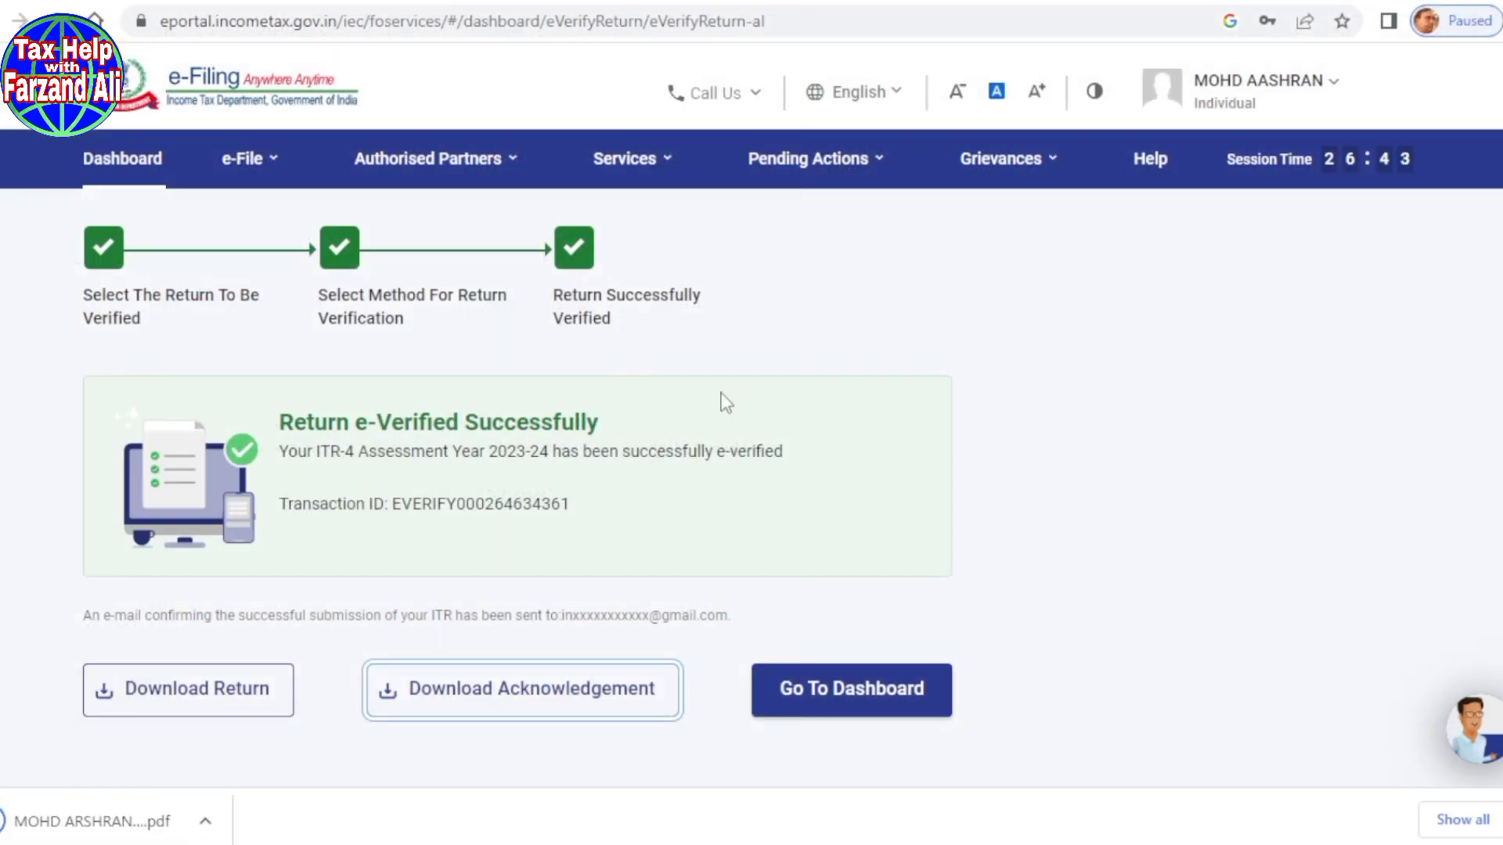
click(161, 701)
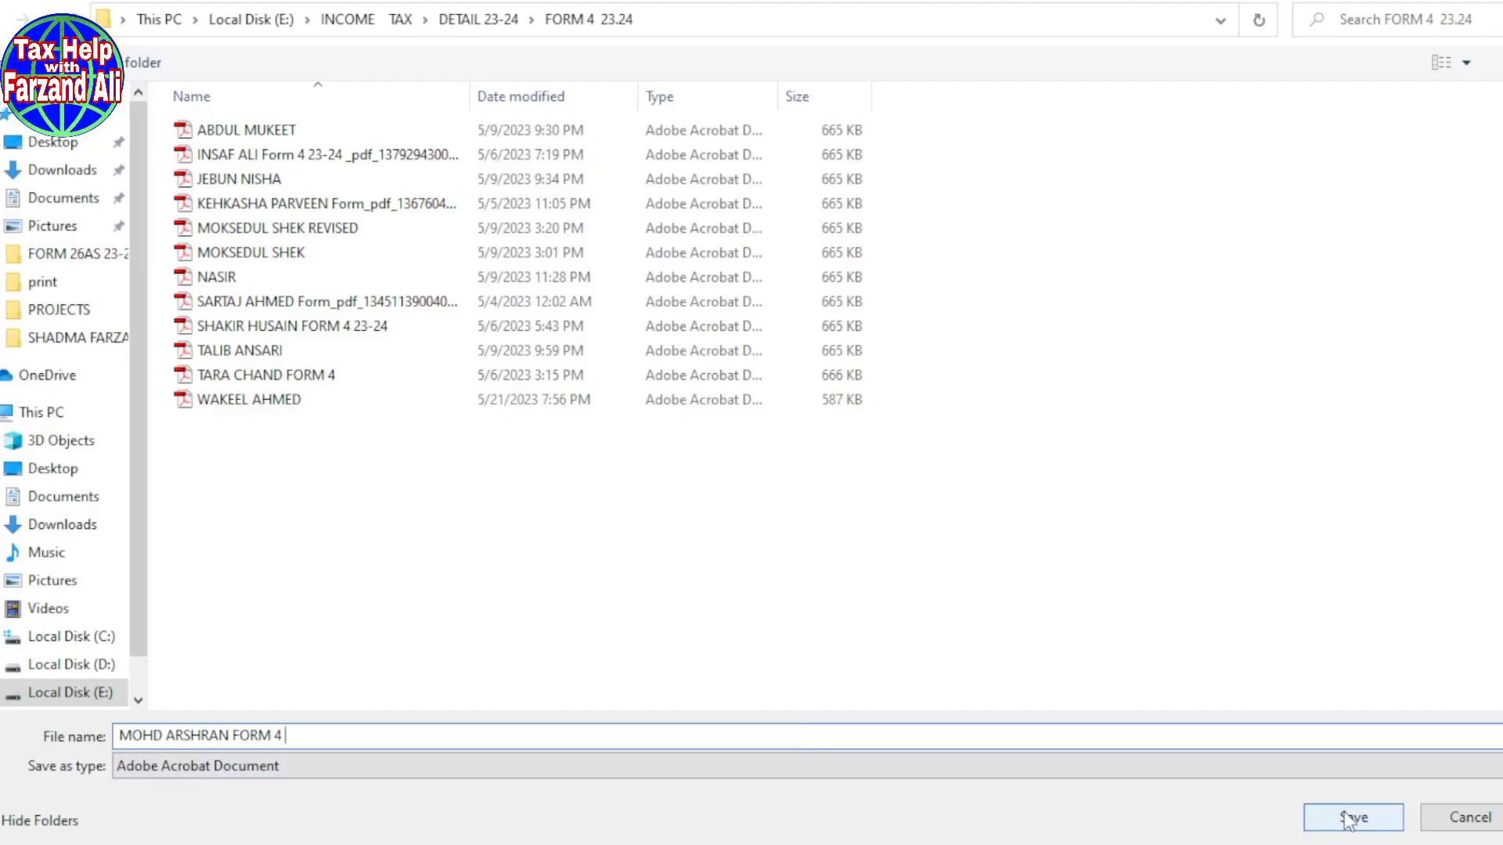
click(1350, 814)
scroll(453, 420, down, 2)
scroll(453, 419, up, 3)
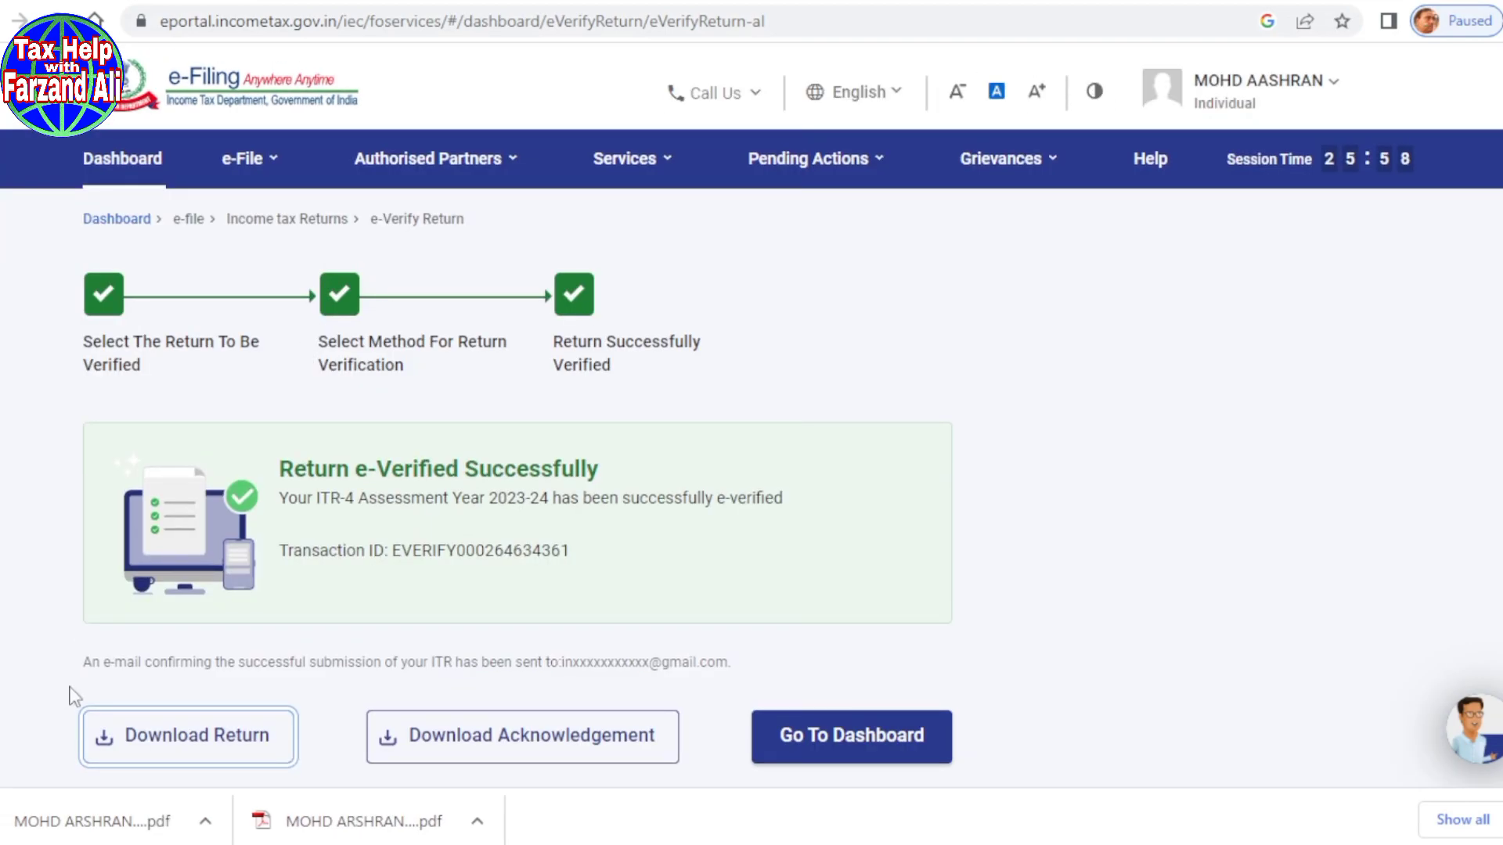
click(338, 822)
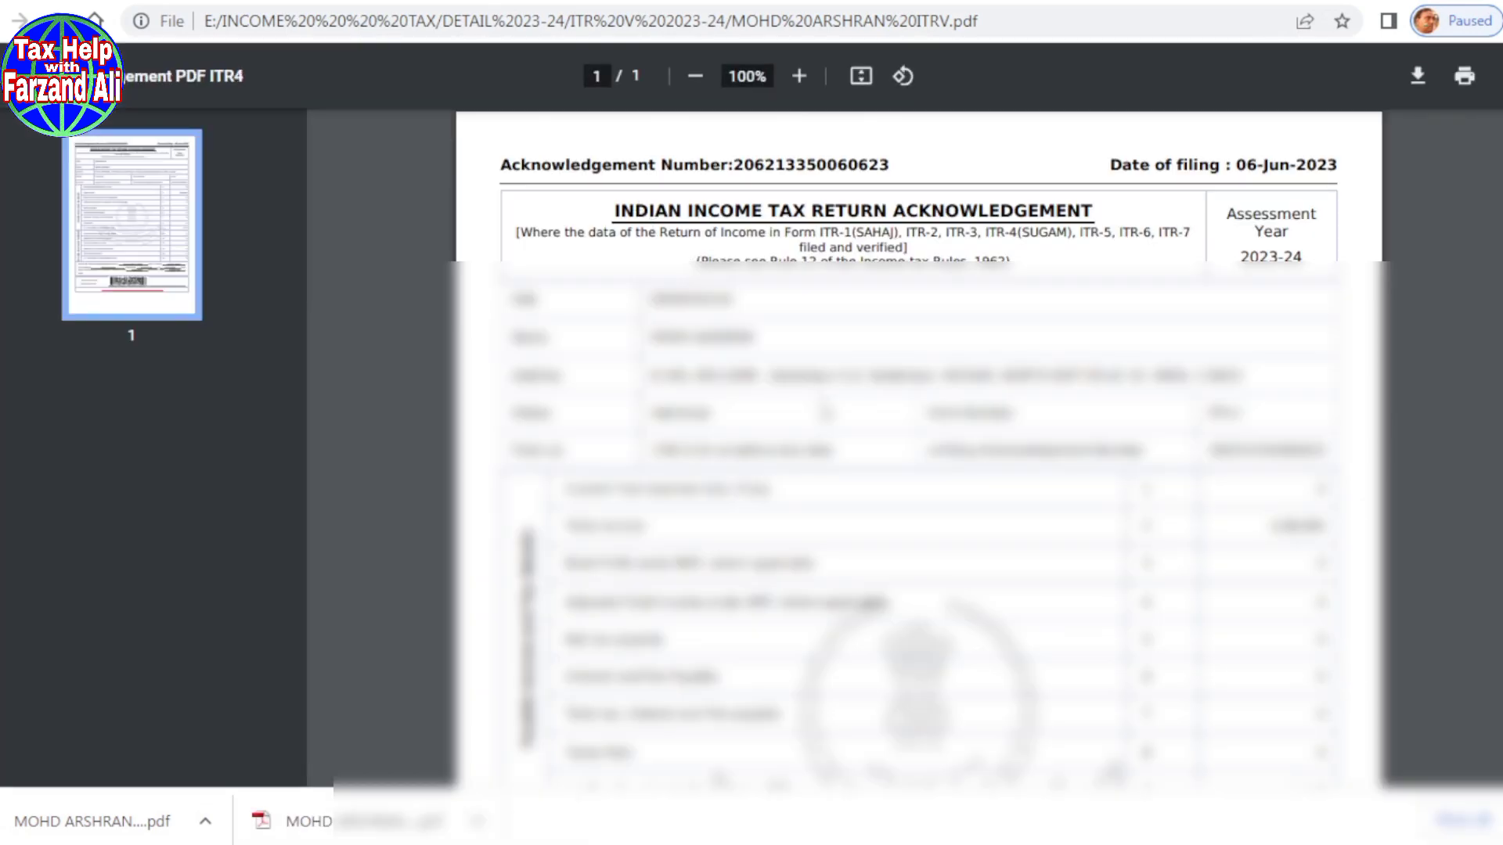
Step: Review the ITR-V acknowledgement, checking its Assessment Year heading
scroll(823, 412, down, 3)
scroll(822, 412, up, 3)
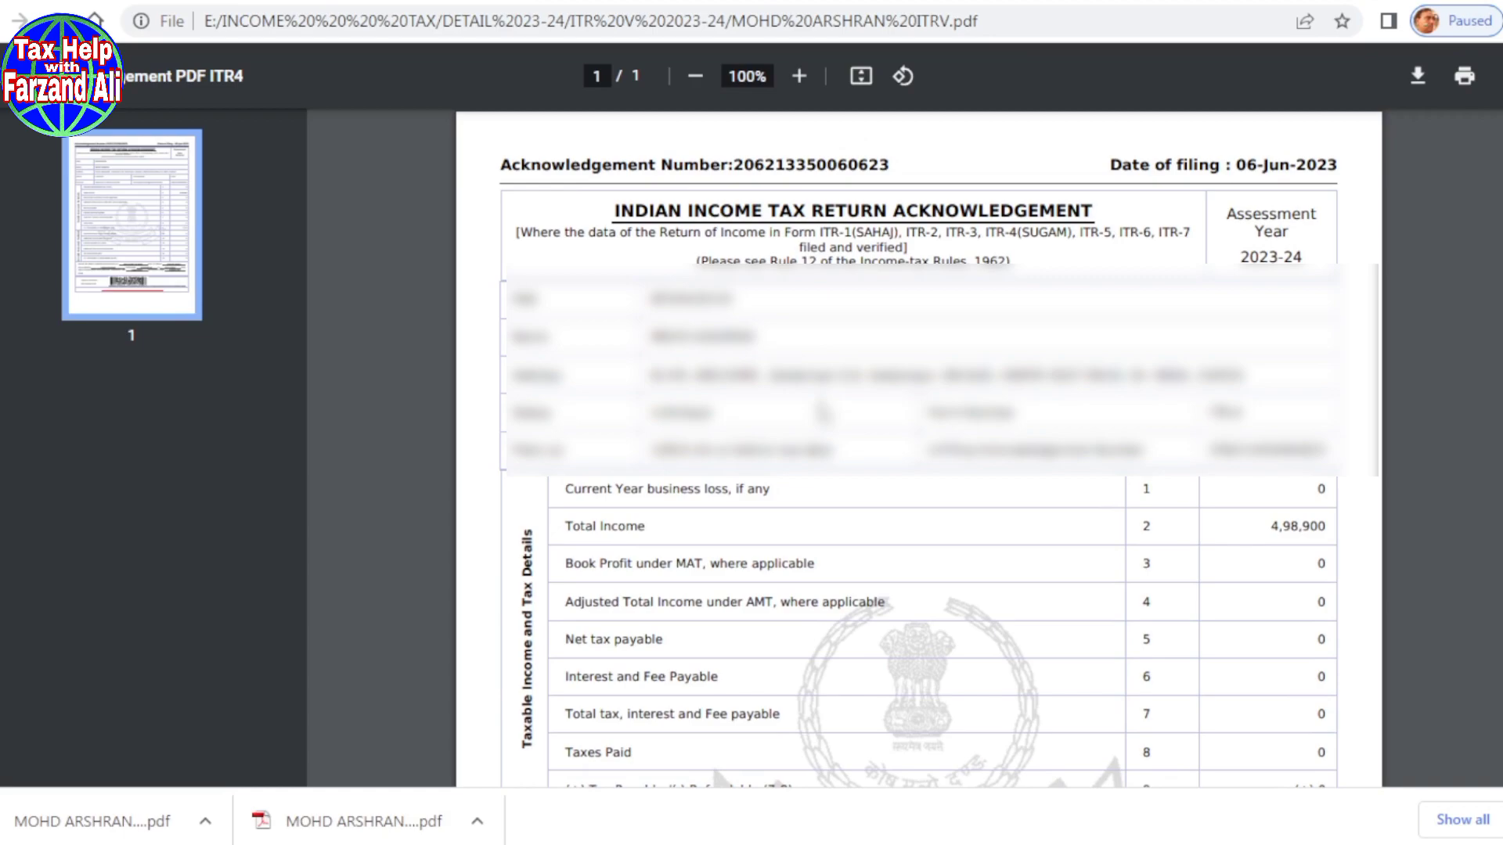
drag(1225, 209, 1301, 250)
click(1299, 250)
scroll(699, 535, down, 2)
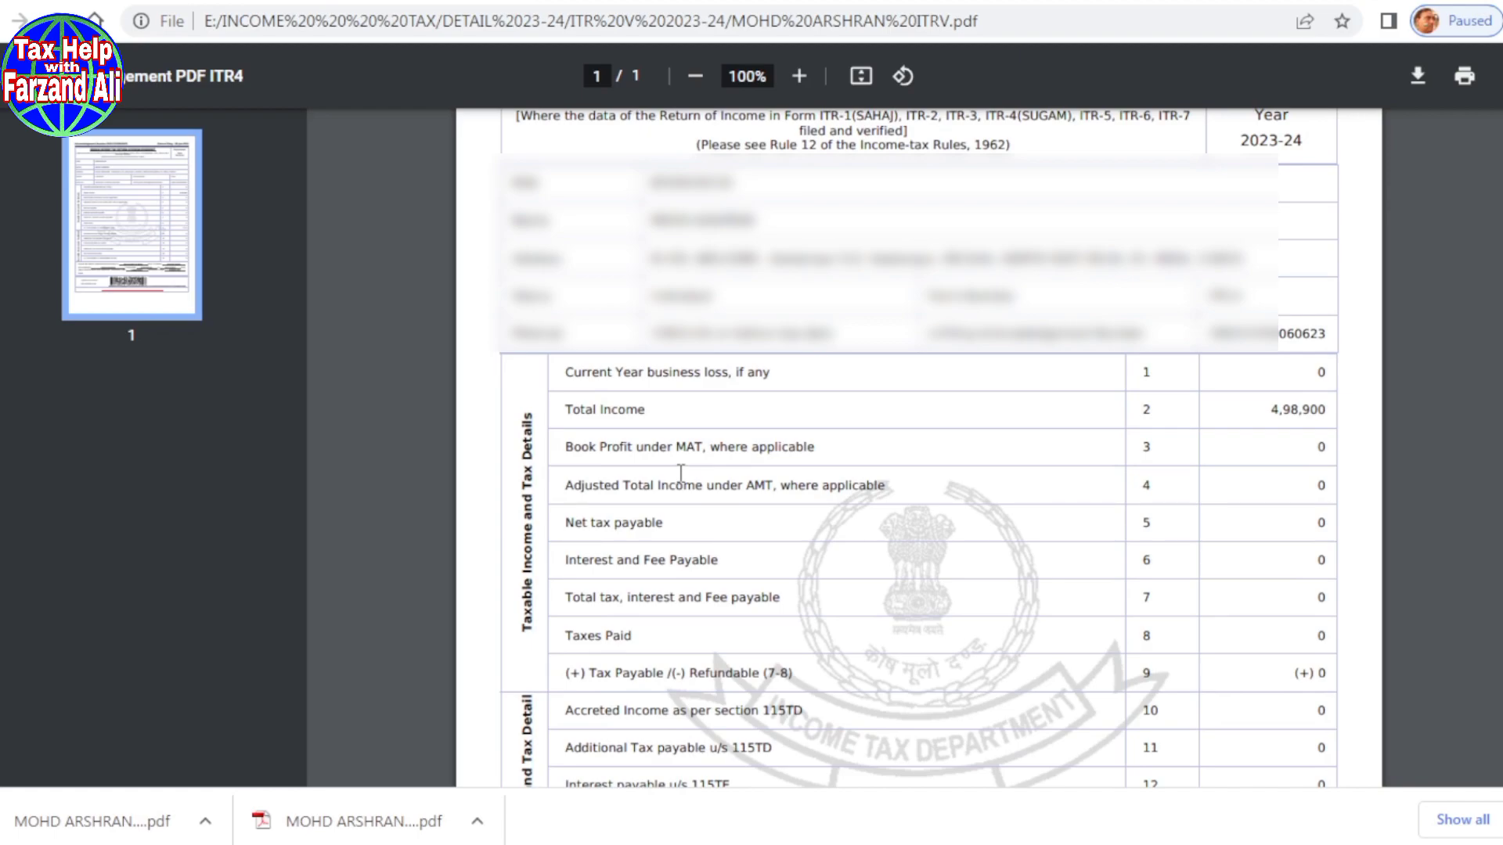
scroll(680, 473, down, 7)
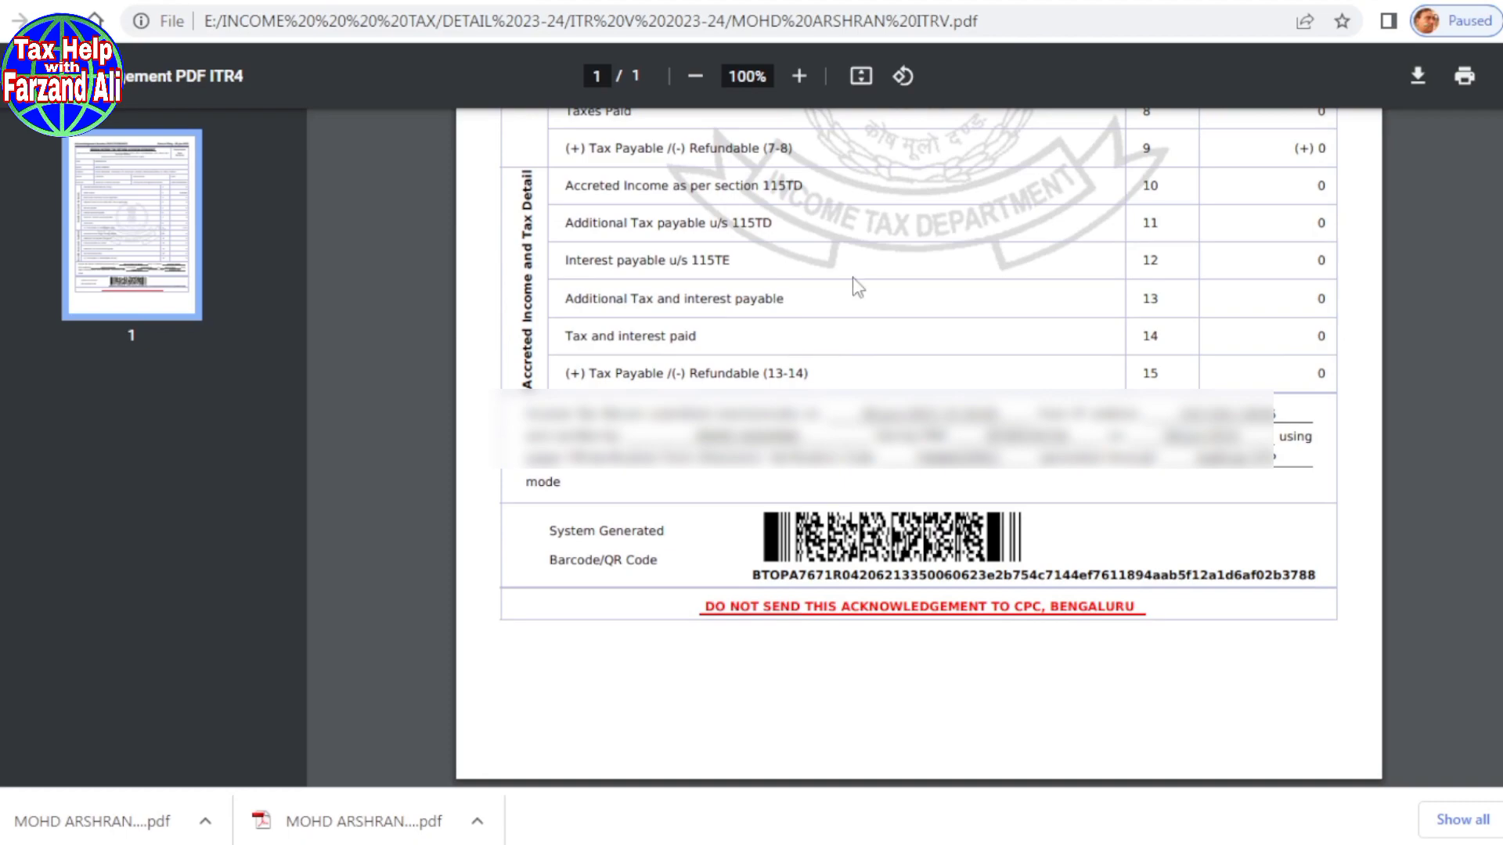
Step: Open the downloaded return PDF and scroll through its 9 pages back to page 1
click(63, 831)
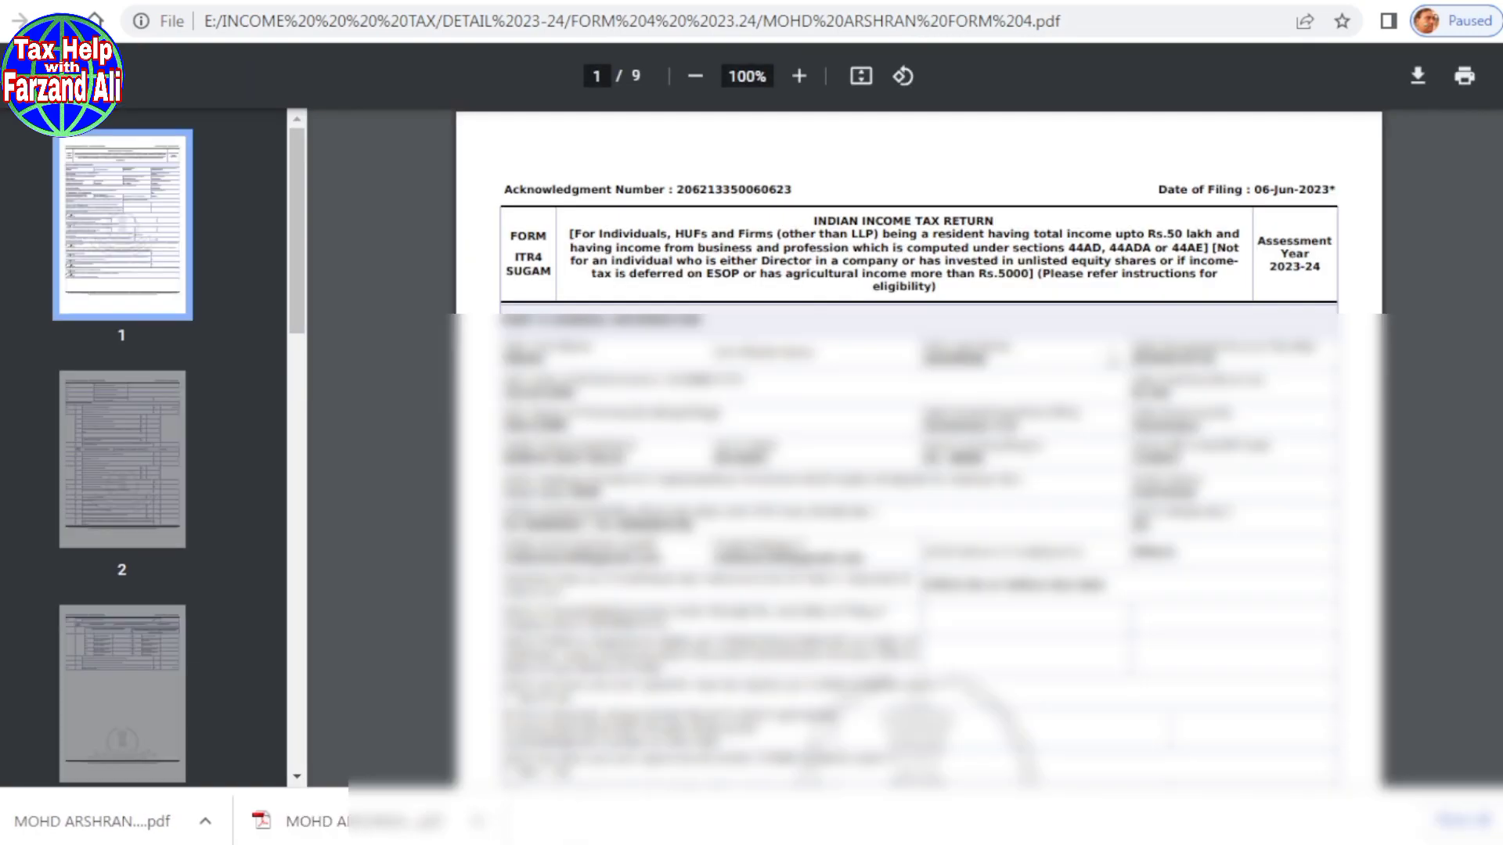
scroll(919, 446, down, 15)
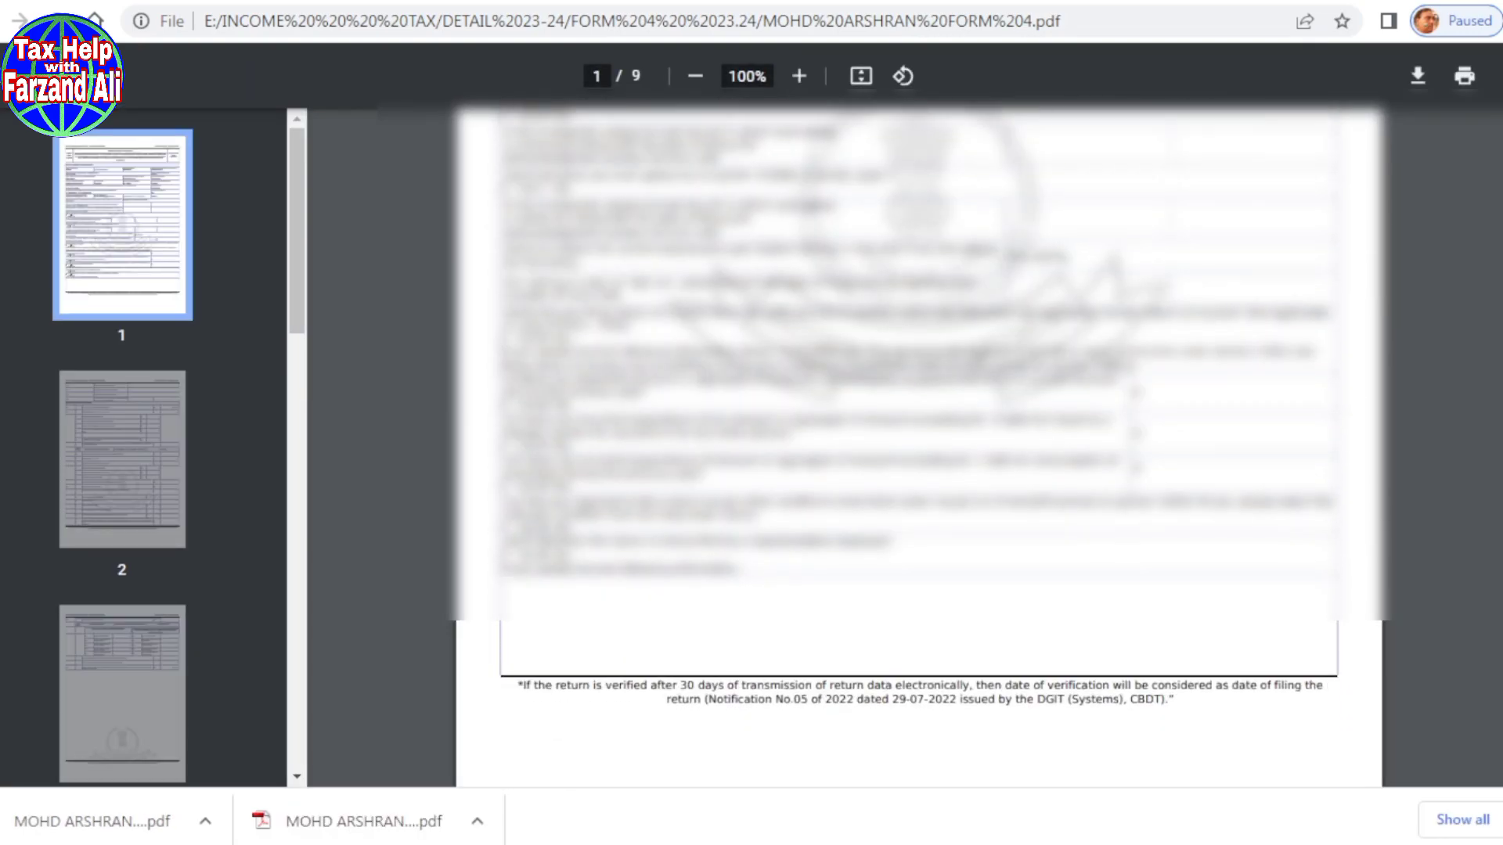
scroll(1110, 356, down, 20)
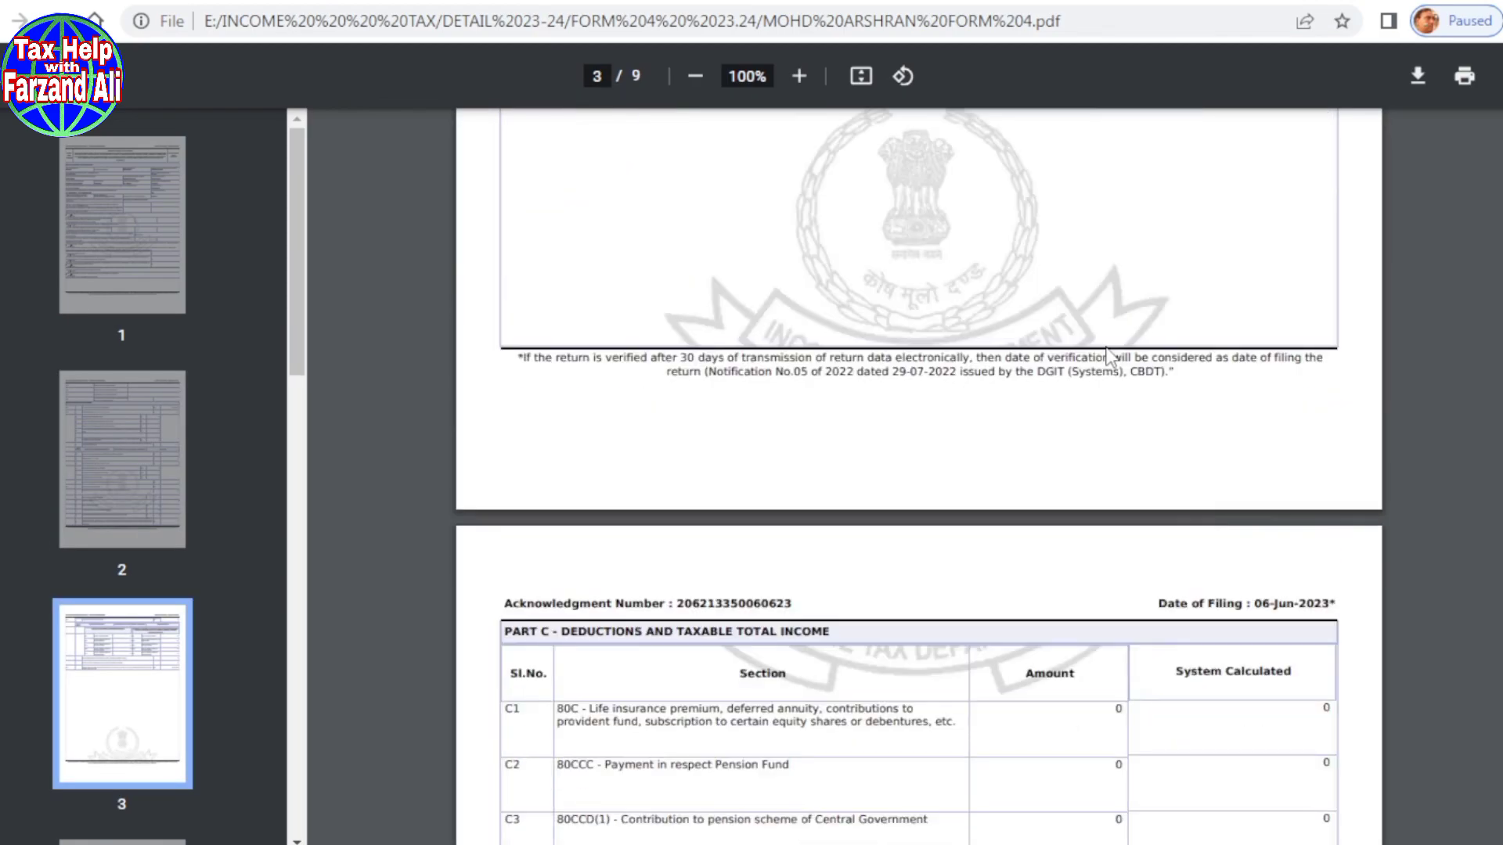
scroll(1109, 356, down, 20)
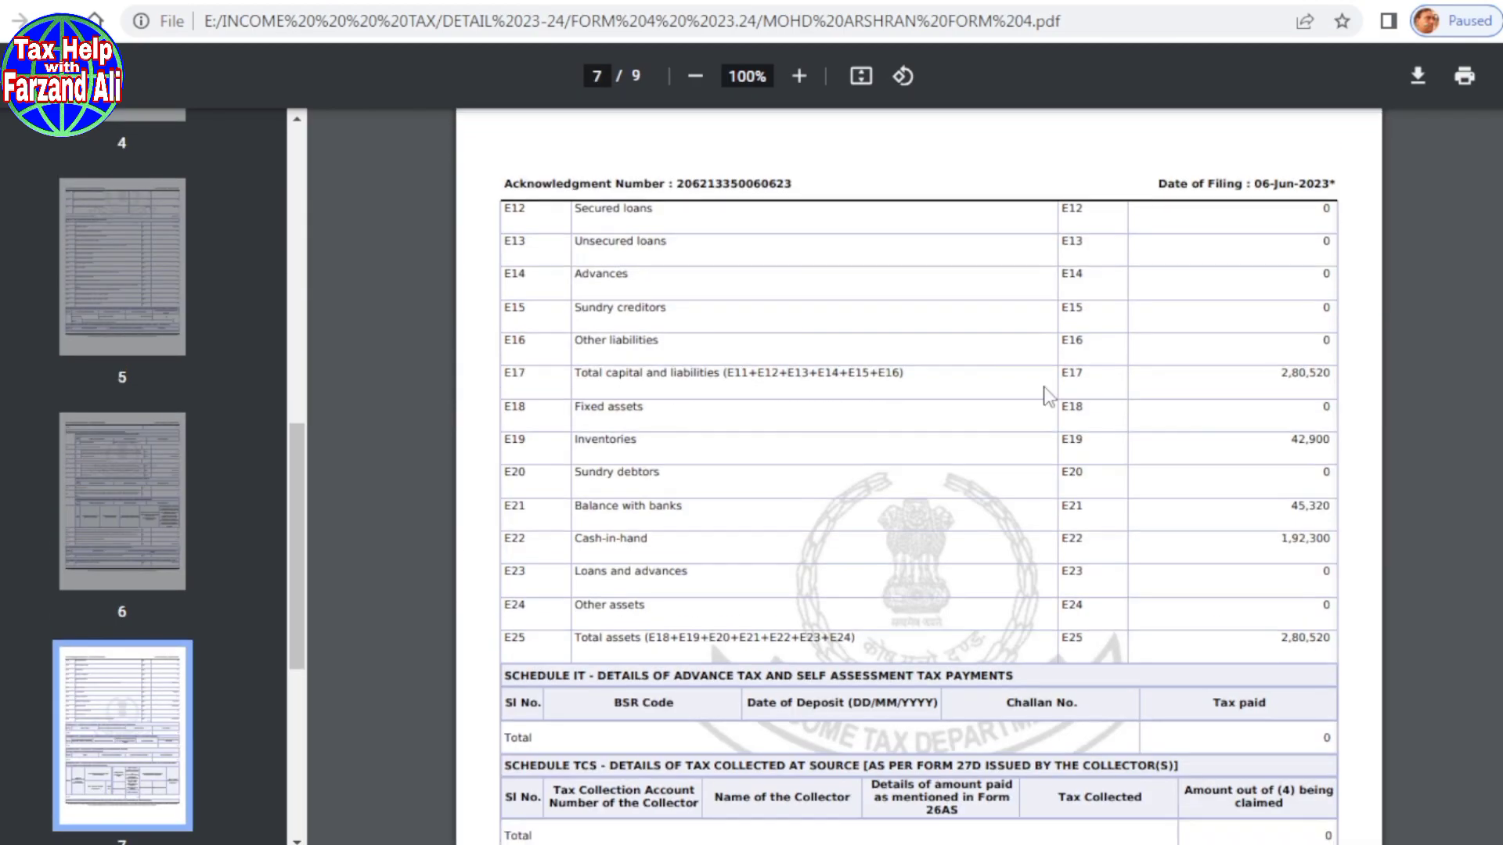
scroll(1018, 462, down, 20)
scroll(1009, 474, up, 8)
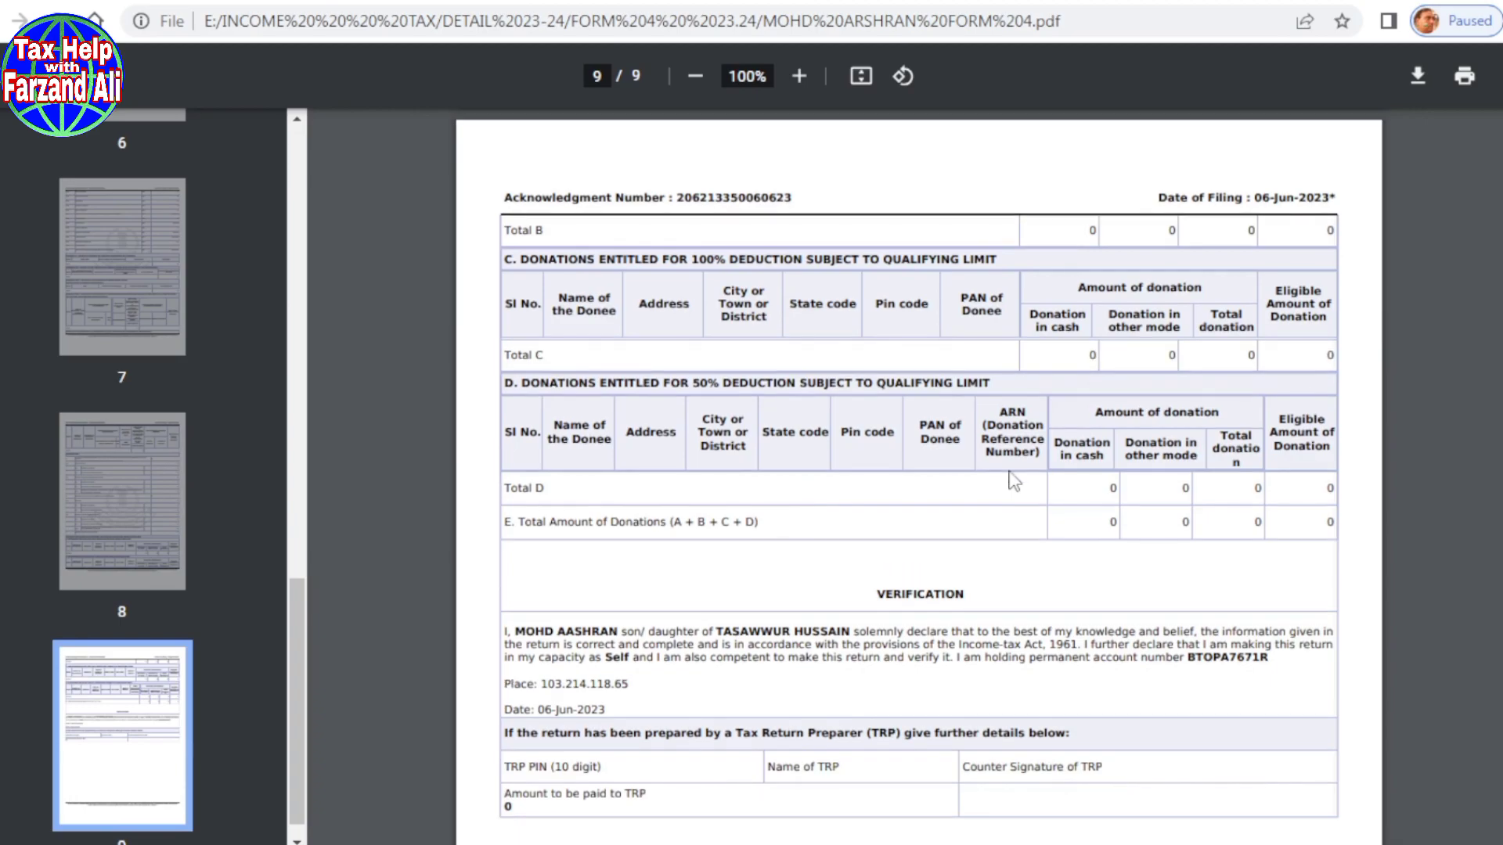
scroll(919, 477, up, 20)
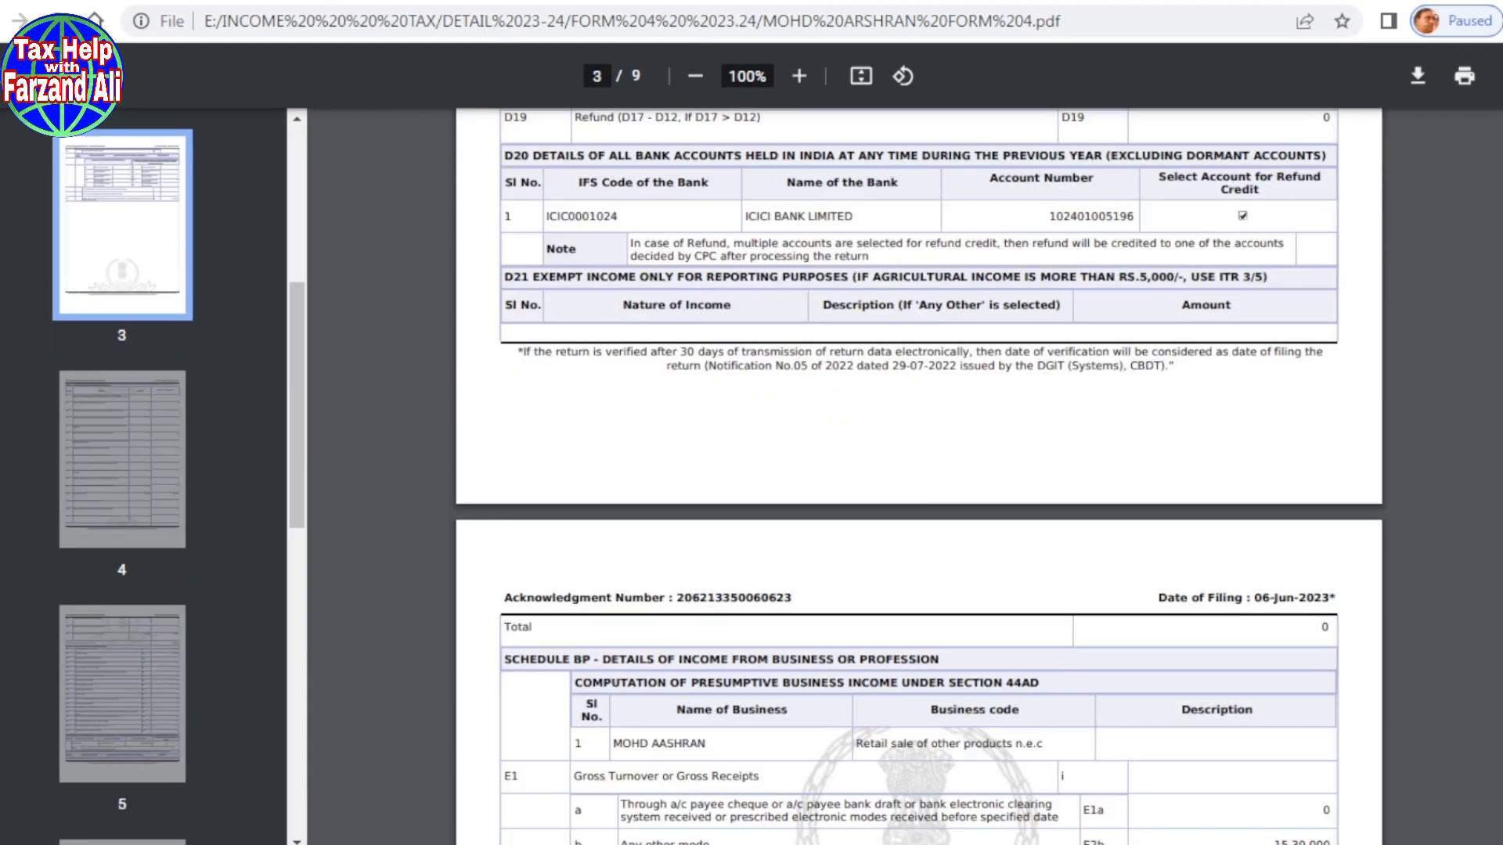